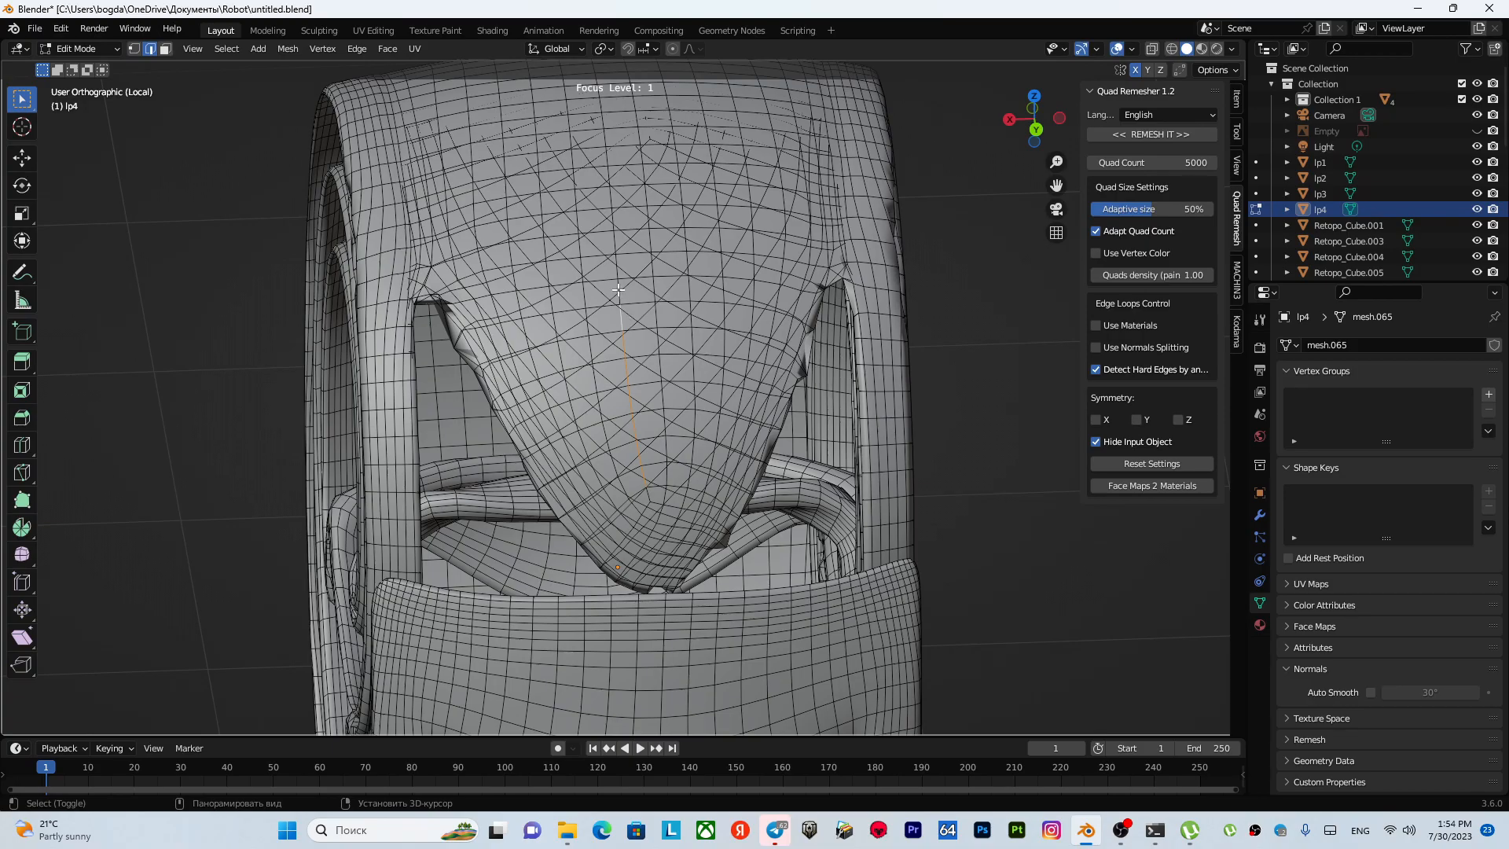
# - Extend the centre edge path on lp4's pointed flap down around its tip and up the inner side
pyautogui.moveTo(619, 289); pyautogui.dragTo(623, 253, button='middle')
pyautogui.scroll(3, 647, 401)
pyautogui.keyDown('shift'); pyautogui.moveTo(668, 504); pyautogui.dragTo(644, 404, button='middle'); pyautogui.keyUp('shift')
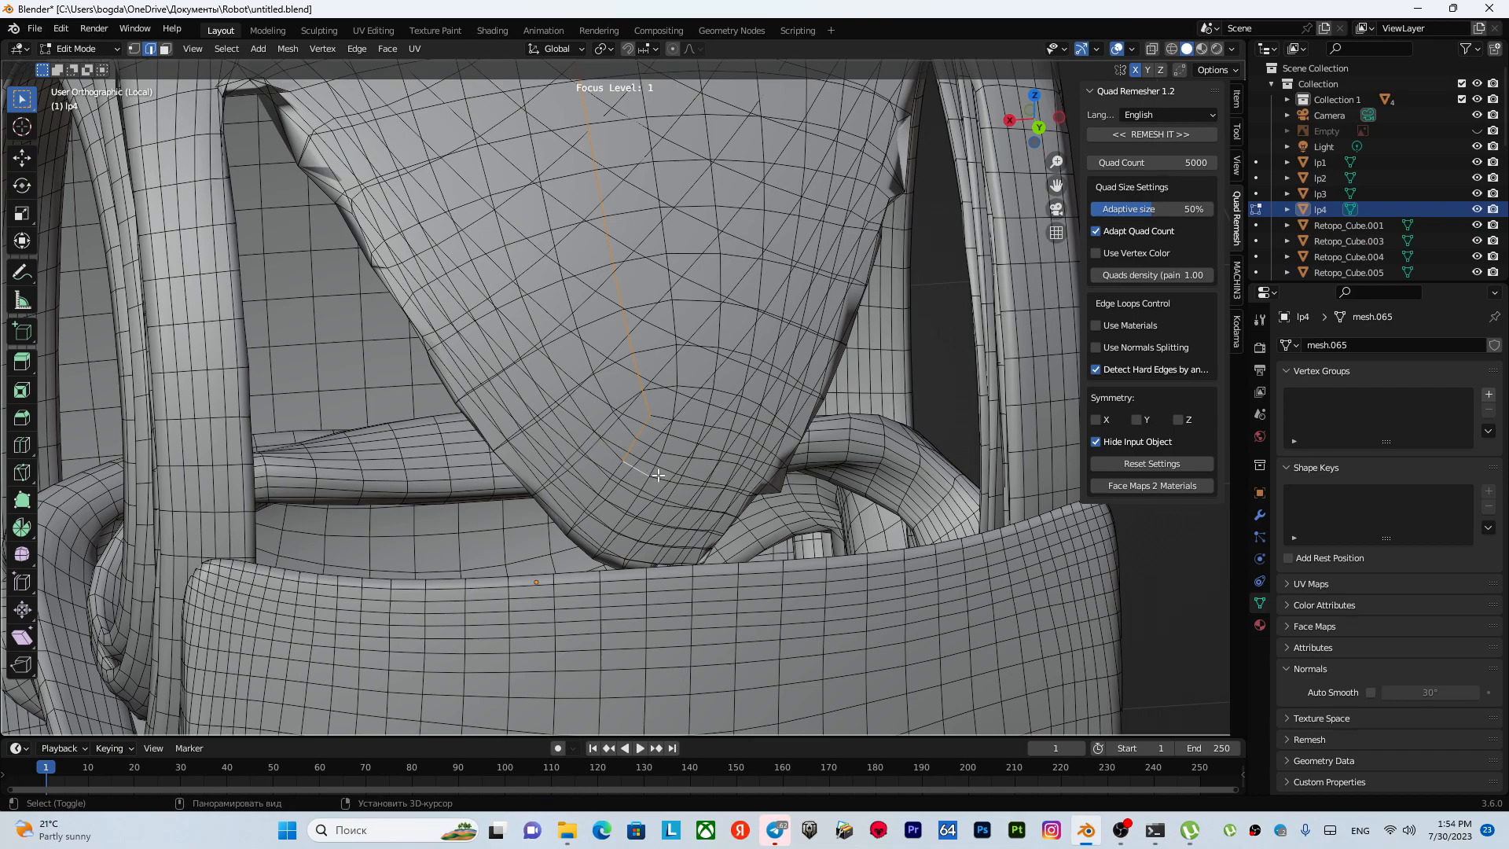
pyautogui.keyDown('shift'); pyautogui.moveTo(662, 485); pyautogui.dragTo(638, 422, button='middle'); pyautogui.keyUp('shift')
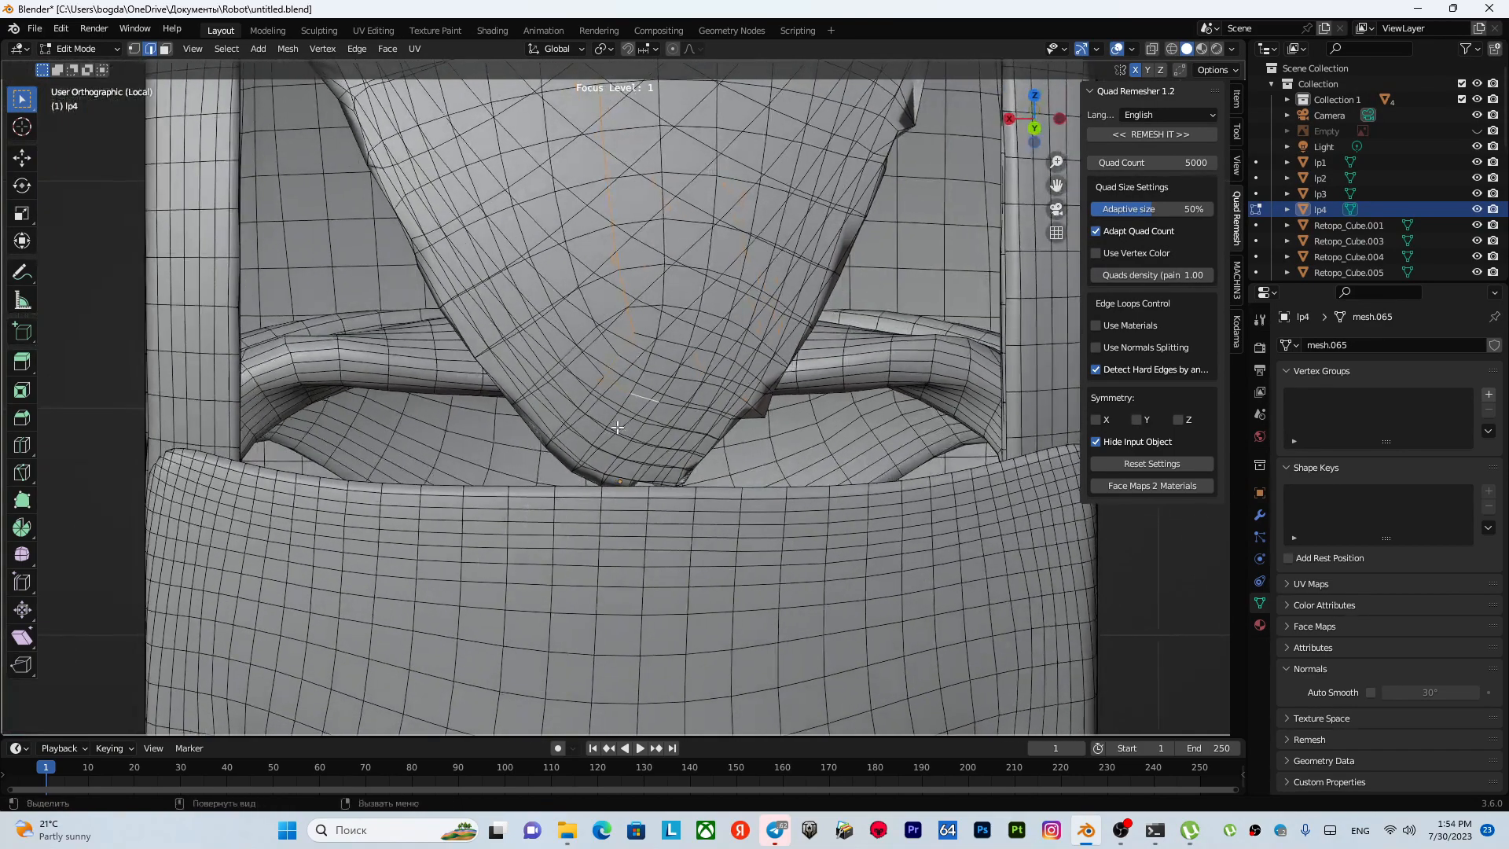
pyautogui.scroll(2, 665, 438)
pyautogui.keyDown('shift'); pyautogui.click(640, 435); pyautogui.keyUp('shift')
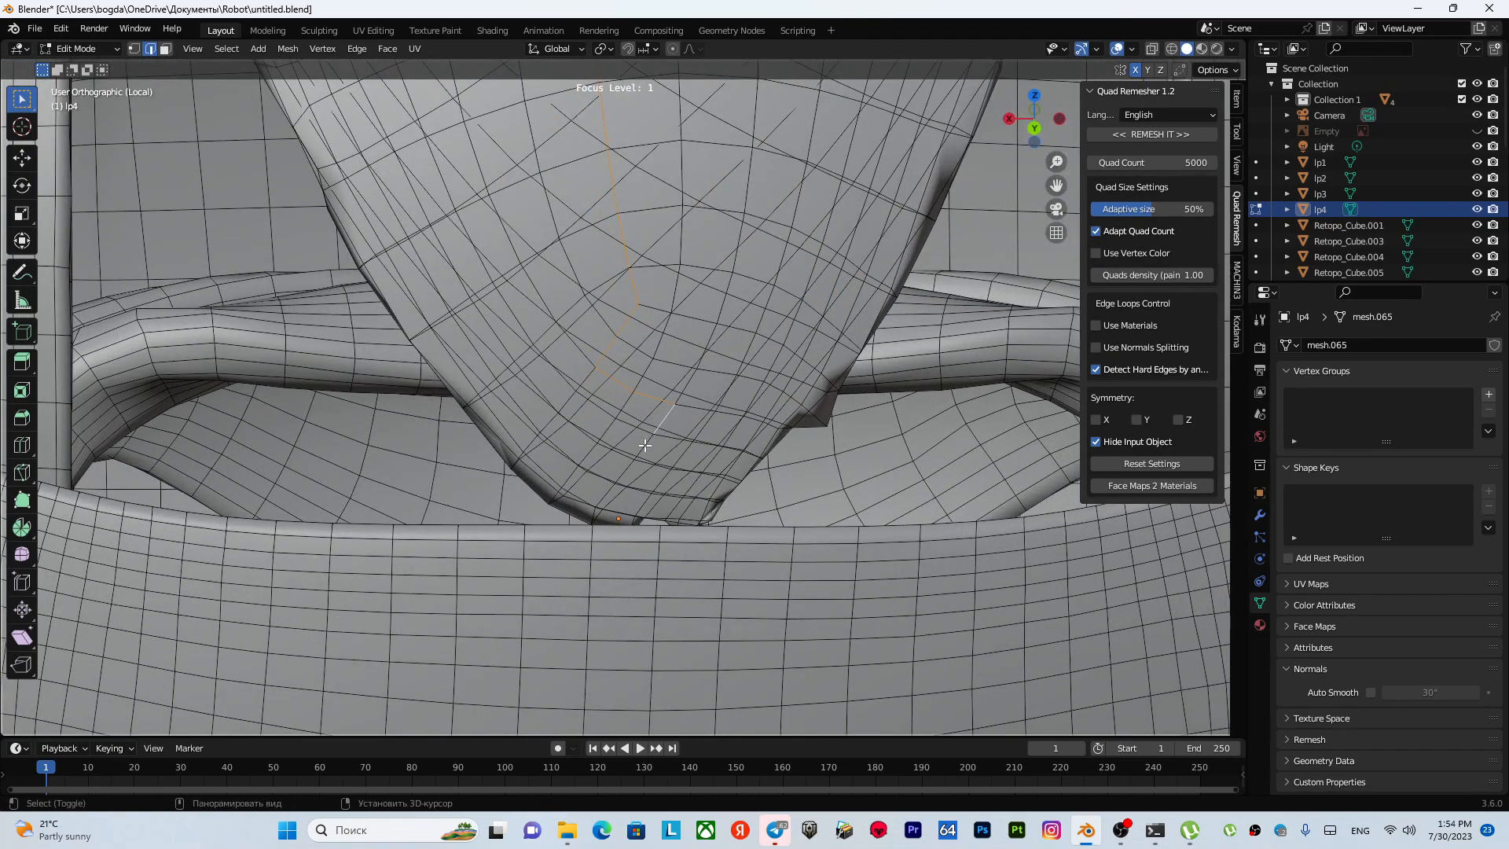
pyautogui.moveTo(629, 476); pyautogui.dragTo(691, 451, button='middle')
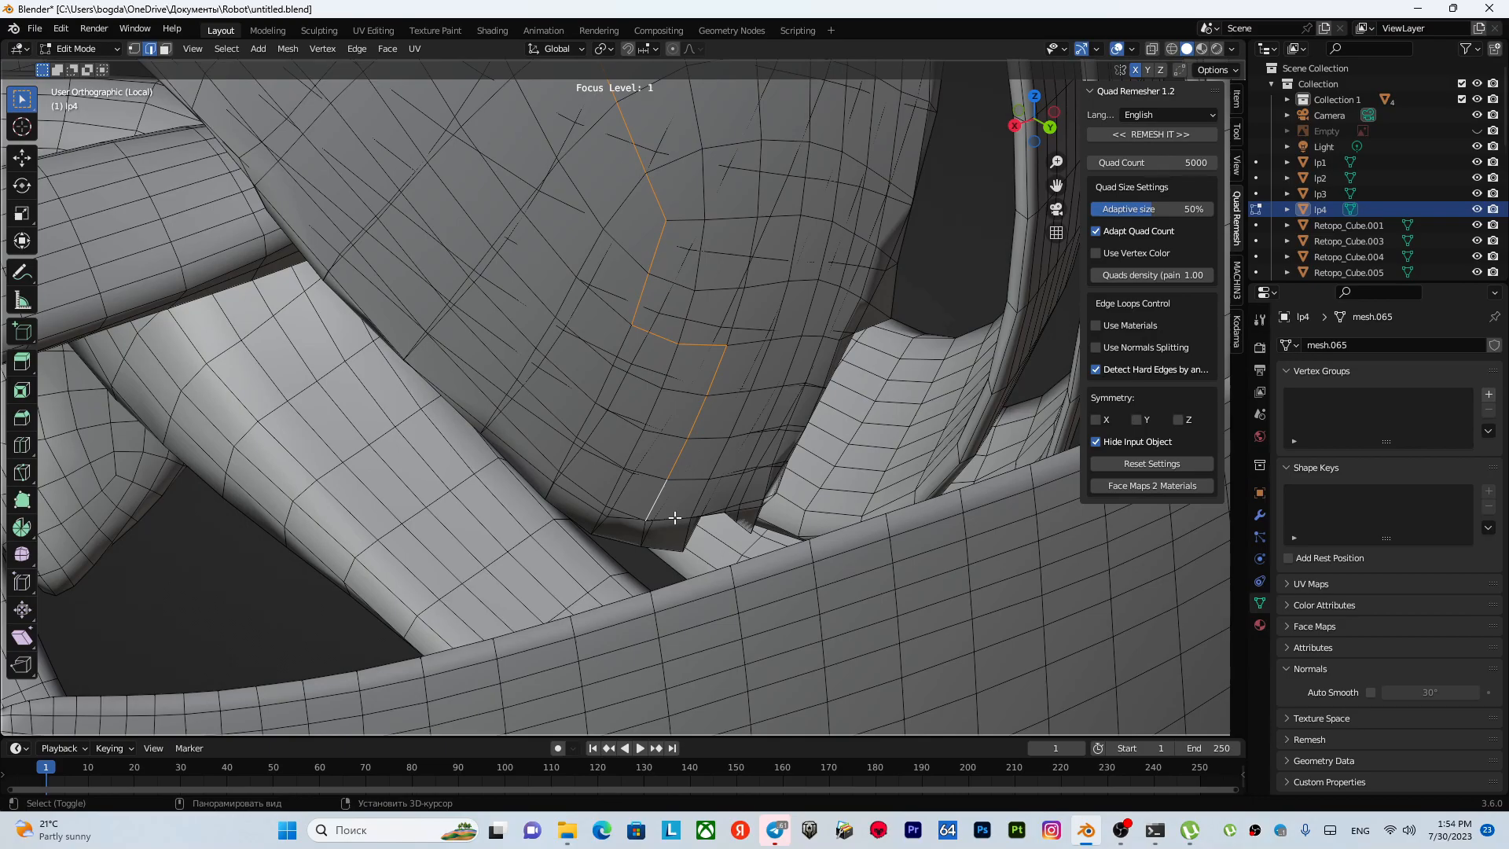
pyautogui.moveTo(708, 505); pyautogui.dragTo(629, 487, button='middle')
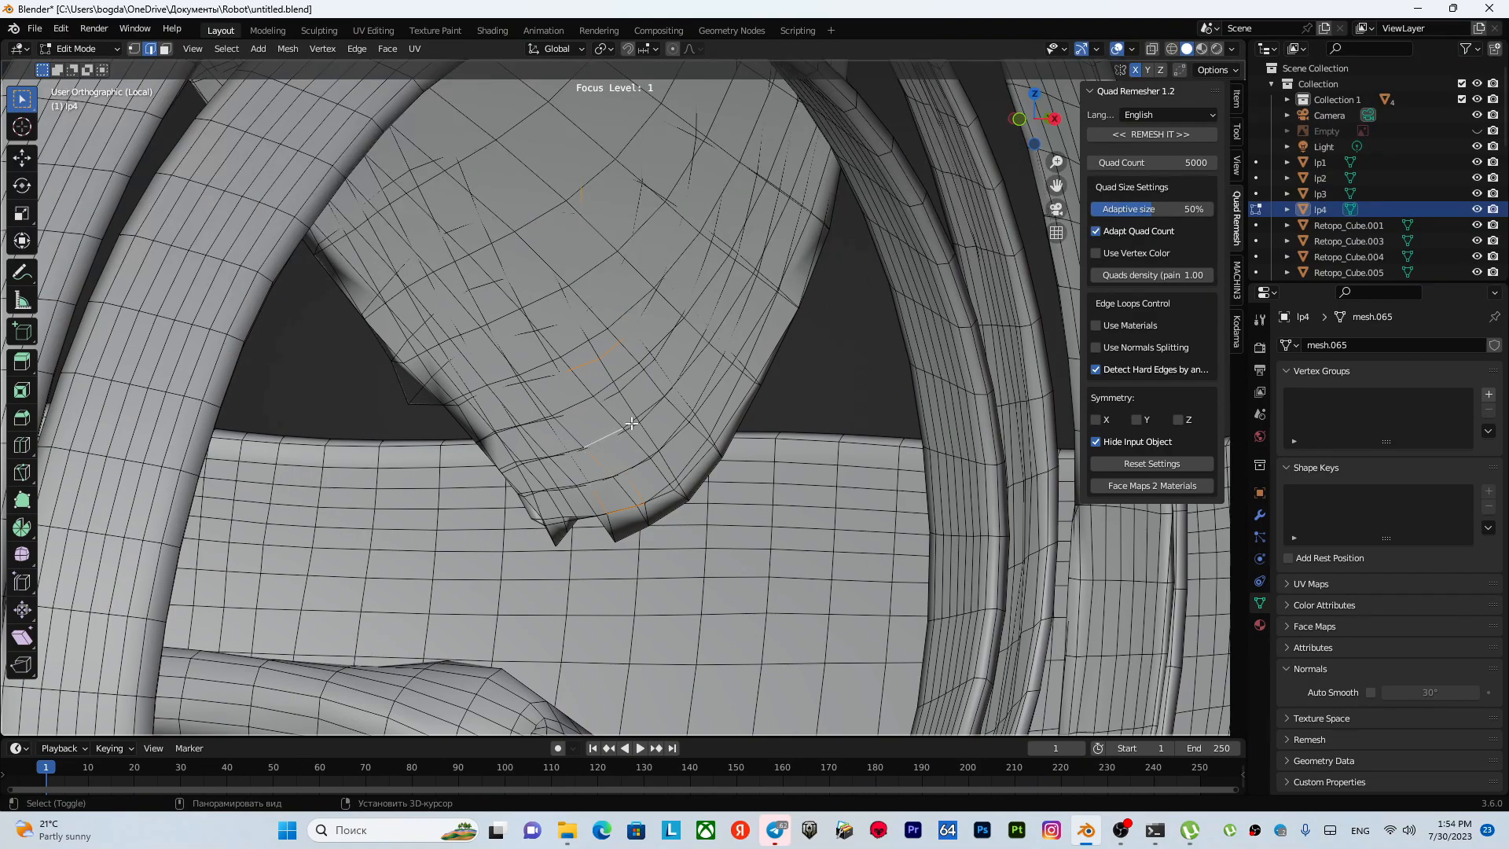
pyautogui.keyDown('shift'); pyautogui.click(660, 385); pyautogui.keyUp('shift')
pyautogui.keyDown('shift'); pyautogui.click(615, 336); pyautogui.keyUp('shift')
pyautogui.keyDown('shift'); pyautogui.click(590, 302); pyautogui.keyUp('shift')
pyautogui.keyDown('shift'); pyautogui.click(551, 259); pyautogui.keyUp('shift')
pyautogui.keyDown('shift'); pyautogui.click(489, 211); pyautogui.keyUp('shift')
# - Box-select a narrow vertical strip of edges through the middle of lp4 with the mesh seen through
pyautogui.scroll(-8, 491, 212)
pyautogui.moveTo(601, 295); pyautogui.dragTo(977, 225, button='middle')
pyautogui.scroll(-2, 821, 295)
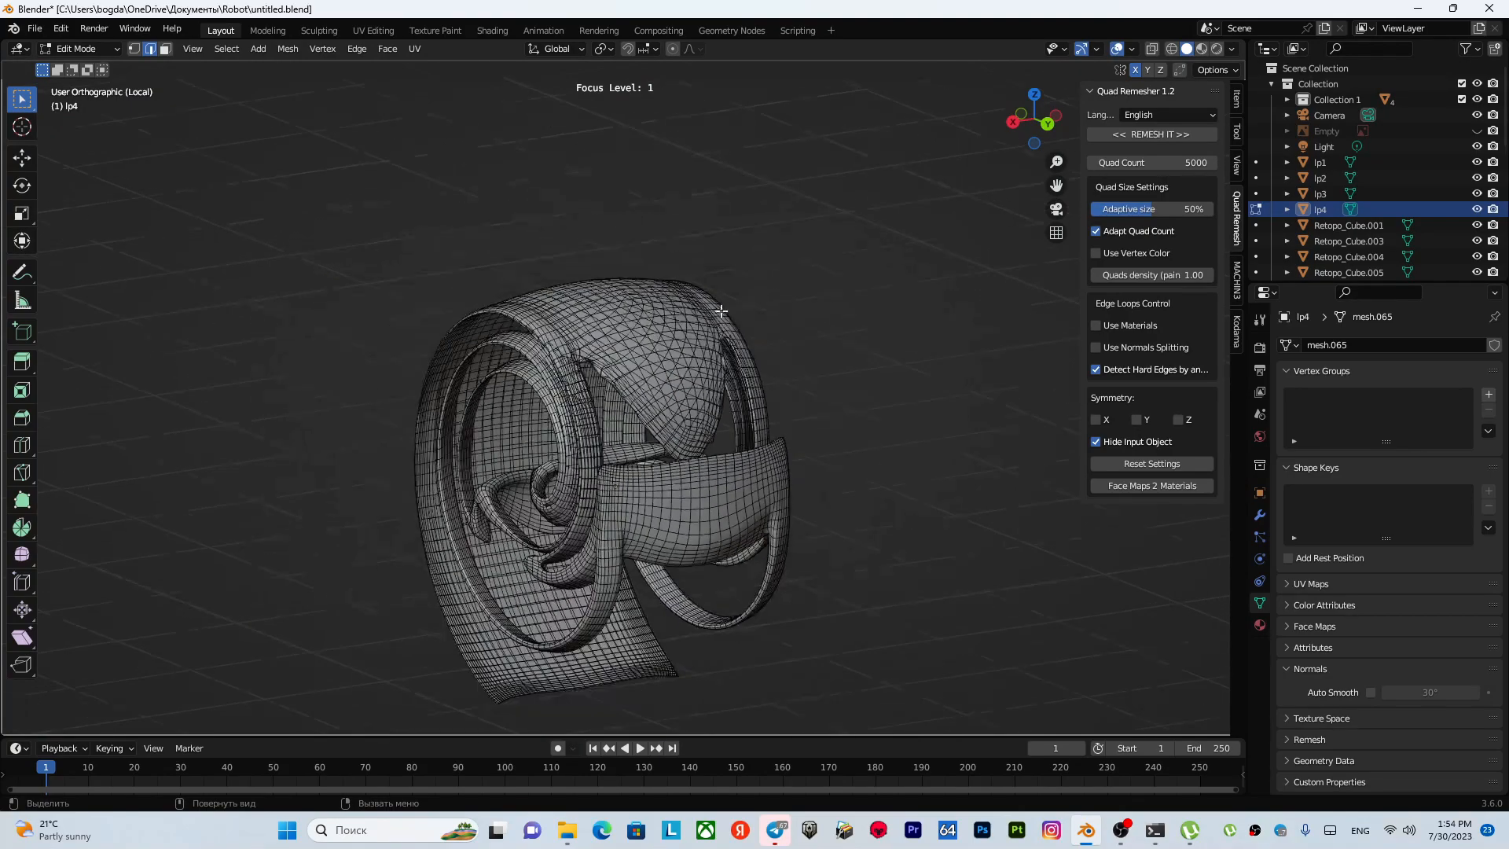
pyautogui.moveTo(747, 357); pyautogui.dragTo(554, 461, button='middle')
pyautogui.scroll(-1, 605, 378)
pyautogui.keyDown('shift'); pyautogui.moveTo(632, 285); pyautogui.dragTo(623, 386, button='middle'); pyautogui.keyUp('shift')
pyautogui.moveTo(591, 234); pyautogui.dragTo(614, 567)
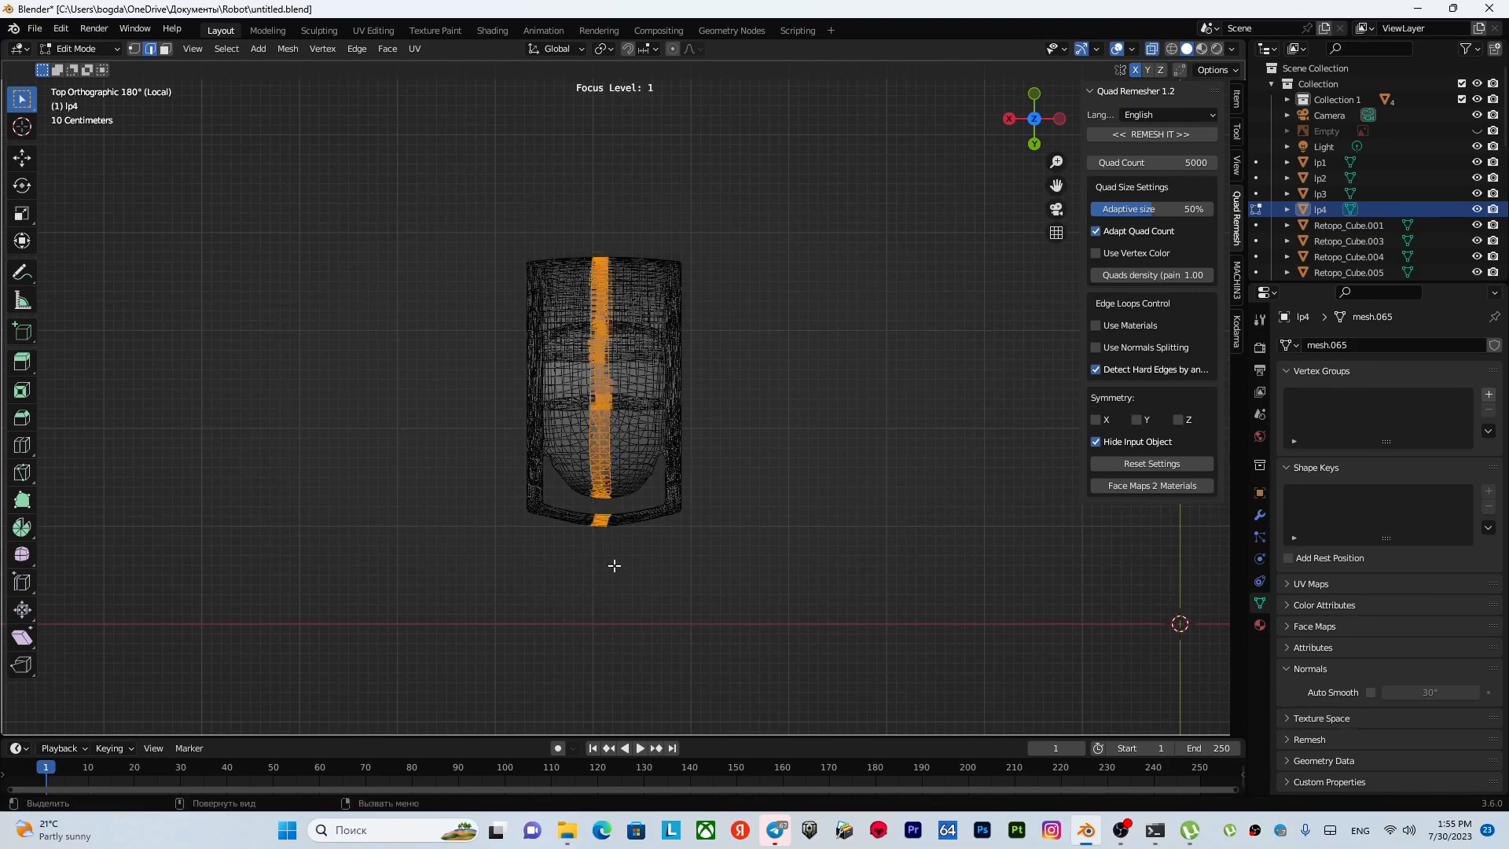
pyautogui.moveTo(627, 492); pyautogui.dragTo(619, 346, button='middle')
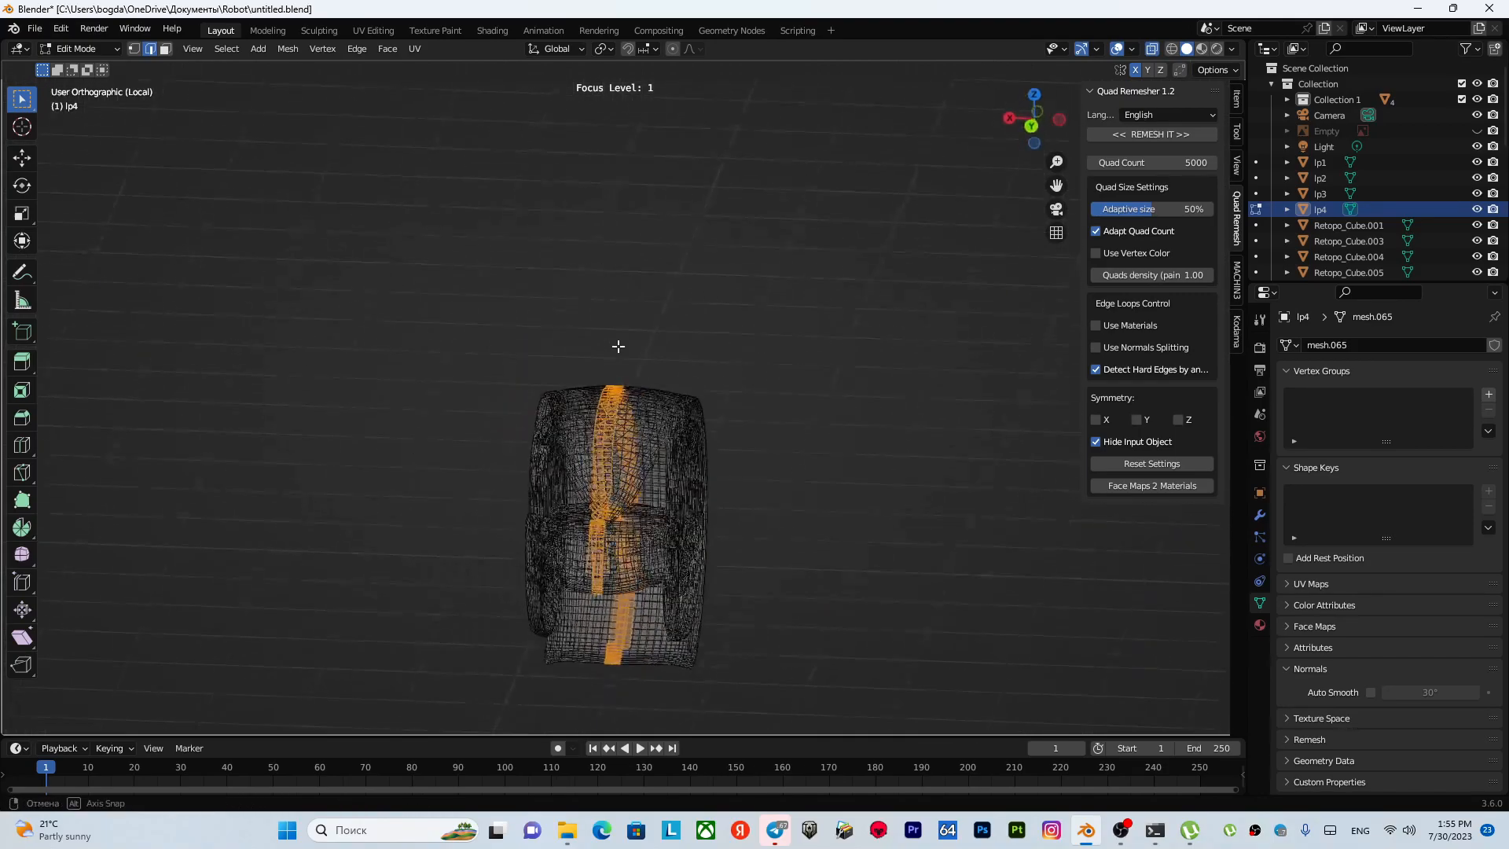
pyautogui.moveTo(670, 413); pyautogui.dragTo(665, 316, button='middle')
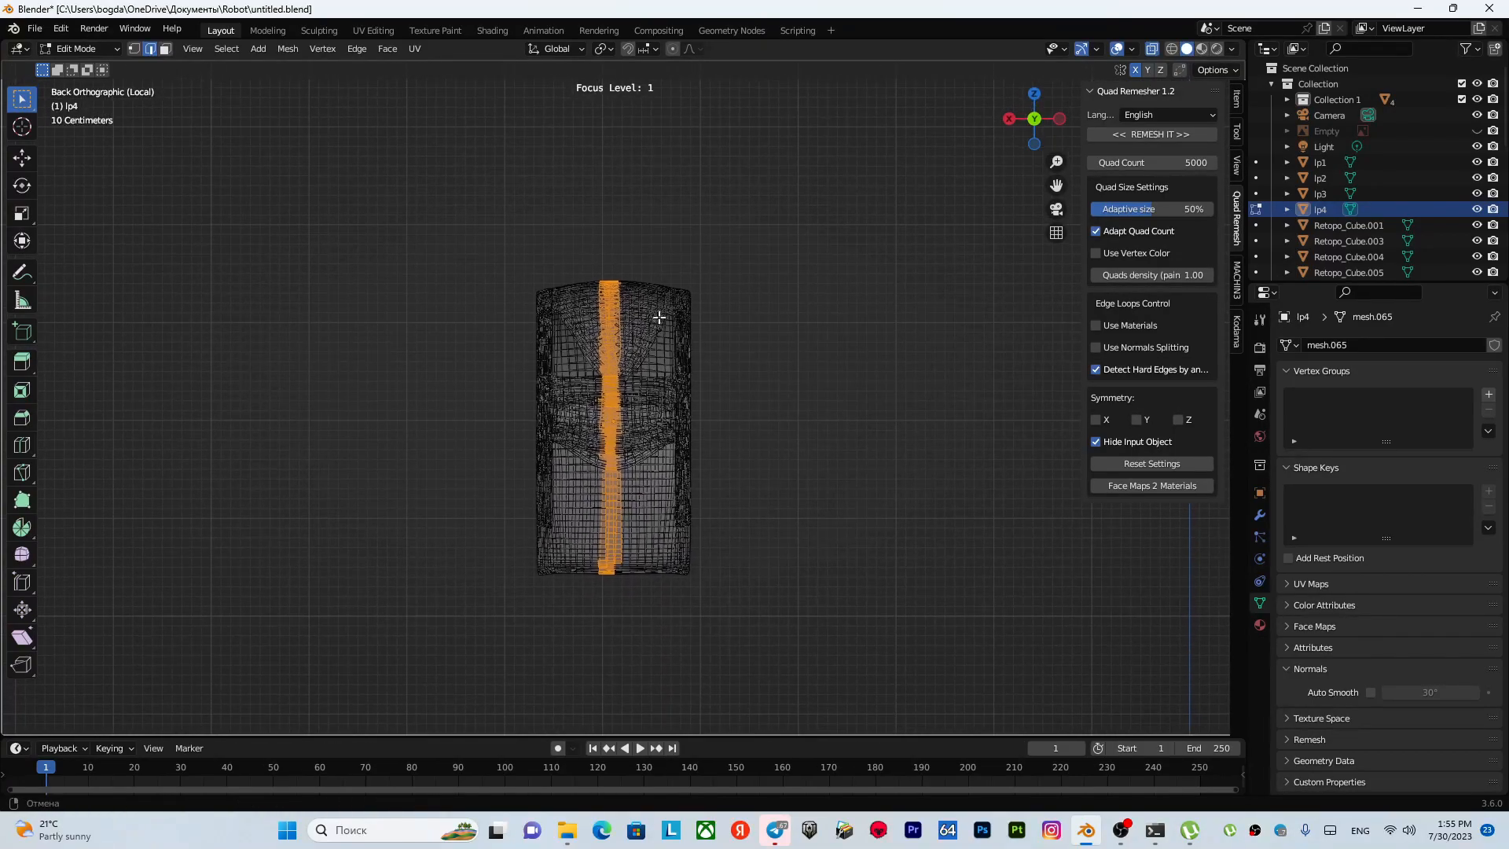
pyautogui.scroll(2, 663, 317)
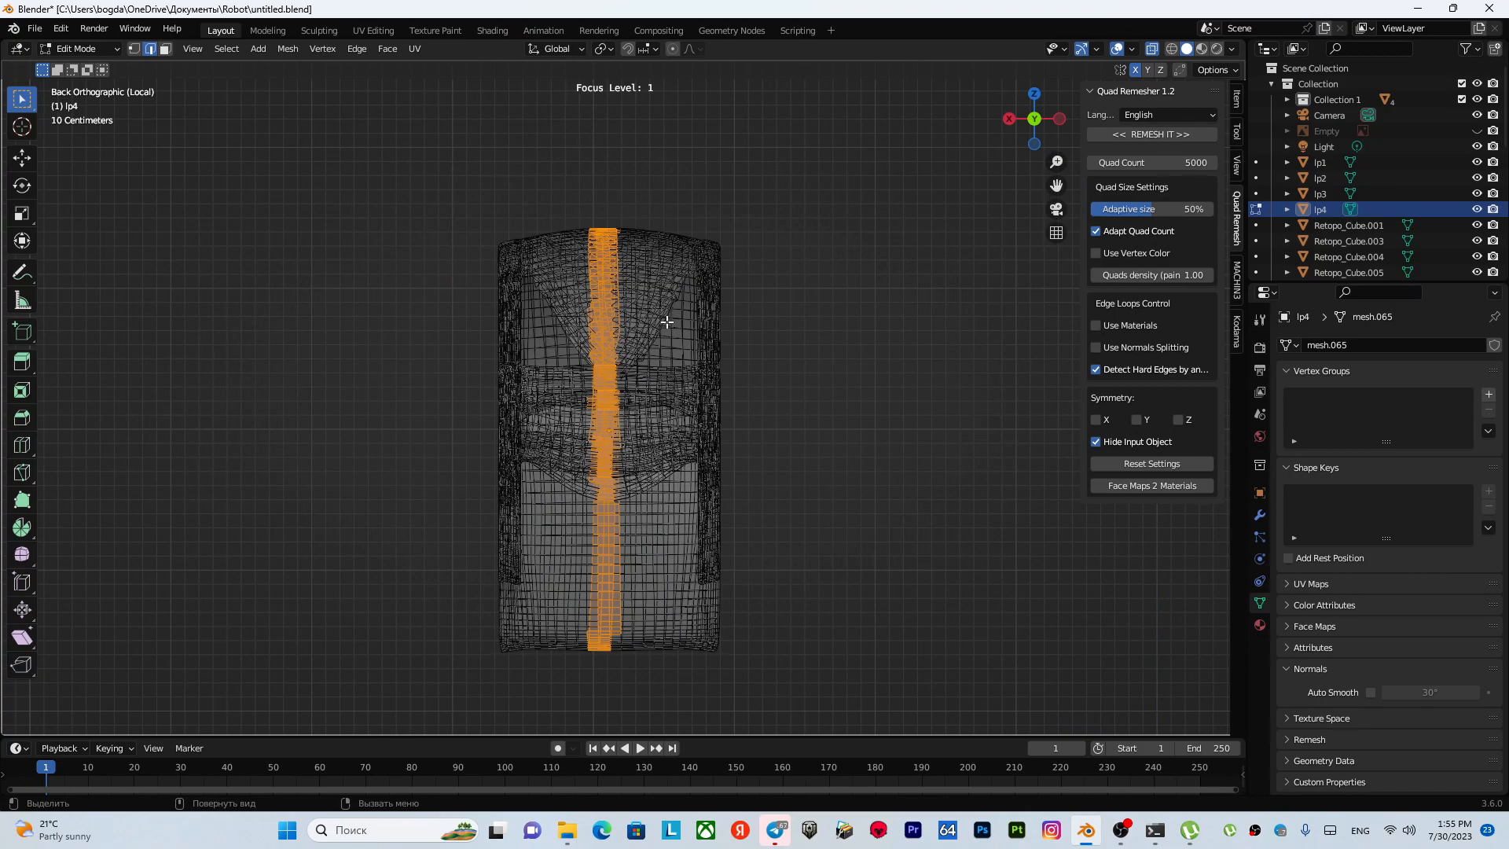
# - Trim the selected strip of edges on lp4 to a thinner band along the centre in back view
pyautogui.moveTo(517, 153); pyautogui.dragTo(599, 698)
pyautogui.keyDown('alt'); pyautogui.click(613, 603); pyautogui.keyUp('alt')
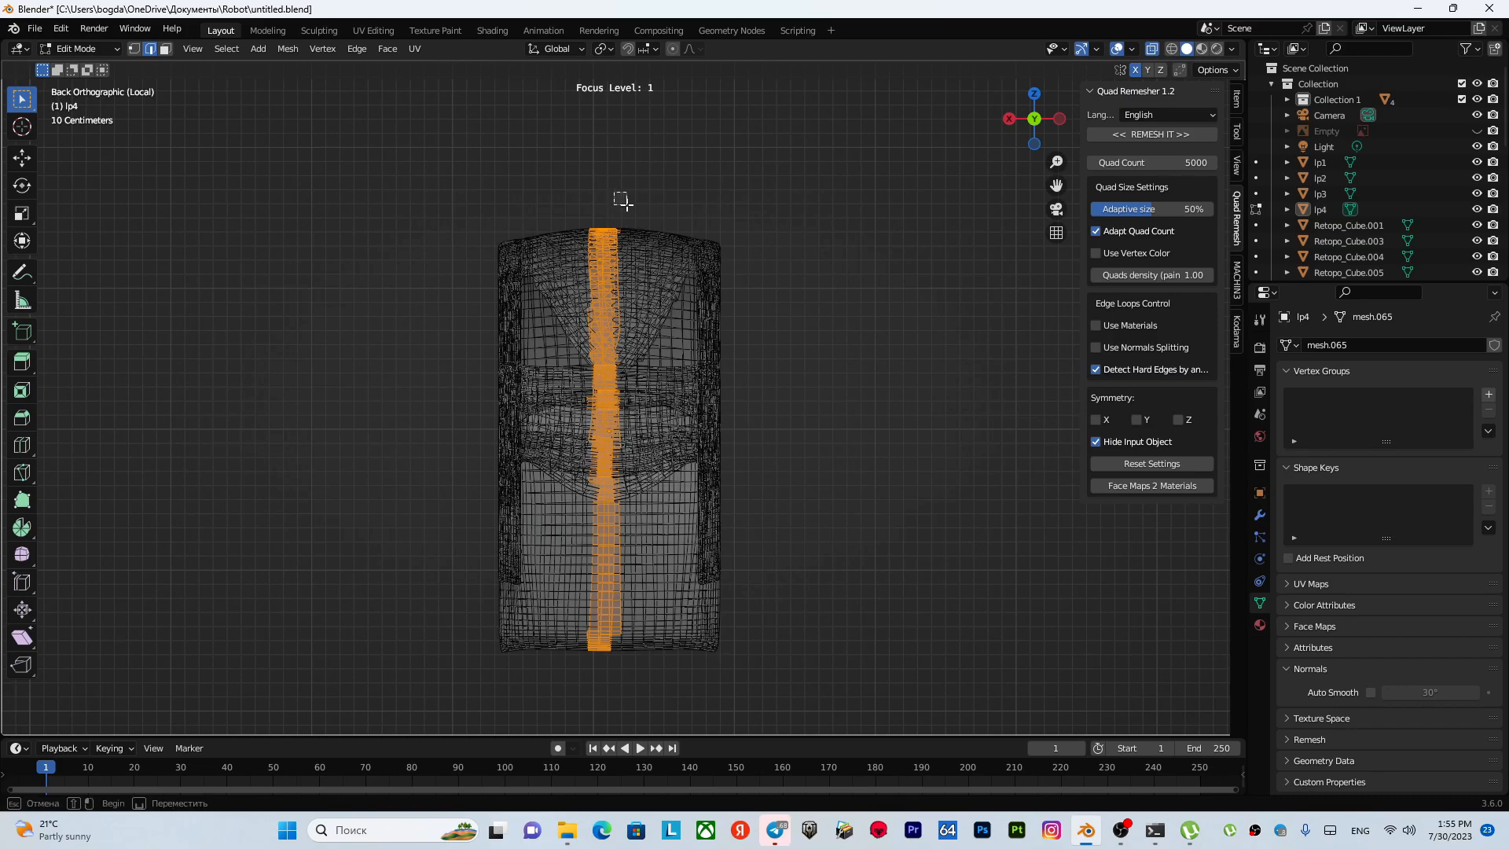
pyautogui.hotkey('alt', 'a')
pyautogui.hotkey('ctrl', 'z')
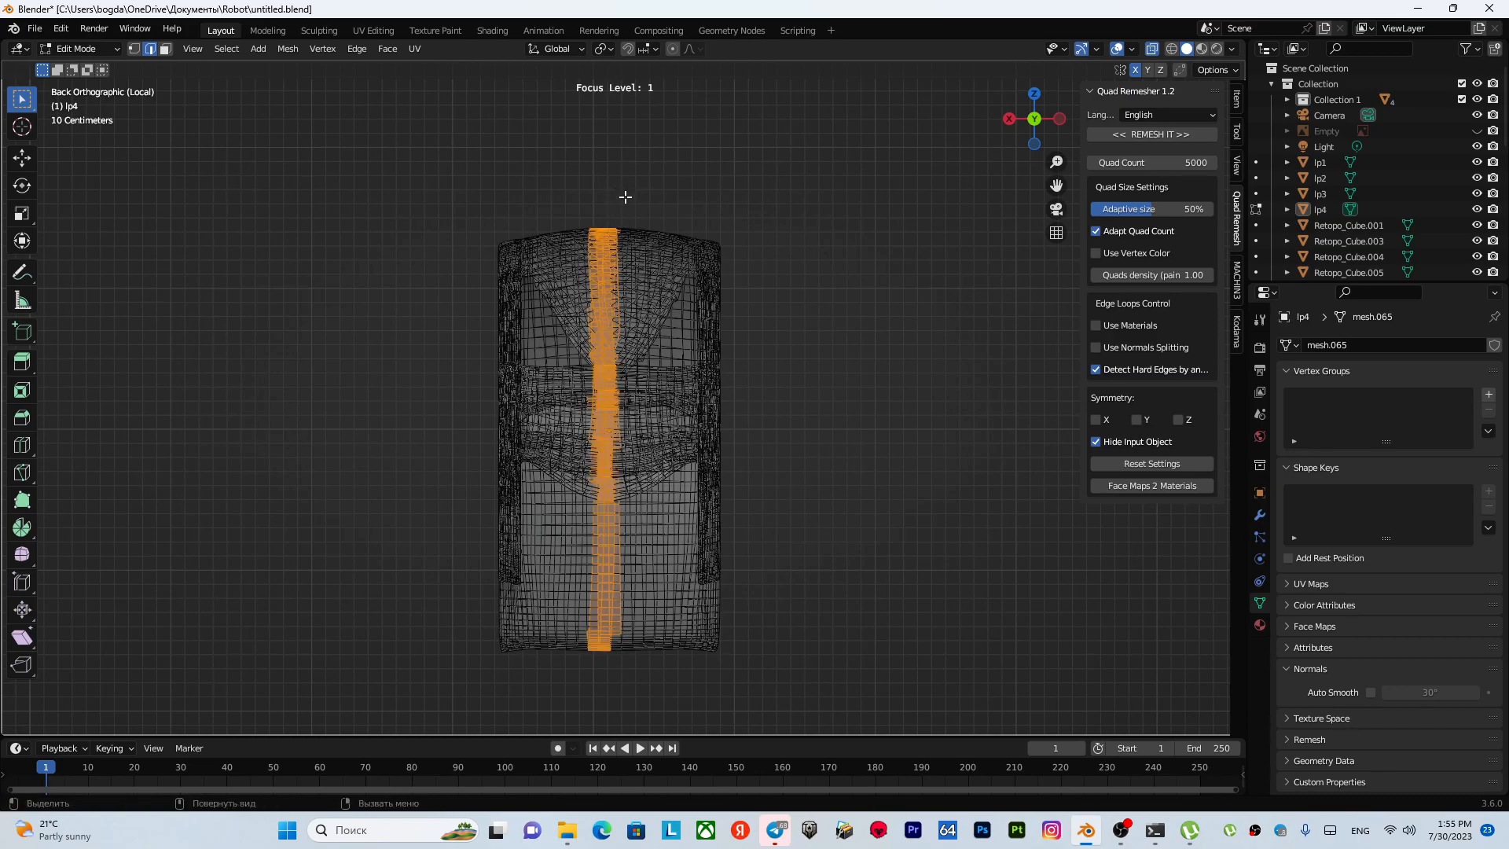
pyautogui.moveTo(605, 187); pyautogui.dragTo(698, 673)
pyautogui.keyDown('ctrl'); pyautogui.moveTo(612, 201); pyautogui.dragTo(656, 363); pyautogui.keyUp('ctrl')
pyautogui.keyDown('ctrl'); pyautogui.moveTo(606, 202); pyautogui.dragTo(648, 391); pyautogui.keyUp('ctrl')
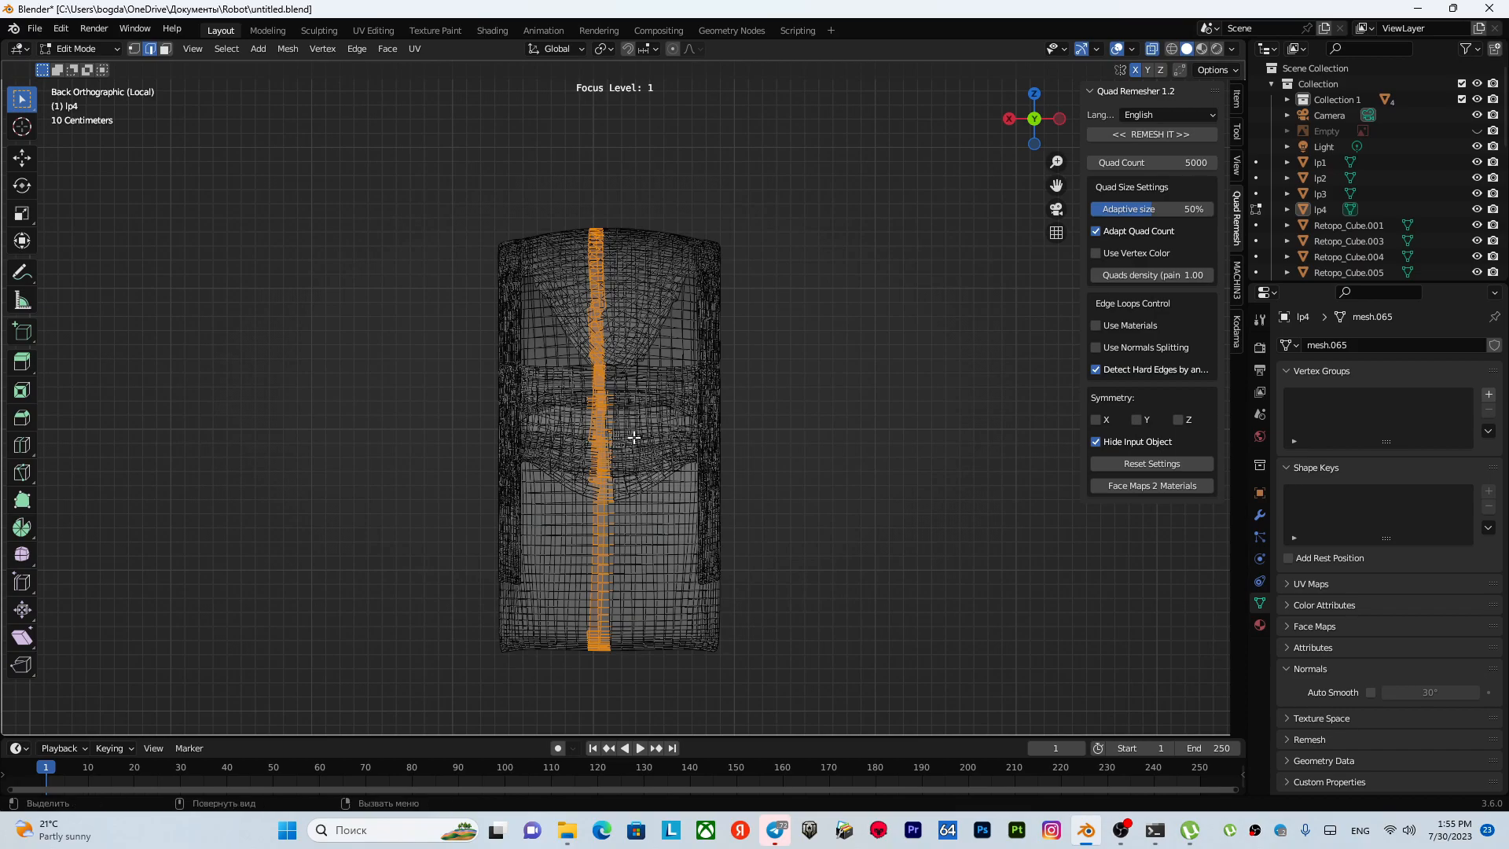
pyautogui.moveTo(669, 676); pyautogui.dragTo(611, 536)
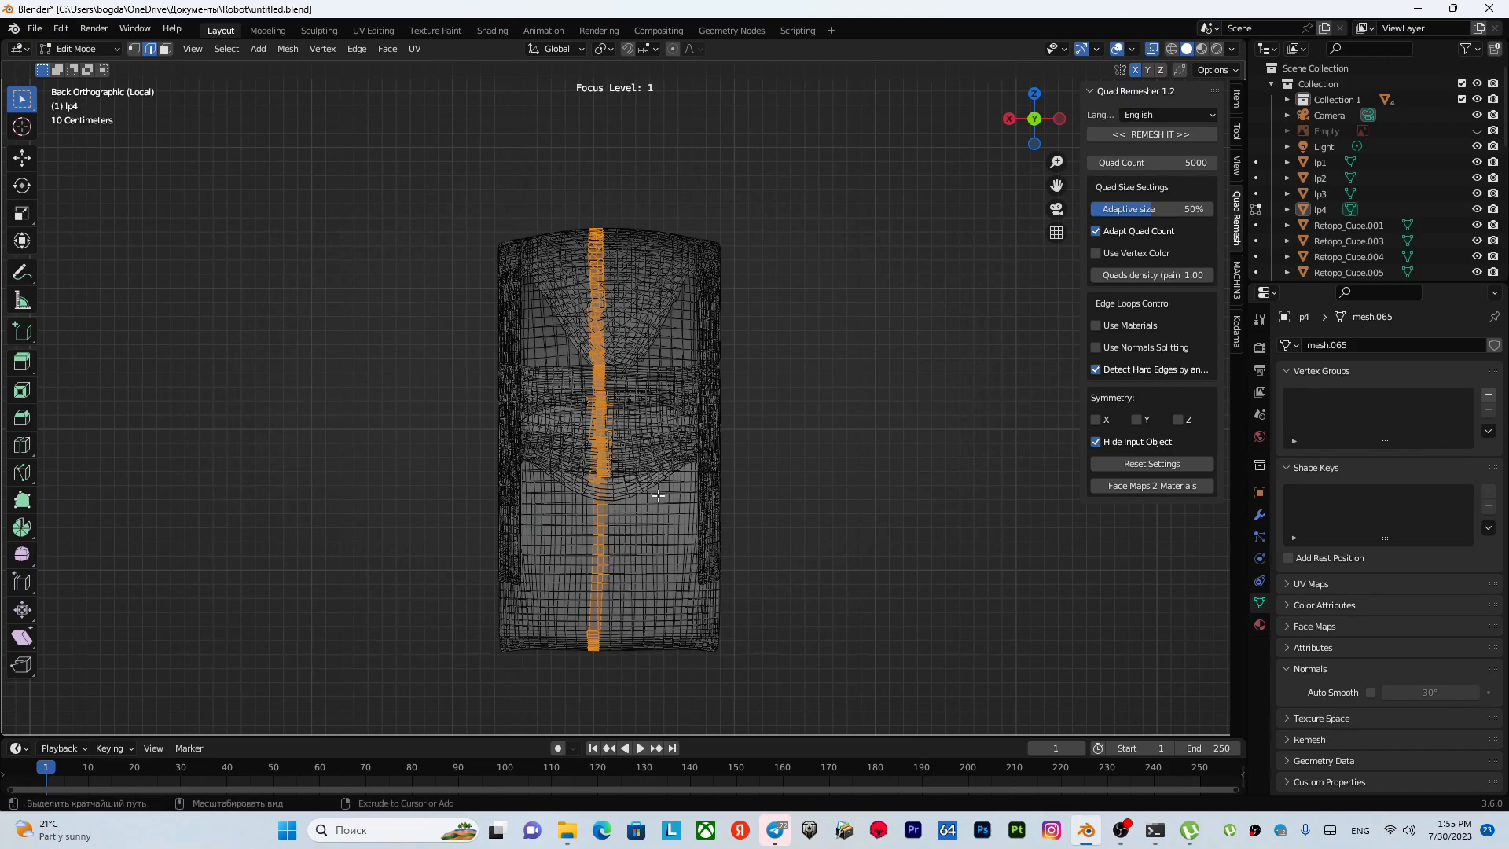
pyautogui.keyDown('ctrl'); pyautogui.moveTo(535, 193); pyautogui.dragTo(592, 349); pyautogui.keyUp('ctrl')
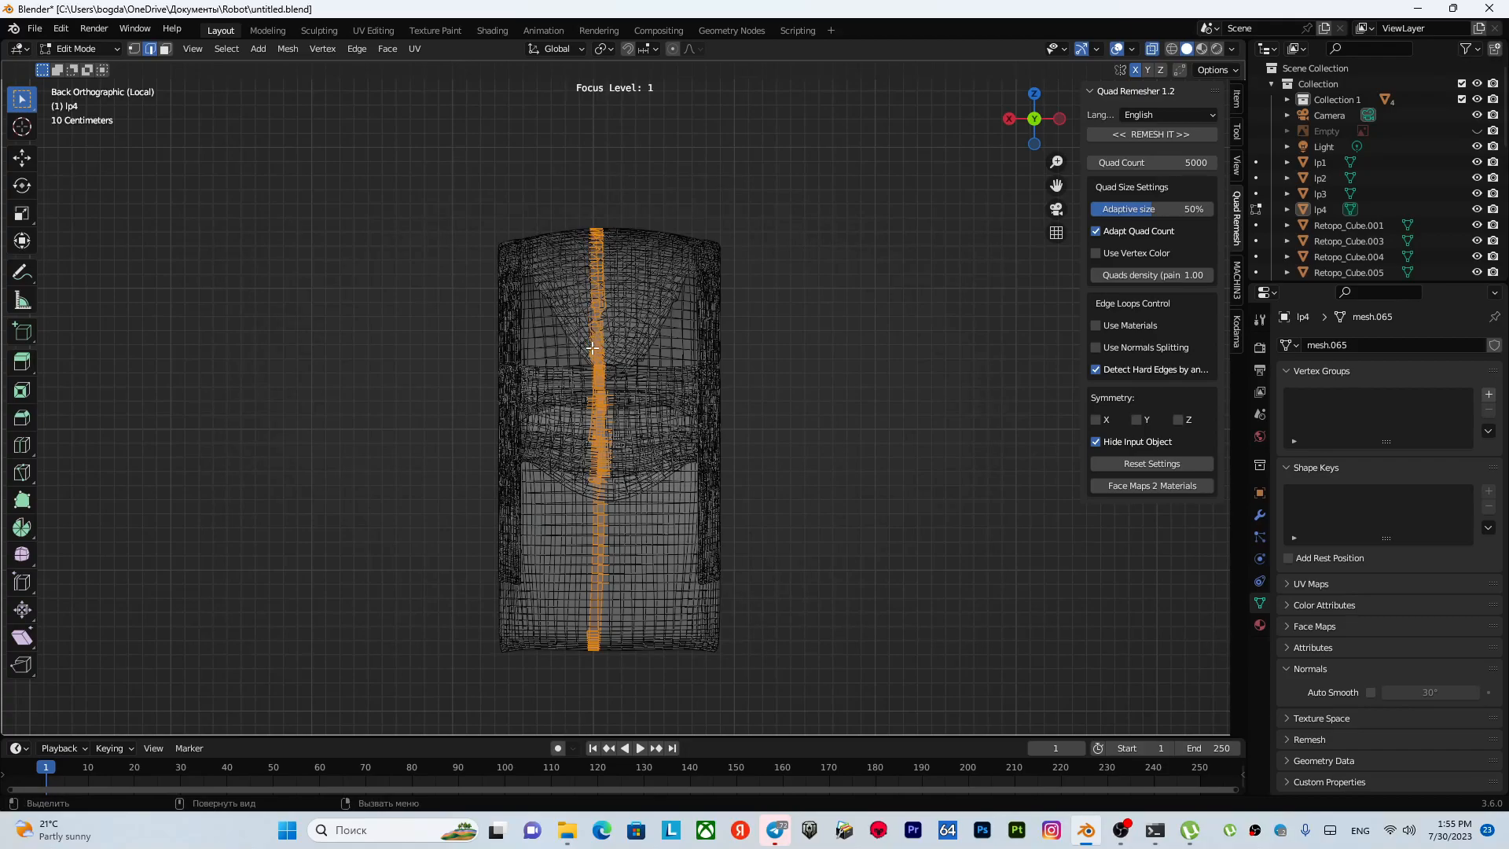
# - Leave mesh editing and delete the whole lp4 object
pyautogui.press('Tab')
pyautogui.click(607, 253)
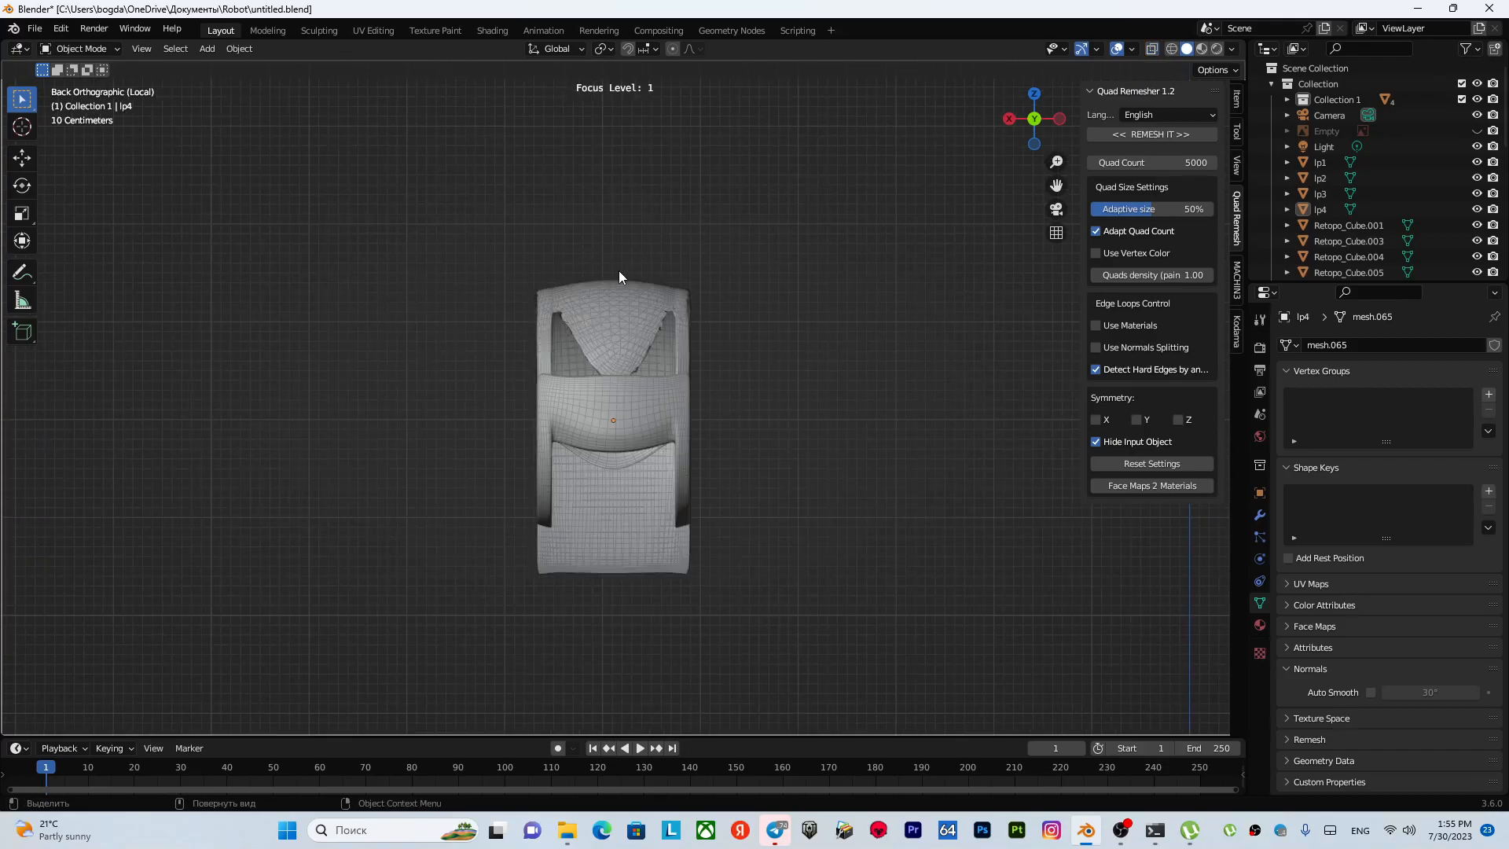
pyautogui.moveTo(582, 313); pyautogui.dragTo(654, 346, button='middle')
pyautogui.click(611, 350)
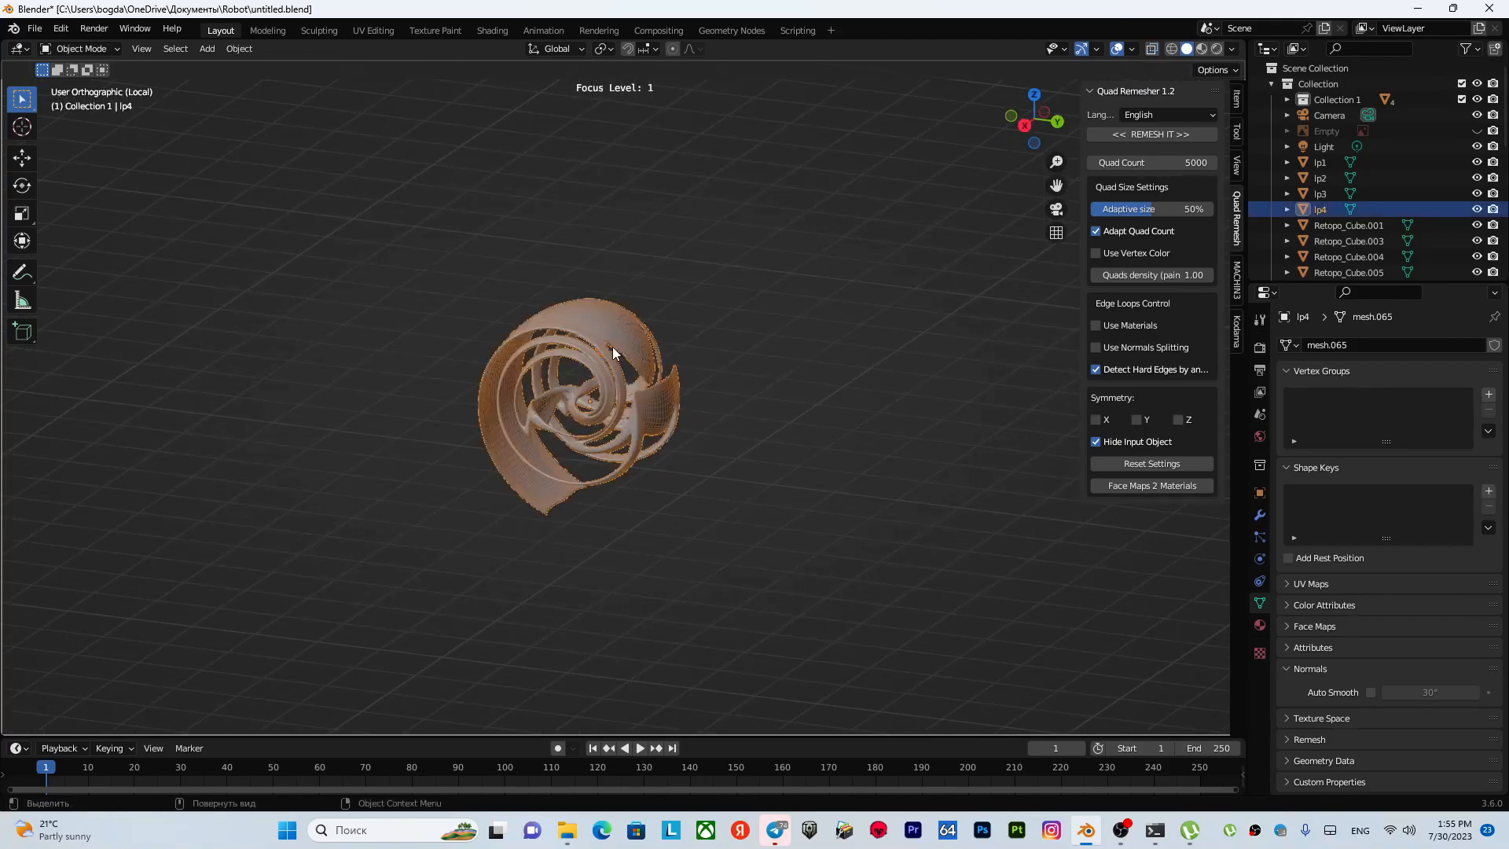
pyautogui.press('x')
pyautogui.click(611, 336)
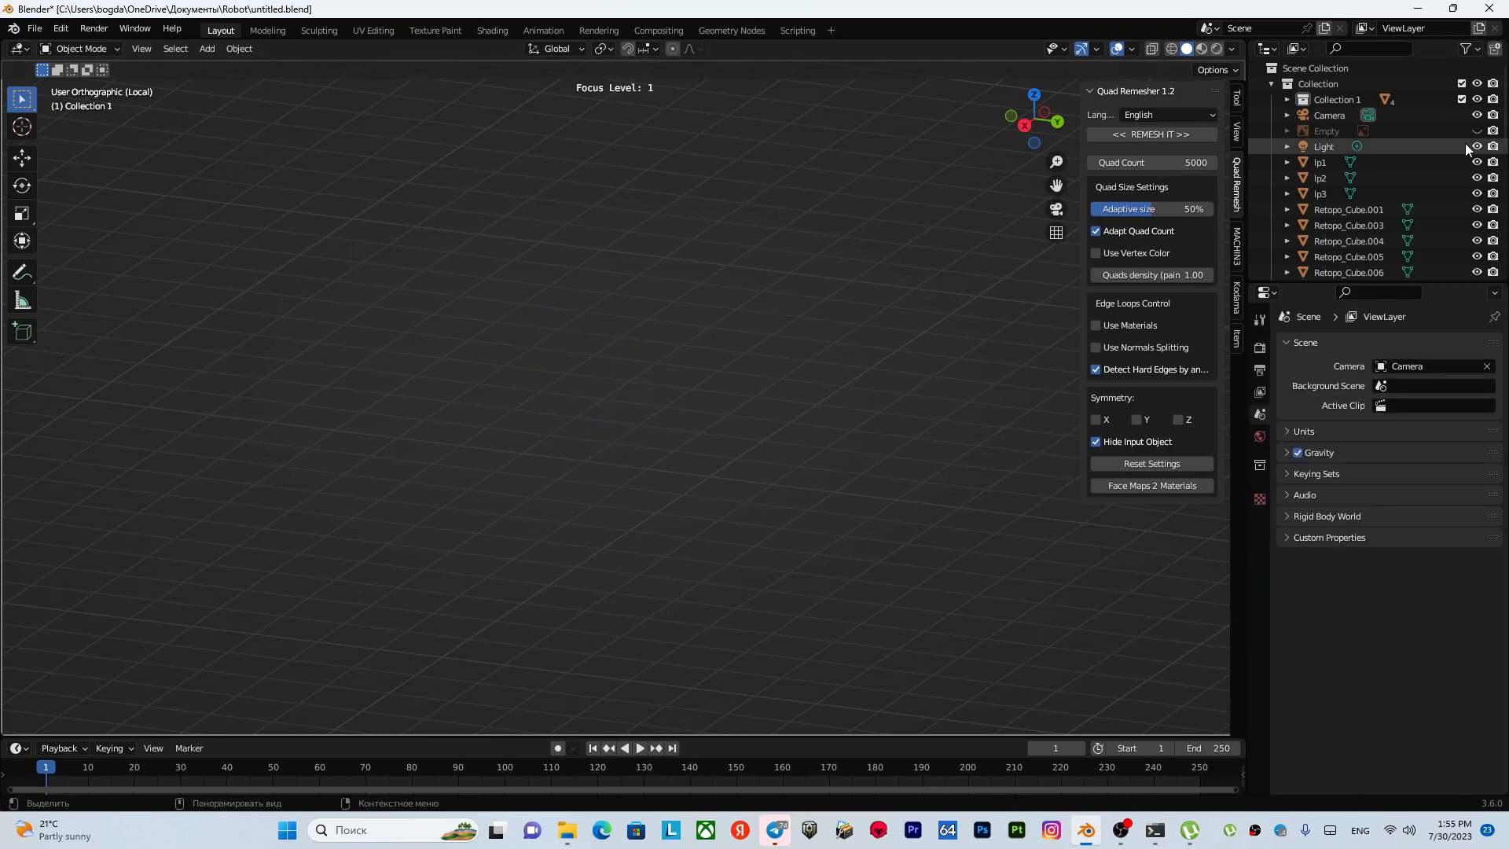
# - Check which part hp4 in Collection 1 is by showing it briefly, and delete it
pyautogui.click(1287, 99)
pyautogui.click(1334, 161)
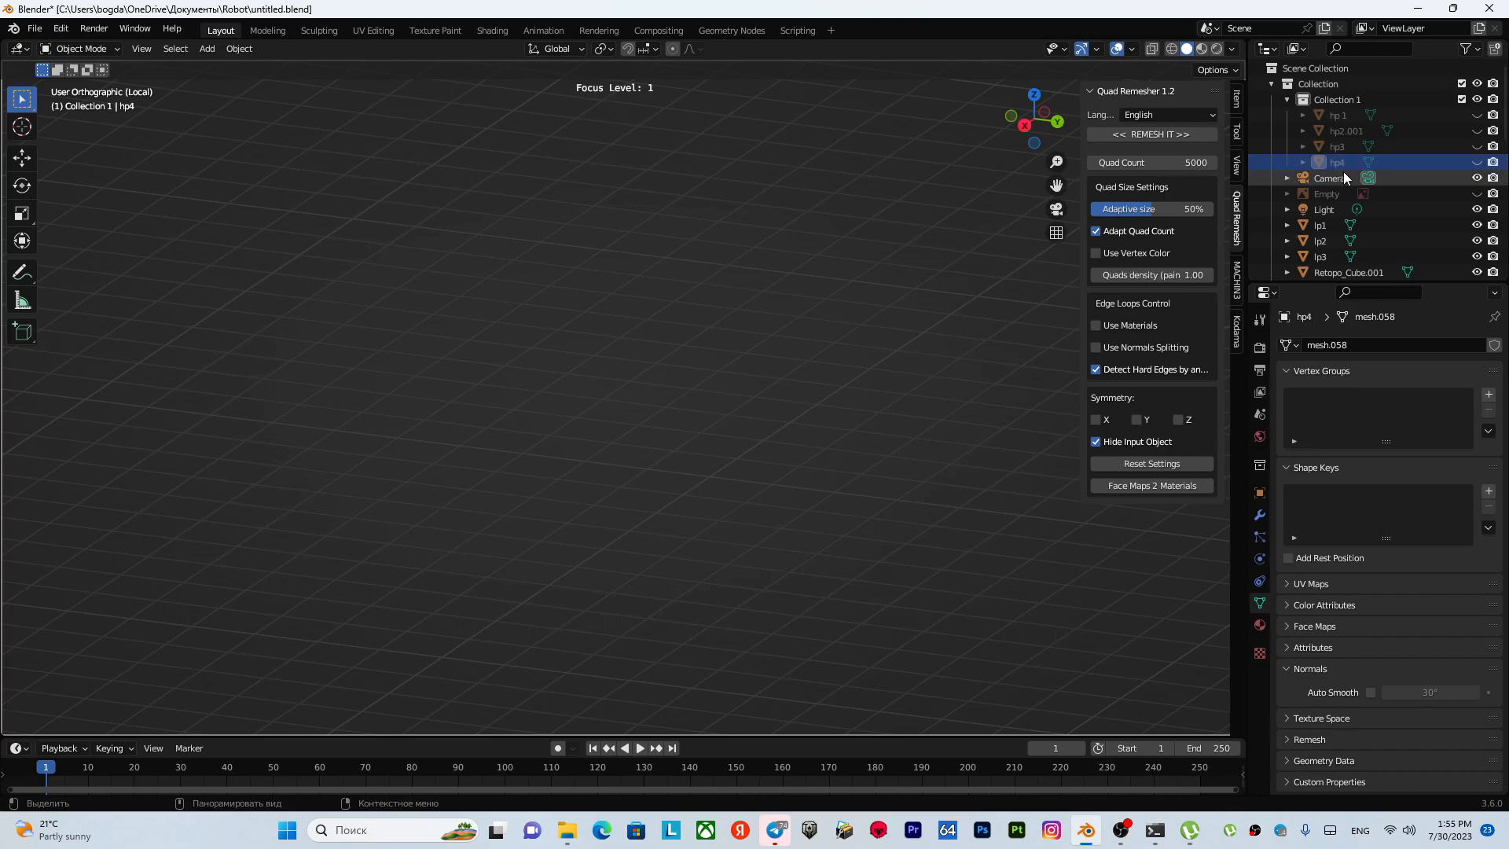
pyautogui.click(1477, 162)
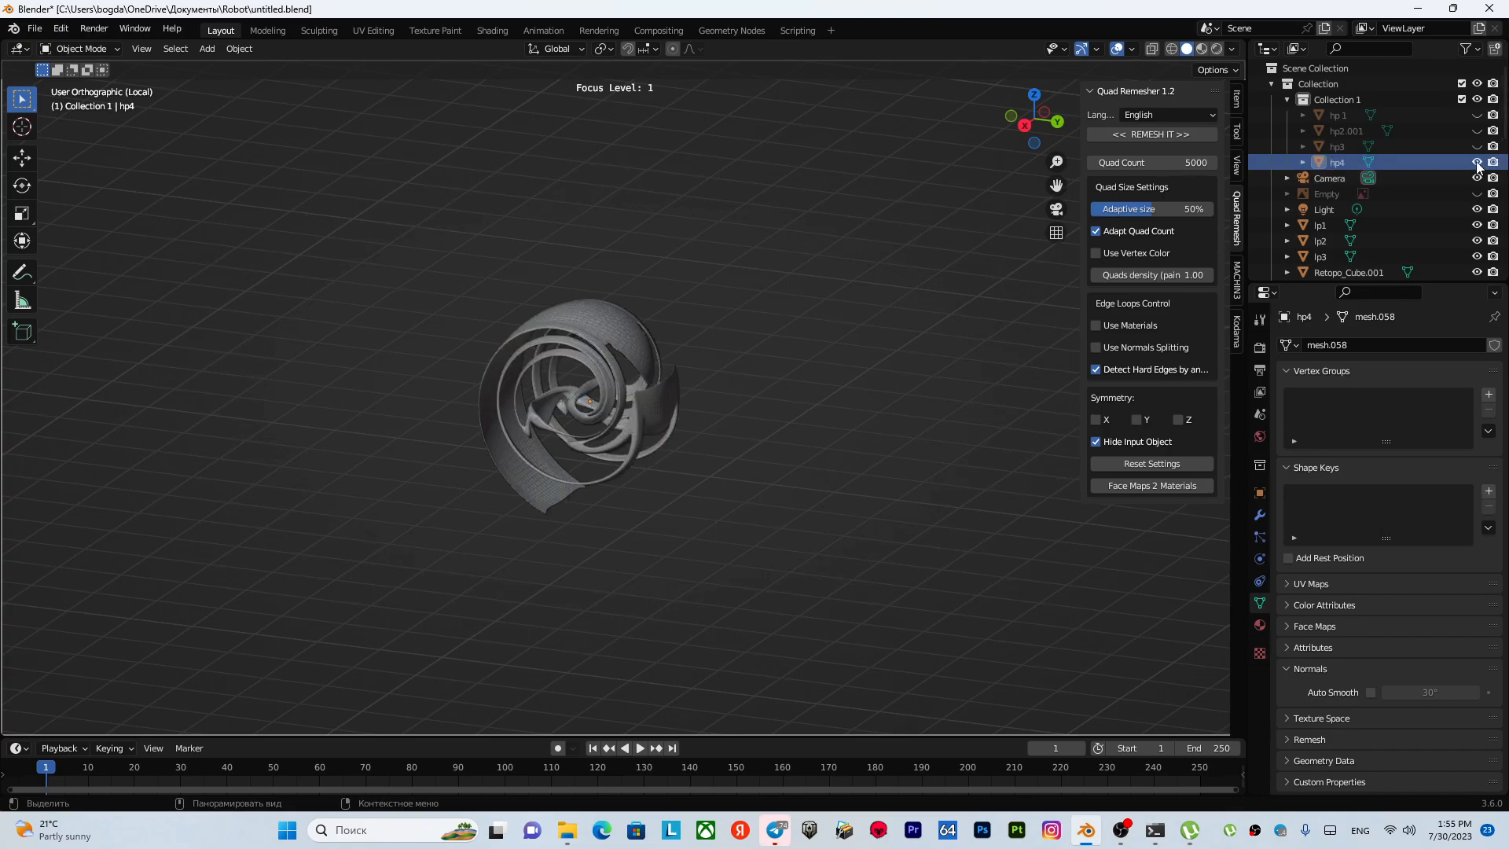
pyautogui.click(1477, 162)
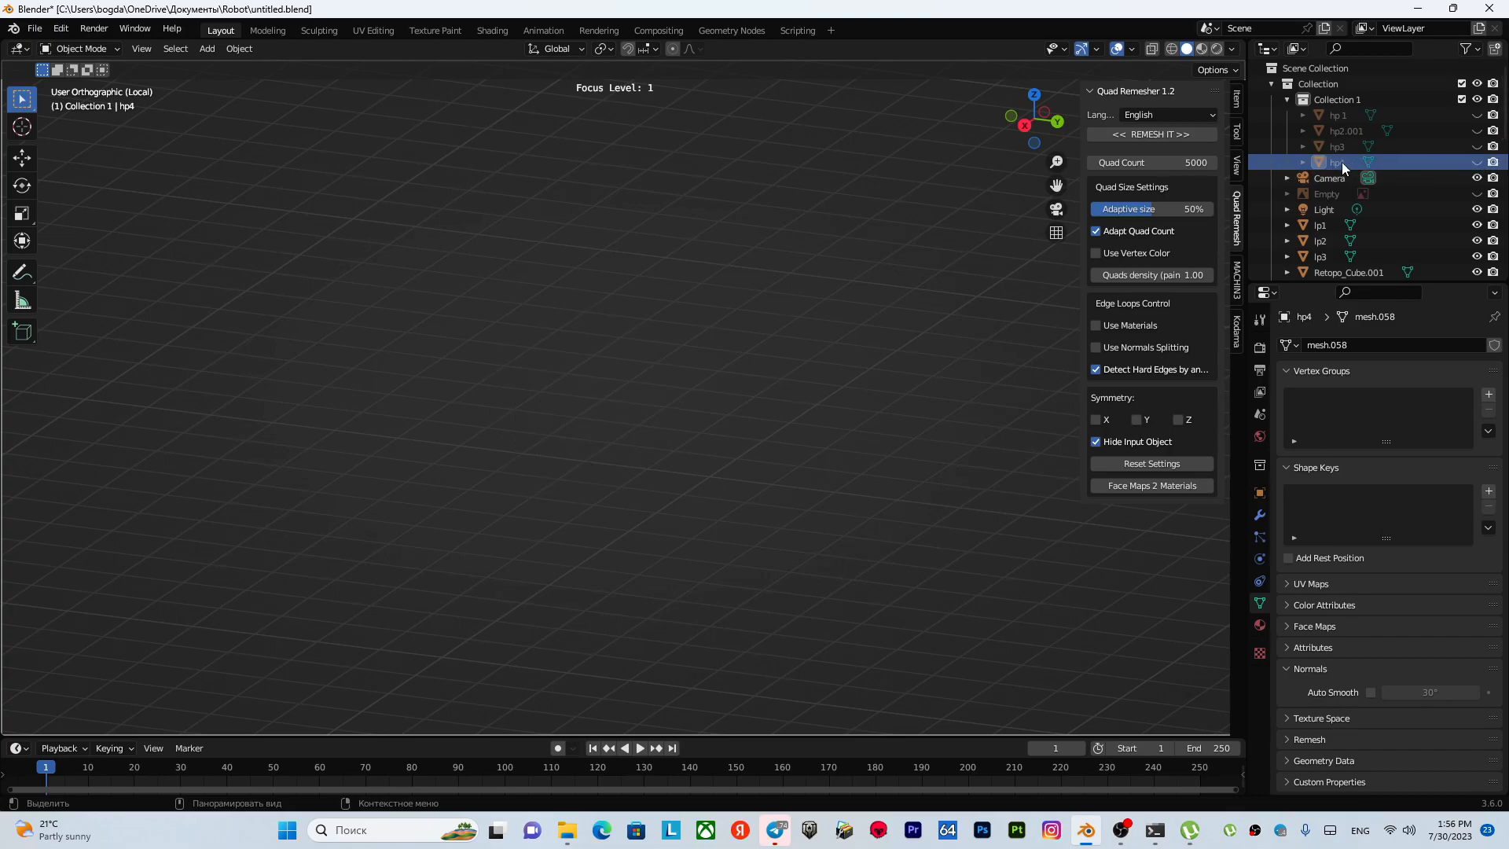
pyautogui.press('x')
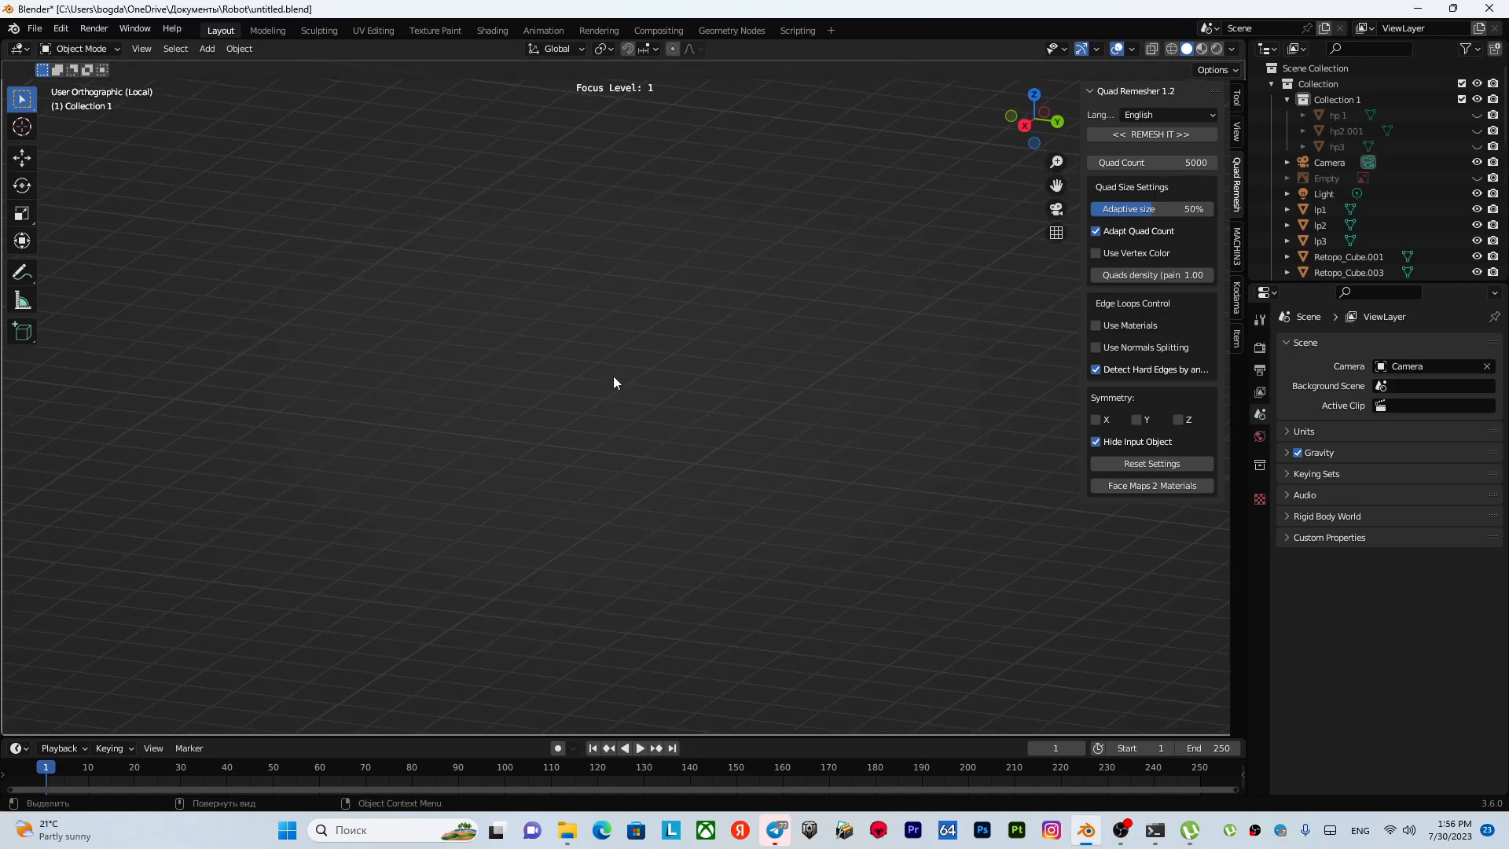
# - Leave the local view of the deleted part and isolate the nose-shaped frame on the robot's face
pyautogui.press('f')
pyautogui.moveTo(614, 371); pyautogui.dragTo(675, 338, button='middle')
pyautogui.scroll(4, 616, 342)
pyautogui.scroll(-2, 621, 338)
pyautogui.keyDown('shift'); pyautogui.moveTo(651, 422); pyautogui.dragTo(588, 364, button='middle'); pyautogui.keyUp('shift')
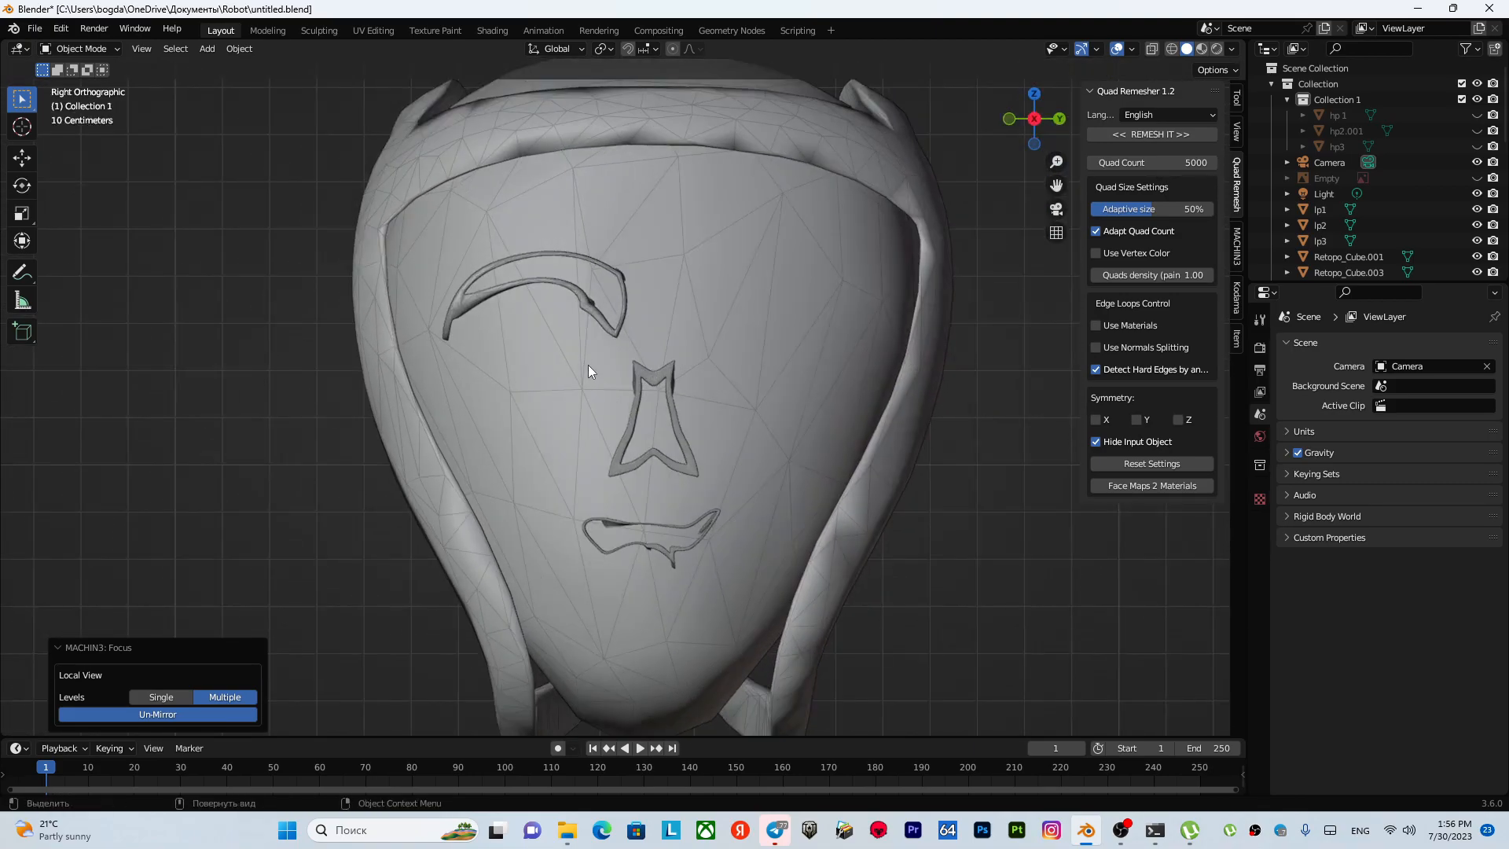
pyautogui.scroll(-1, 629, 362)
pyautogui.scroll(2, 637, 403)
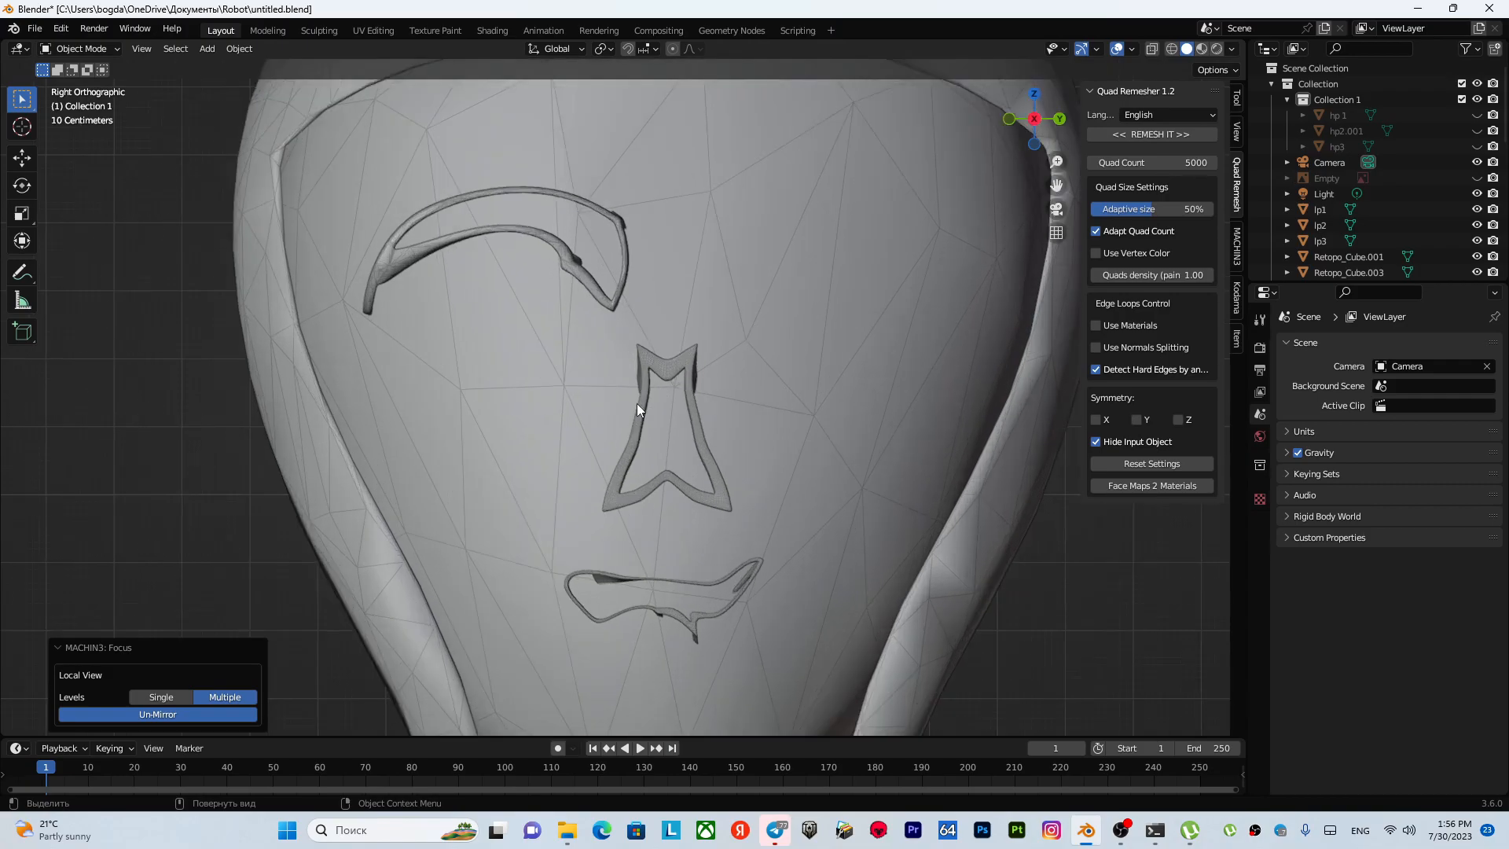
pyautogui.scroll(-2, 636, 403)
pyautogui.scroll(2, 637, 403)
pyautogui.click(651, 401)
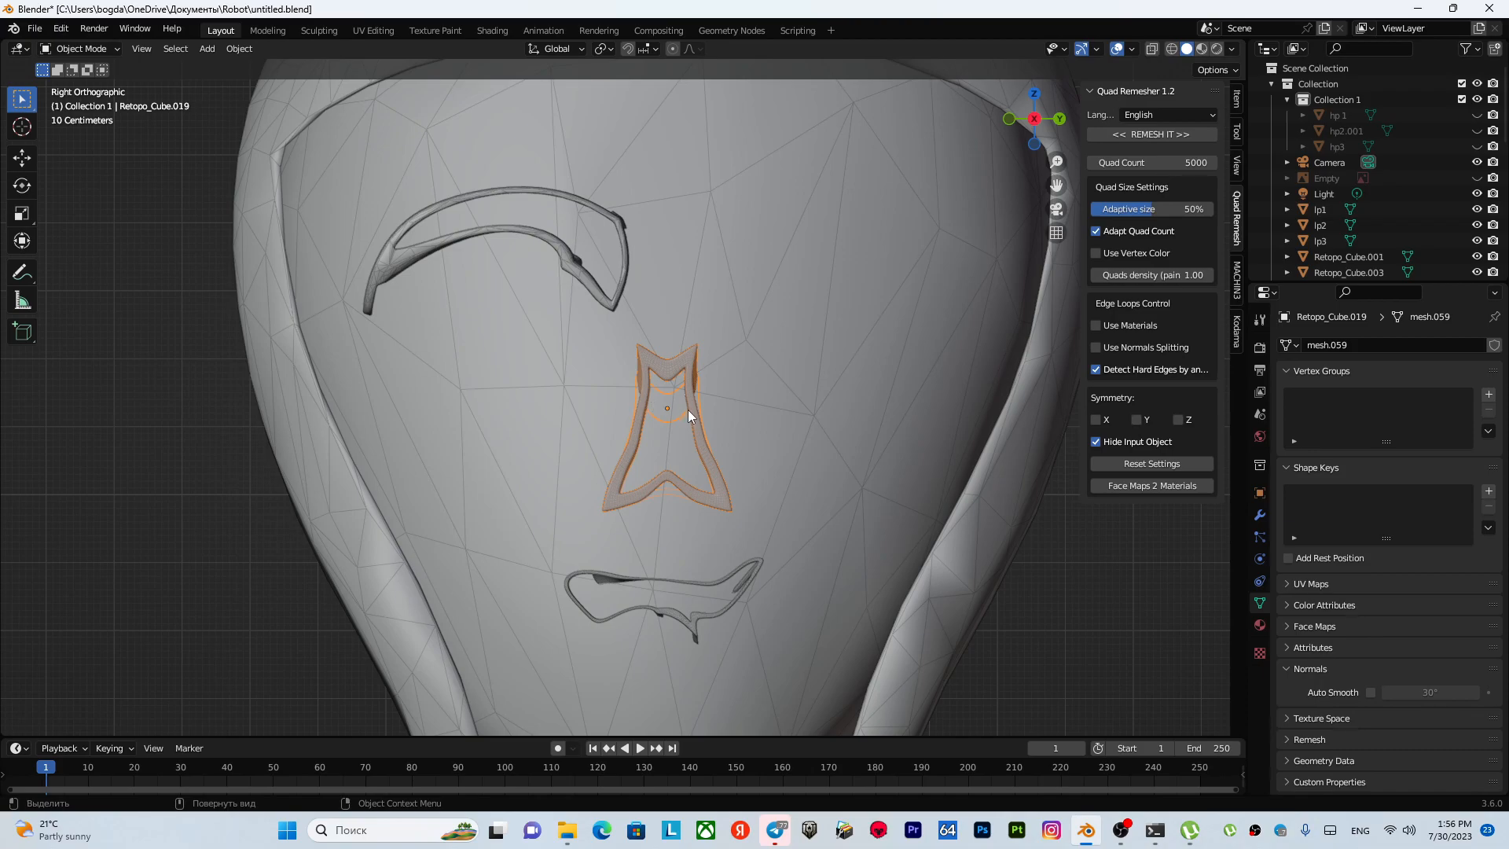
pyautogui.press('f')
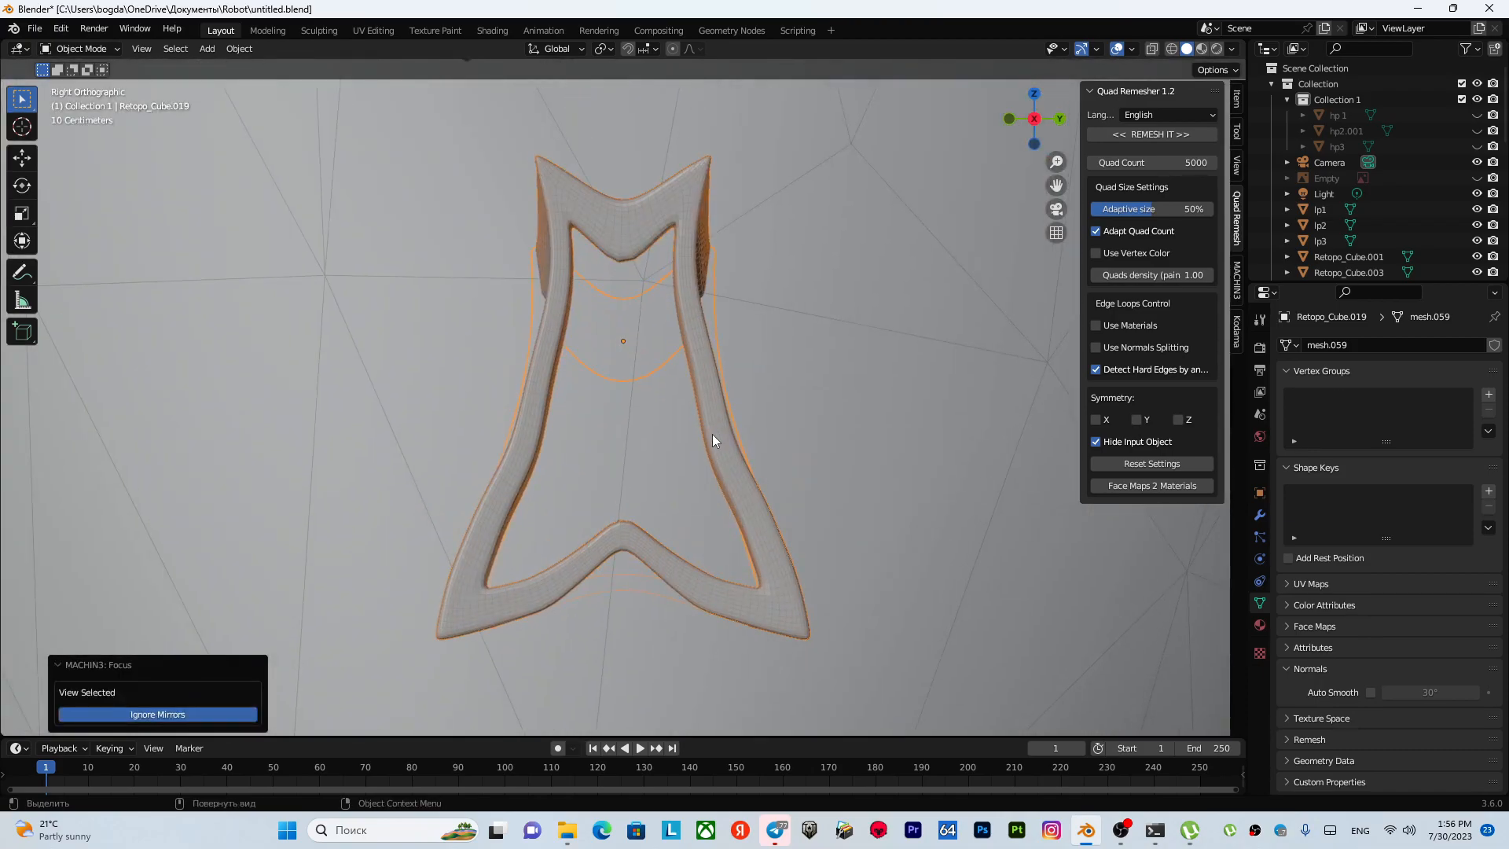
pyautogui.hotkey('ctrl', 'f')
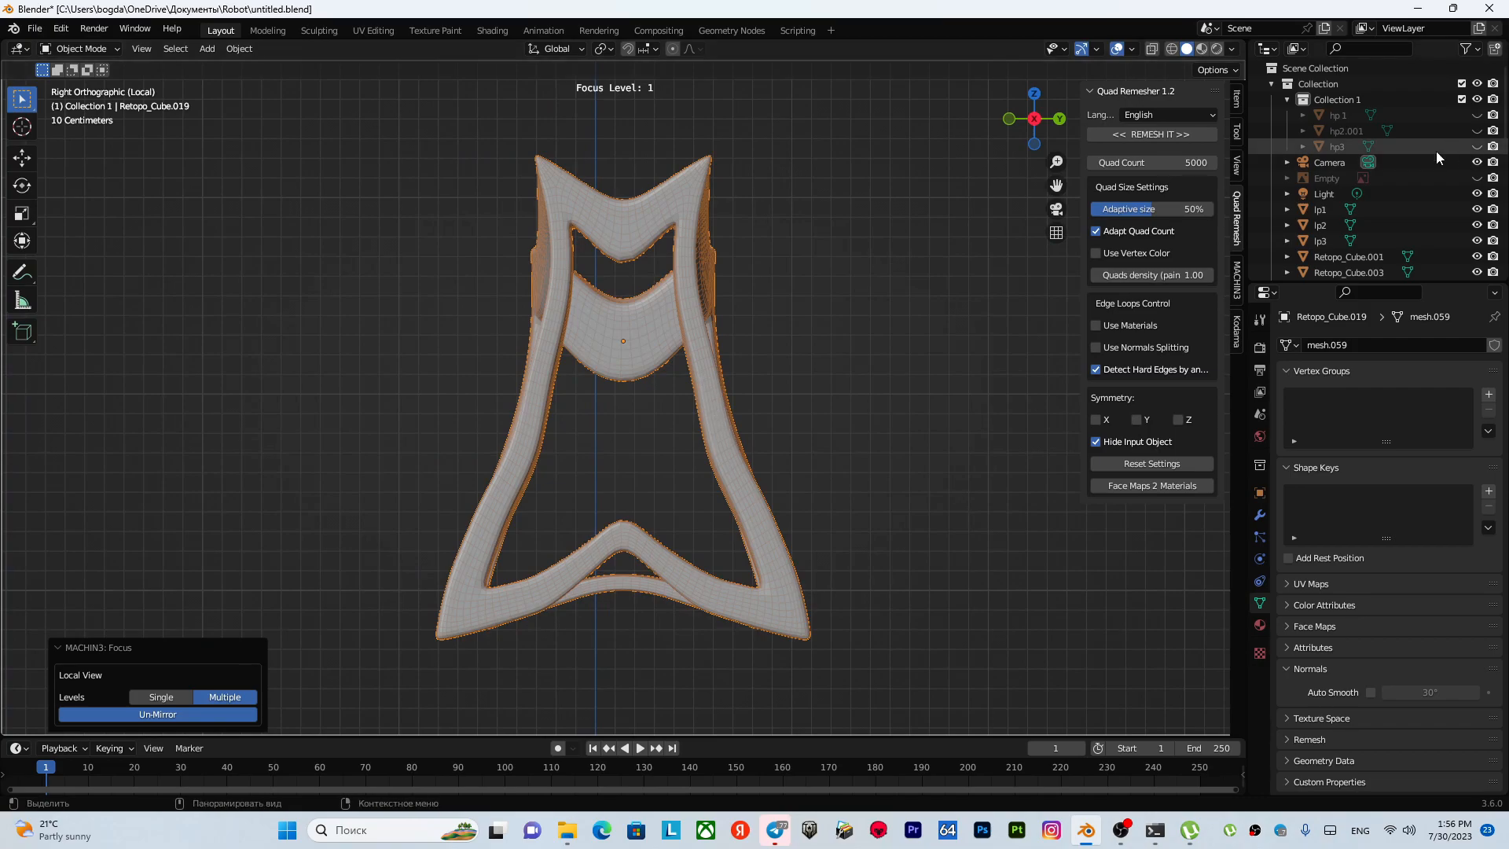
# - Rename the isolated nose frame object as hp4
pyautogui.scroll(-10, 1450, 151)
pyautogui.doubleClick(1356, 176)
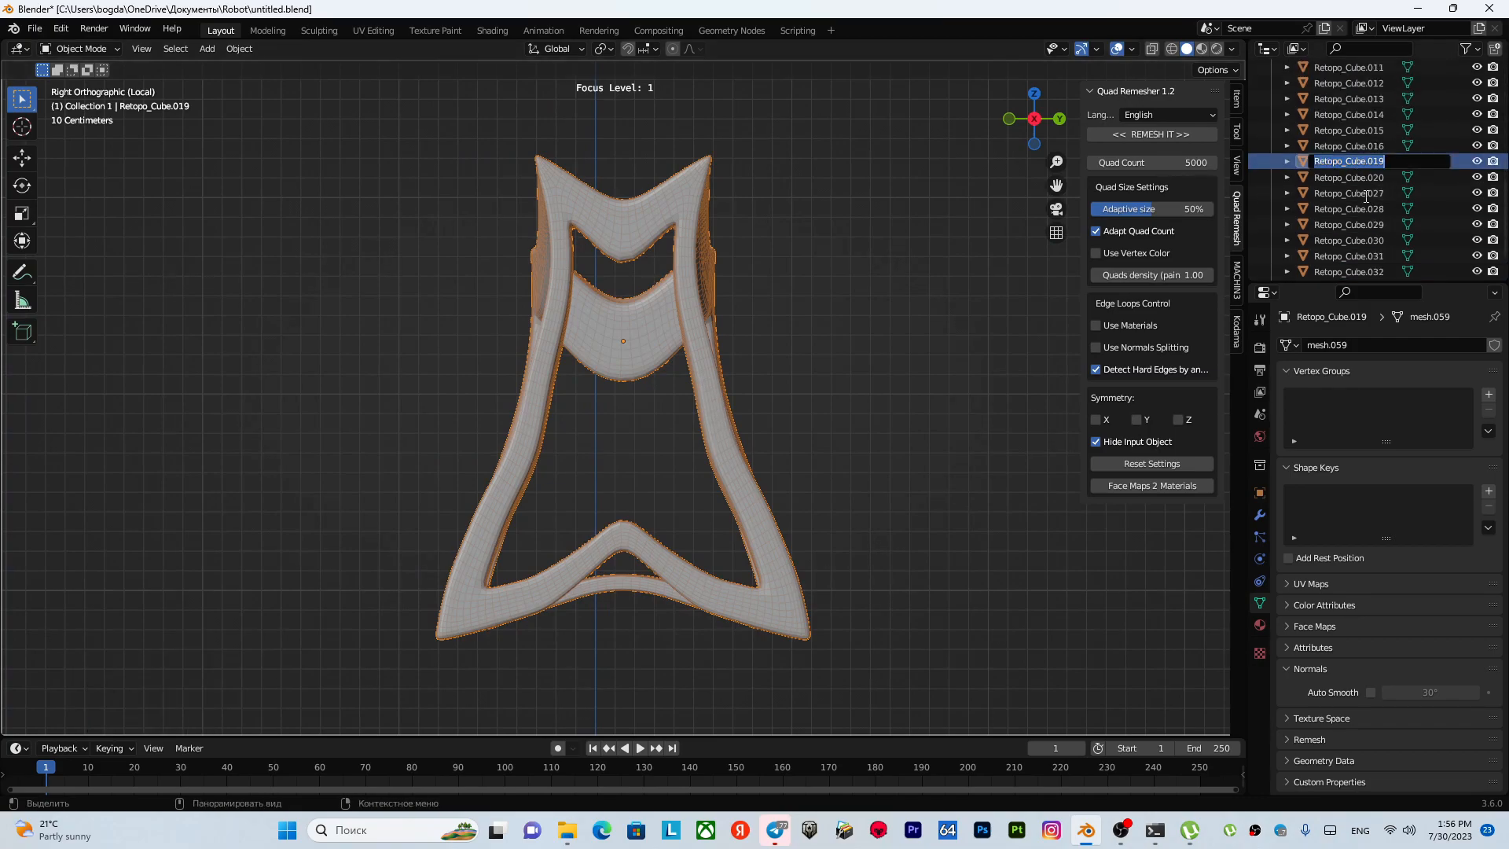
pyautogui.write('hp4')
pyautogui.press('Return')
pyautogui.scroll(5, 1361, 199)
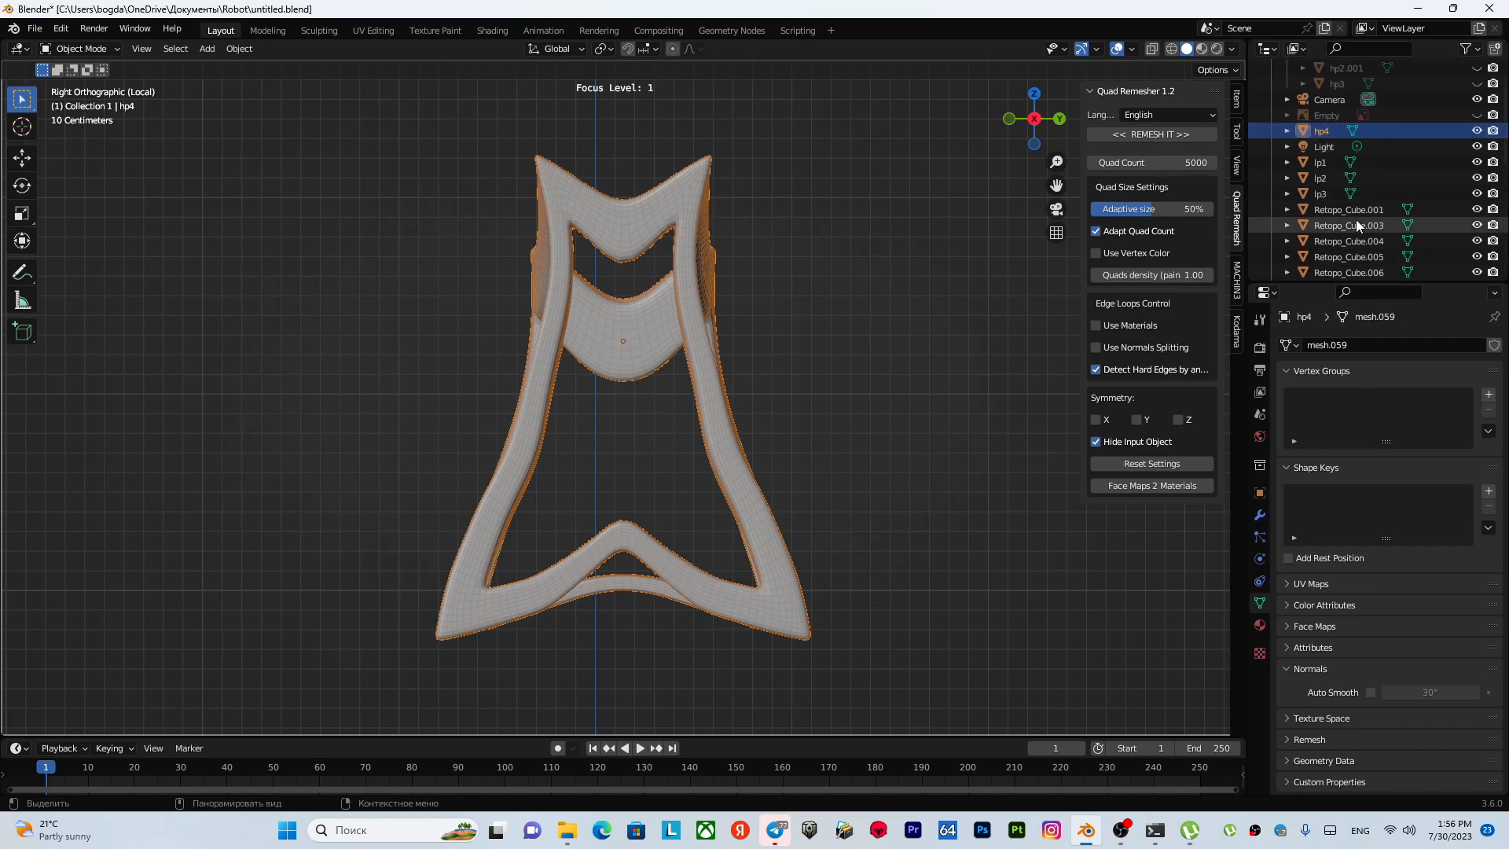
pyautogui.scroll(2, 1334, 171)
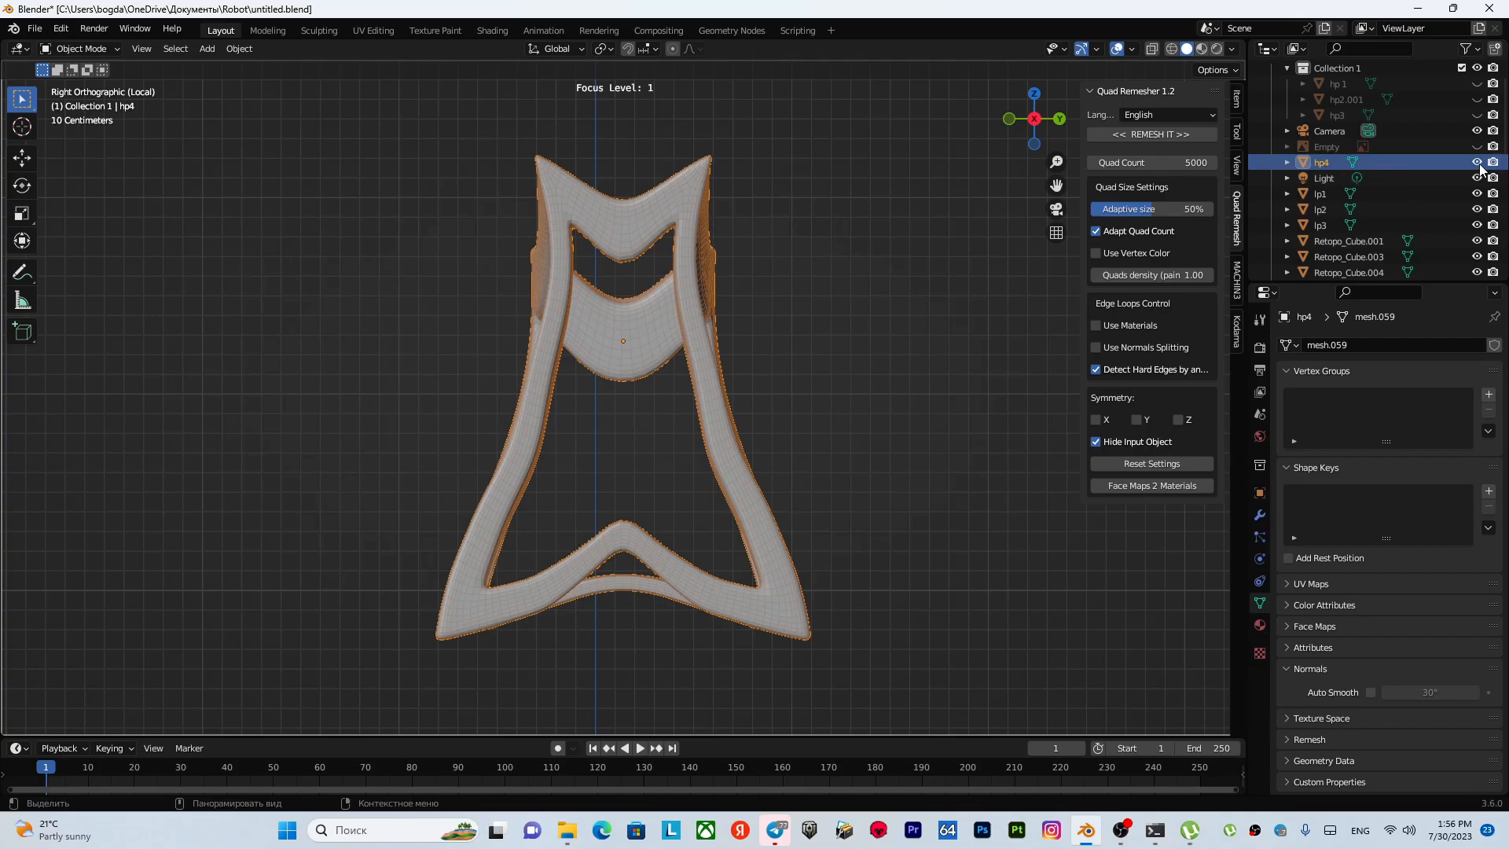
# - Duplicate hp4 in place and rename the copy as lp4
pyautogui.hotkey('shift', 'd')
pyautogui.rightClick(727, 360)
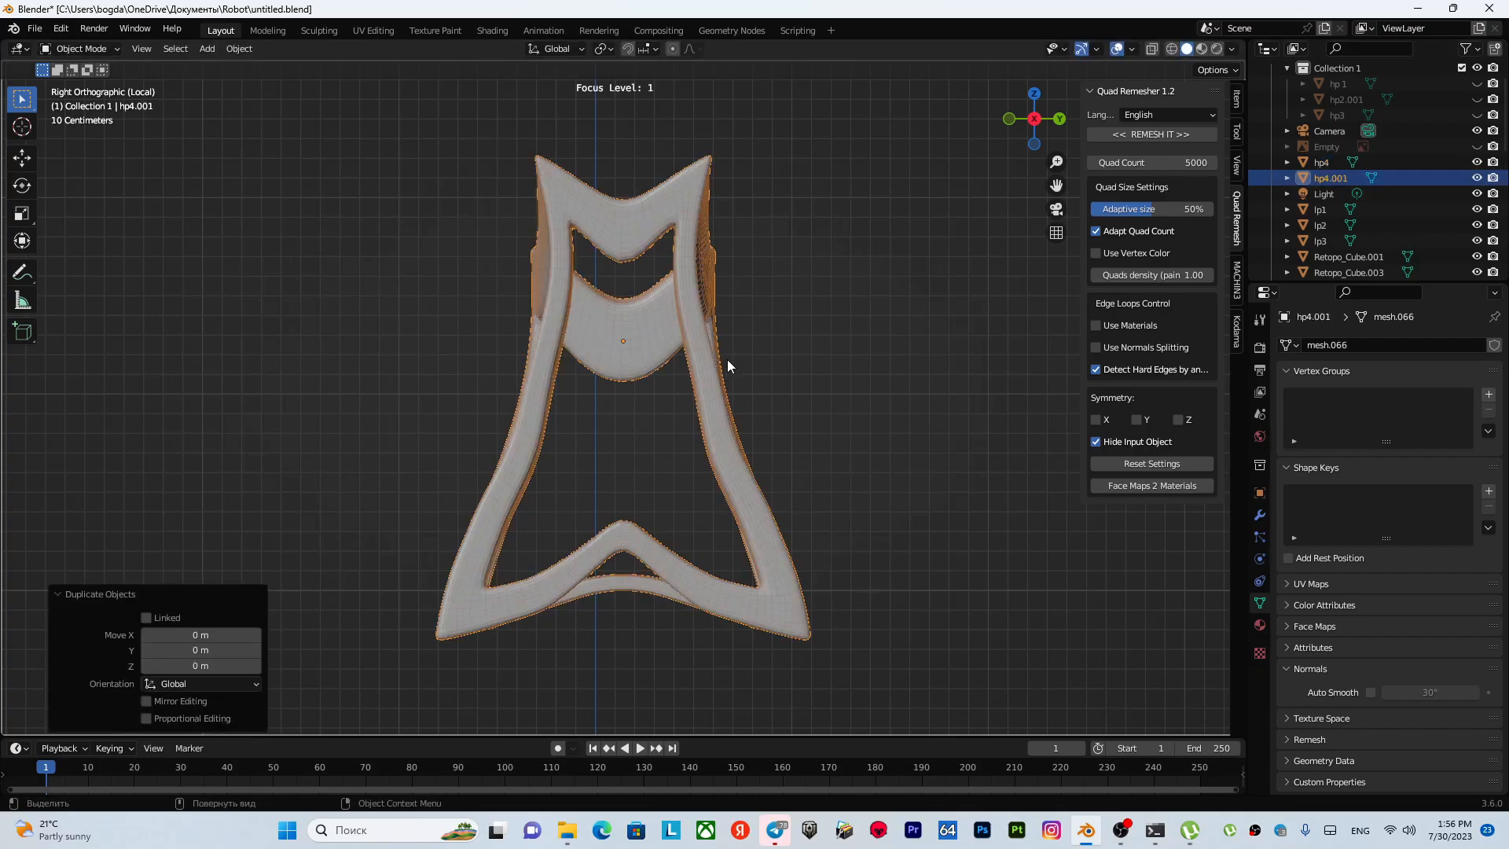
pyautogui.scroll(-1, 1346, 182)
pyautogui.doubleClick(1305, 162)
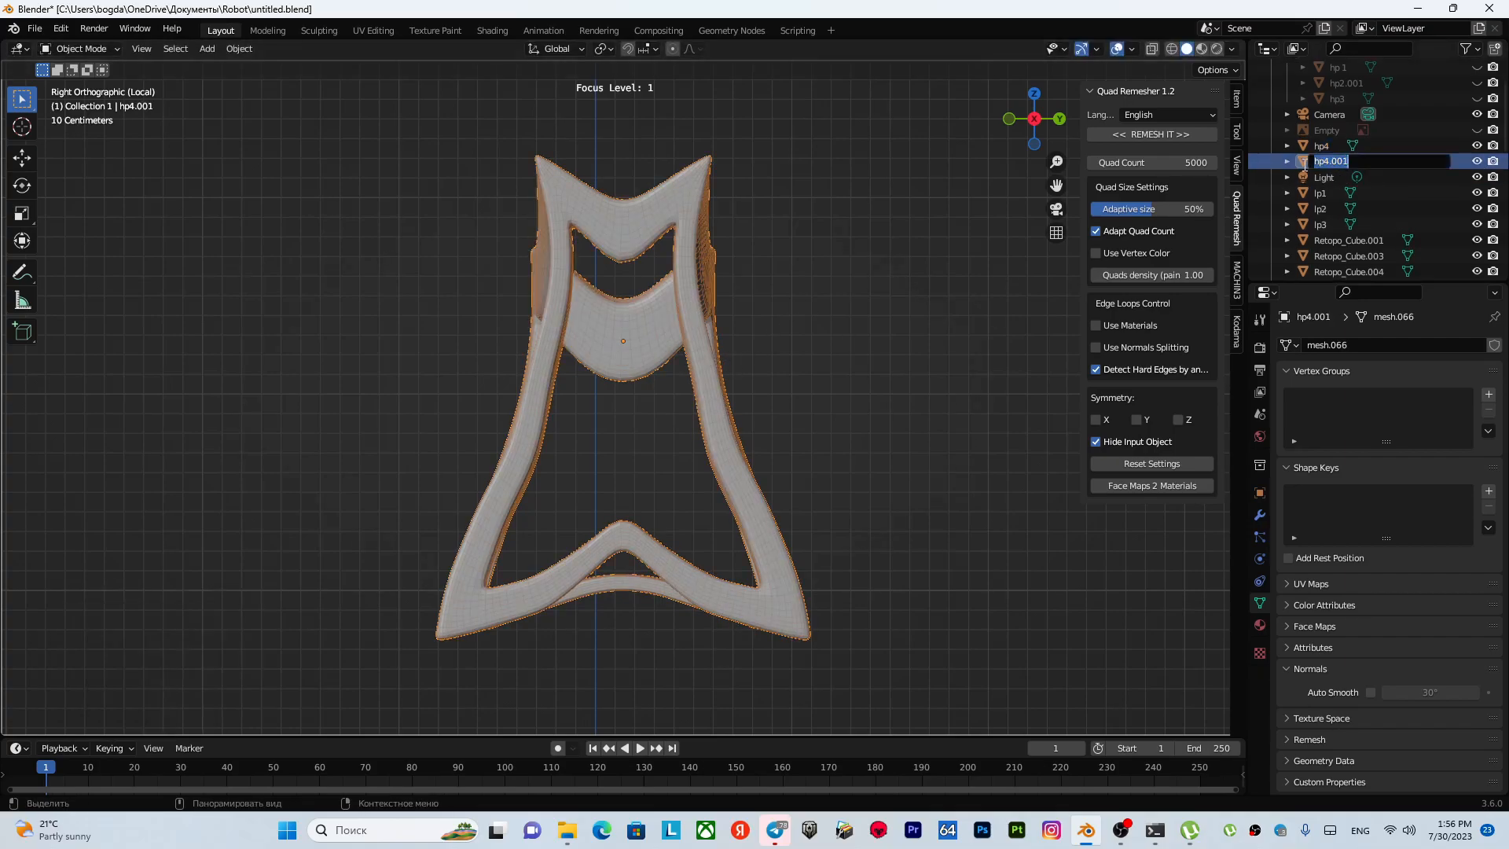
pyautogui.click(1318, 161)
pyautogui.press('BackSpace')
pyautogui.write('lp4')
pyautogui.press('Return')
# - Hide hp4, move it into Collection 1 and collapse that collection
pyautogui.click(1332, 148)
pyautogui.scroll(2, 1333, 151)
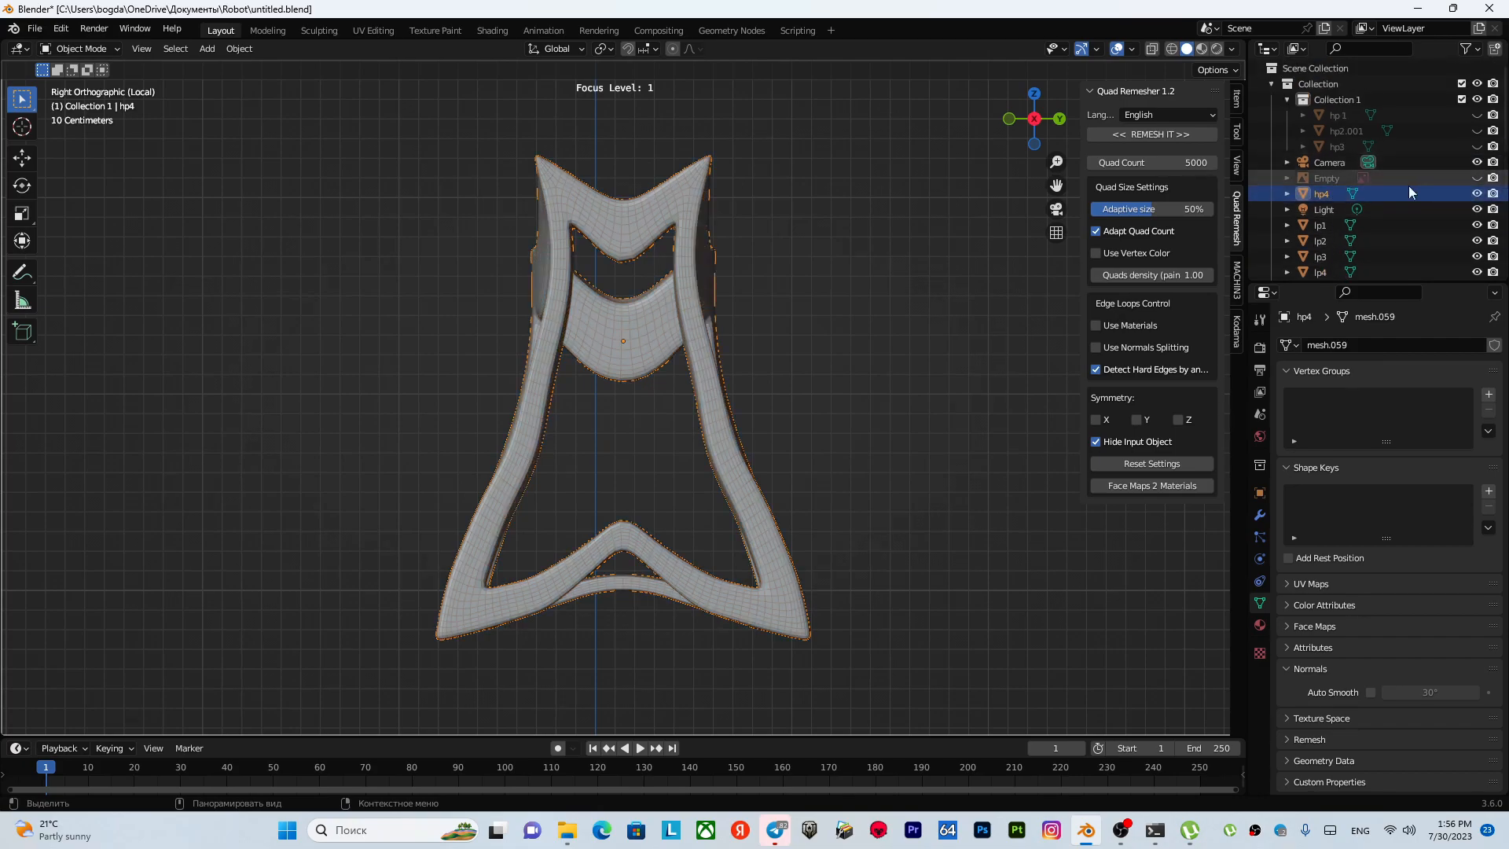
pyautogui.press('h')
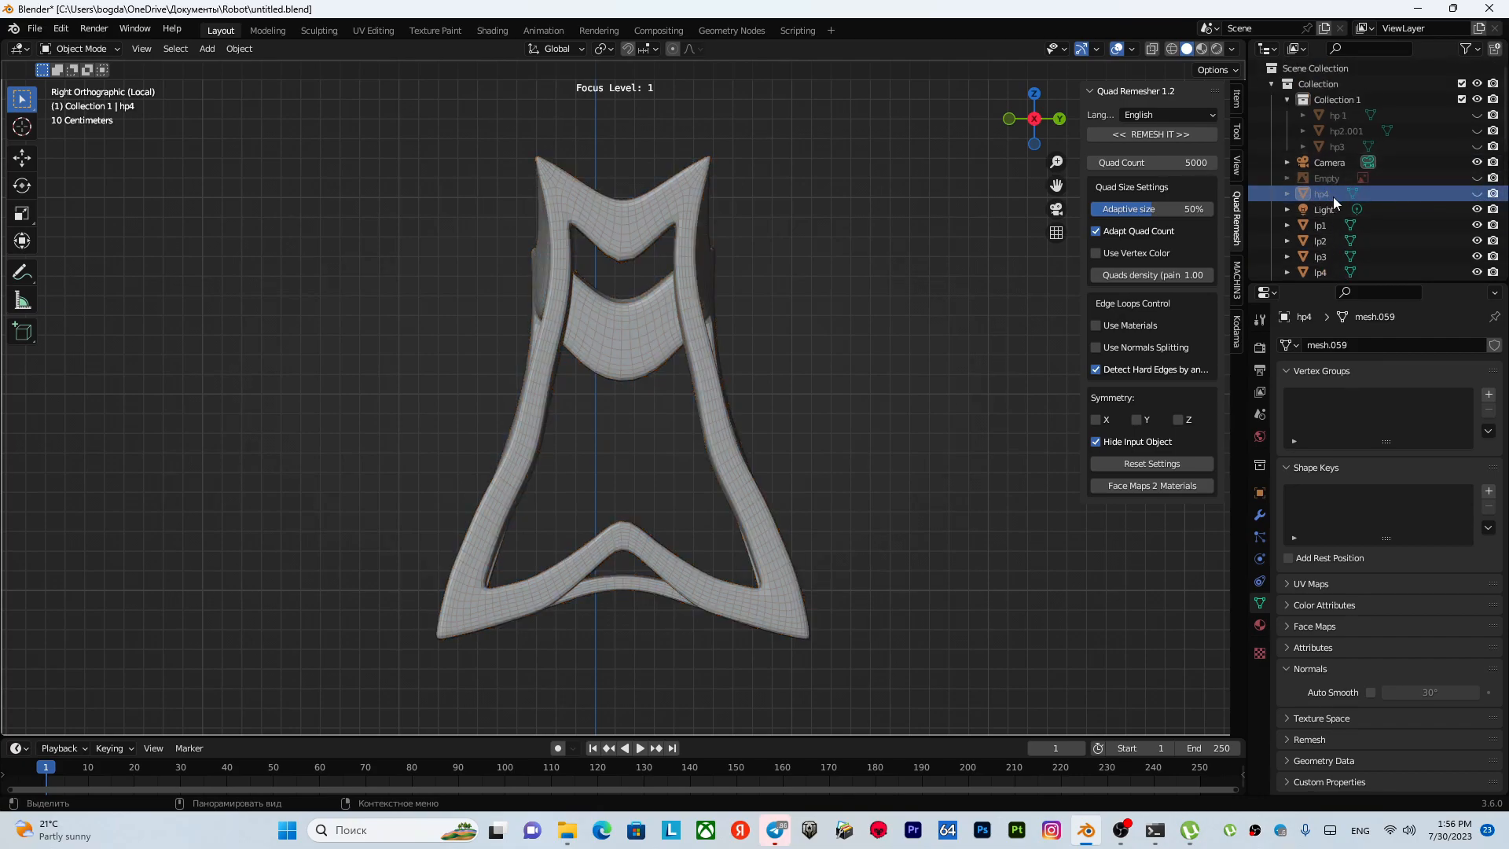
pyautogui.moveTo(1333, 195); pyautogui.dragTo(1329, 101)
pyautogui.click(1286, 98)
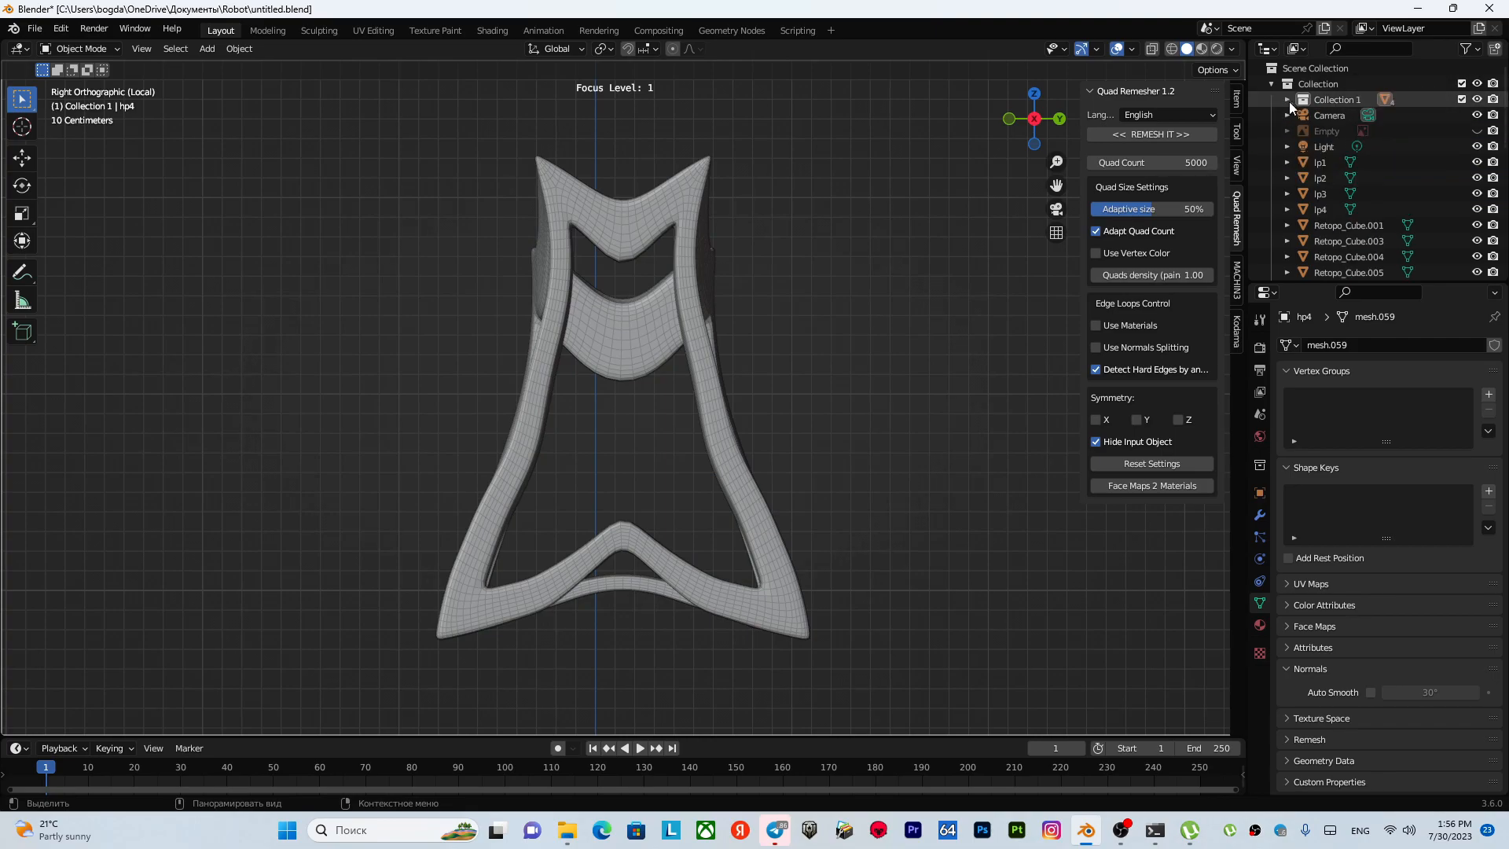
# - Add a Decimate modifier to the lp4 nose frame
pyautogui.click(1332, 208)
pyautogui.moveTo(662, 337); pyautogui.dragTo(804, 337, button='middle')
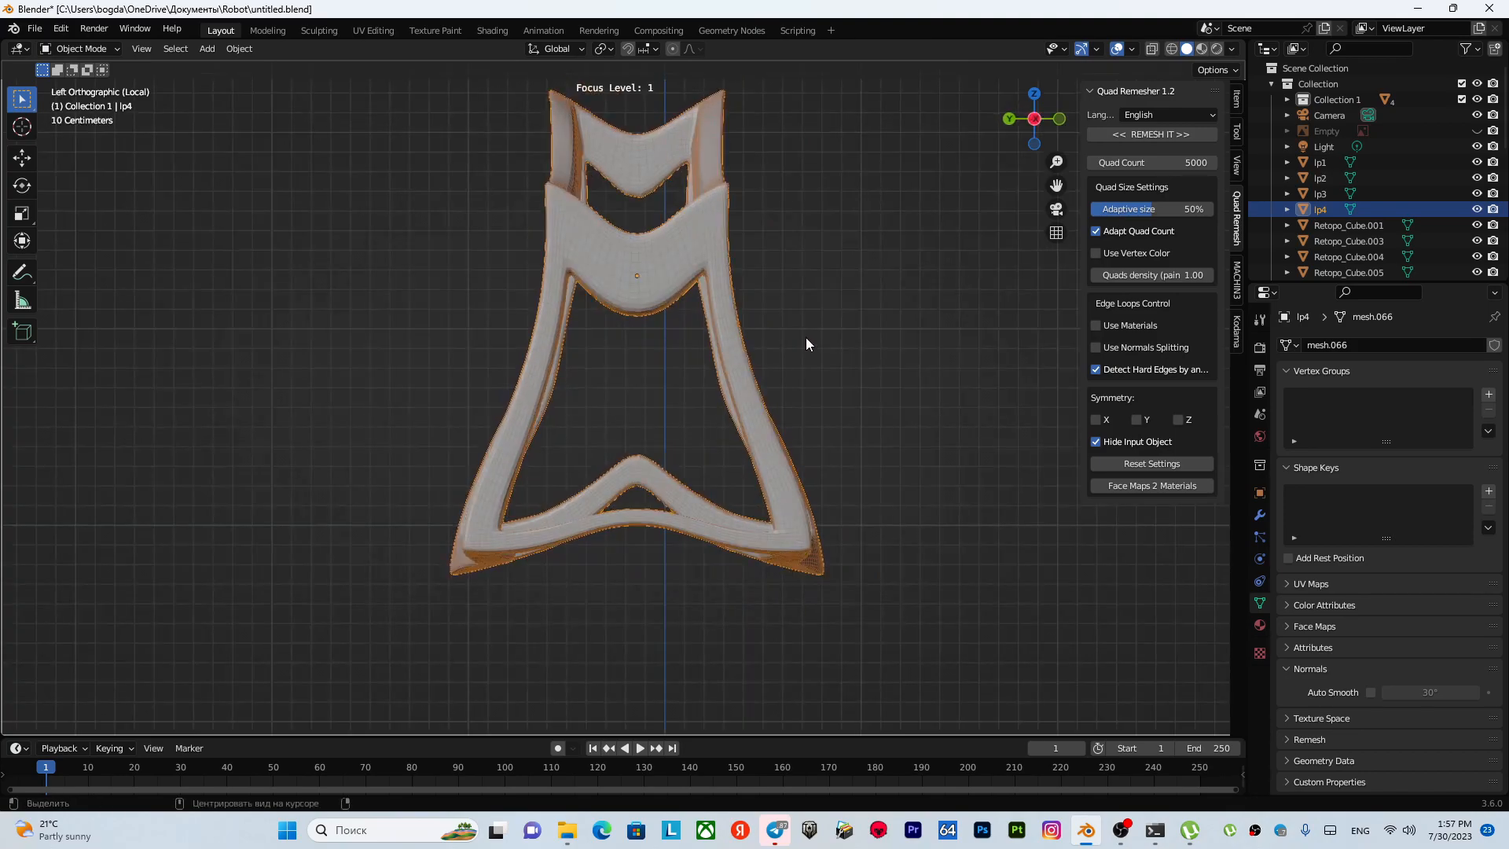
pyautogui.keyDown('shift'); pyautogui.moveTo(661, 344); pyautogui.dragTo(602, 327, button='middle'); pyautogui.keyUp('shift')
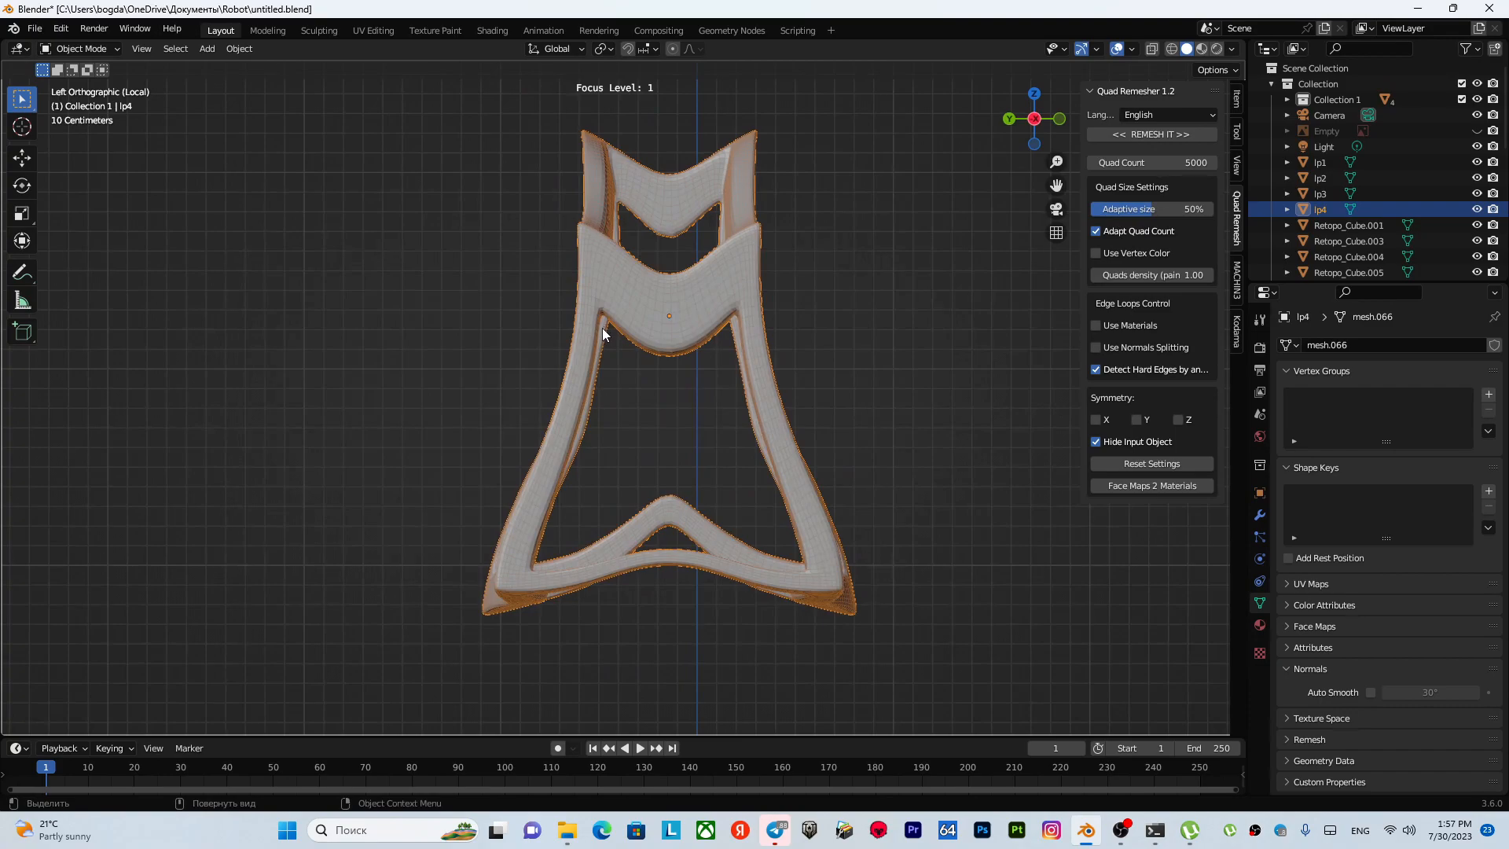
pyautogui.click(1260, 519)
pyautogui.click(1345, 344)
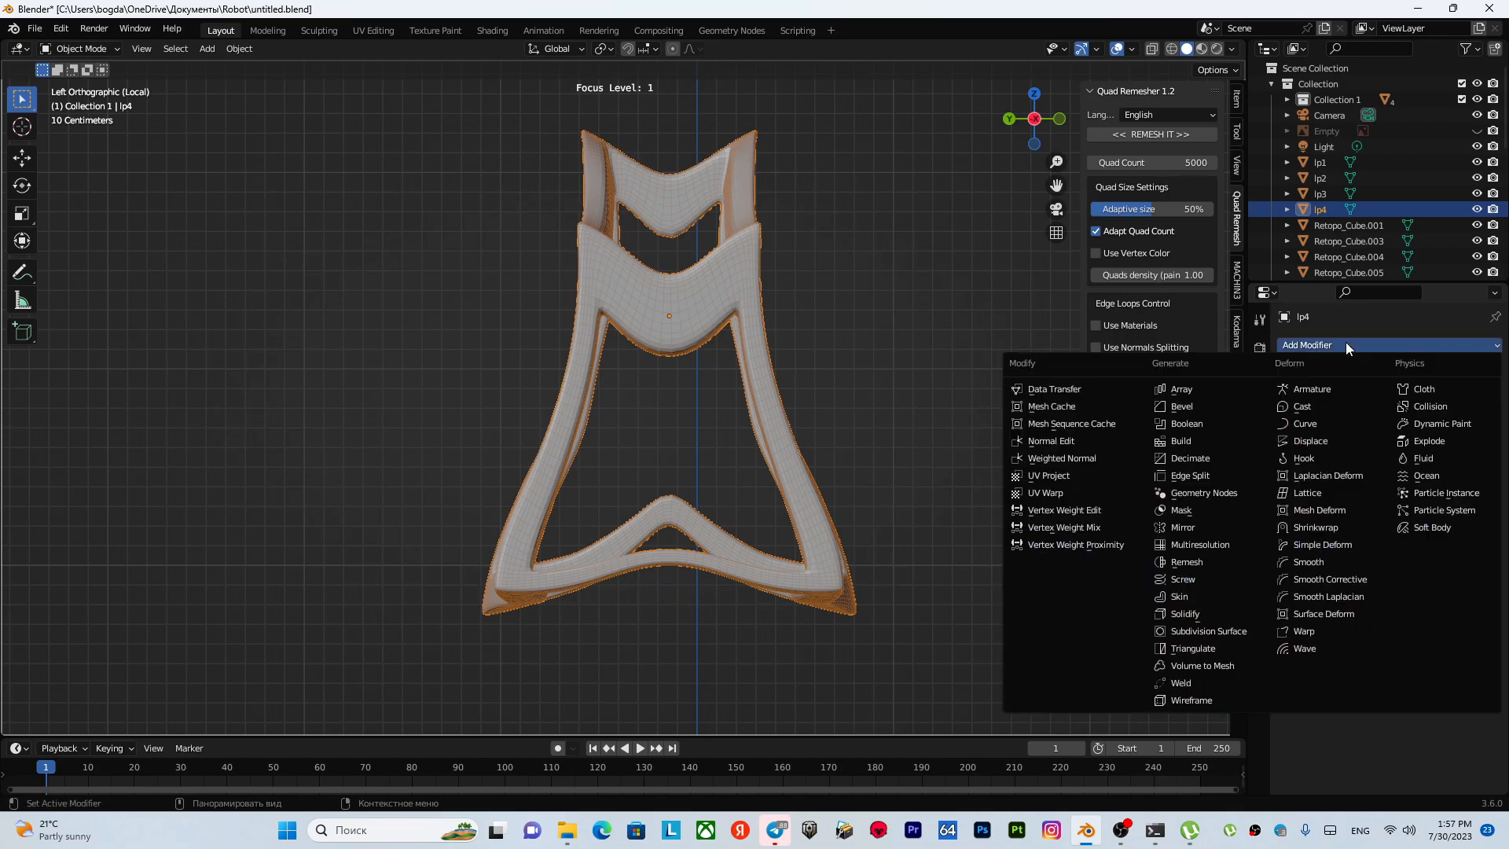
pyautogui.click(1200, 464)
# - Lower the Decimate collapse ratio to below 0.23 and apply the modifier to lp4
pyautogui.moveTo(1445, 413); pyautogui.dragTo(1358, 413)
pyautogui.moveTo(821, 412); pyautogui.dragTo(610, 375, button='middle')
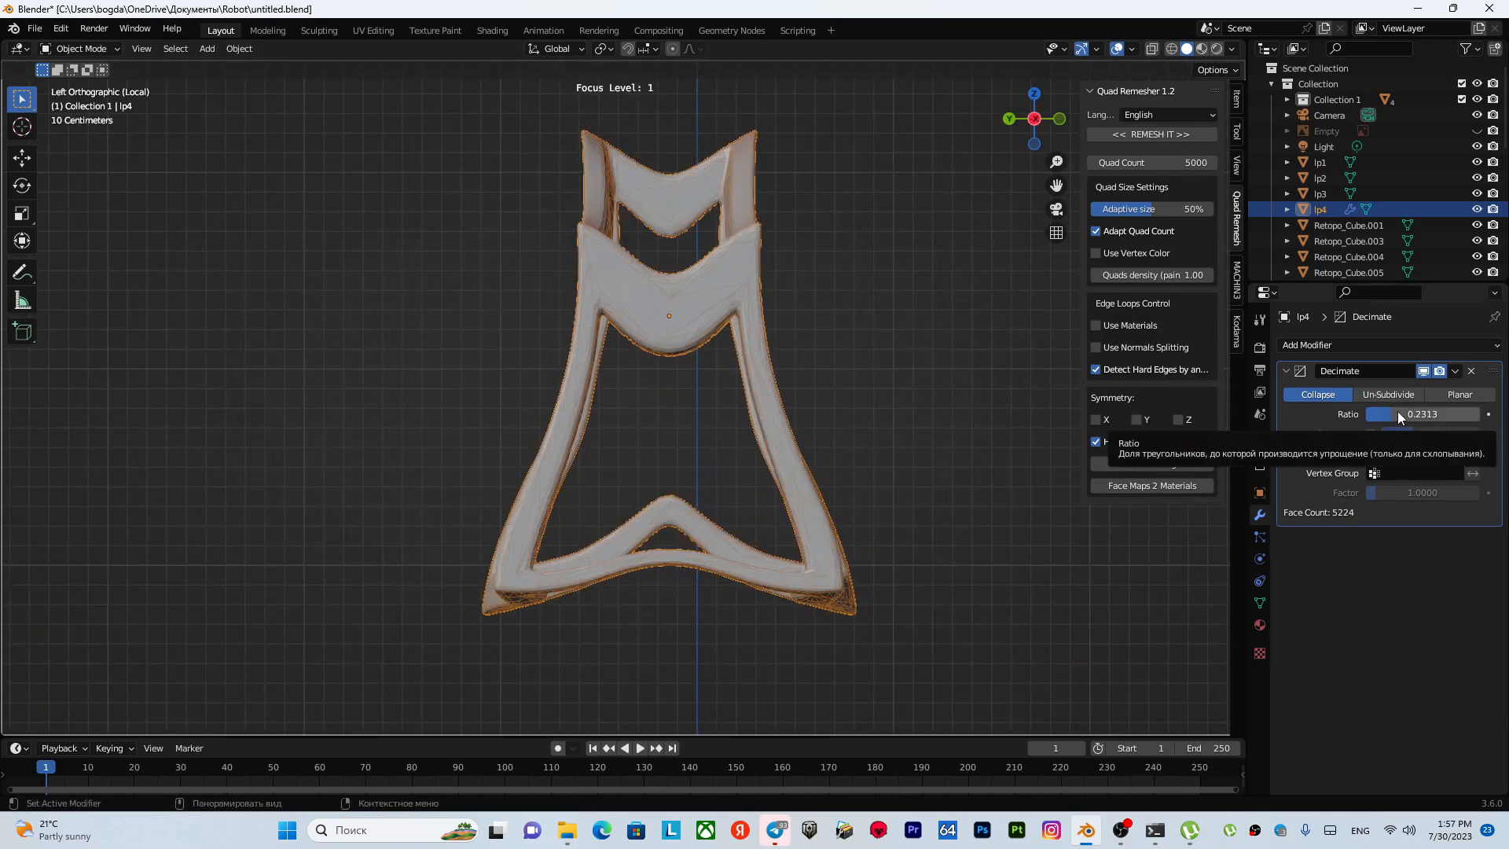
pyautogui.moveTo(1398, 412); pyautogui.dragTo(1382, 412)
pyautogui.moveTo(864, 358); pyautogui.dragTo(833, 350, button='middle')
pyautogui.click(1455, 372)
pyautogui.click(1448, 385)
# - Examine the decimated frame's triangulated surface and silhouette from the back and the sides
pyautogui.scroll(4, 668, 408)
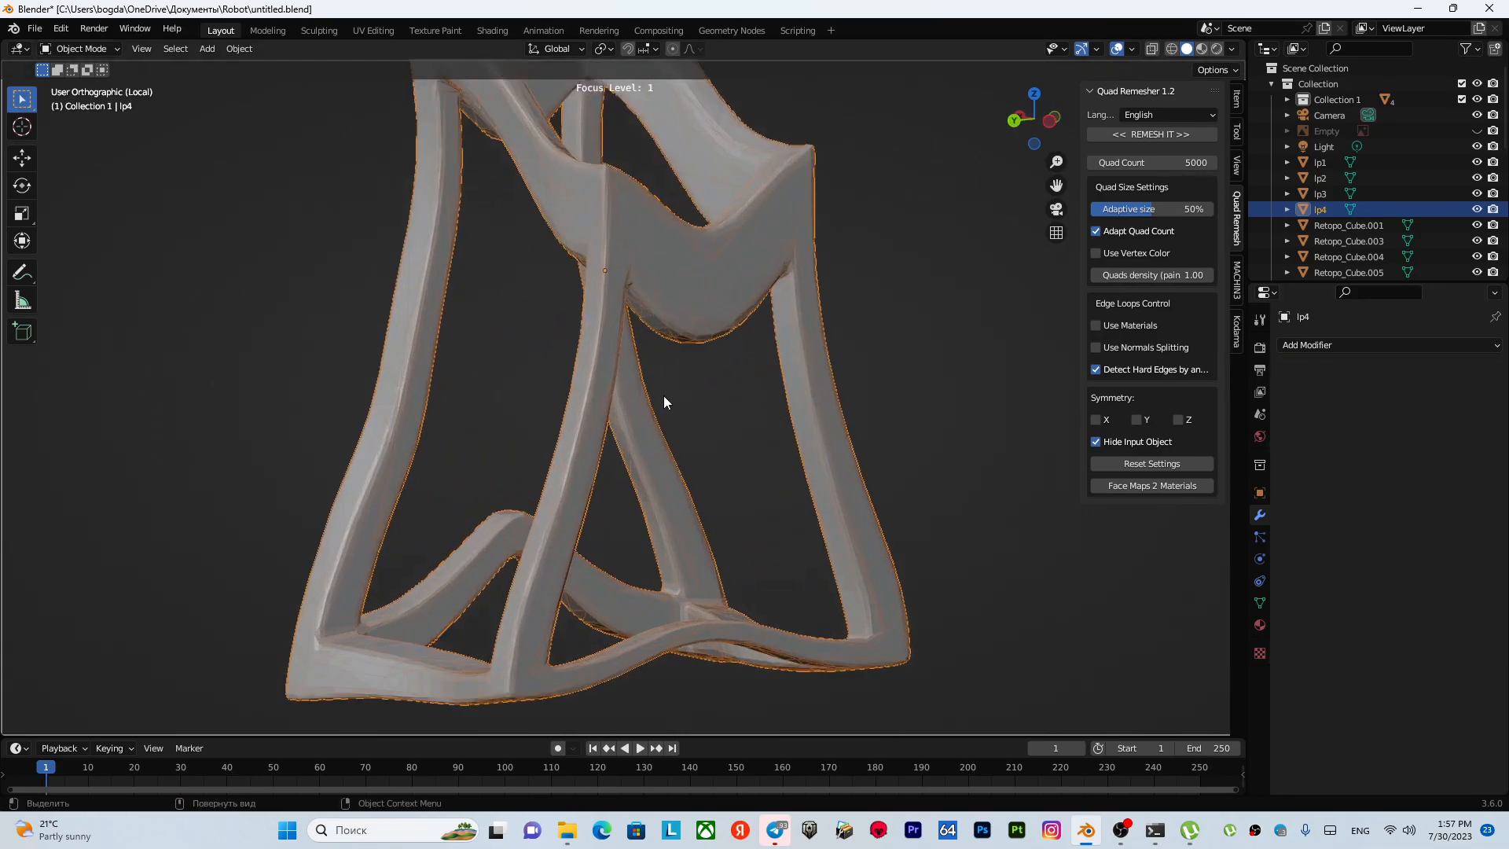
pyautogui.scroll(-4, 663, 393)
pyautogui.click(924, 332)
pyautogui.moveTo(703, 355); pyautogui.dragTo(742, 344, button='middle')
pyautogui.scroll(3, 615, 329)
pyautogui.scroll(-3, 616, 326)
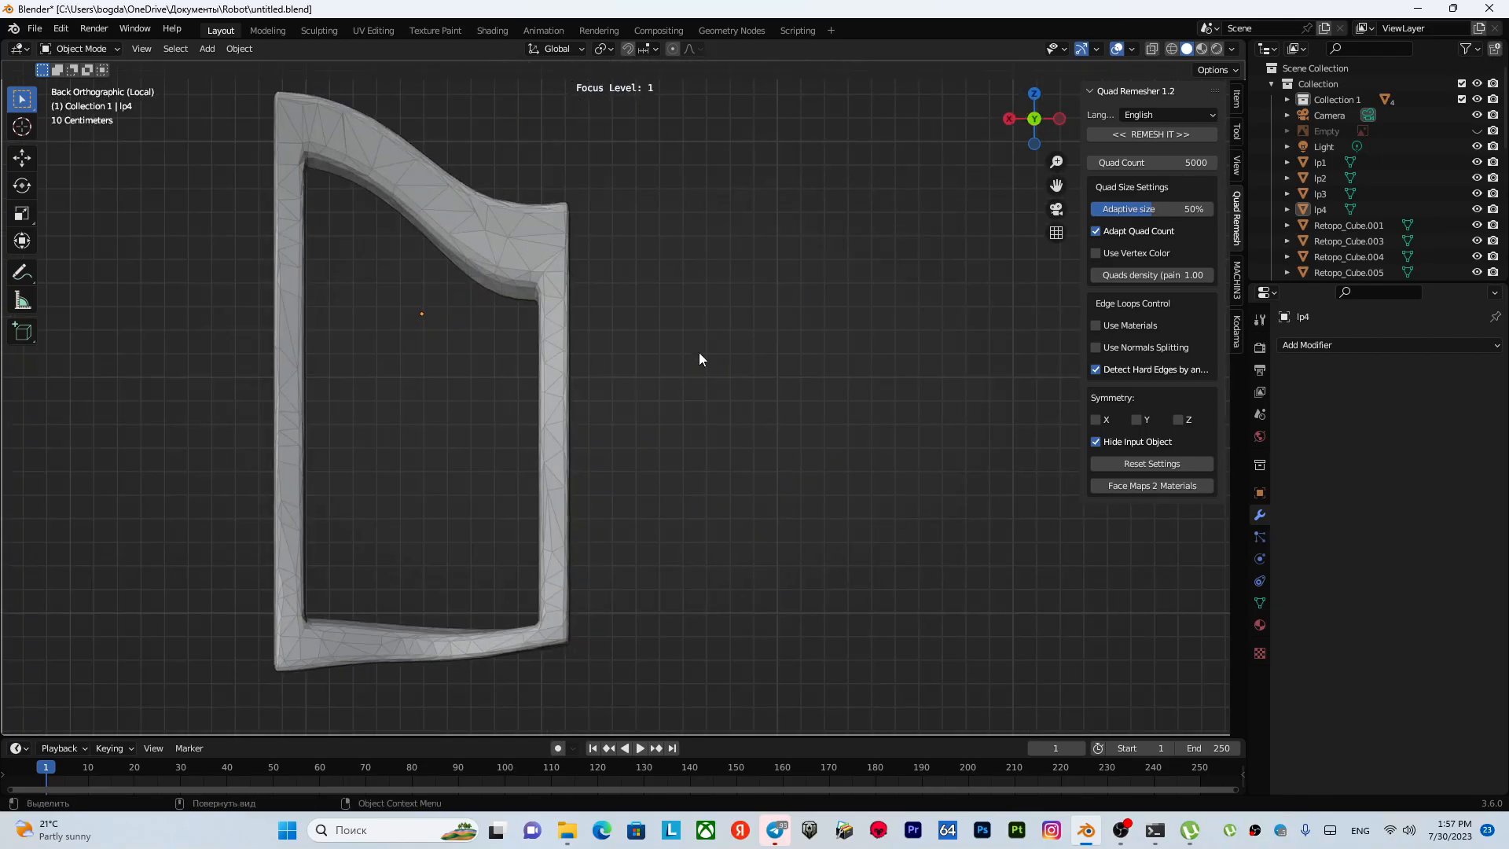
pyautogui.scroll(-1, 648, 359)
pyautogui.keyDown('shift'); pyautogui.moveTo(535, 364); pyautogui.dragTo(735, 376, button='middle'); pyautogui.keyUp('shift')
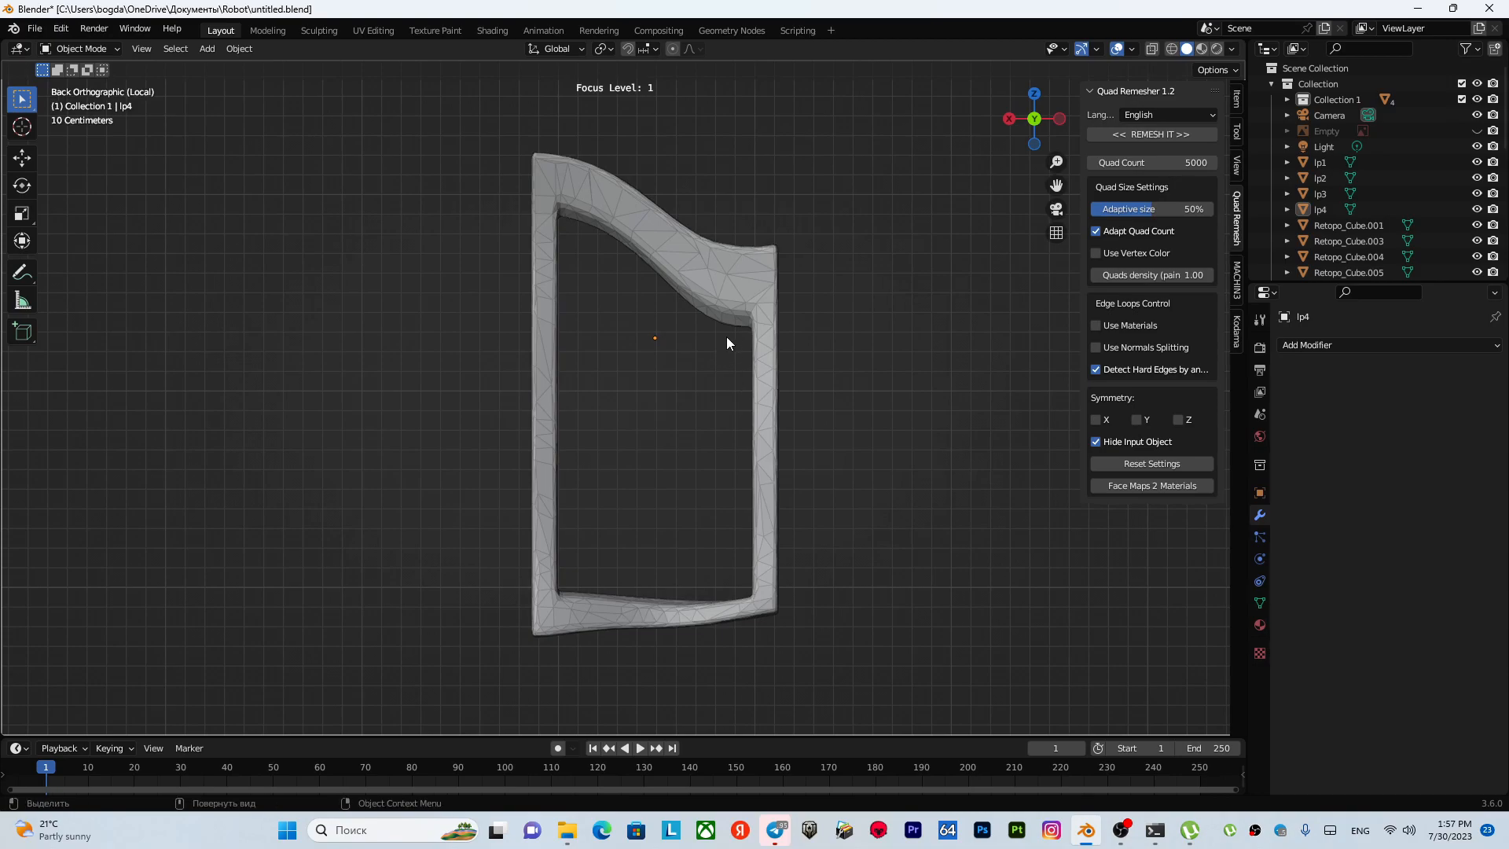
pyautogui.scroll(3, 778, 330)
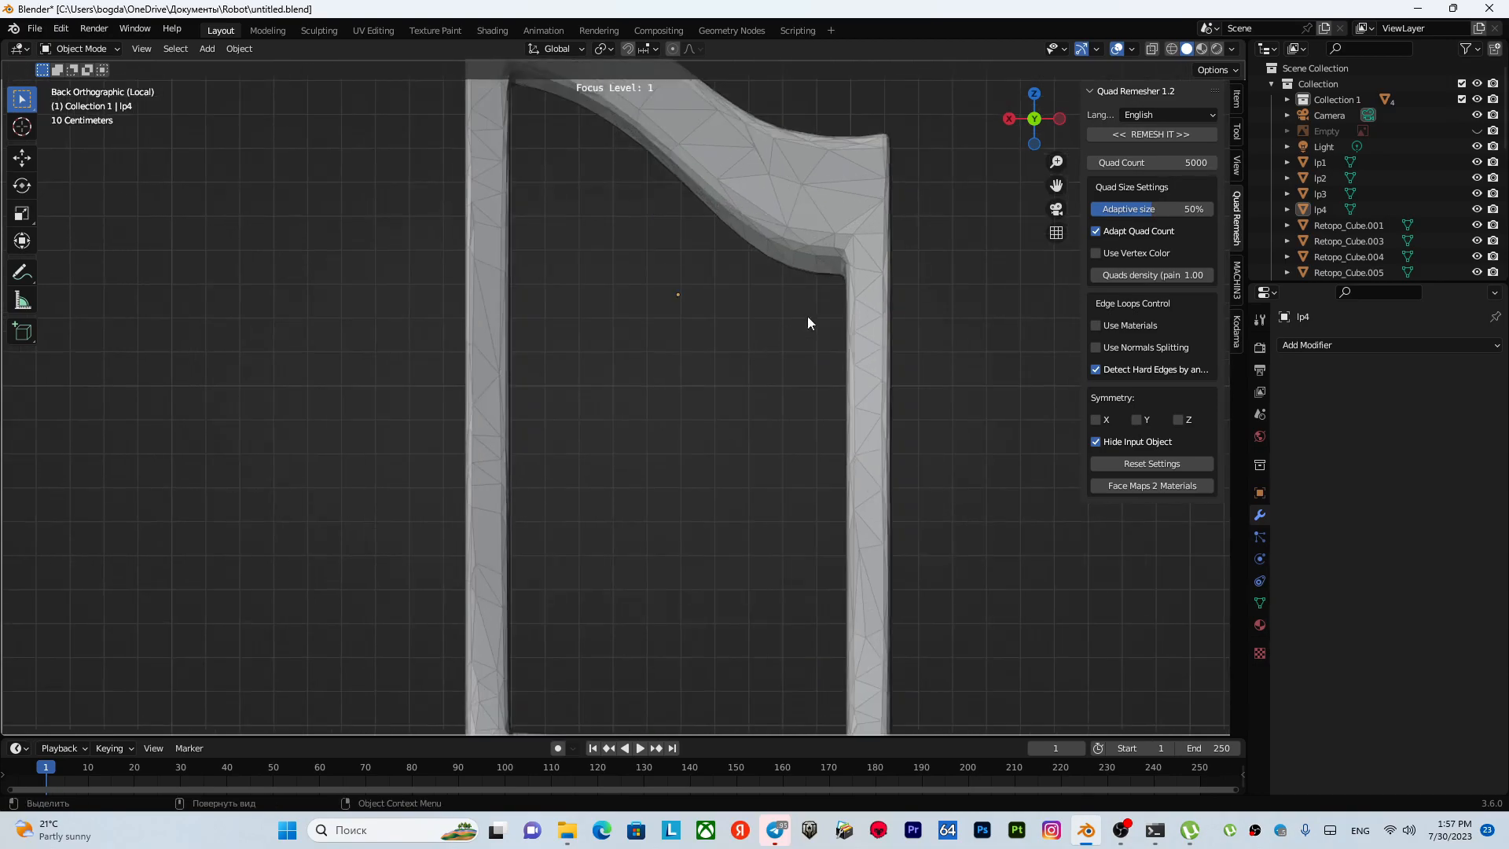
pyautogui.click(842, 244)
pyautogui.moveTo(859, 291); pyautogui.dragTo(583, 373, button='middle')
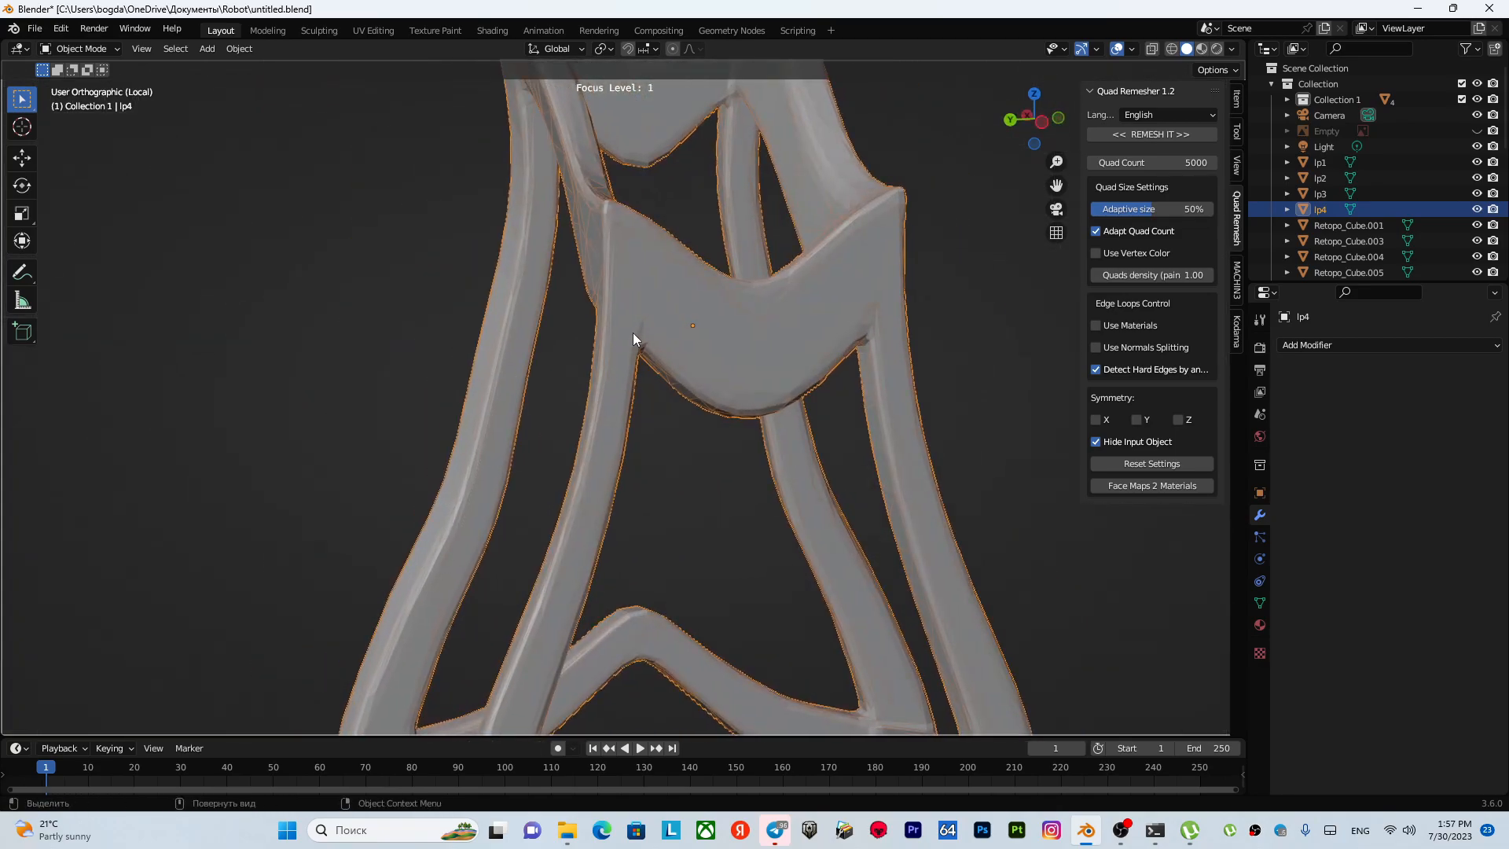
# - Inspect lp4's mesh edges in Edit Mode, then return to Object Mode and check the posts below the crossbar up close
pyautogui.press('Tab')
pyautogui.click(624, 246)
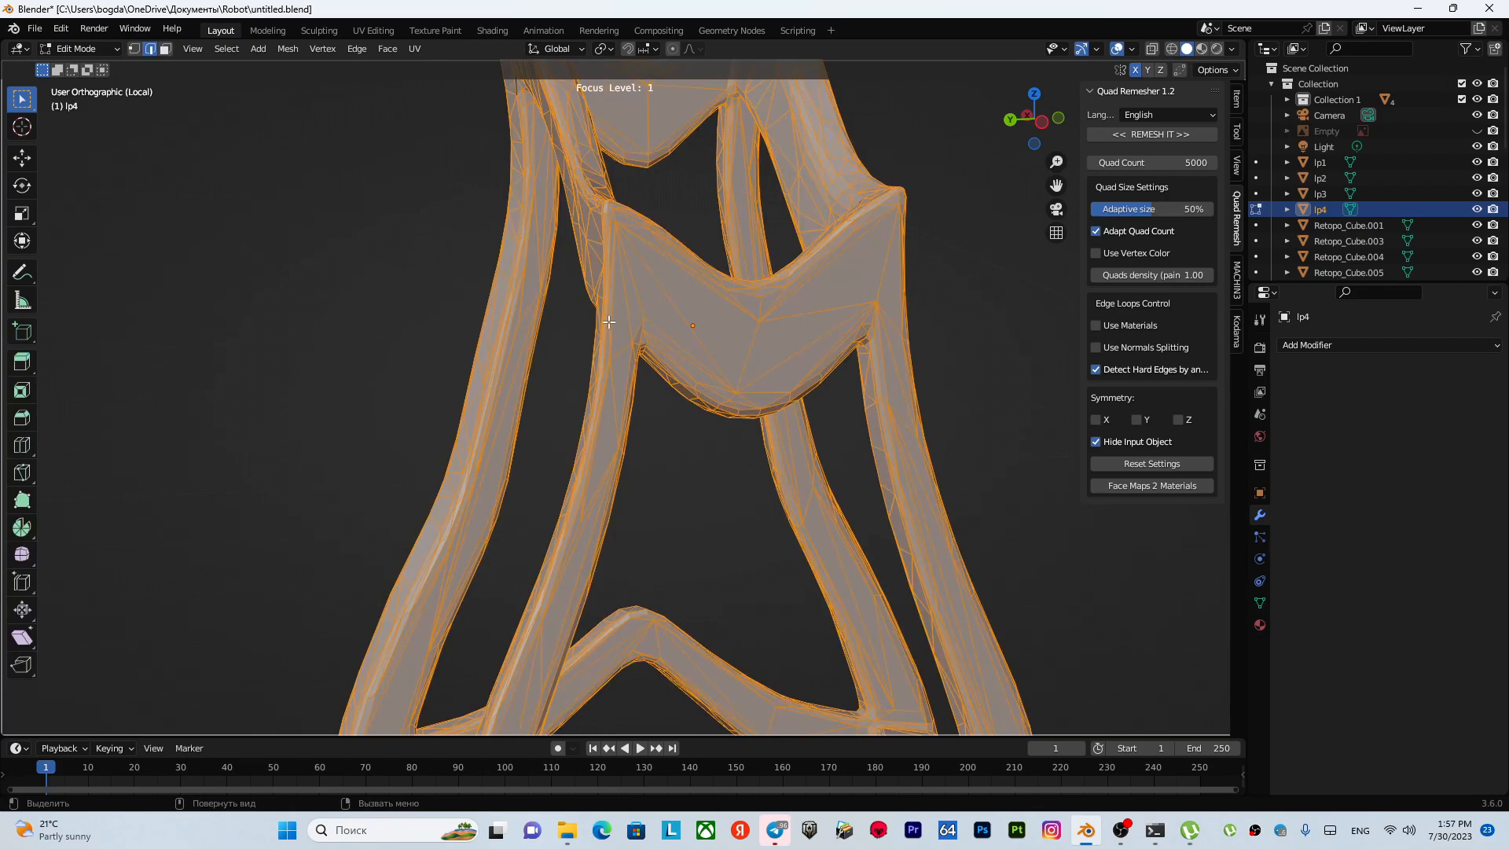
pyautogui.click(388, 309)
pyautogui.moveTo(775, 327); pyautogui.dragTo(851, 334, button='middle')
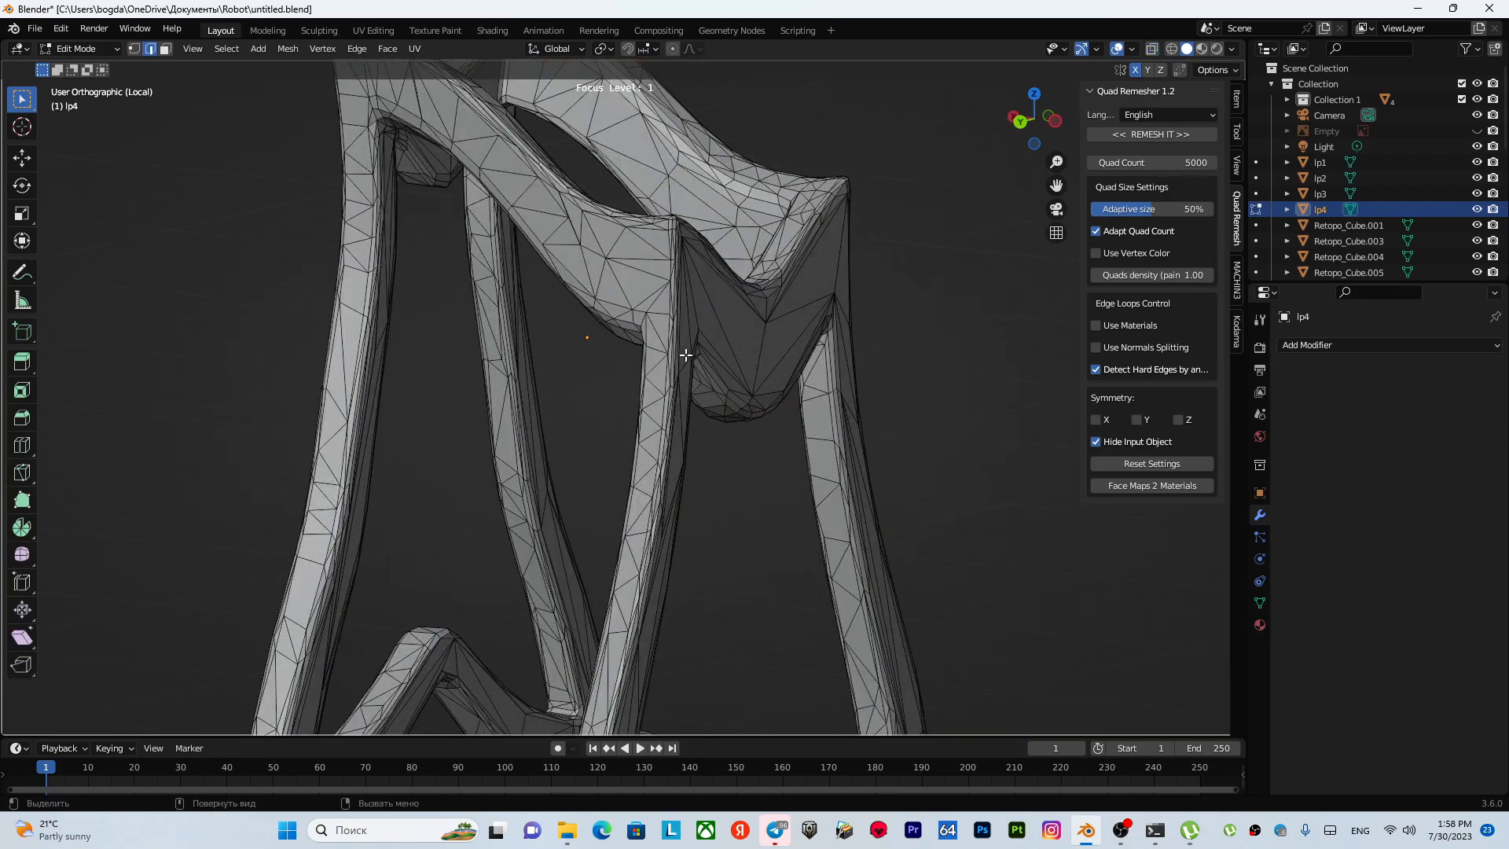
pyautogui.scroll(-5, 681, 356)
pyautogui.press('Tab')
pyautogui.click(699, 267)
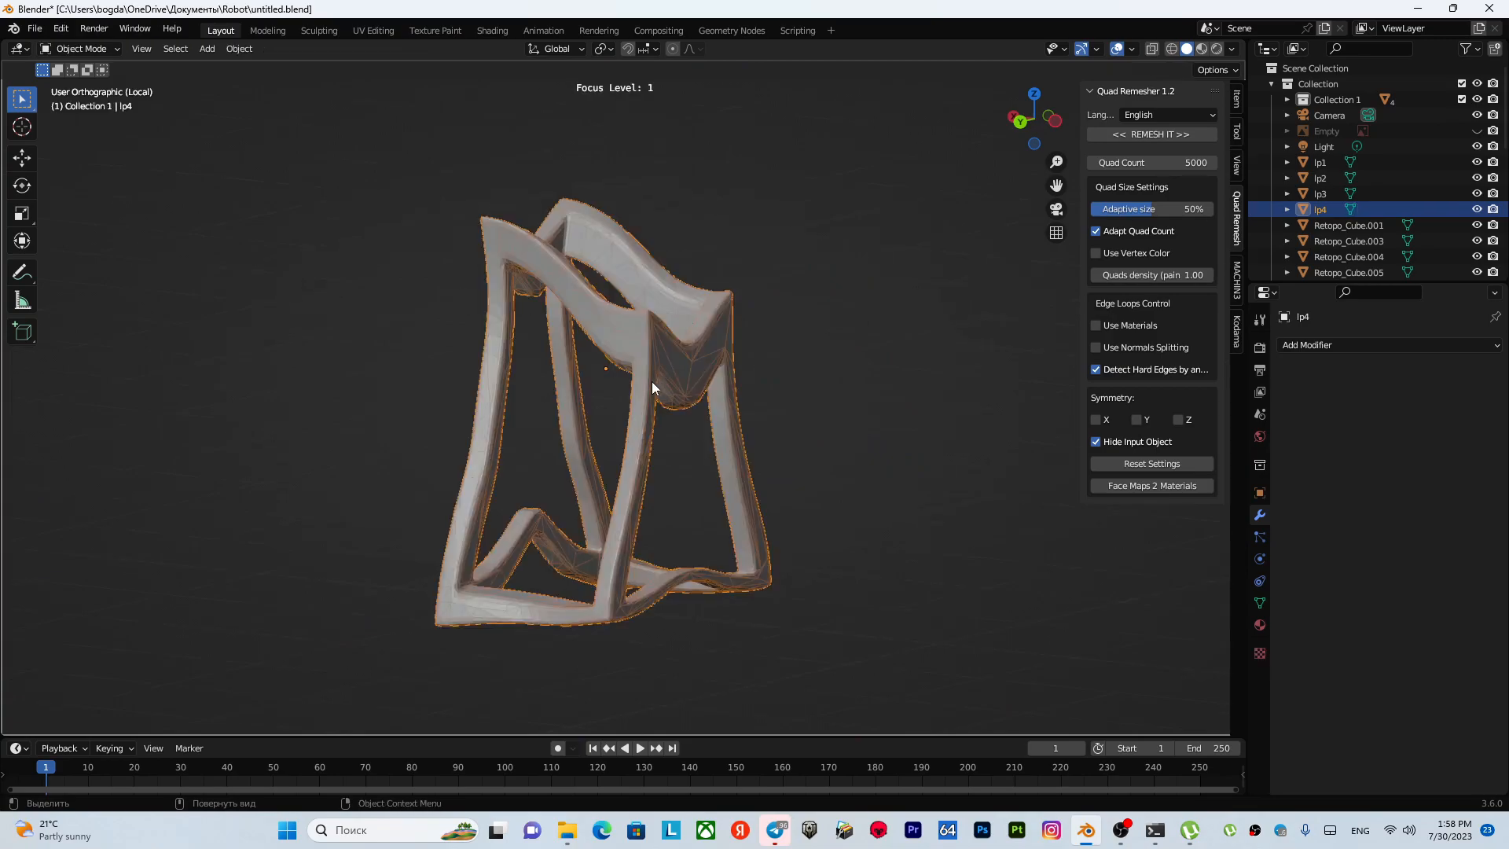
pyautogui.scroll(3, 653, 381)
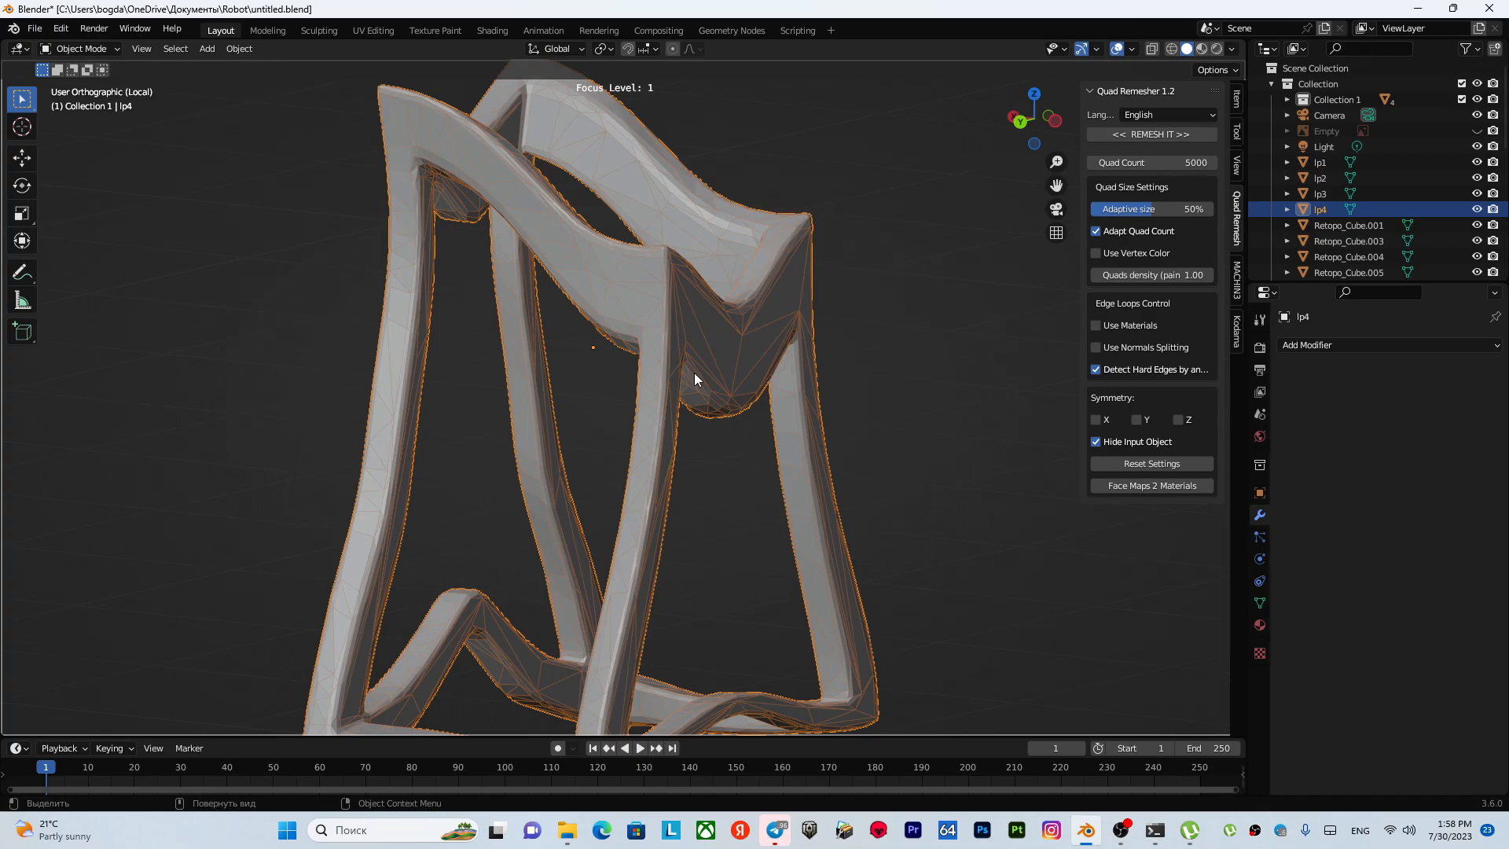
pyautogui.scroll(4, 694, 379)
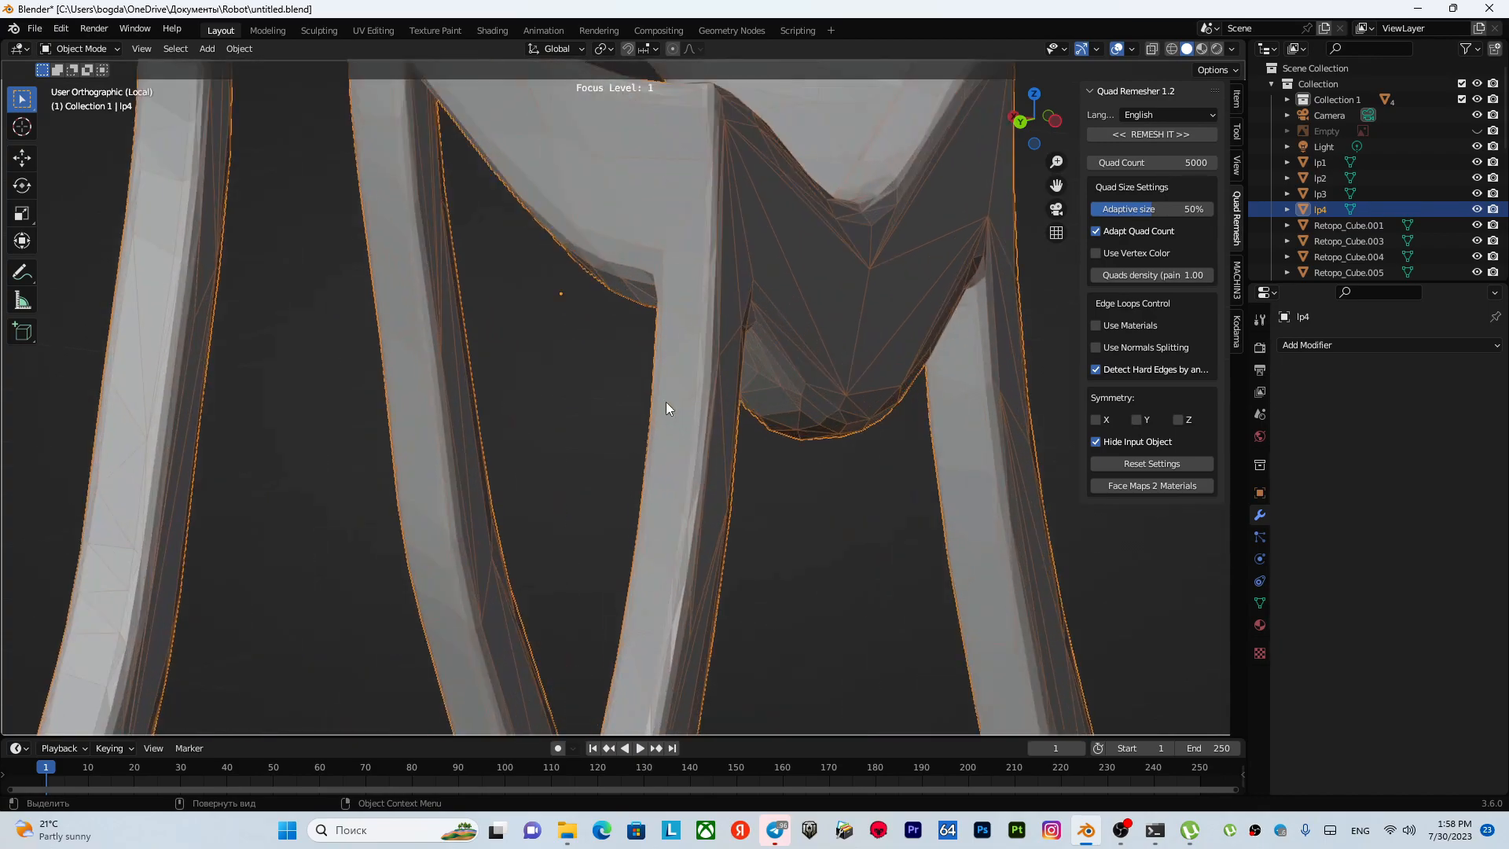
pyautogui.hotkey('alt', 'a')
pyautogui.keyDown('shift'); pyautogui.moveTo(626, 414); pyautogui.dragTo(557, 367, button='middle'); pyautogui.keyUp('shift')
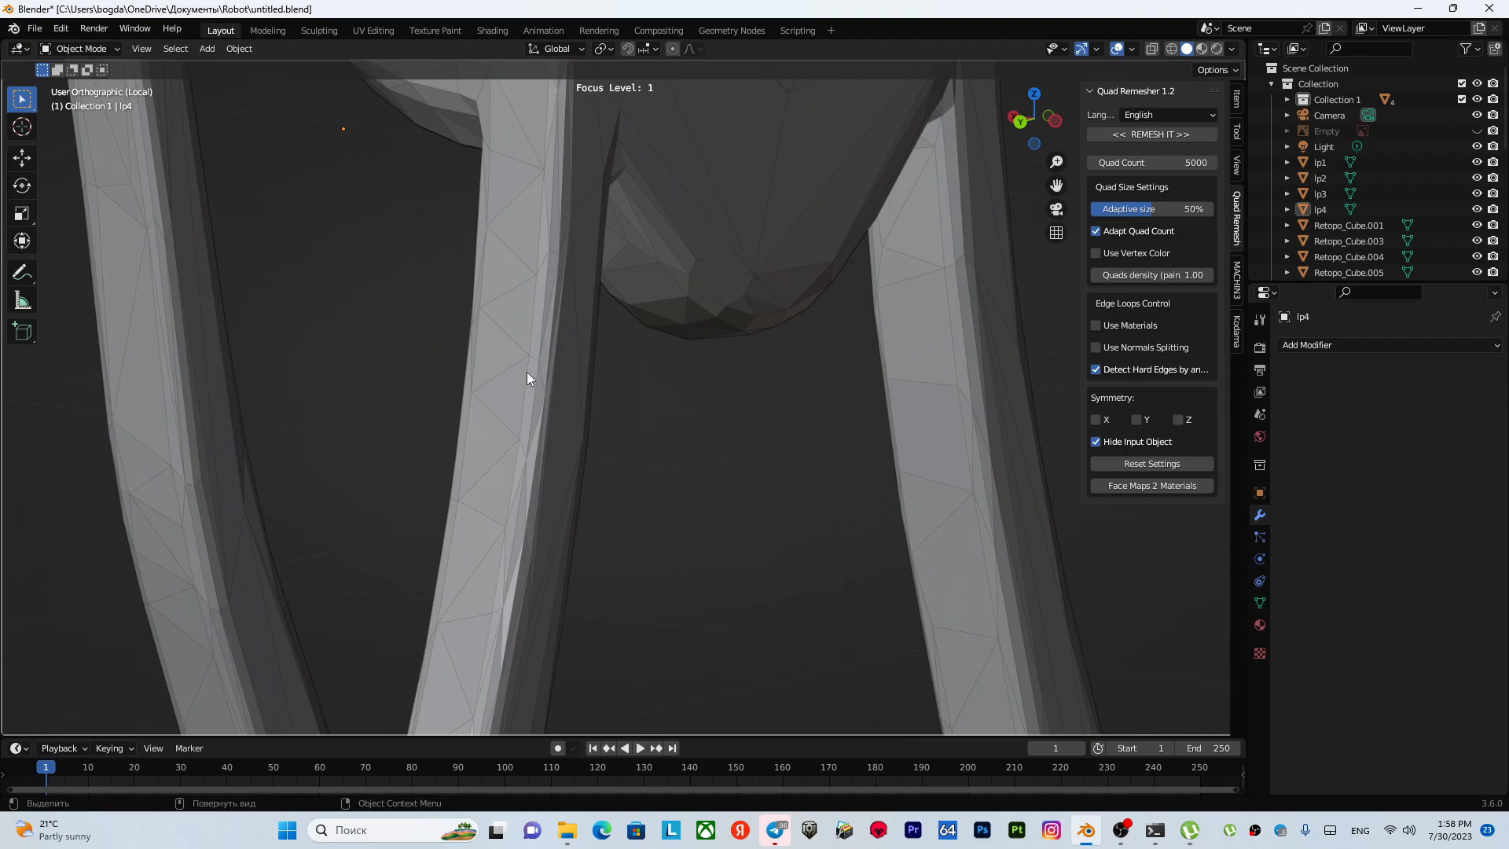
# - Enter Edit Mode on lp4 and select the connected edges running across one post just below the crossbar
pyautogui.click(509, 359)
pyautogui.press('Tab')
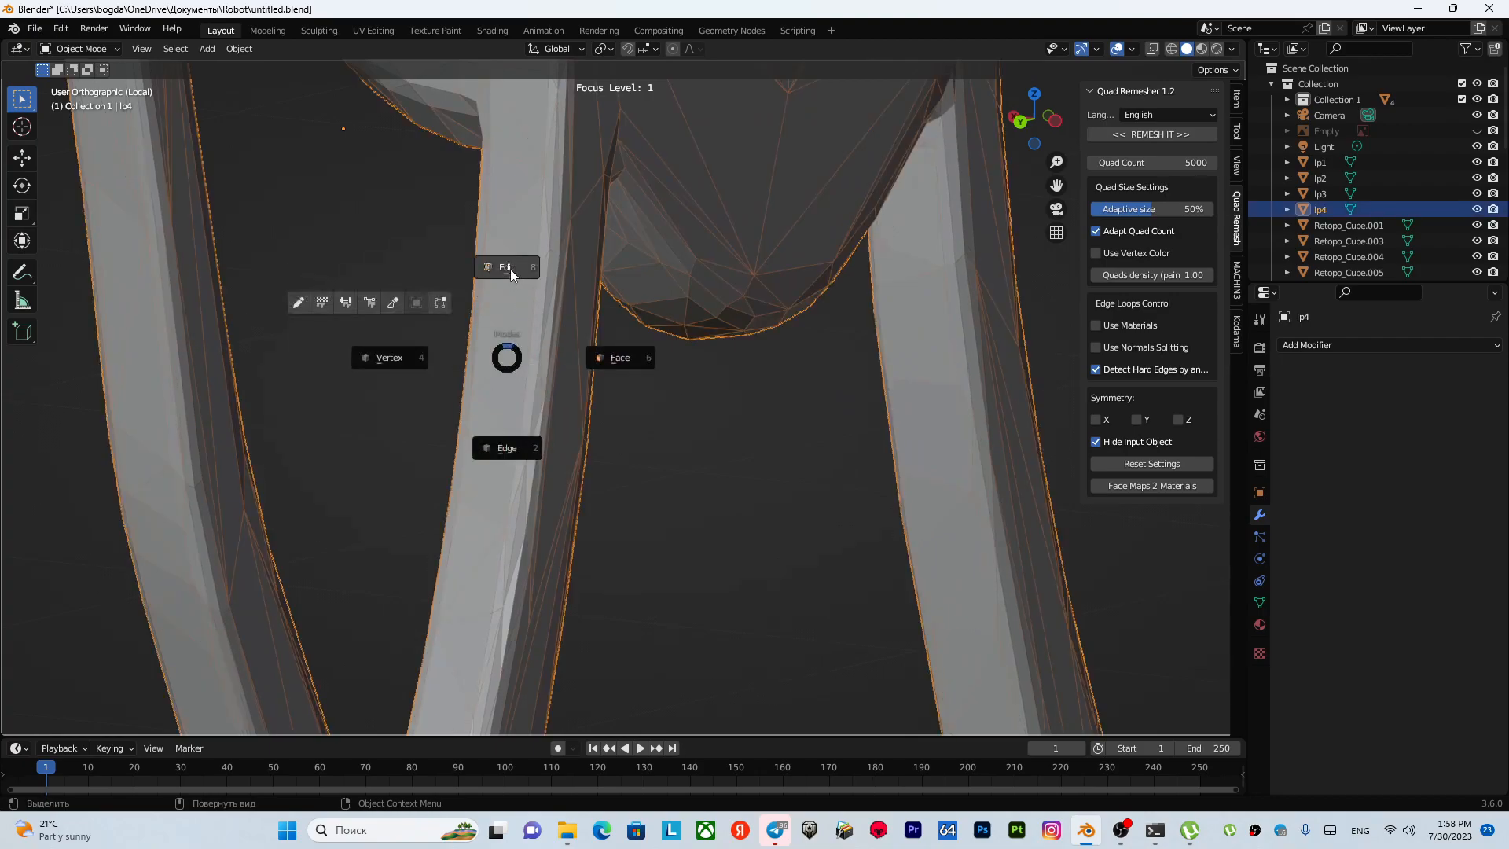
pyautogui.click(511, 272)
pyautogui.moveTo(504, 333); pyautogui.dragTo(691, 383, button='middle')
pyautogui.scroll(2, 674, 378)
pyautogui.keyDown('shift'); pyautogui.click(668, 370); pyautogui.keyUp('shift')
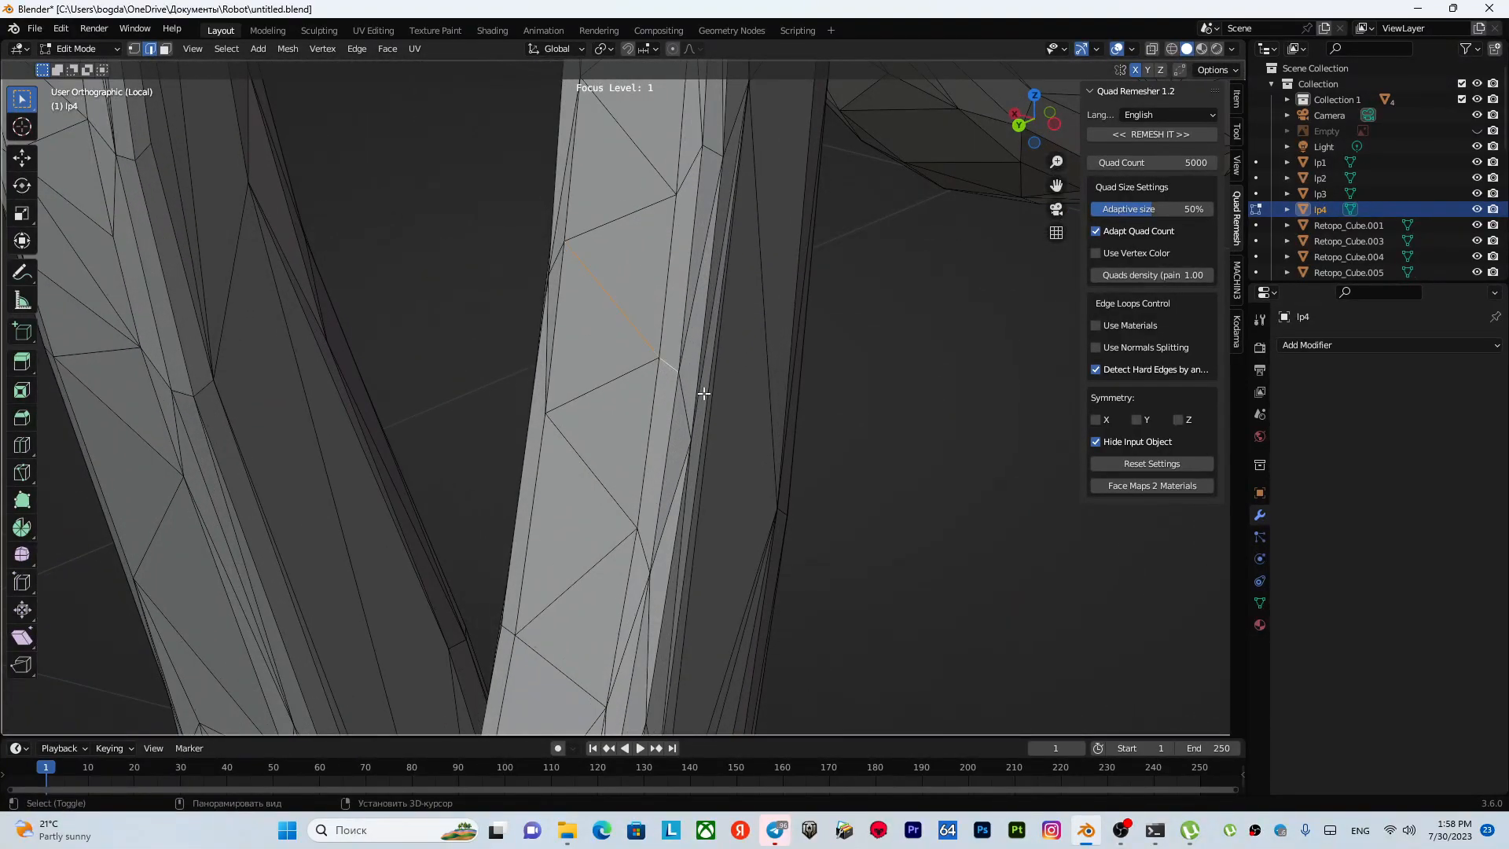
pyautogui.scroll(-2, 683, 397)
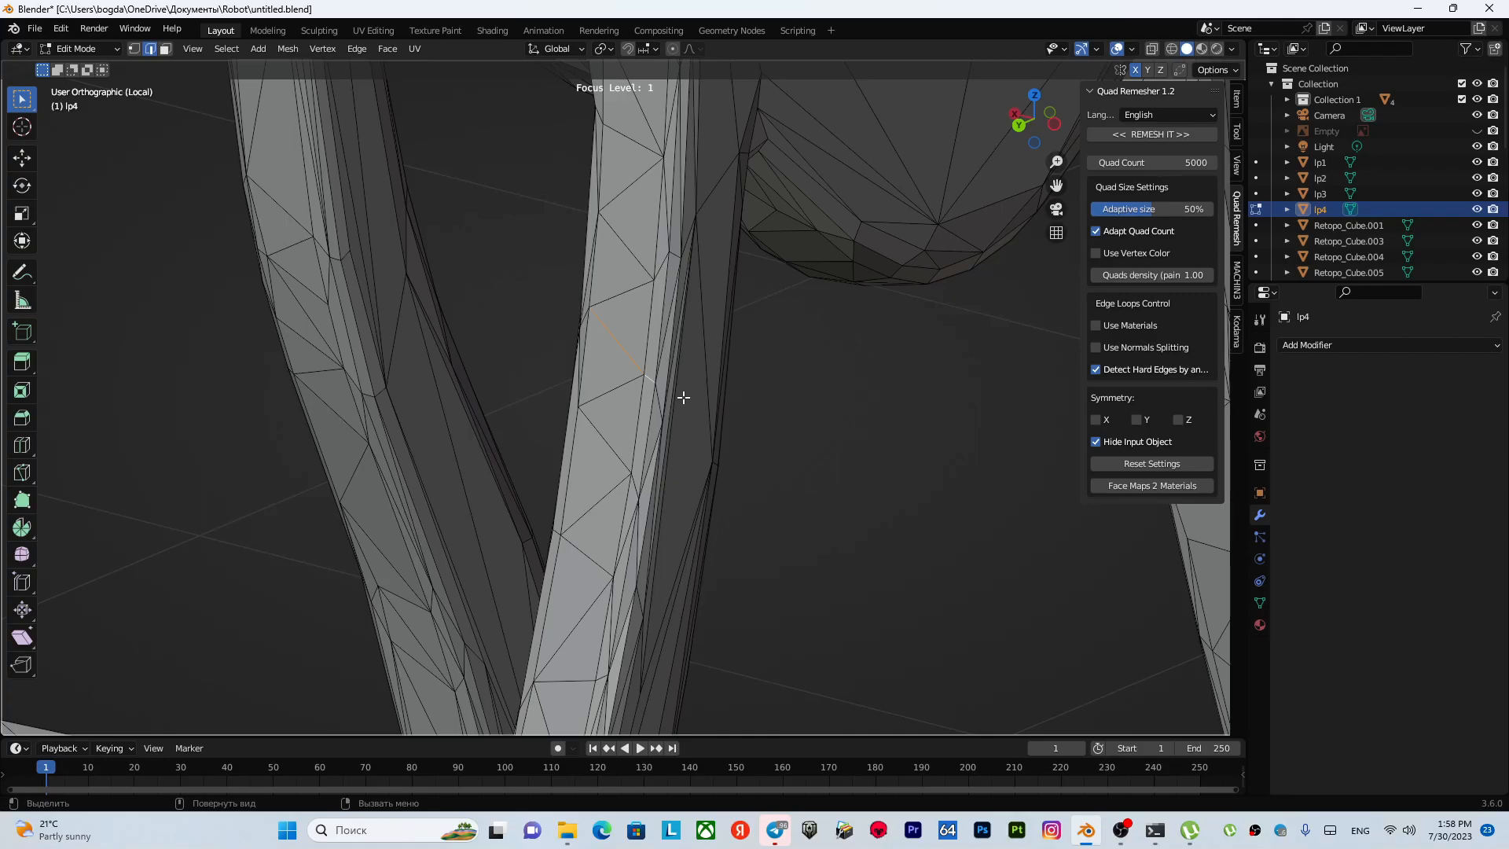
pyautogui.scroll(2, 683, 397)
pyautogui.keyDown('alt'); pyautogui.moveTo(674, 415); pyautogui.dragTo(728, 382, button='middle'); pyautogui.keyUp('alt')
# - Knife-cut across the outward-facing side of that post below the crossbar and mark the cut edges as a seam
pyautogui.press('k')
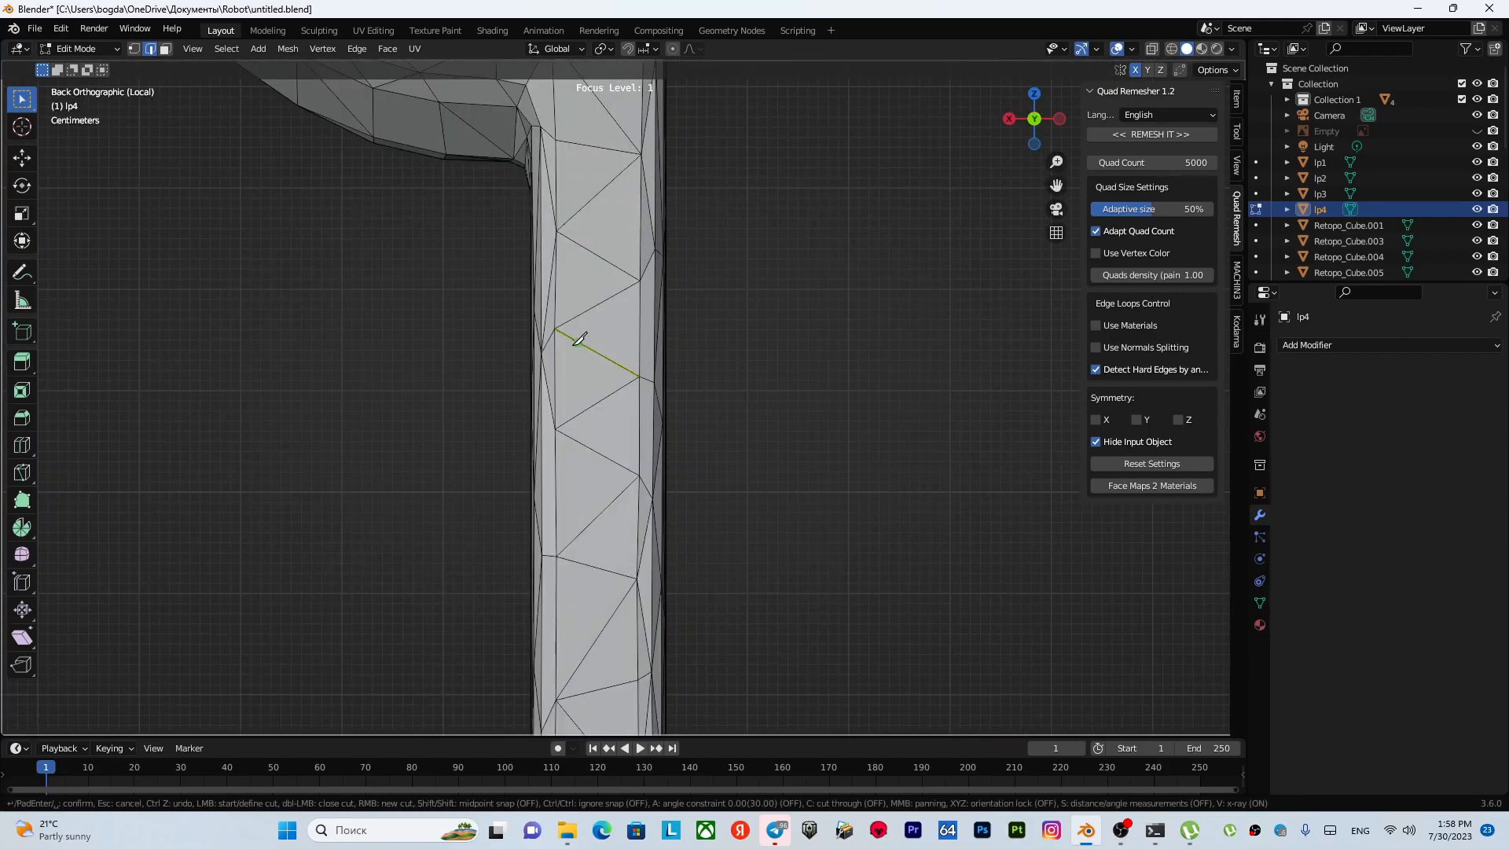
pyautogui.moveTo(646, 339); pyautogui.dragTo(493, 363, button='middle')
pyautogui.click(691, 336)
pyautogui.moveTo(702, 338); pyautogui.dragTo(611, 337, button='middle')
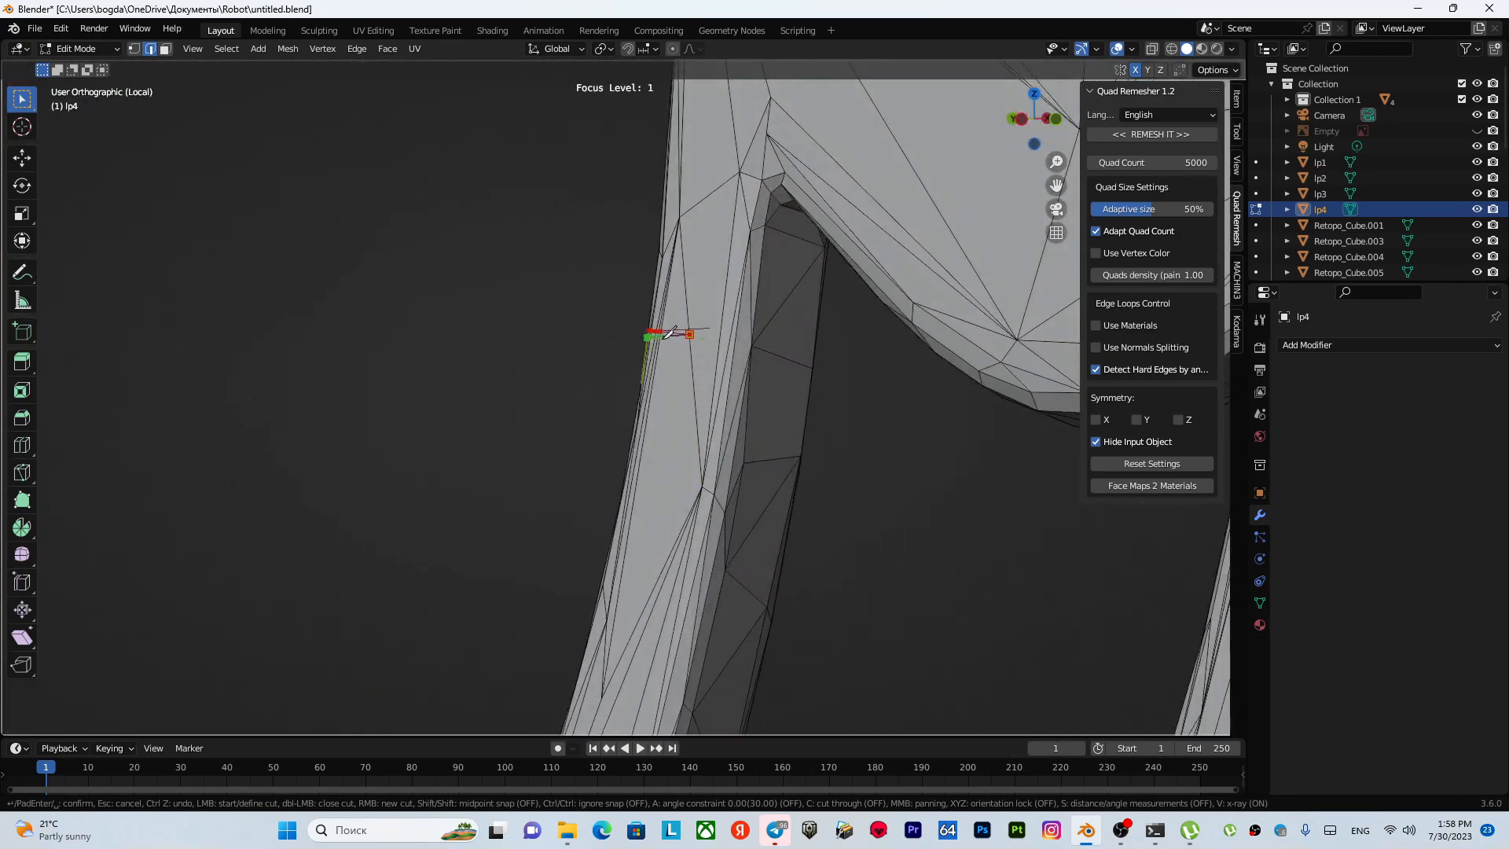
pyautogui.click(730, 353)
pyautogui.press('Return')
pyautogui.press('u')
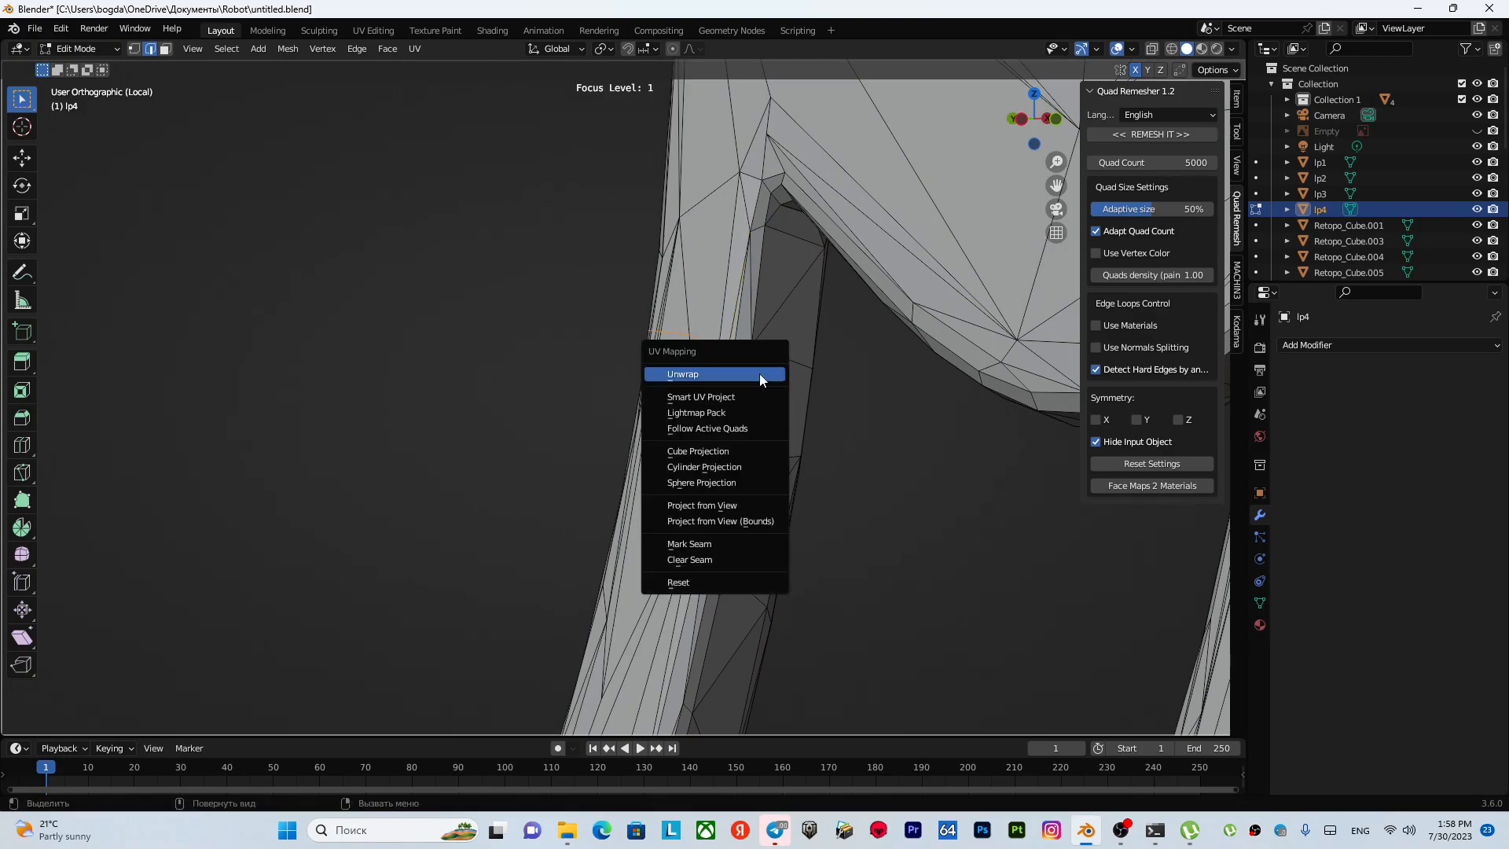
pyautogui.click(715, 543)
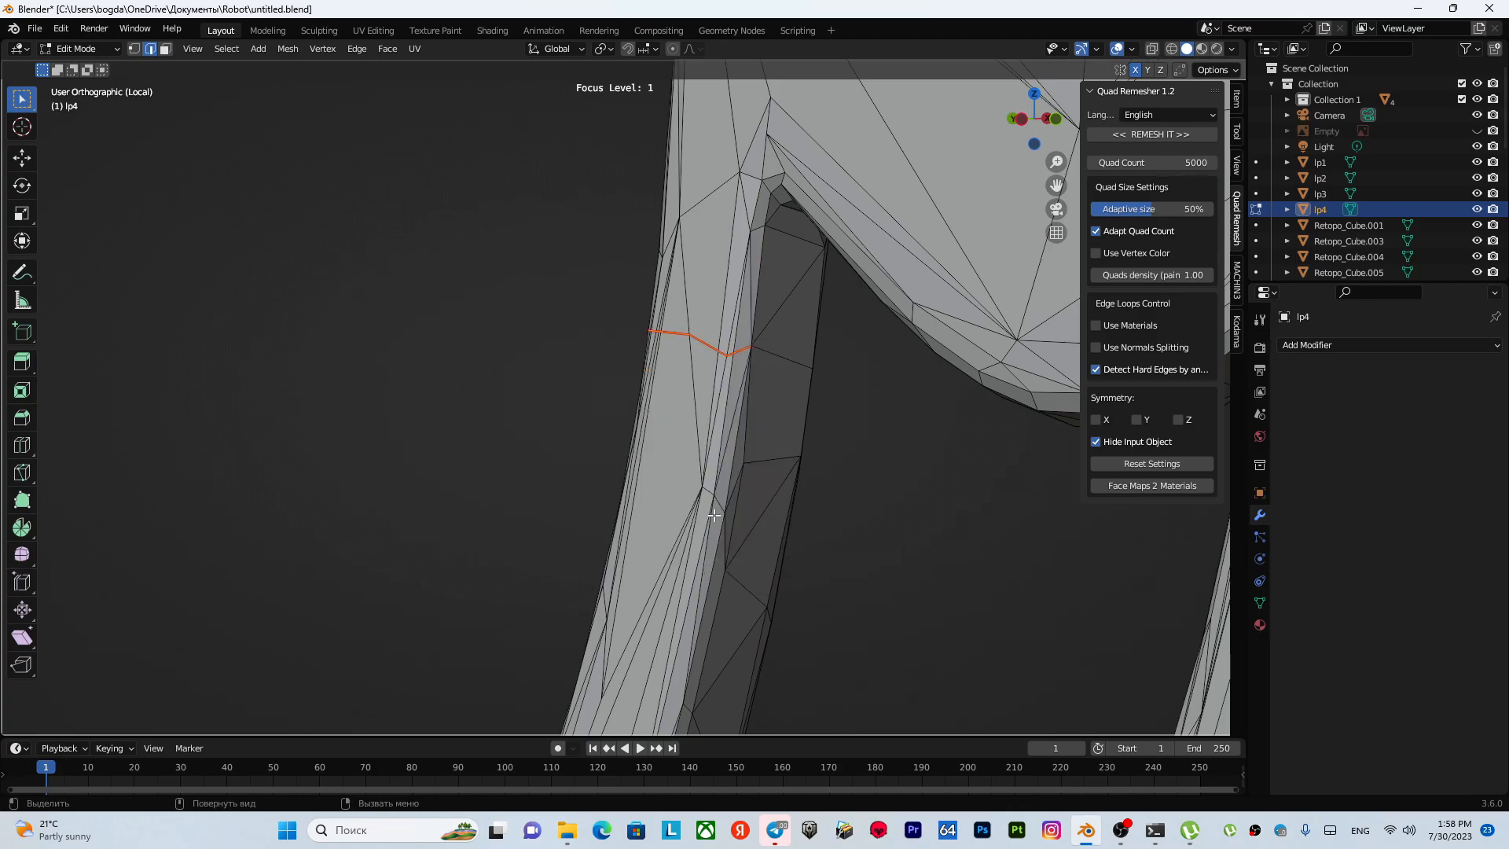
# - Mark the adjoining edge on the post's neighbouring face as a seam, continuing the cut line
pyautogui.moveTo(768, 415); pyautogui.dragTo(776, 366, button='middle')
pyautogui.click(776, 351)
pyautogui.press('u')
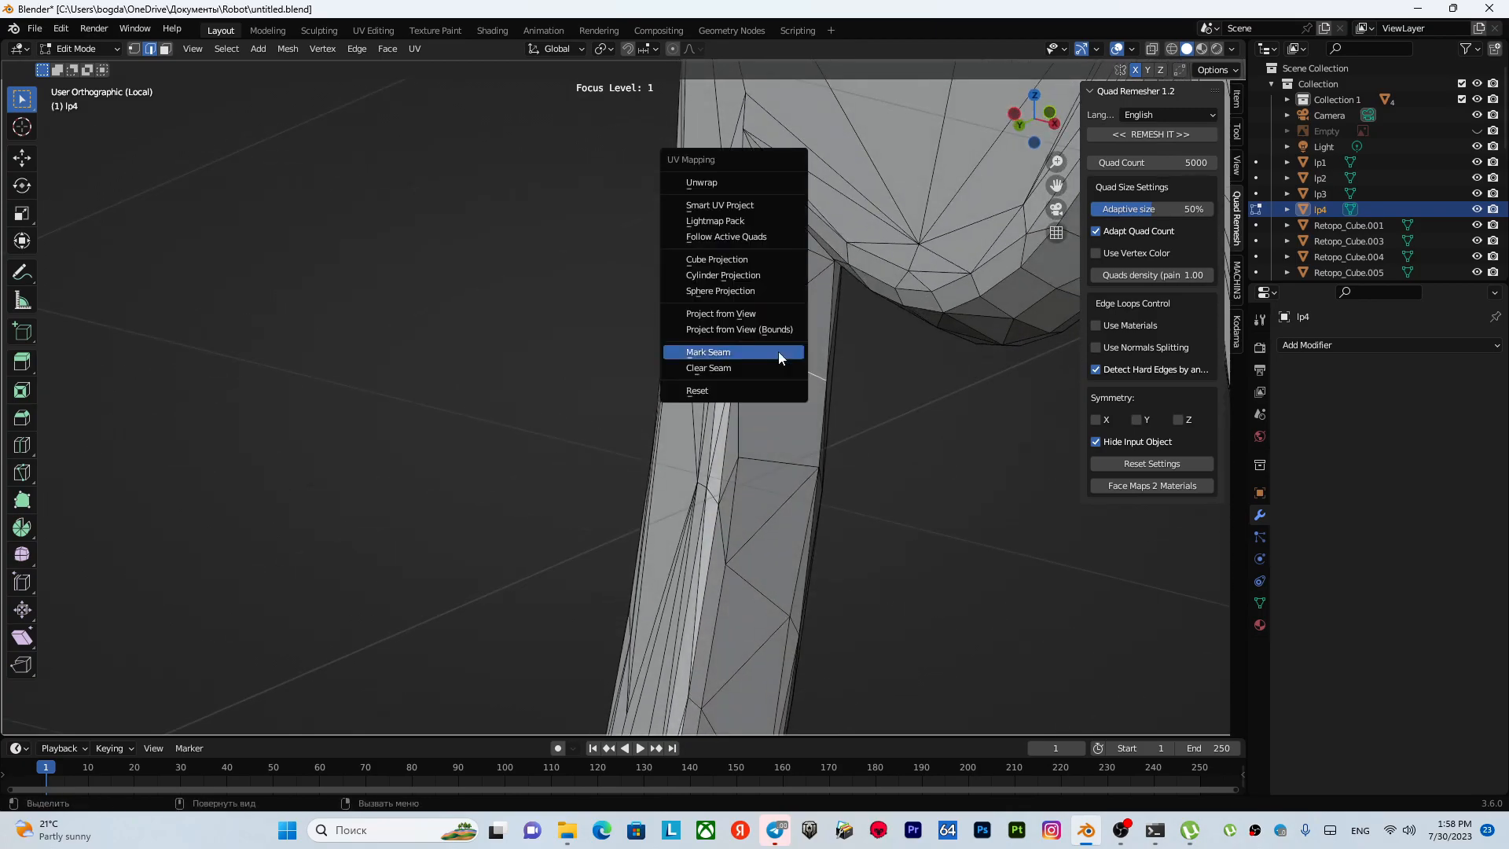
pyautogui.click(753, 356)
# - Knife-cut across the post's remaining sides and mark the cut as a seam, closing the ring around it
pyautogui.moveTo(704, 377); pyautogui.dragTo(737, 423, button='middle')
pyautogui.scroll(3, 636, 408)
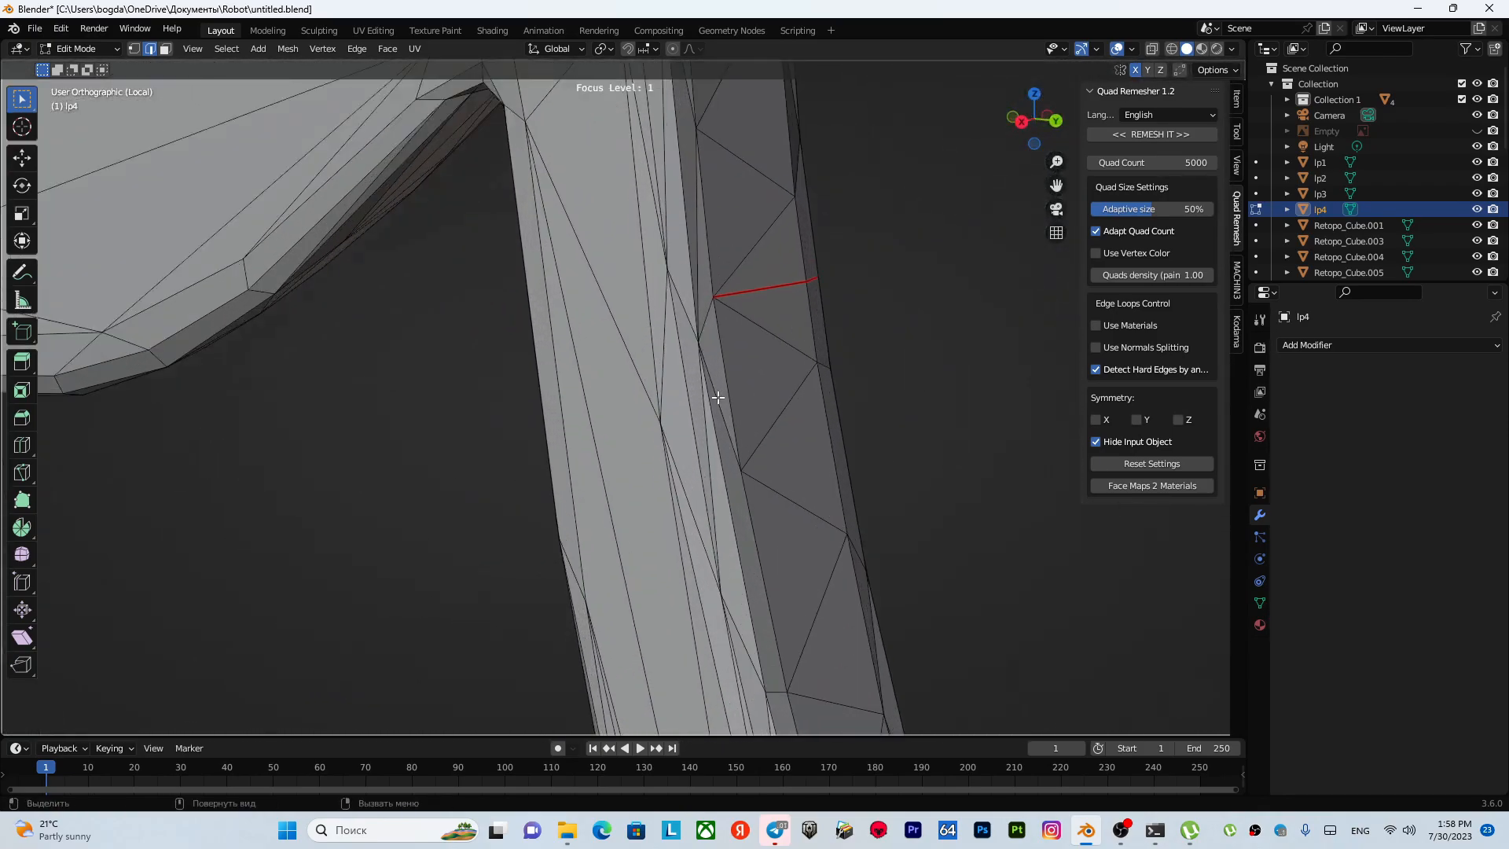
pyautogui.press('k')
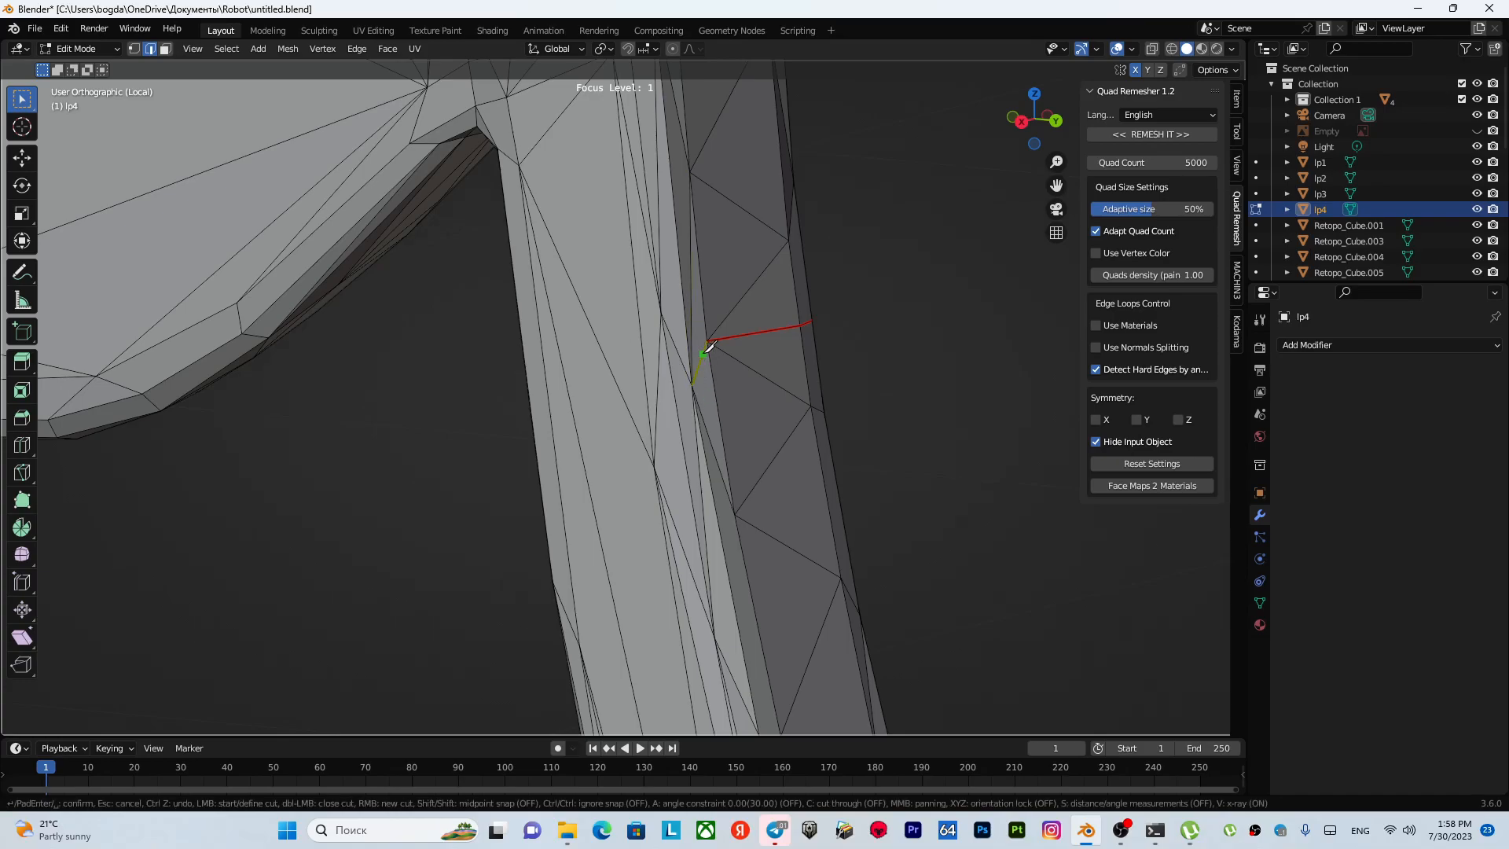
pyautogui.click(560, 358)
pyautogui.moveTo(548, 363); pyautogui.dragTo(507, 389, button='middle')
pyautogui.press('Return')
pyautogui.press('u')
pyautogui.click(539, 404)
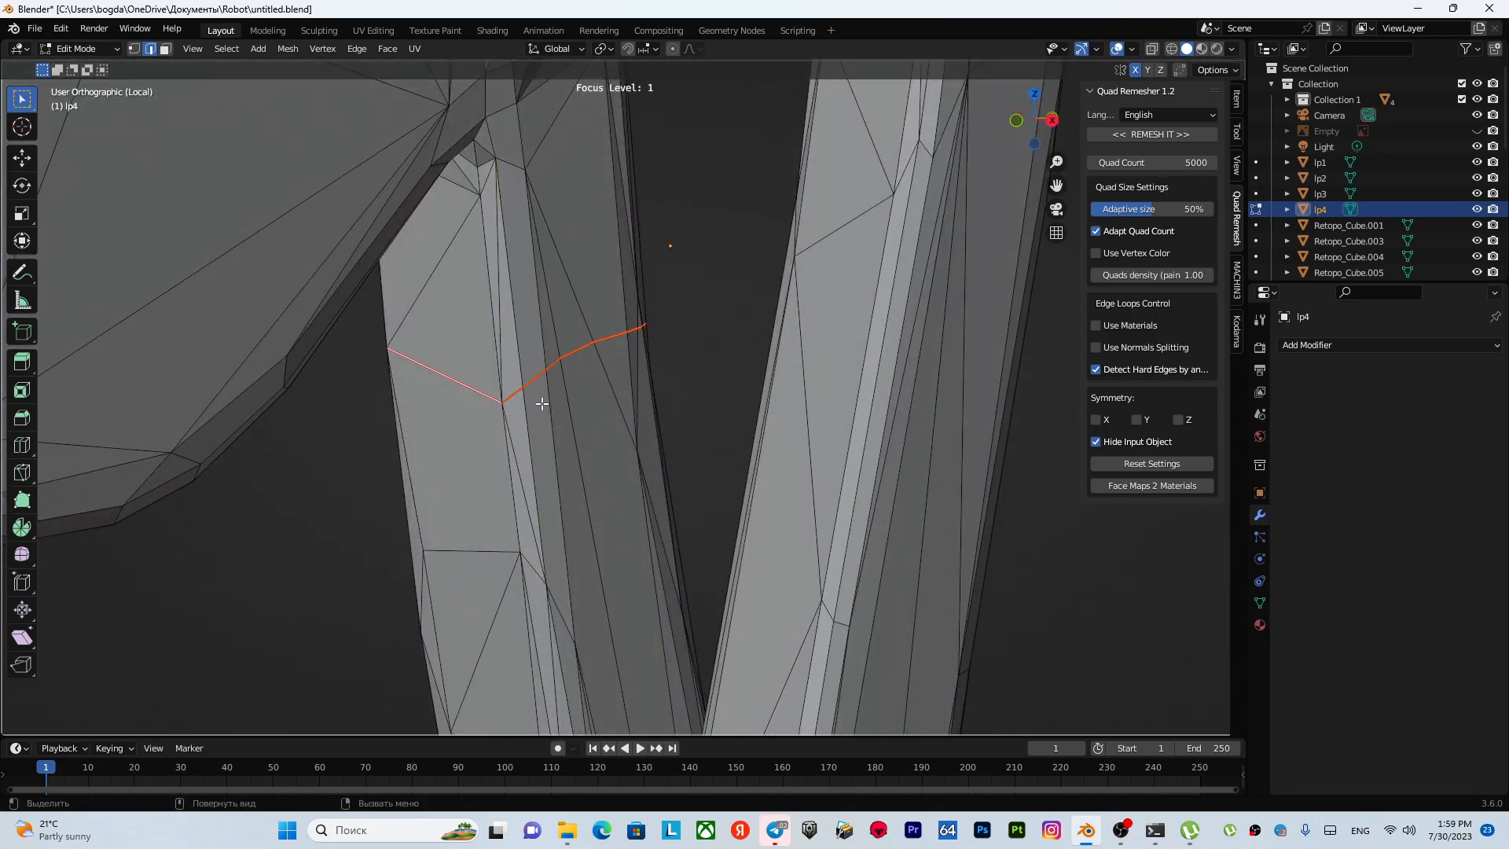
# - Clear the selection and begin a knife cut across the front side of the opposite post, just below the crossbar
pyautogui.scroll(-13, 539, 406)
pyautogui.moveTo(607, 420); pyautogui.dragTo(372, 446, button='middle')
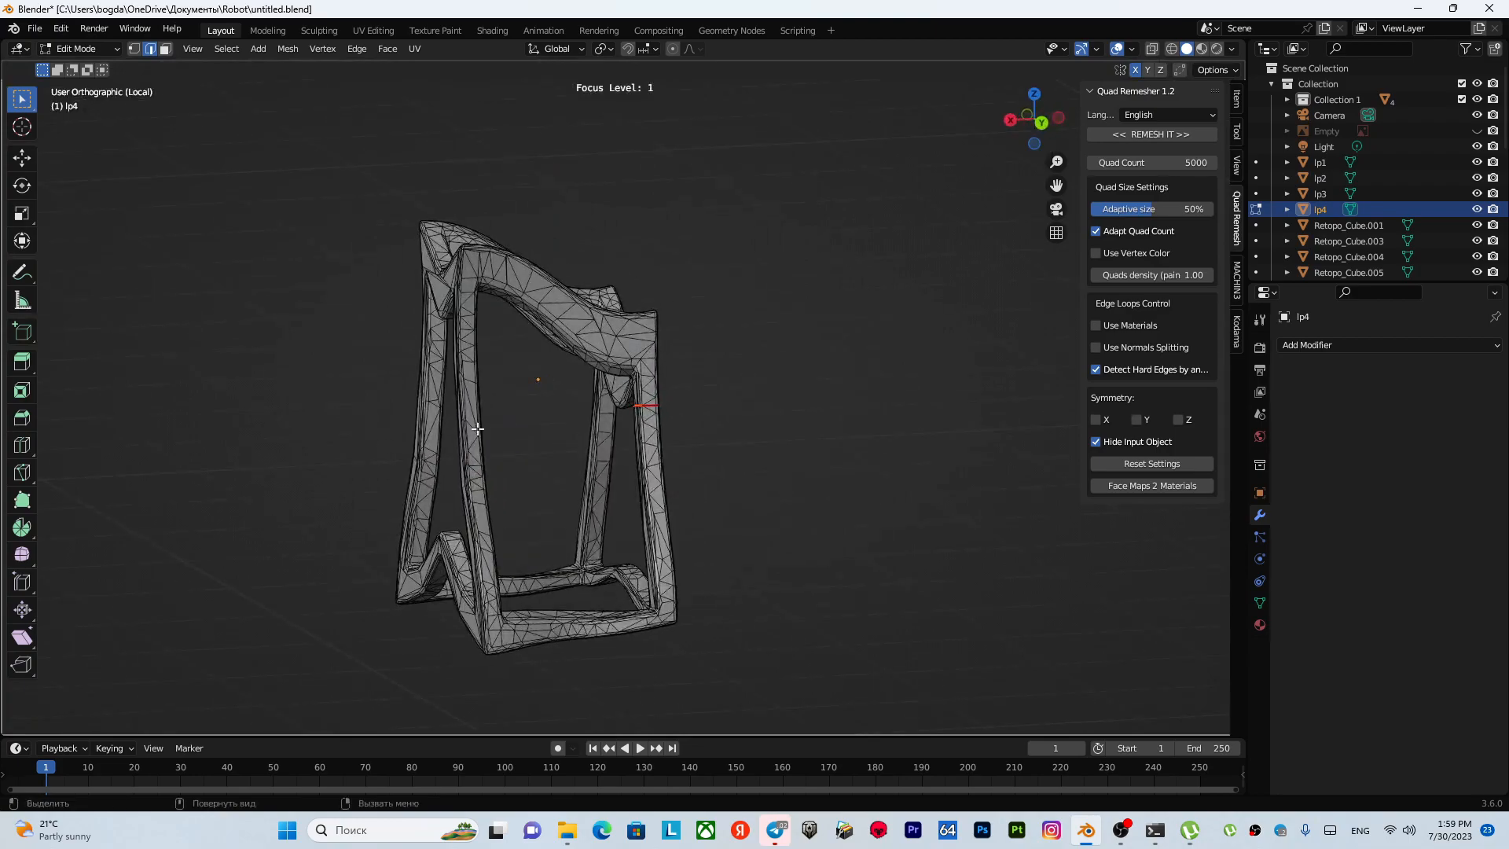
pyautogui.moveTo(576, 430); pyautogui.dragTo(343, 417, button='middle')
pyautogui.scroll(6, 590, 431)
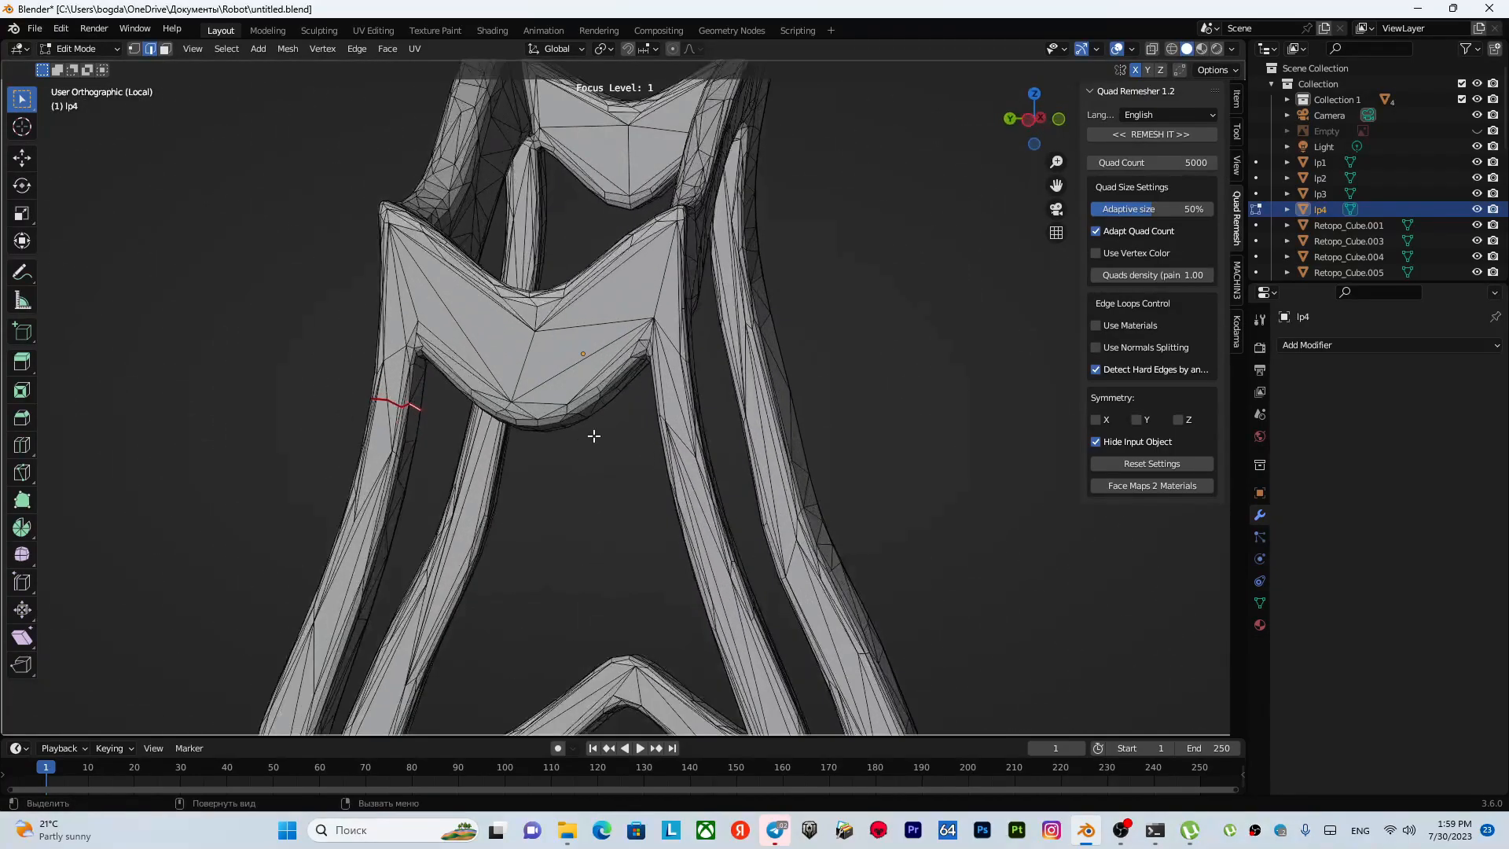
pyautogui.moveTo(639, 454); pyautogui.dragTo(592, 395, button='middle')
pyautogui.scroll(4, 651, 388)
pyautogui.click(742, 319)
pyautogui.click(886, 281)
pyautogui.scroll(-1, 637, 340)
pyautogui.scroll(2, 640, 326)
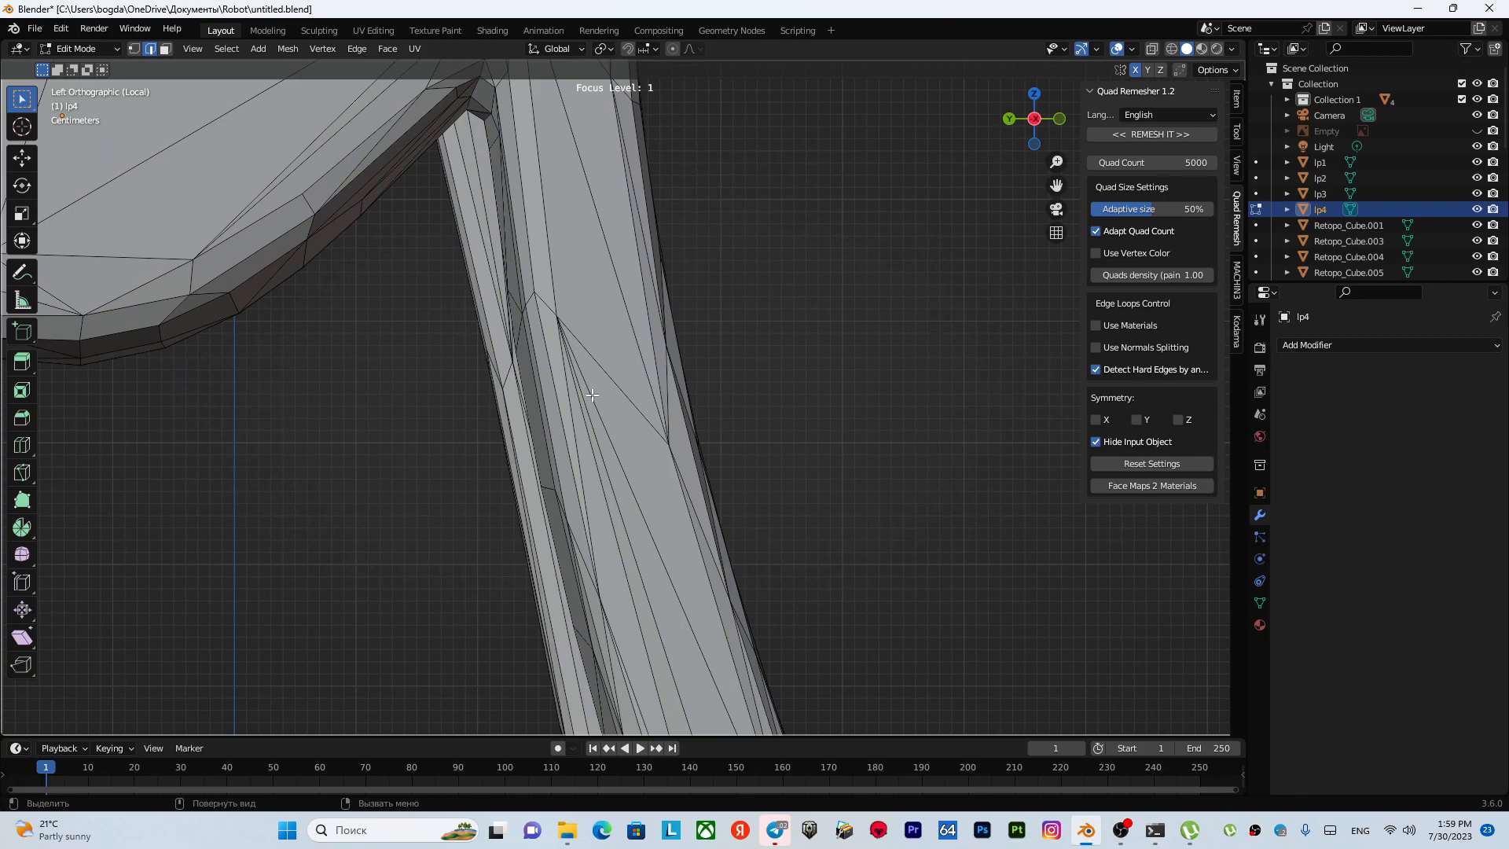
pyautogui.press('k')
pyautogui.click(557, 315)
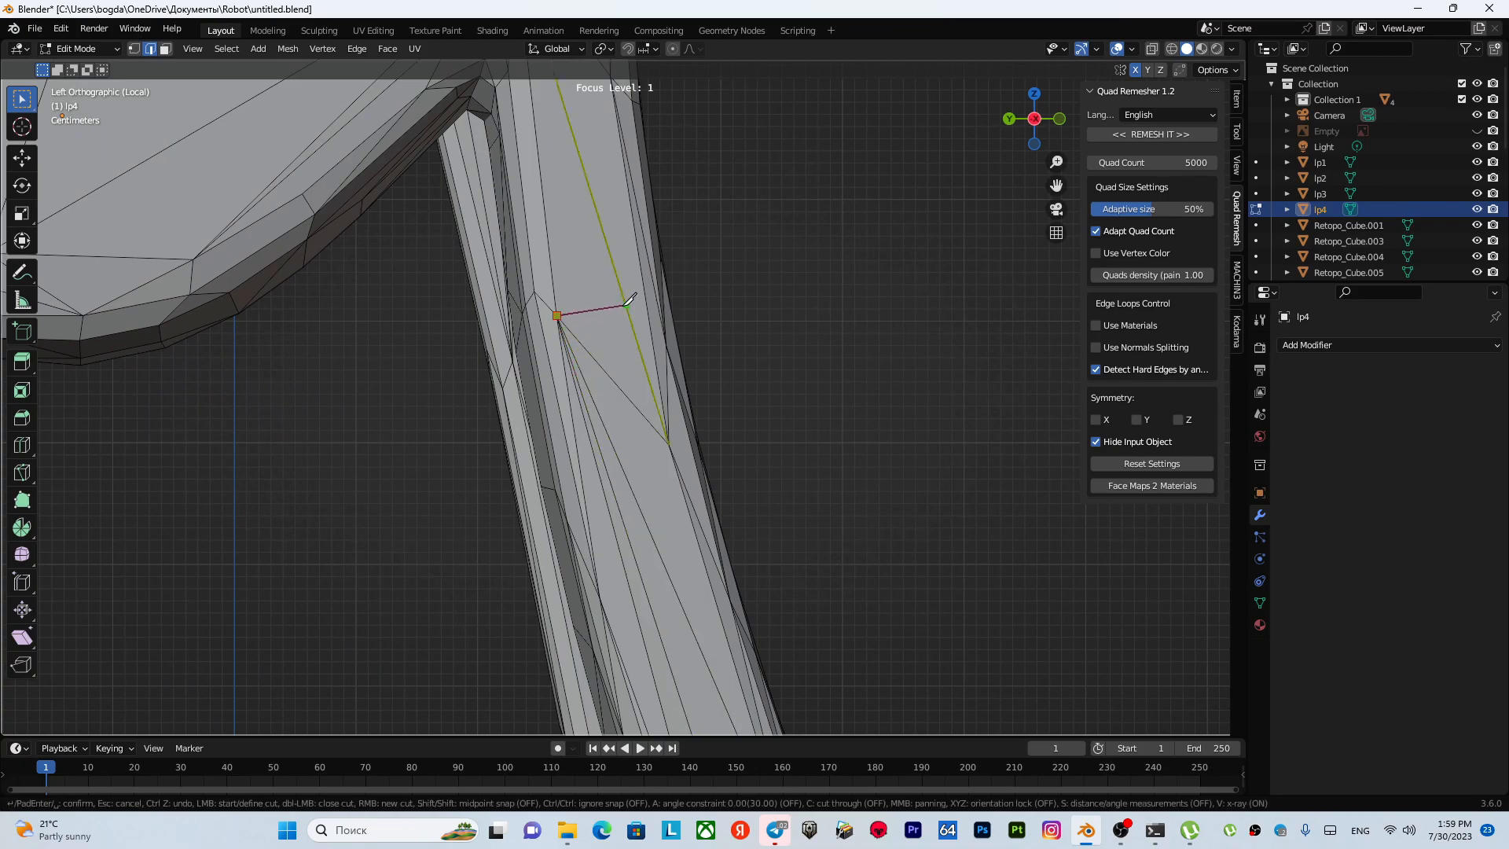
pyautogui.moveTo(632, 310); pyautogui.dragTo(539, 388, button='middle')
pyautogui.click(689, 295)
# - Continue the knife cut around the opposite post's remaining sides to close the ring, and mark it as a seam
pyautogui.click(757, 243)
pyautogui.moveTo(738, 307); pyautogui.dragTo(766, 260, button='middle')
pyautogui.keyDown('shift'); pyautogui.moveTo(934, 292); pyautogui.dragTo(593, 351, button='middle'); pyautogui.keyUp('shift')
pyautogui.click(720, 390)
pyautogui.moveTo(753, 406); pyautogui.dragTo(580, 340, button='middle')
pyautogui.click(830, 400)
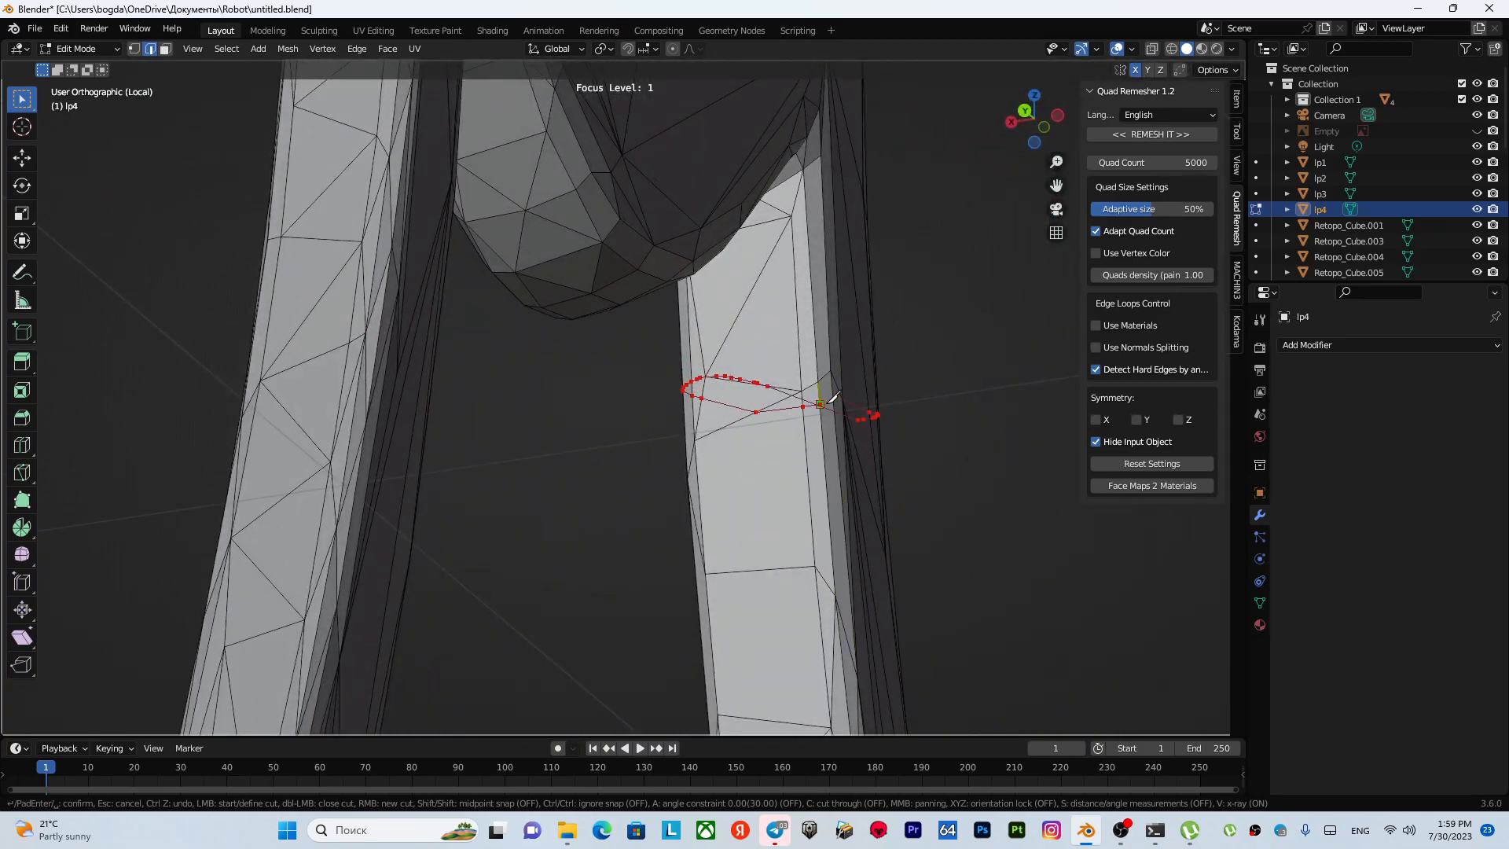
pyautogui.moveTo(794, 431); pyautogui.dragTo(818, 408, button='middle')
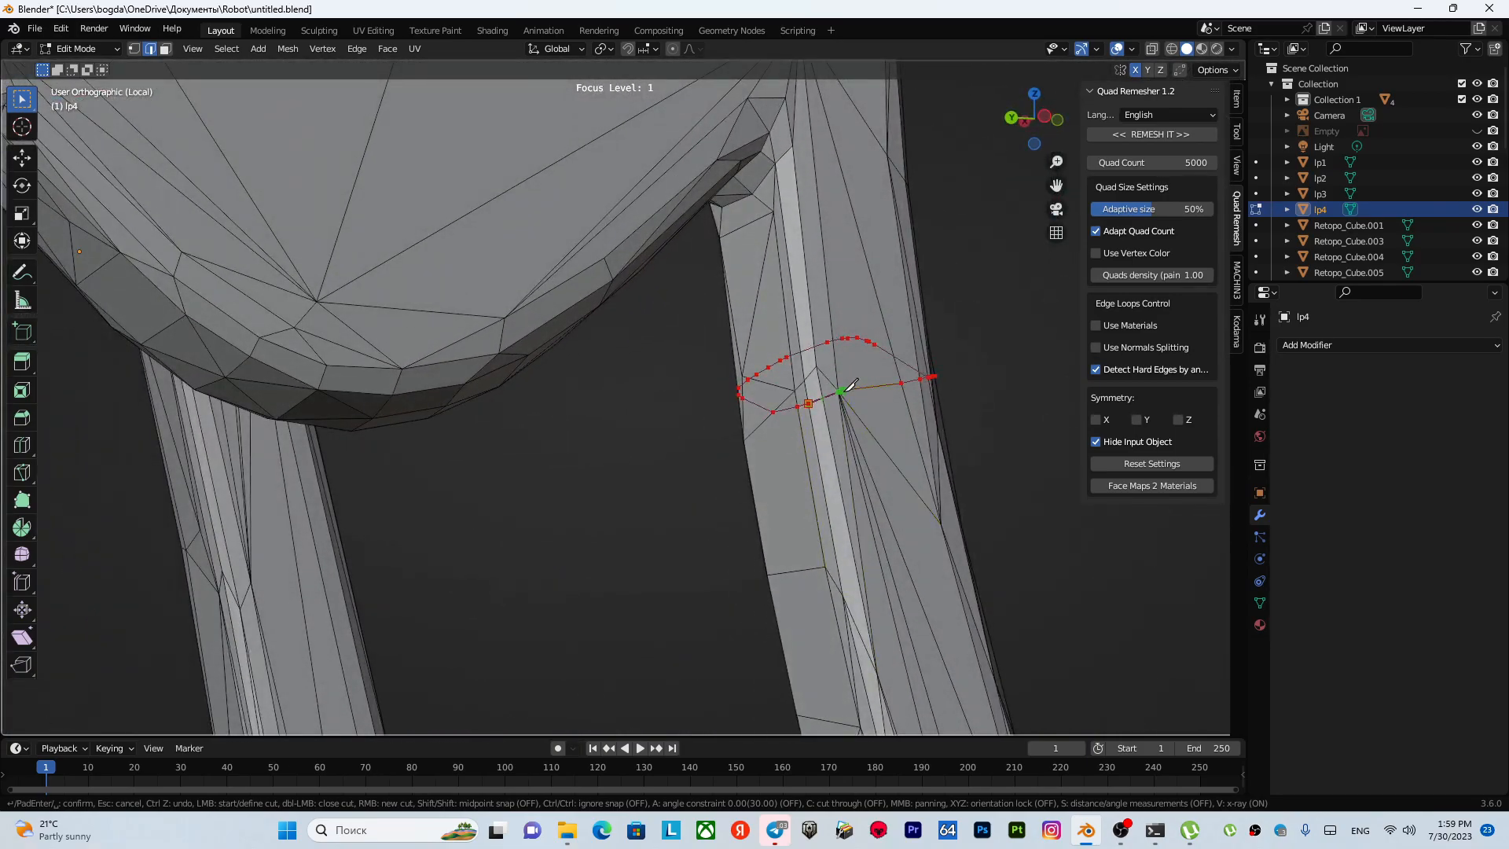
pyautogui.press('Return')
pyautogui.rightClick(901, 432)
pyautogui.click(903, 431)
# - Begin a knife cut from the seam ring of one post, running over the joint and along the inner side of the upper beam
pyautogui.scroll(-8, 786, 428)
pyautogui.moveTo(754, 427); pyautogui.dragTo(645, 441, button='middle')
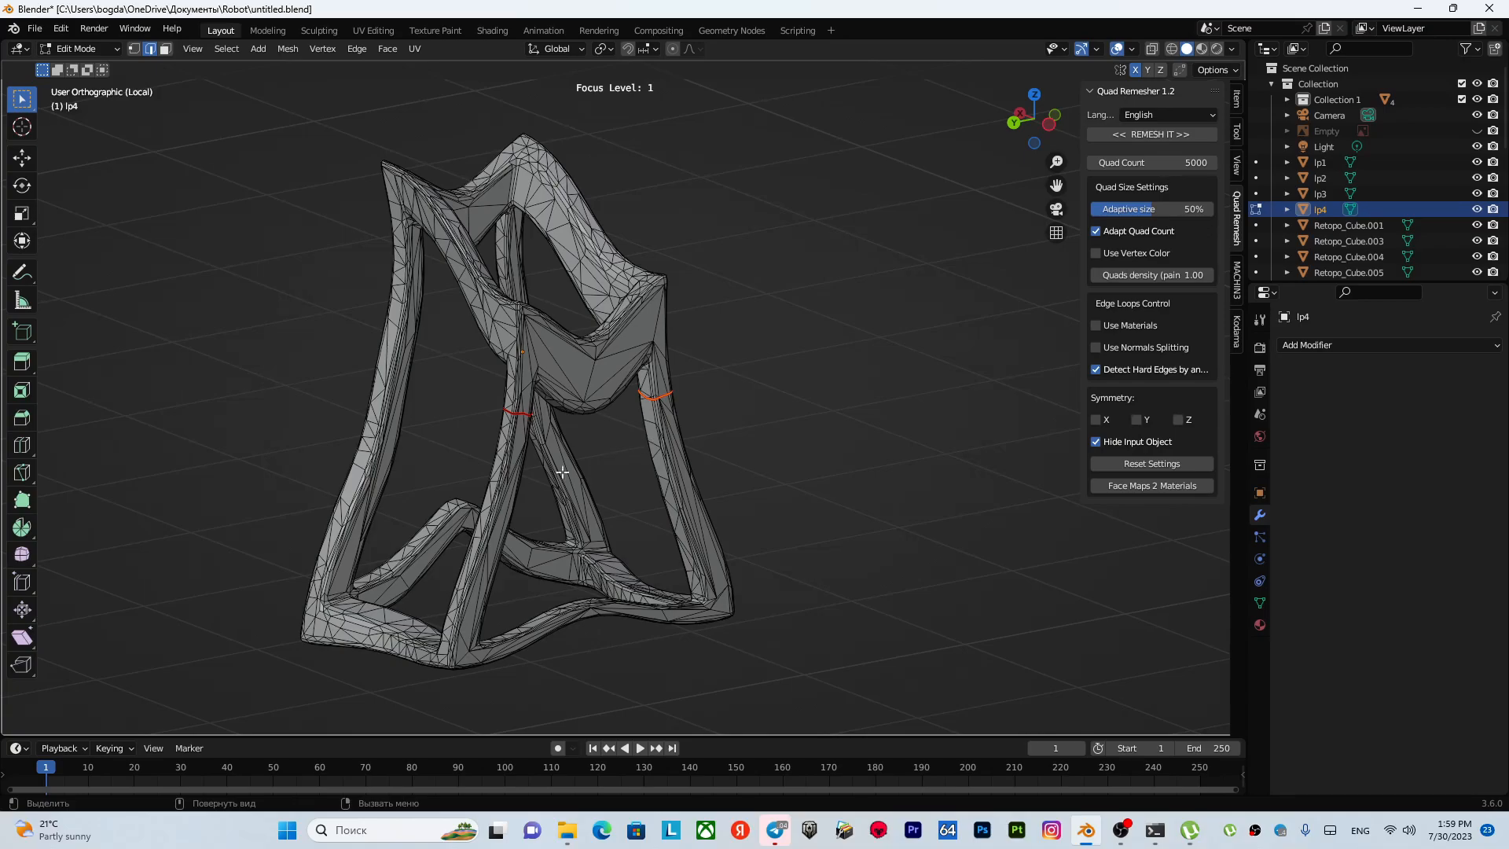
pyautogui.keyDown('shift'); pyautogui.moveTo(534, 523); pyautogui.dragTo(610, 450, button='middle'); pyautogui.keyUp('shift')
pyautogui.keyDown('shift'); pyautogui.moveTo(543, 412); pyautogui.dragTo(545, 474, button='middle'); pyautogui.keyUp('shift')
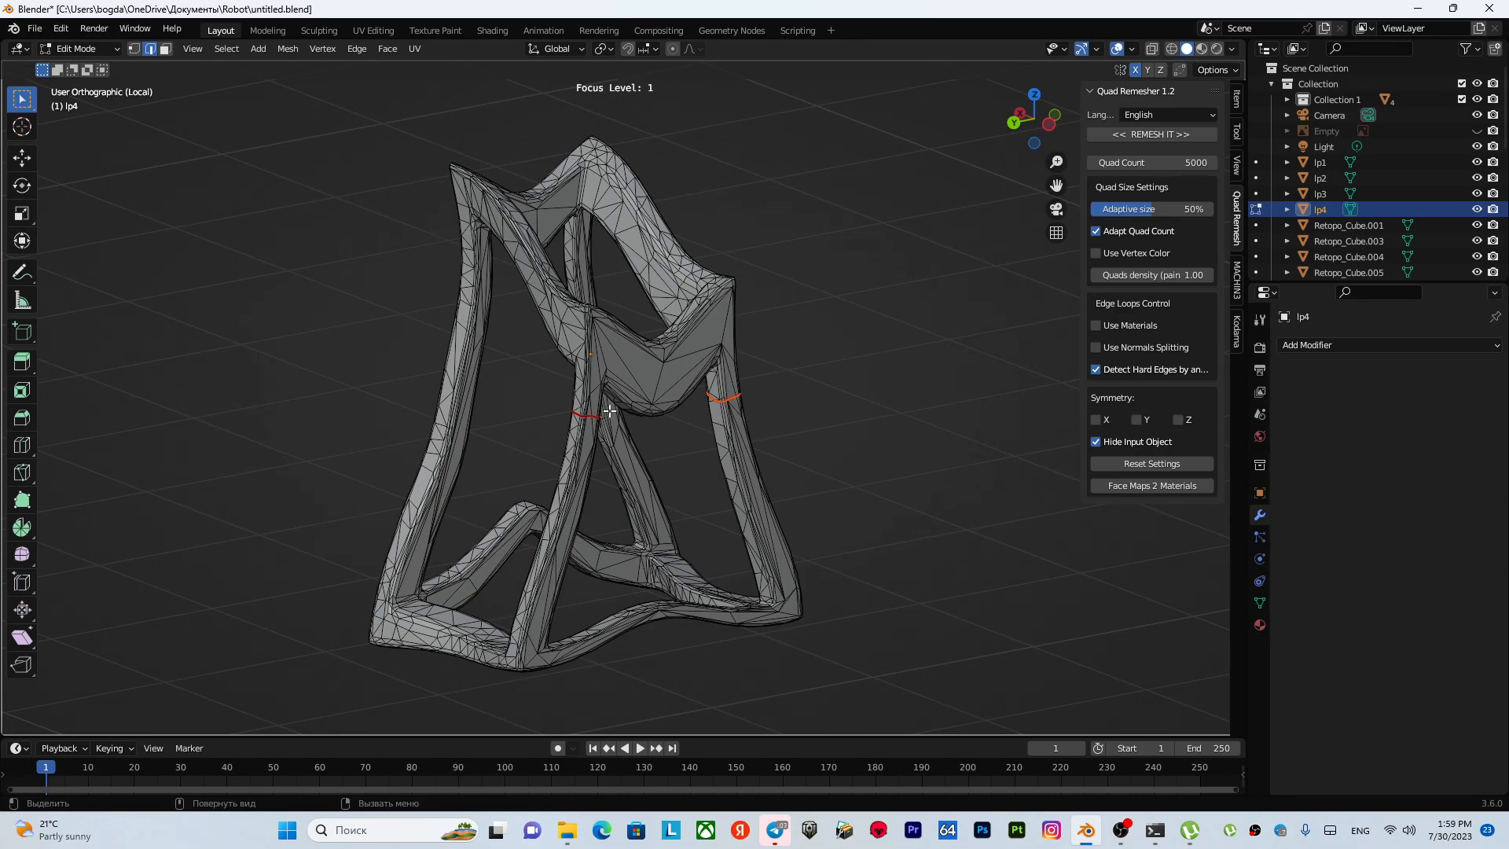
pyautogui.moveTo(552, 396); pyautogui.dragTo(784, 354, button='middle')
pyautogui.scroll(4, 667, 384)
pyautogui.keyDown('shift'); pyautogui.moveTo(639, 364); pyautogui.dragTo(583, 456, button='middle'); pyautogui.keyUp('shift')
pyautogui.press('k')
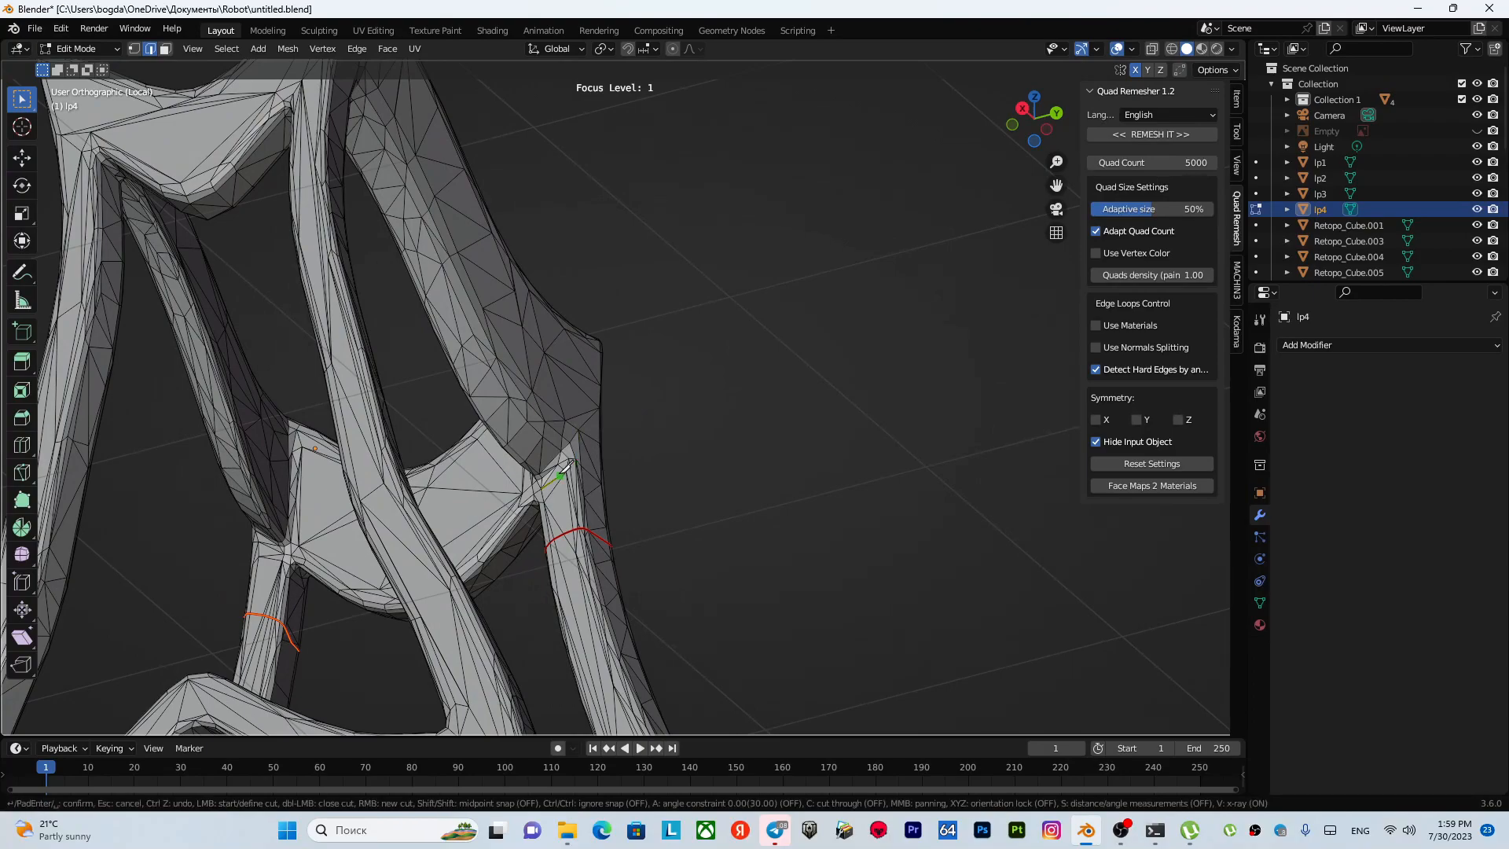
pyautogui.click(563, 533)
pyautogui.click(541, 452)
pyautogui.click(481, 382)
pyautogui.click(439, 279)
pyautogui.keyDown('shift'); pyautogui.moveTo(438, 279); pyautogui.dragTo(525, 422, button='middle'); pyautogui.keyUp('shift')
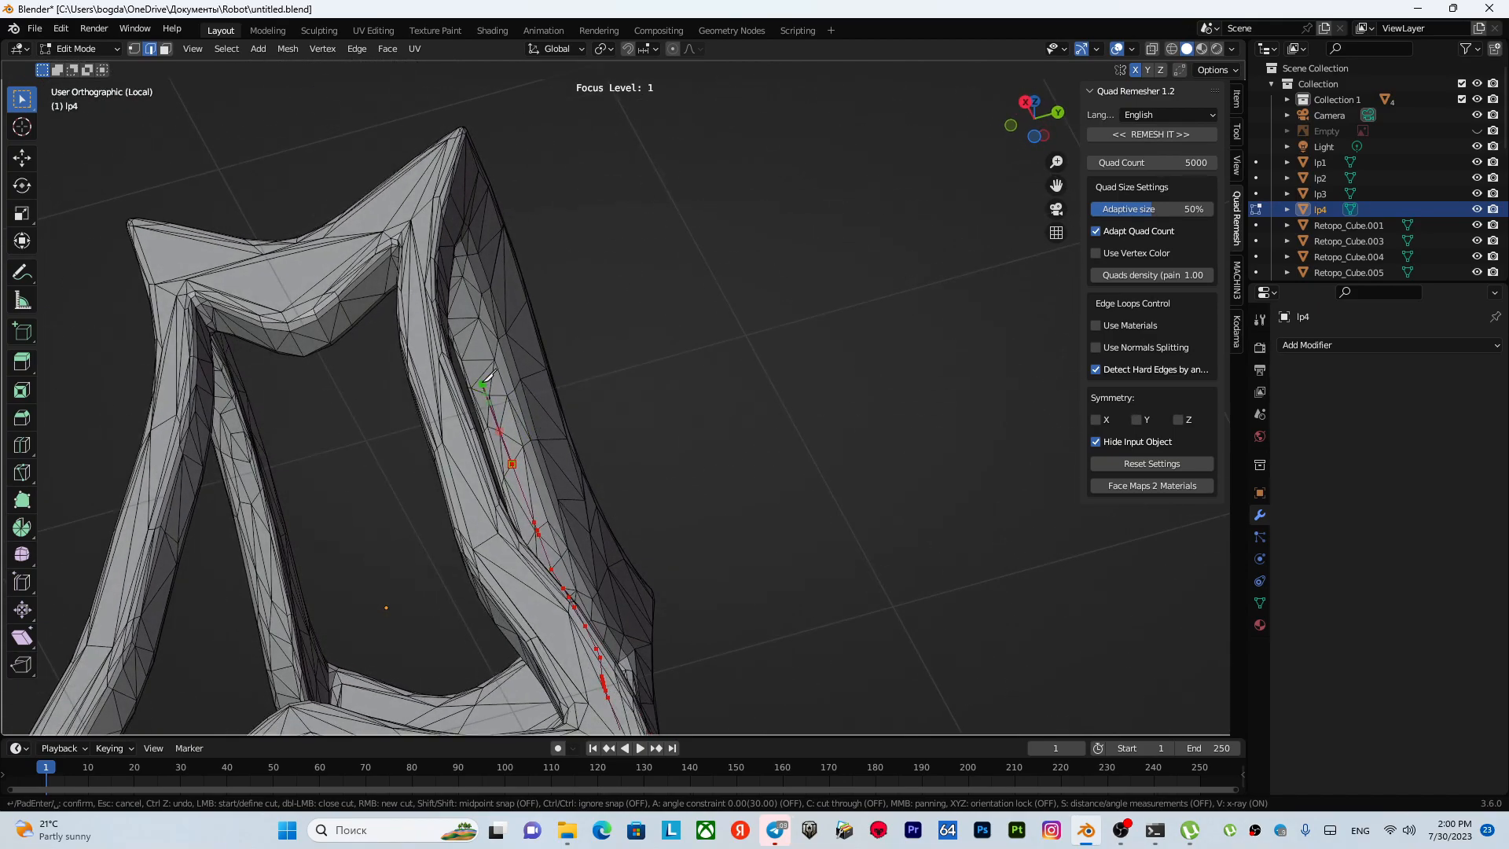
# - Continue the knife cut along the underside of the upper beam to the corner with the neighbouring post
pyautogui.moveTo(486, 373)
pyautogui.mouseDown(button='middle')
pyautogui.moveTo(499, 385)
pyautogui.moveTo(510, 373)
pyautogui.moveTo(470, 382)
pyautogui.mouseUp(button='middle')
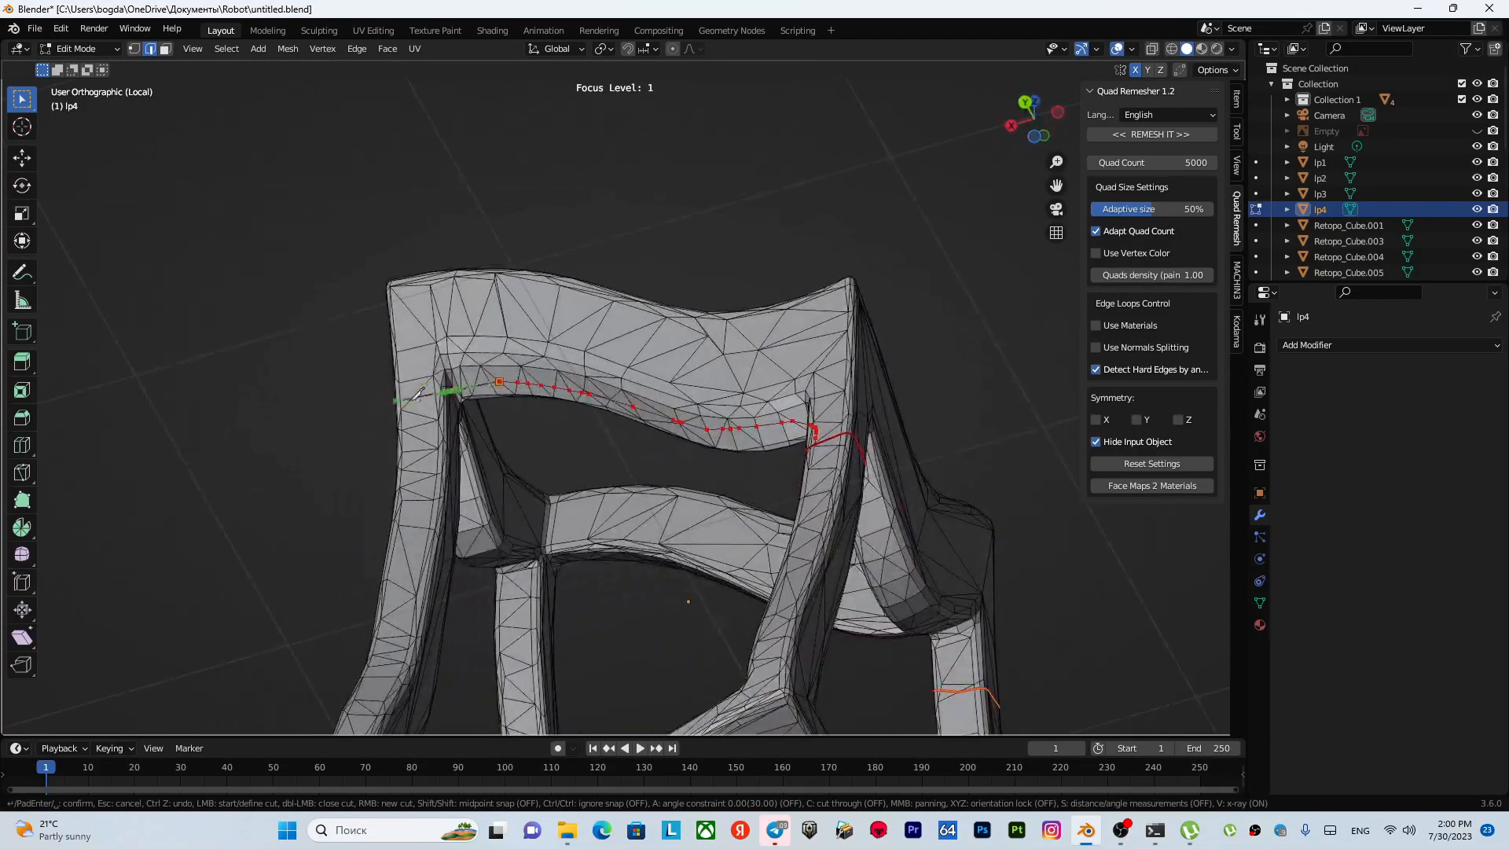
pyautogui.click(461, 385)
pyautogui.scroll(5, 460, 418)
pyautogui.keyDown('shift'); pyautogui.moveTo(434, 435); pyautogui.dragTo(659, 373, button='middle'); pyautogui.keyUp('shift')
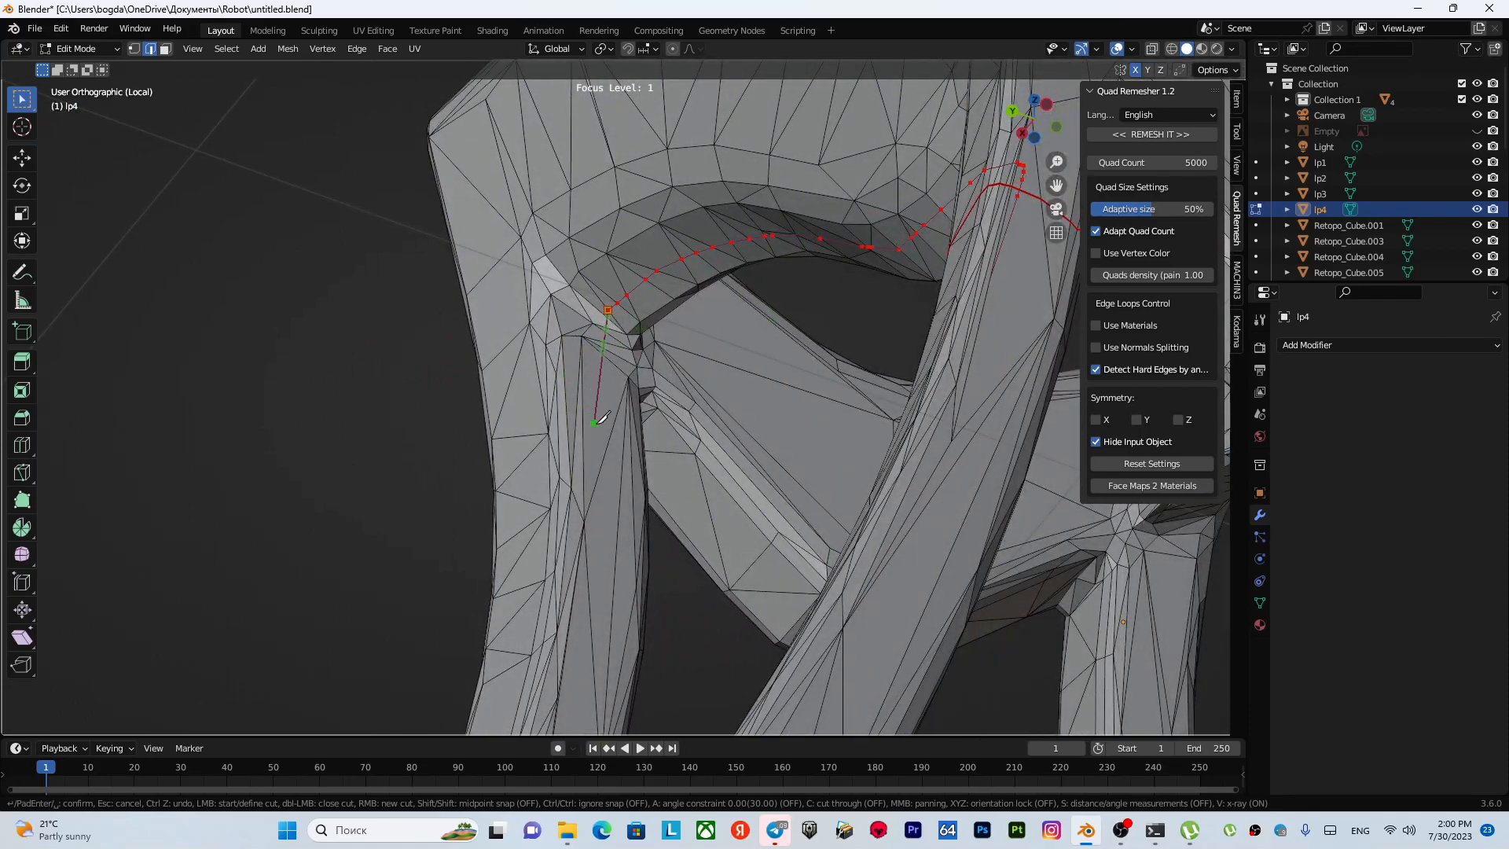
# - Extend the knife cut down the inner face of the neighbouring post to its foot
pyautogui.keyDown('shift'); pyautogui.click(607, 448); pyautogui.keyUp('shift')
pyautogui.keyDown('shift'); pyautogui.moveTo(617, 515); pyautogui.dragTo(566, 256, button='middle'); pyautogui.keyUp('shift')
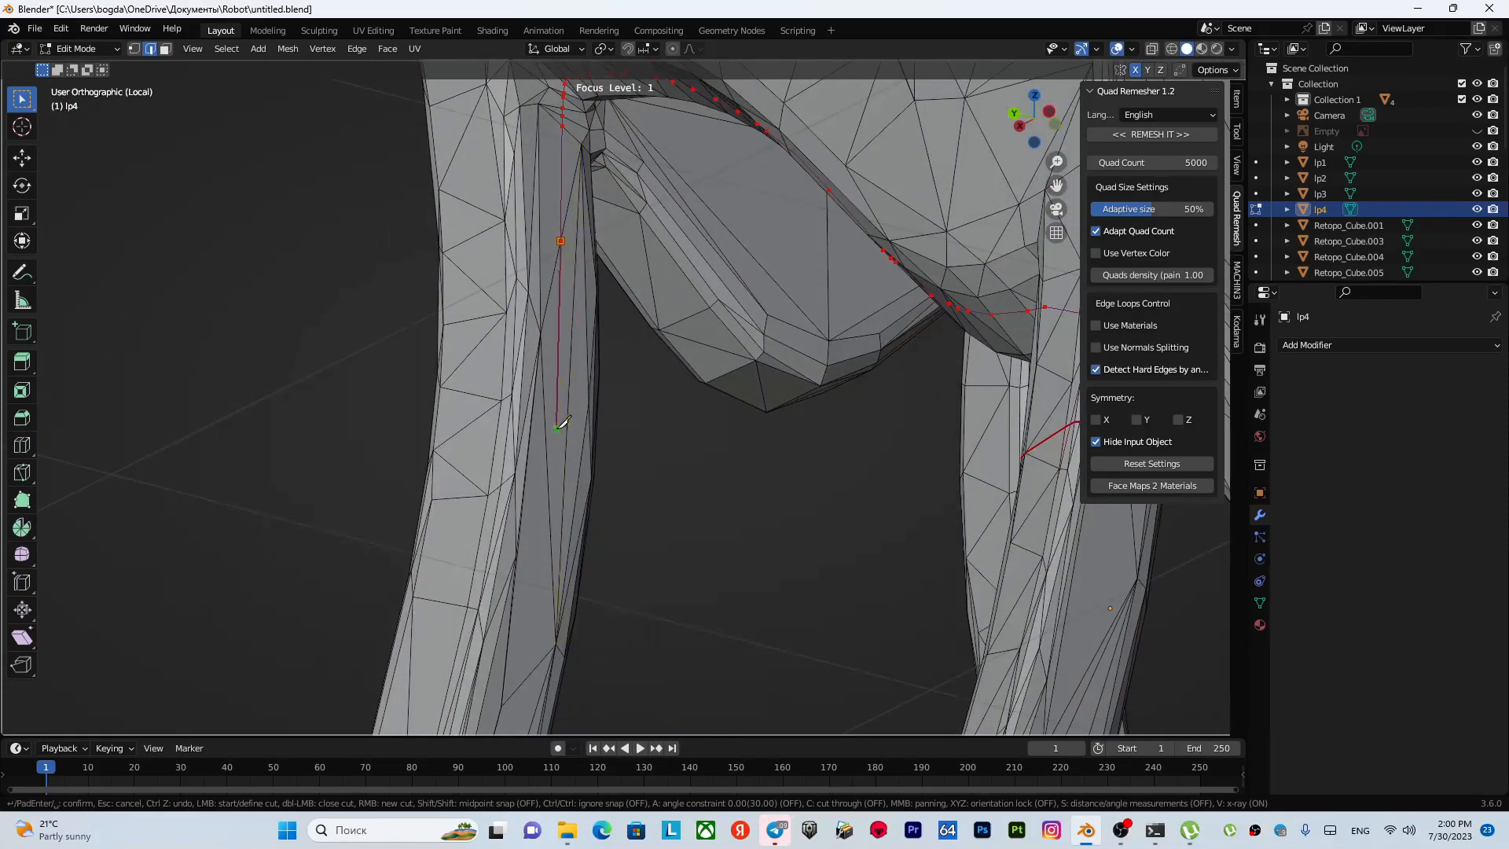
pyautogui.click(552, 431)
pyautogui.scroll(-3, 553, 455)
pyautogui.moveTo(559, 474); pyautogui.dragTo(629, 407, button='middle')
pyautogui.scroll(-3, 621, 408)
pyautogui.scroll(5, 632, 415)
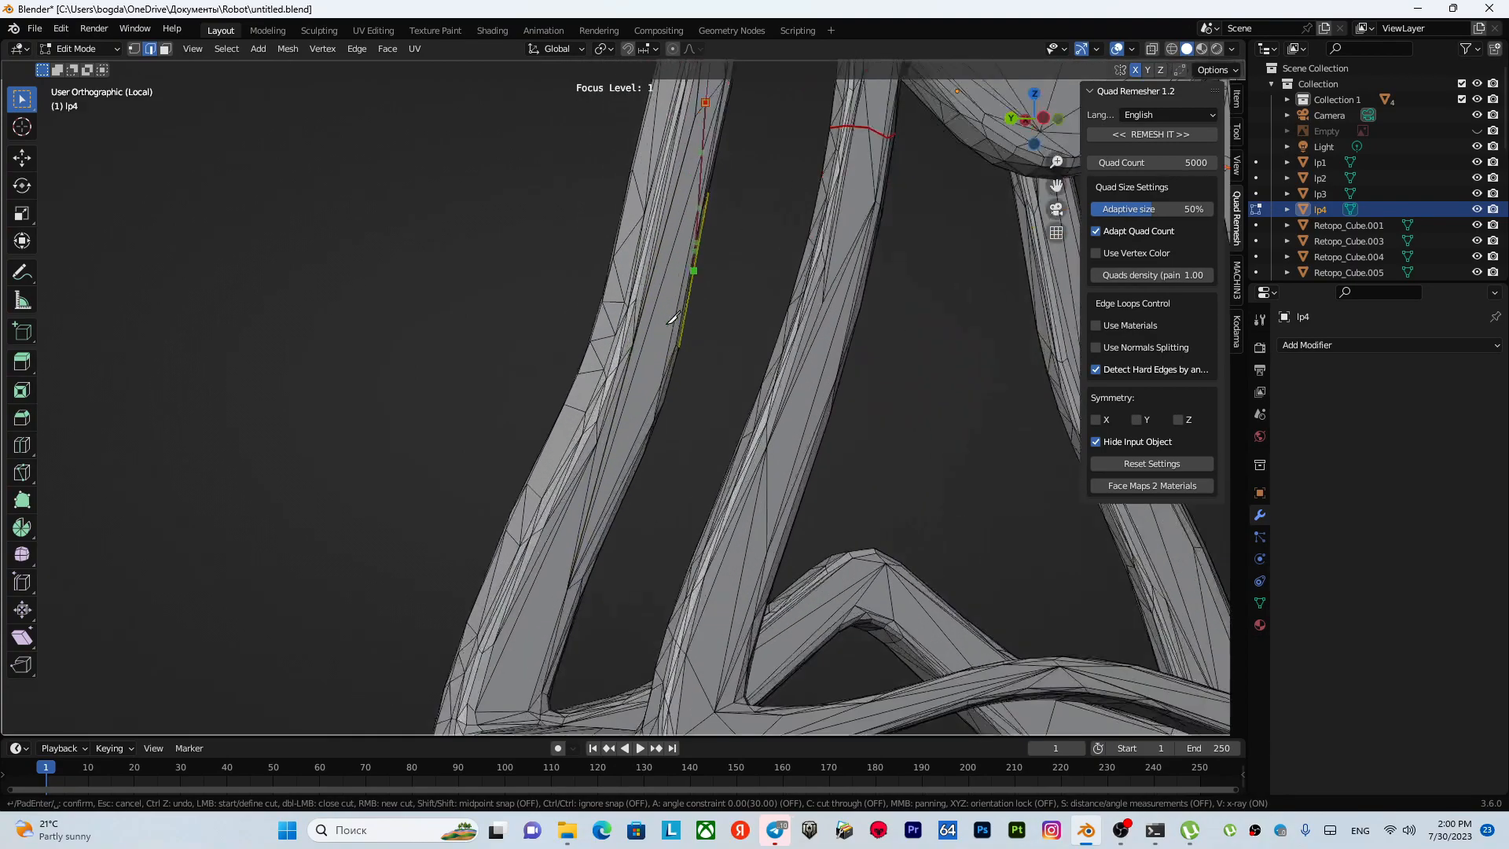
pyautogui.click(629, 467)
pyautogui.click(532, 583)
pyautogui.keyDown('shift'); pyautogui.moveTo(544, 584); pyautogui.dragTo(652, 213, button='middle'); pyautogui.keyUp('shift')
pyautogui.click(653, 212)
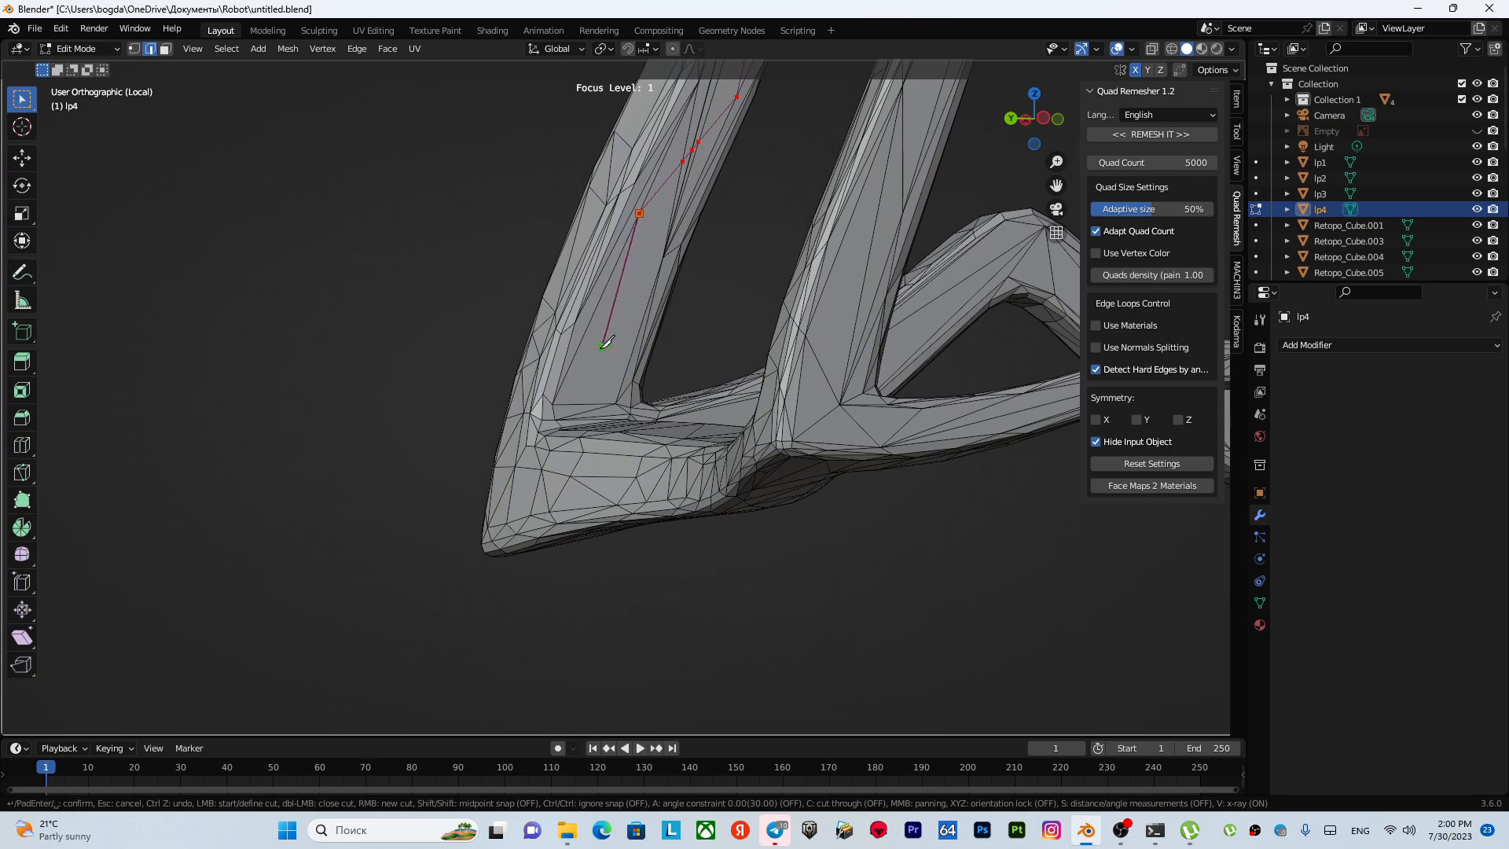
pyautogui.click(596, 392)
# - Continue the knife cut along the inner face of the bottom rail towards the starting post
pyautogui.moveTo(597, 392); pyautogui.dragTo(481, 434, button='middle')
pyautogui.click(776, 396)
pyautogui.moveTo(481, 434); pyautogui.dragTo(531, 430, button='middle')
pyautogui.scroll(3, 530, 428)
pyautogui.click(508, 434)
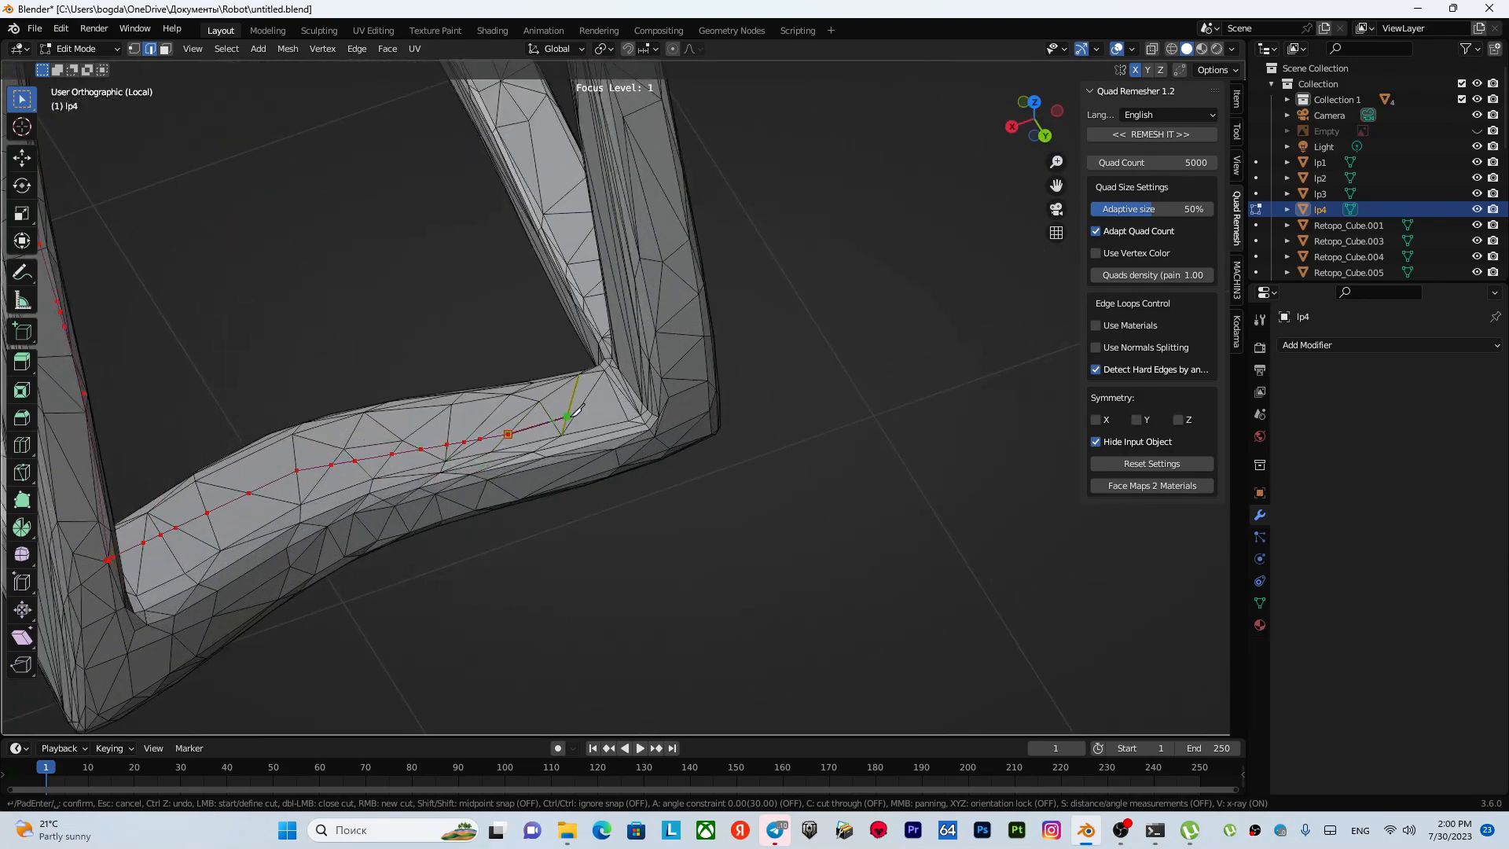
# - Finish the knife cut up the starting post to its seam ring and mark the whole loop as a seam
pyautogui.moveTo(509, 431); pyautogui.dragTo(529, 337, button='middle')
pyautogui.scroll(-6, 557, 362)
pyautogui.scroll(4, 562, 343)
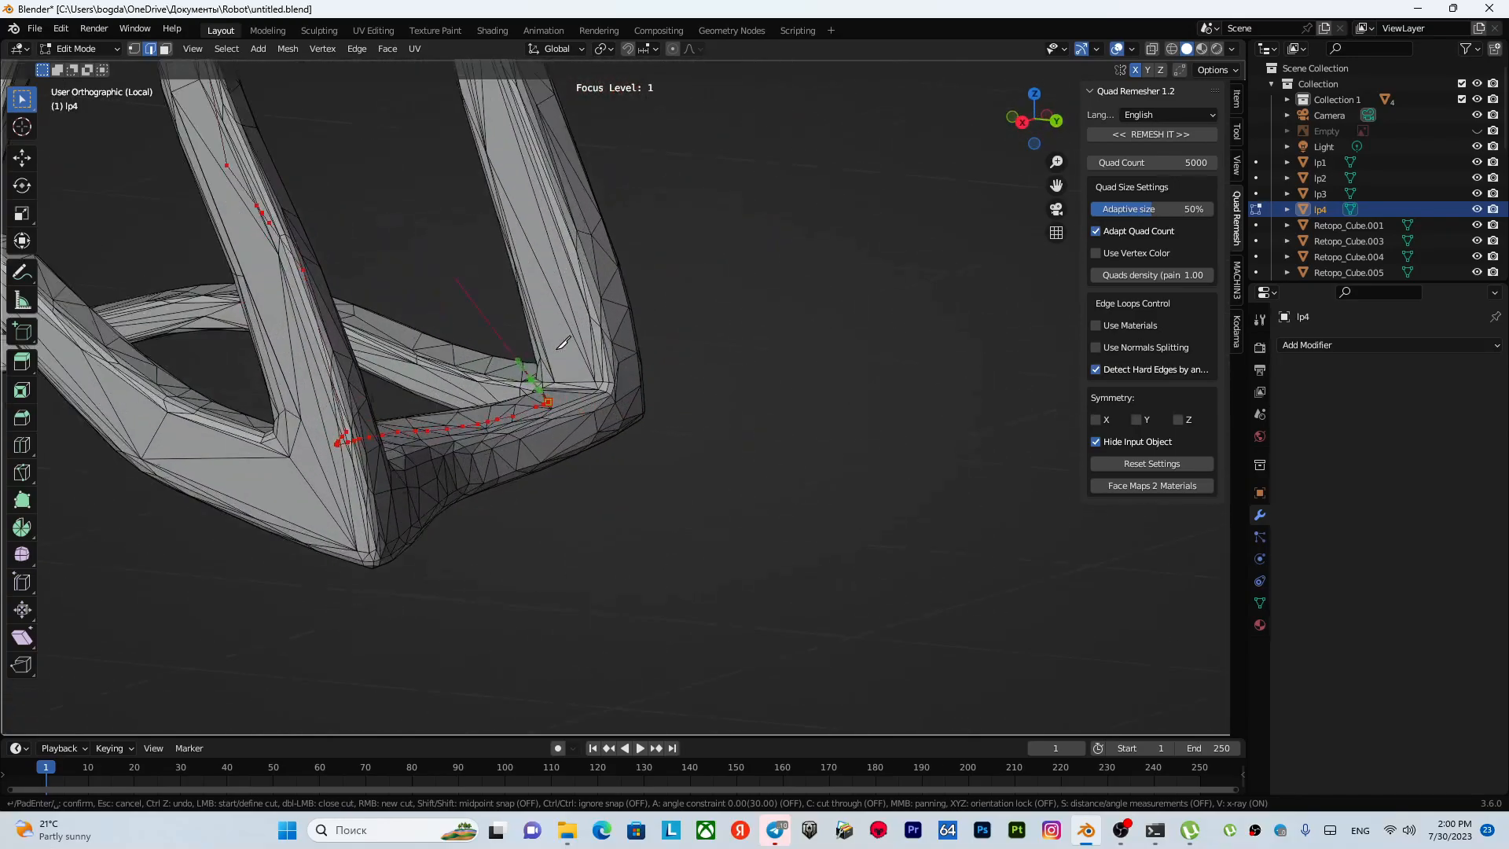
pyautogui.click(548, 268)
pyautogui.keyDown('shift'); pyautogui.moveTo(548, 268); pyautogui.dragTo(615, 478, button='middle'); pyautogui.keyUp('shift')
pyautogui.click(527, 328)
pyautogui.keyDown('shift'); pyautogui.moveTo(527, 328); pyautogui.dragTo(619, 481, button='middle'); pyautogui.keyUp('shift')
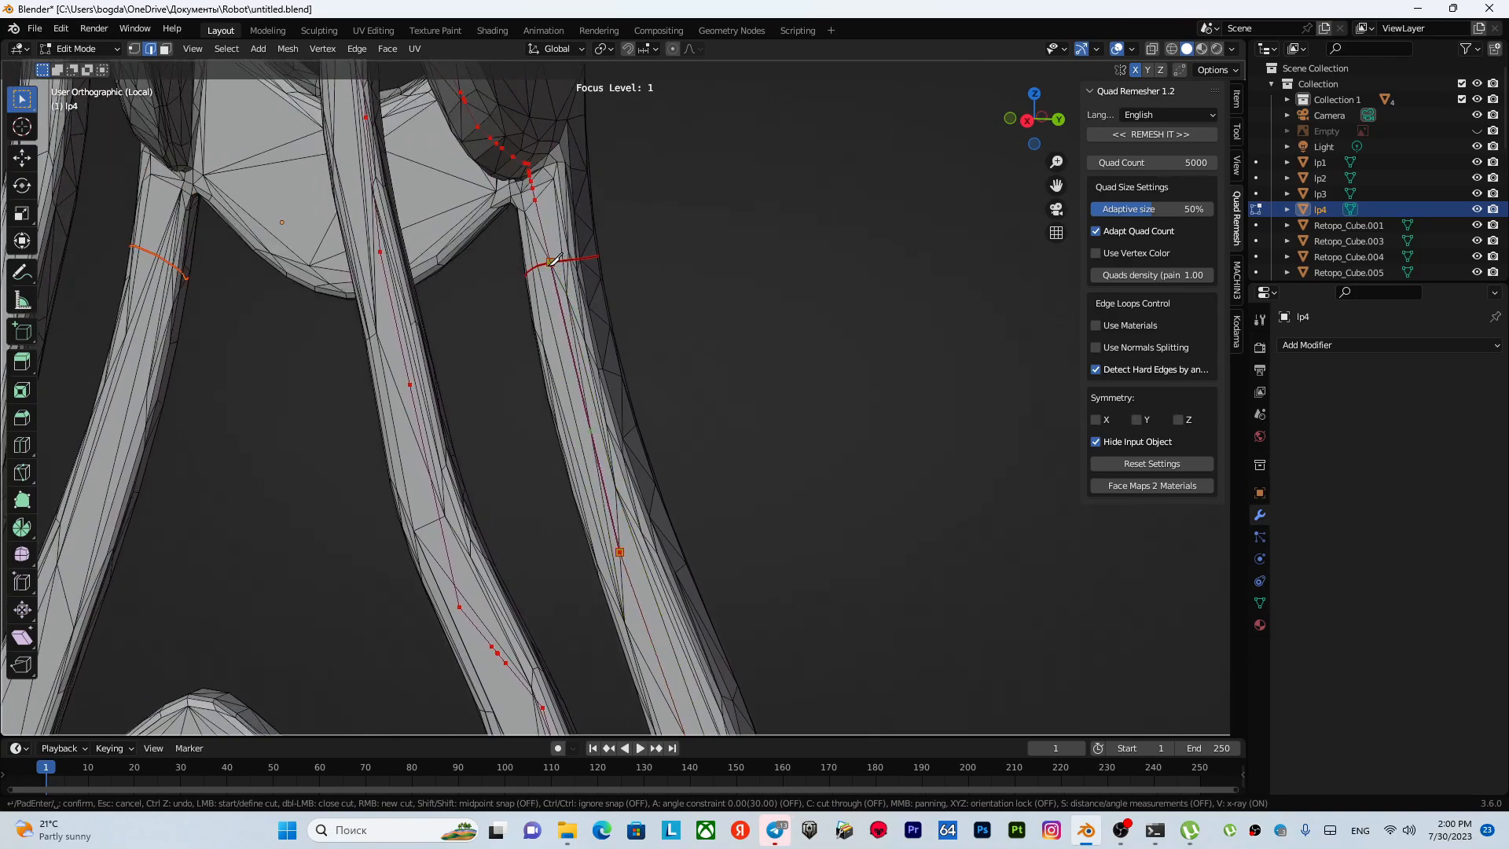
pyautogui.press('Return')
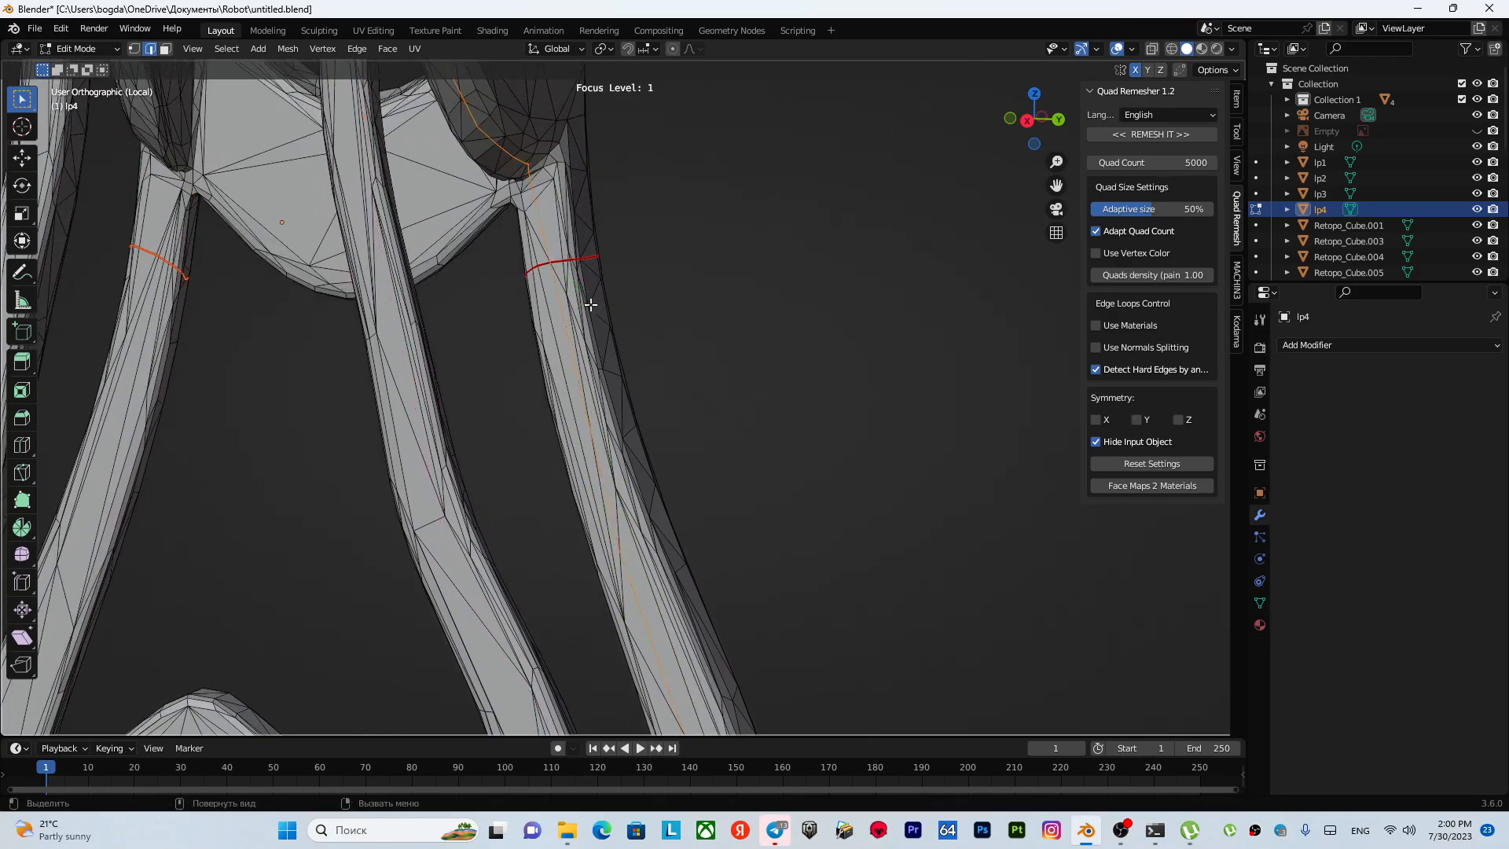
pyautogui.rightClick(598, 352)
pyautogui.click(599, 351)
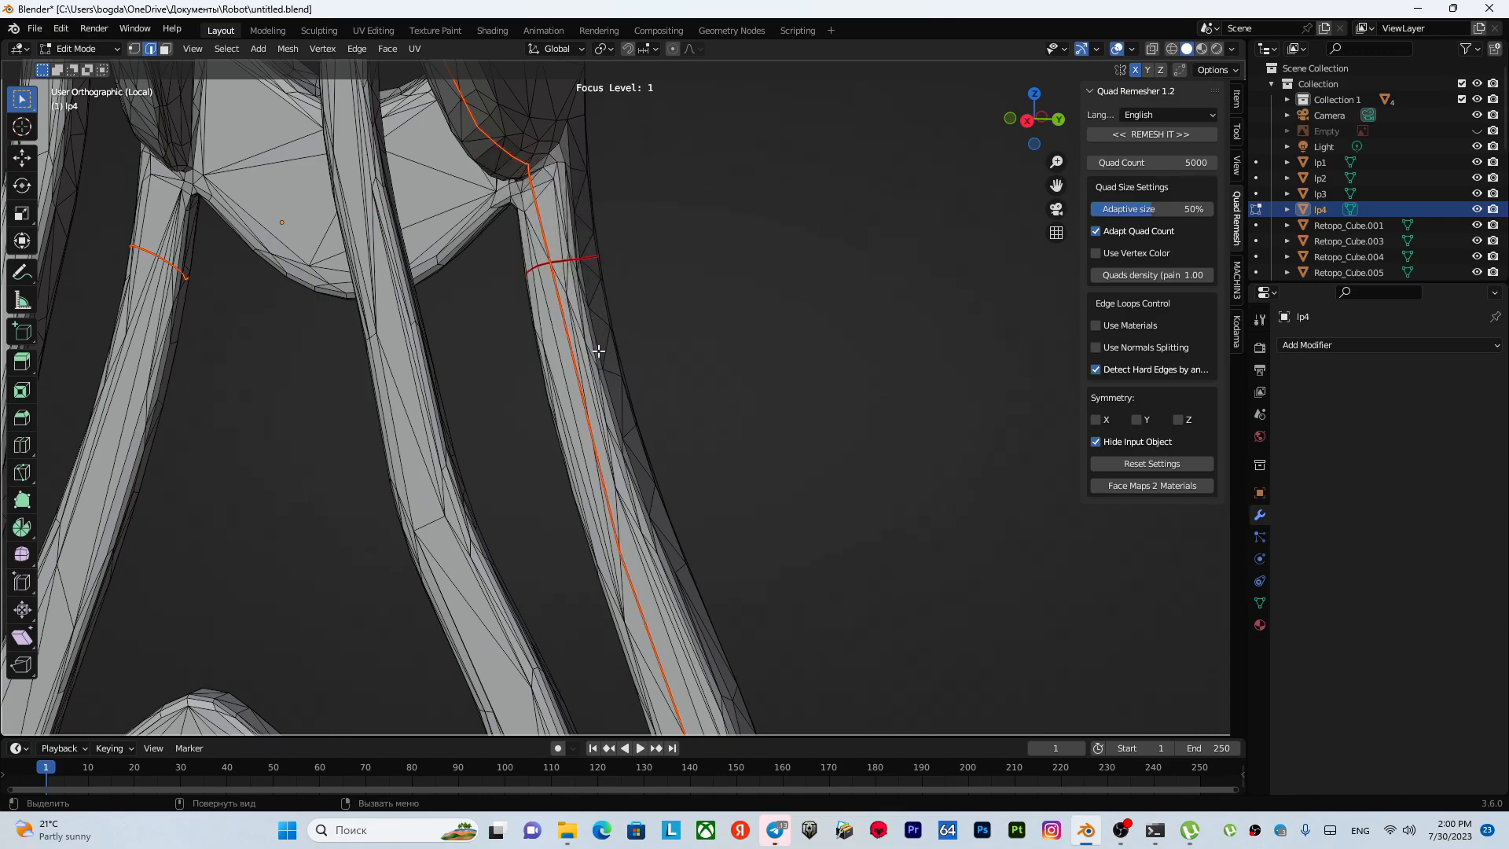
# - Begin a knife cut at the opposite post's seam ring and run it down the post's inner face
pyautogui.scroll(-5, 599, 352)
pyautogui.moveTo(599, 351)
pyautogui.mouseDown(button='middle')
pyautogui.moveTo(573, 404)
pyautogui.moveTo(426, 450)
pyautogui.moveTo(421, 381)
pyautogui.moveTo(718, 347)
pyautogui.moveTo(627, 359)
pyautogui.moveTo(718, 404)
pyautogui.moveTo(653, 421)
pyautogui.moveTo(540, 398)
pyautogui.moveTo(597, 368)
pyautogui.mouseUp(button='middle')
pyautogui.scroll(5, 627, 359)
pyautogui.scroll(-2, 718, 404)
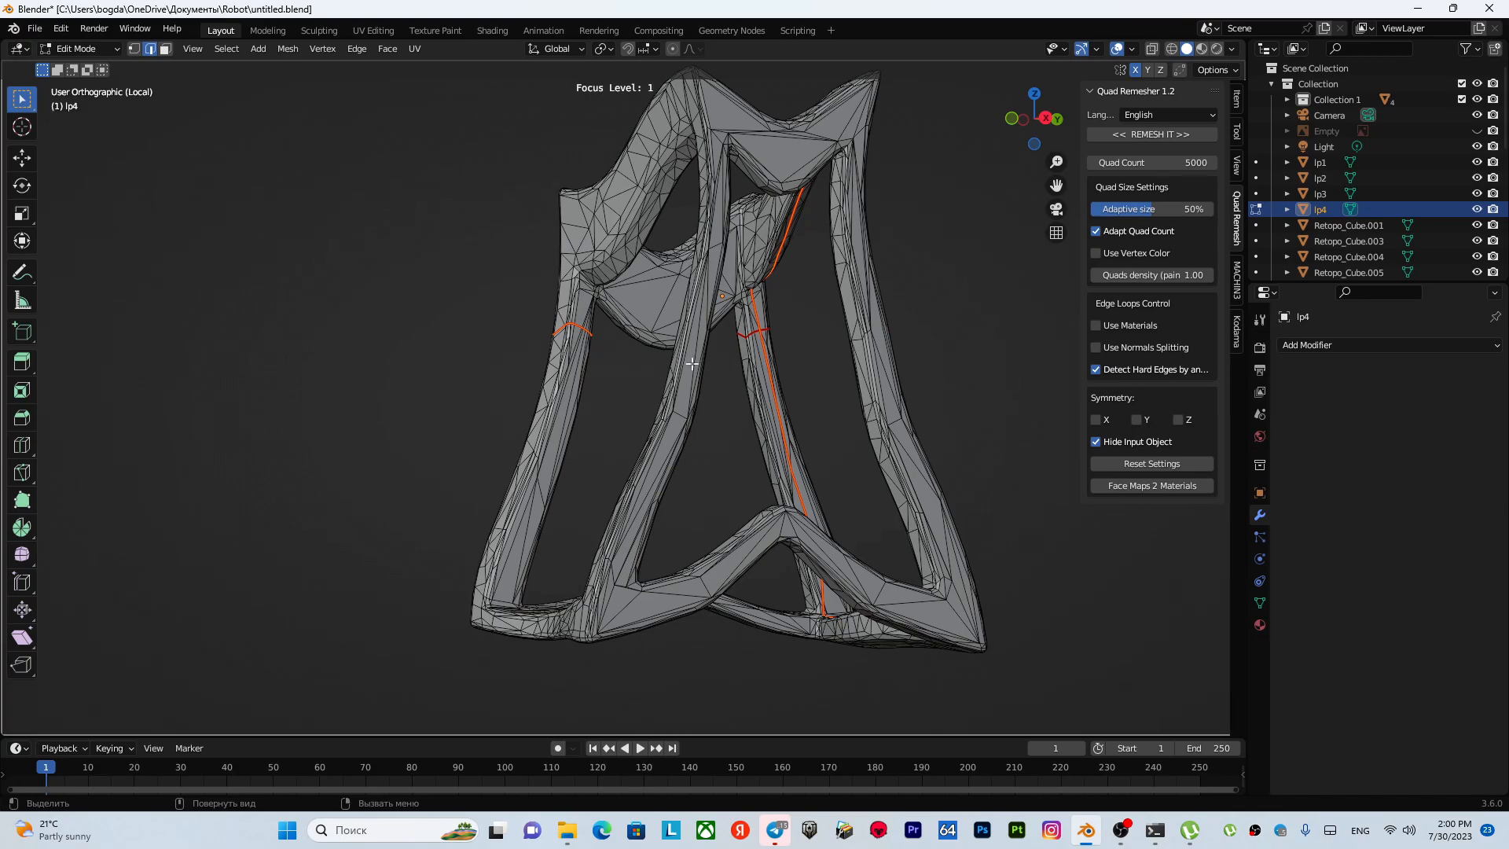
pyautogui.scroll(2, 675, 346)
pyautogui.press('k')
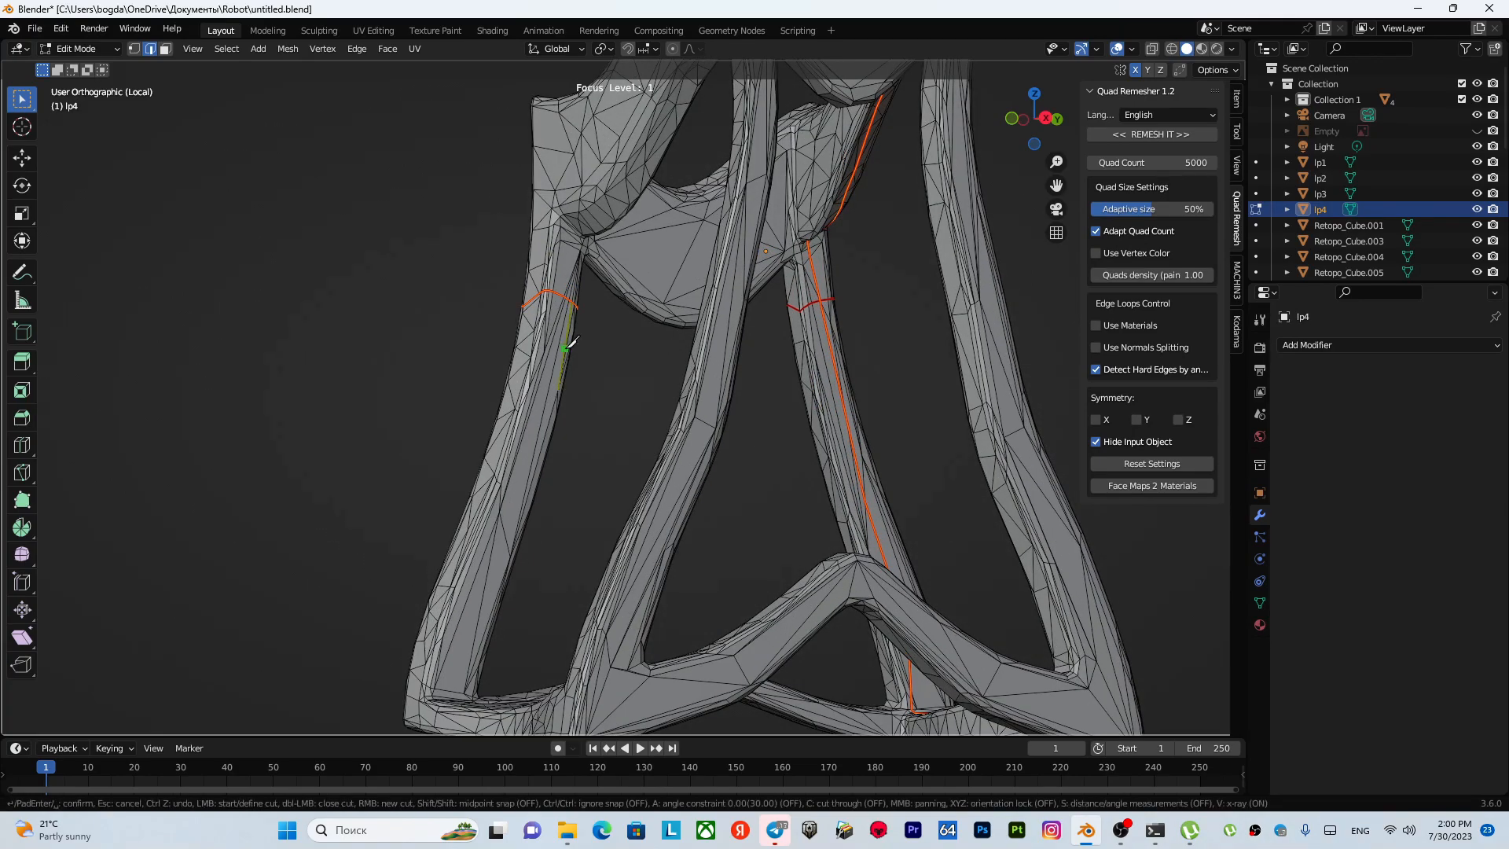
pyautogui.scroll(2, 571, 341)
pyautogui.click(539, 252)
pyautogui.click(489, 502)
pyautogui.keyDown('shift'); pyautogui.moveTo(488, 513); pyautogui.dragTo(602, 331, button='middle'); pyautogui.keyUp('shift')
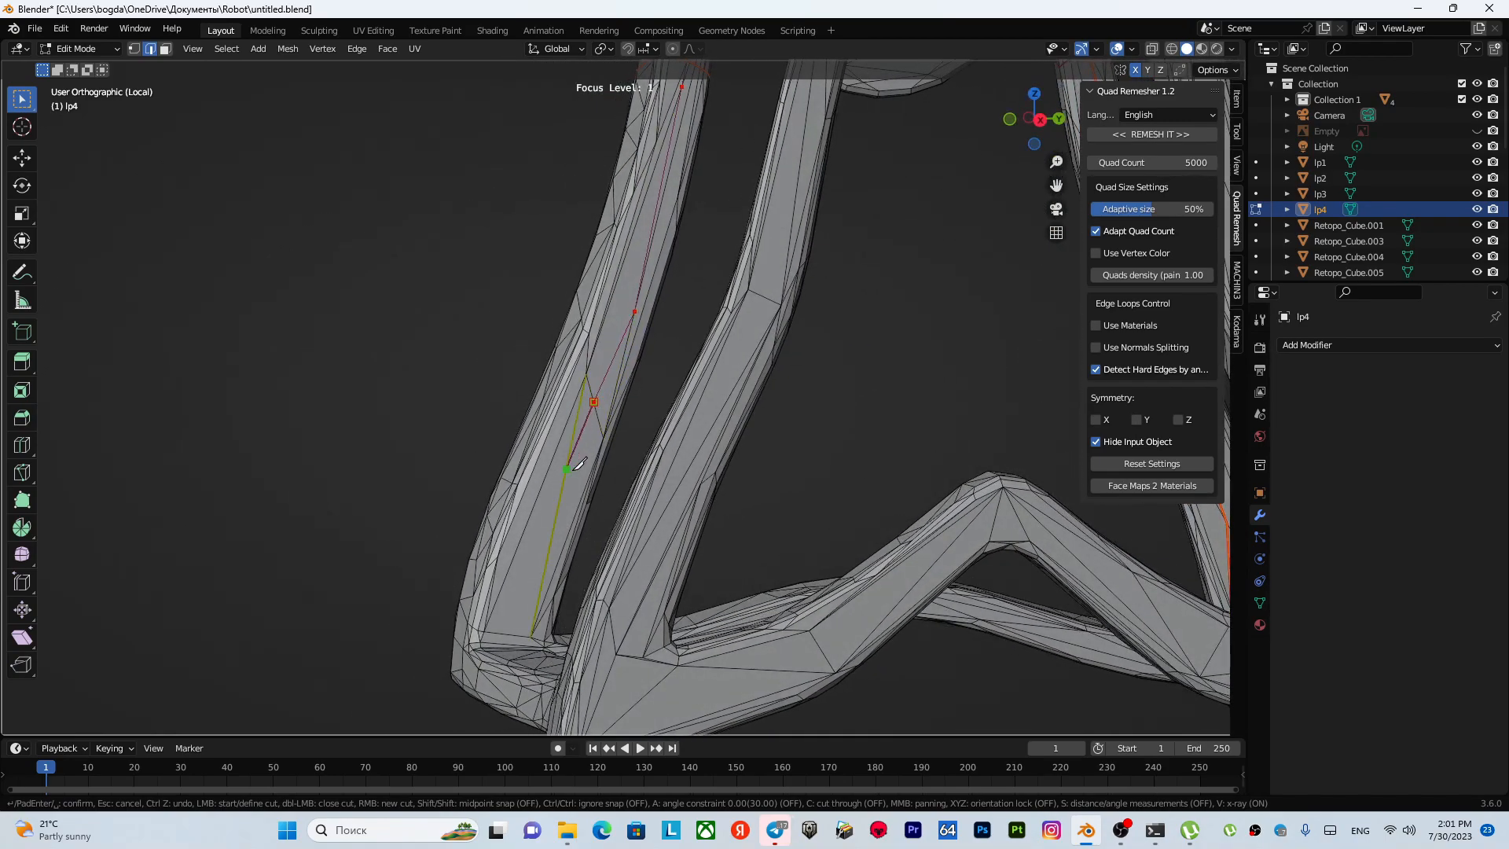
# - Continue the knife cut along the inner face of this side's bottom rail to the next post
pyautogui.moveTo(519, 625); pyautogui.dragTo(606, 623, button='middle')
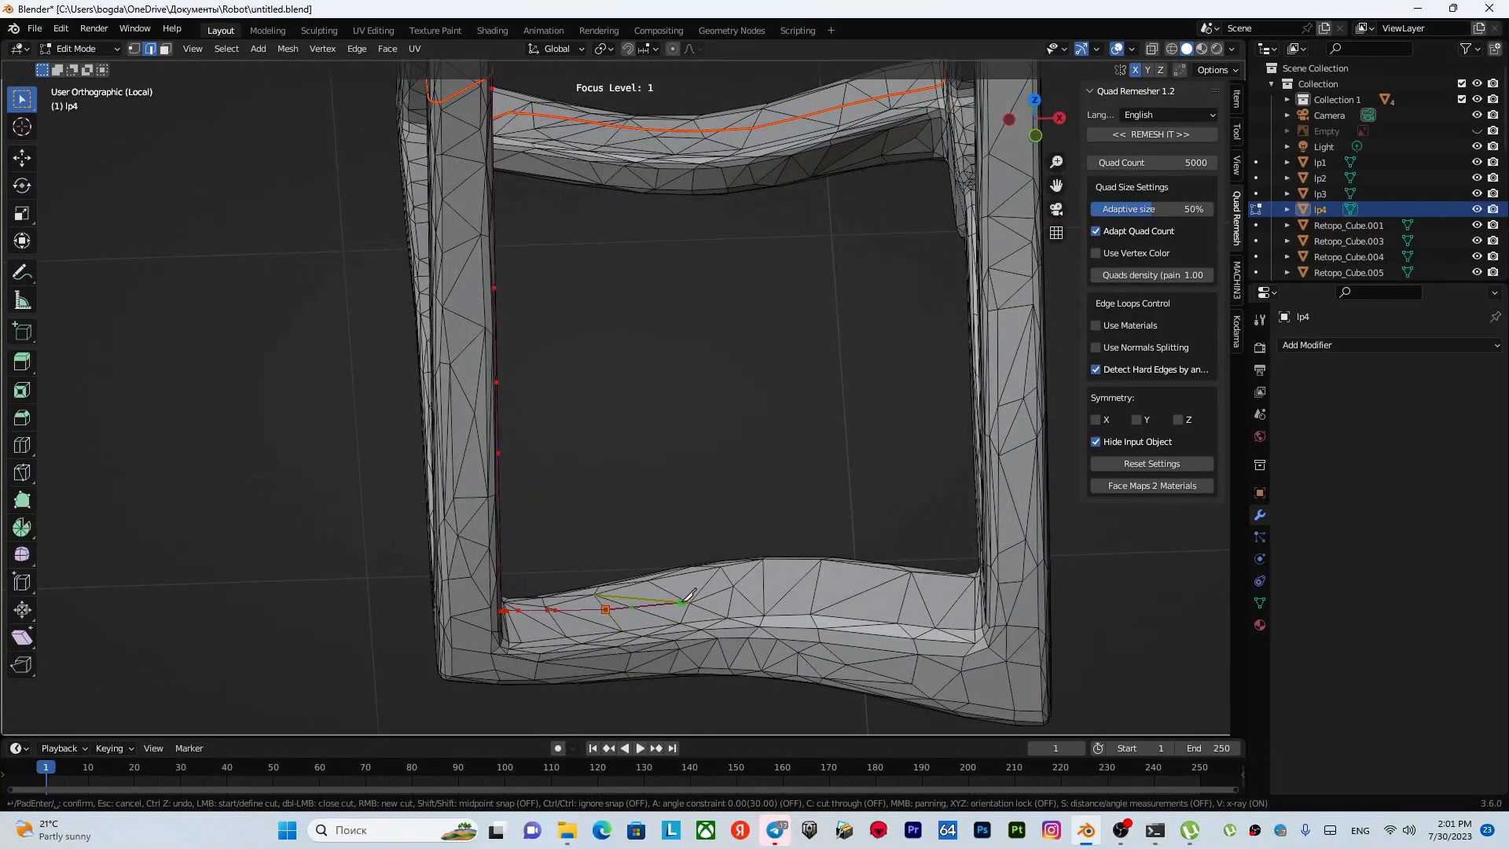
pyautogui.moveTo(697, 592); pyautogui.dragTo(610, 459, button='middle')
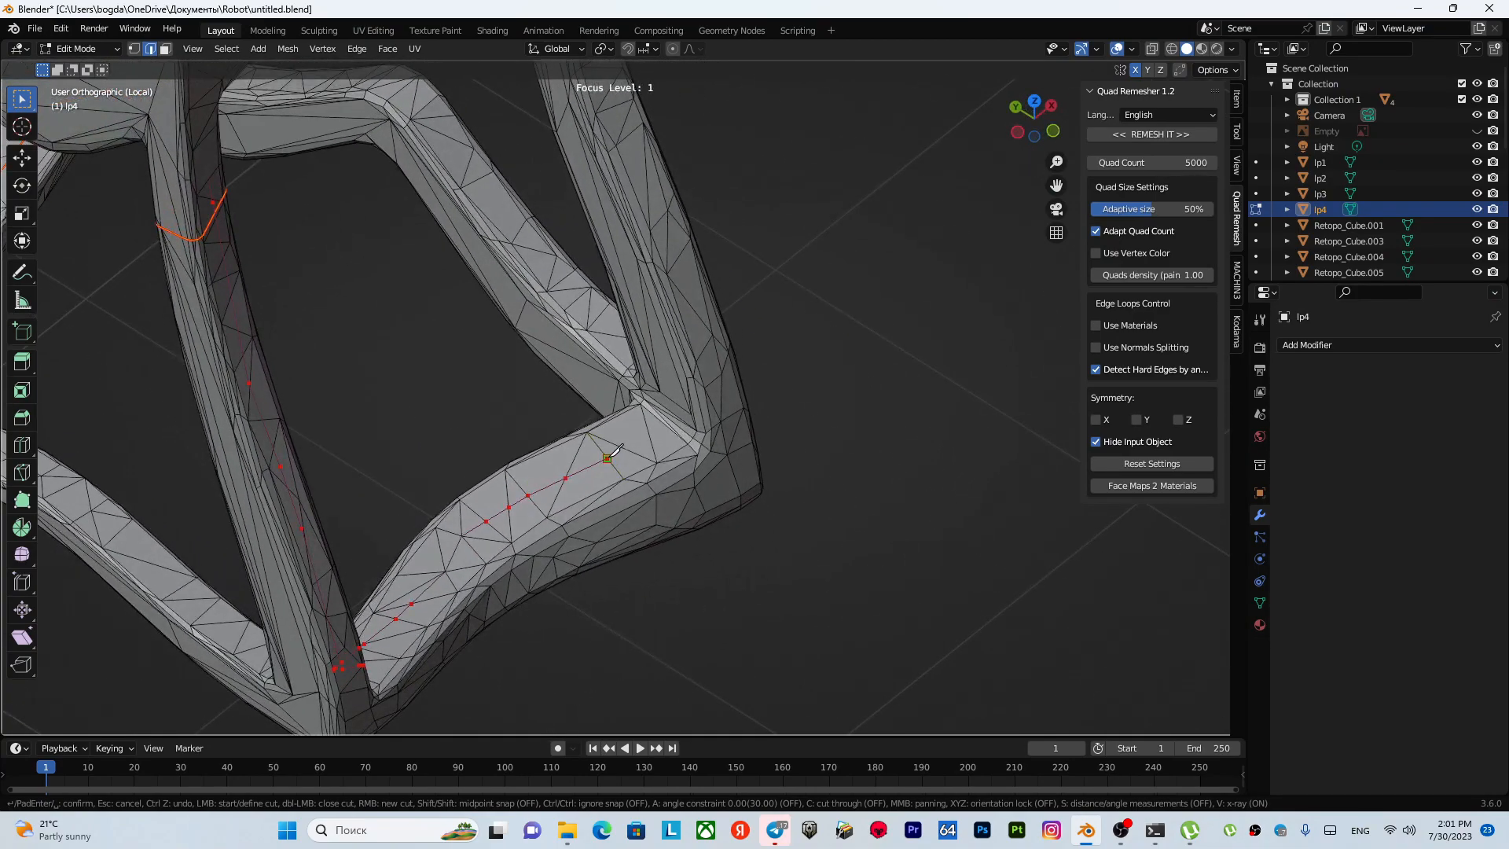
pyautogui.scroll(4, 605, 472)
# - Extend the knife cut from the bottom corner up the inner face of the next post towards the upper beam
pyautogui.moveTo(593, 489); pyautogui.dragTo(541, 413, button='middle')
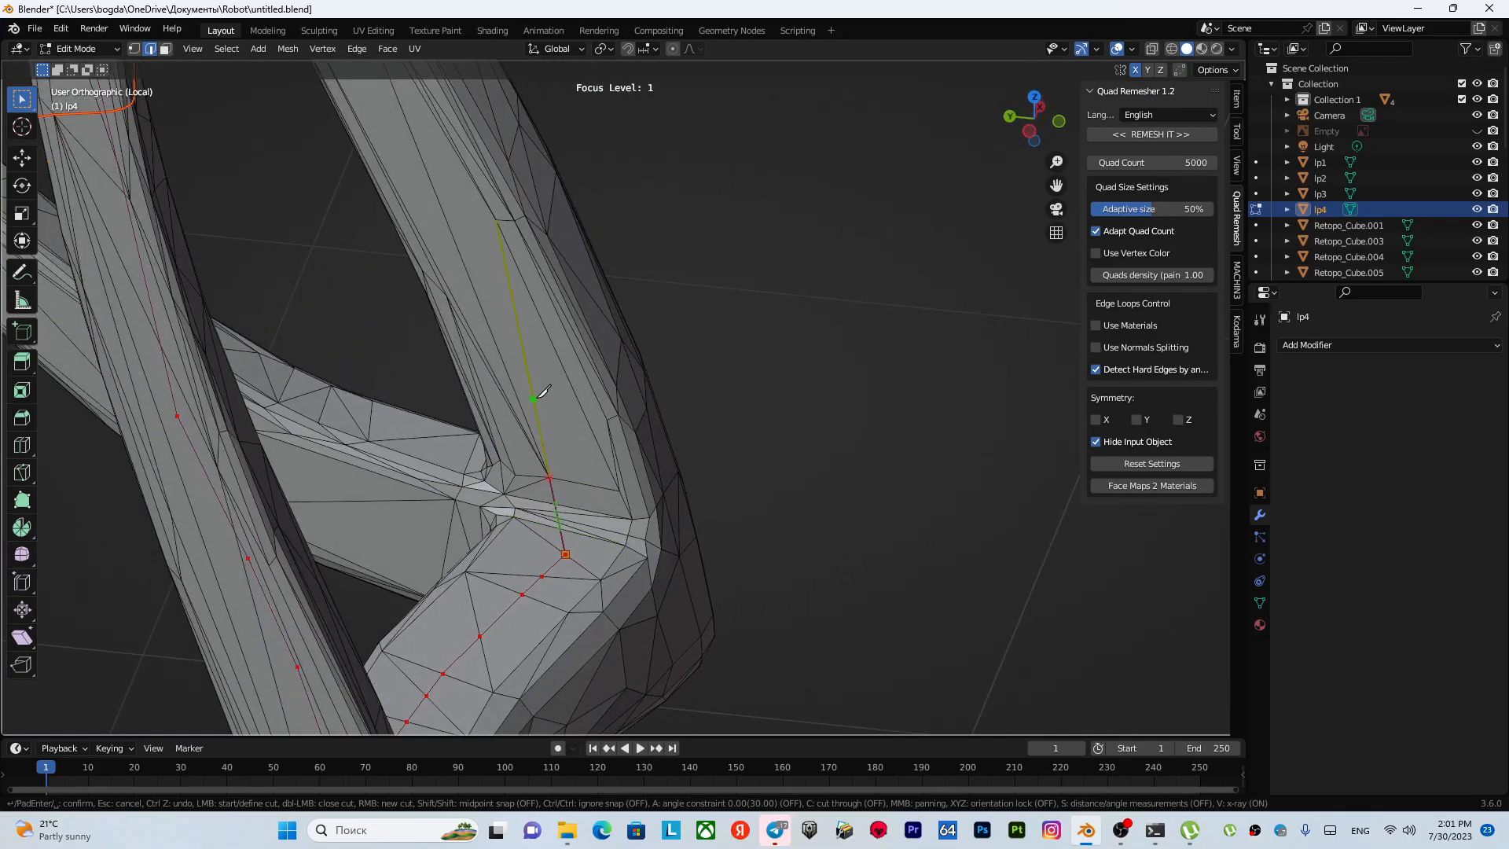
pyautogui.scroll(-4, 511, 260)
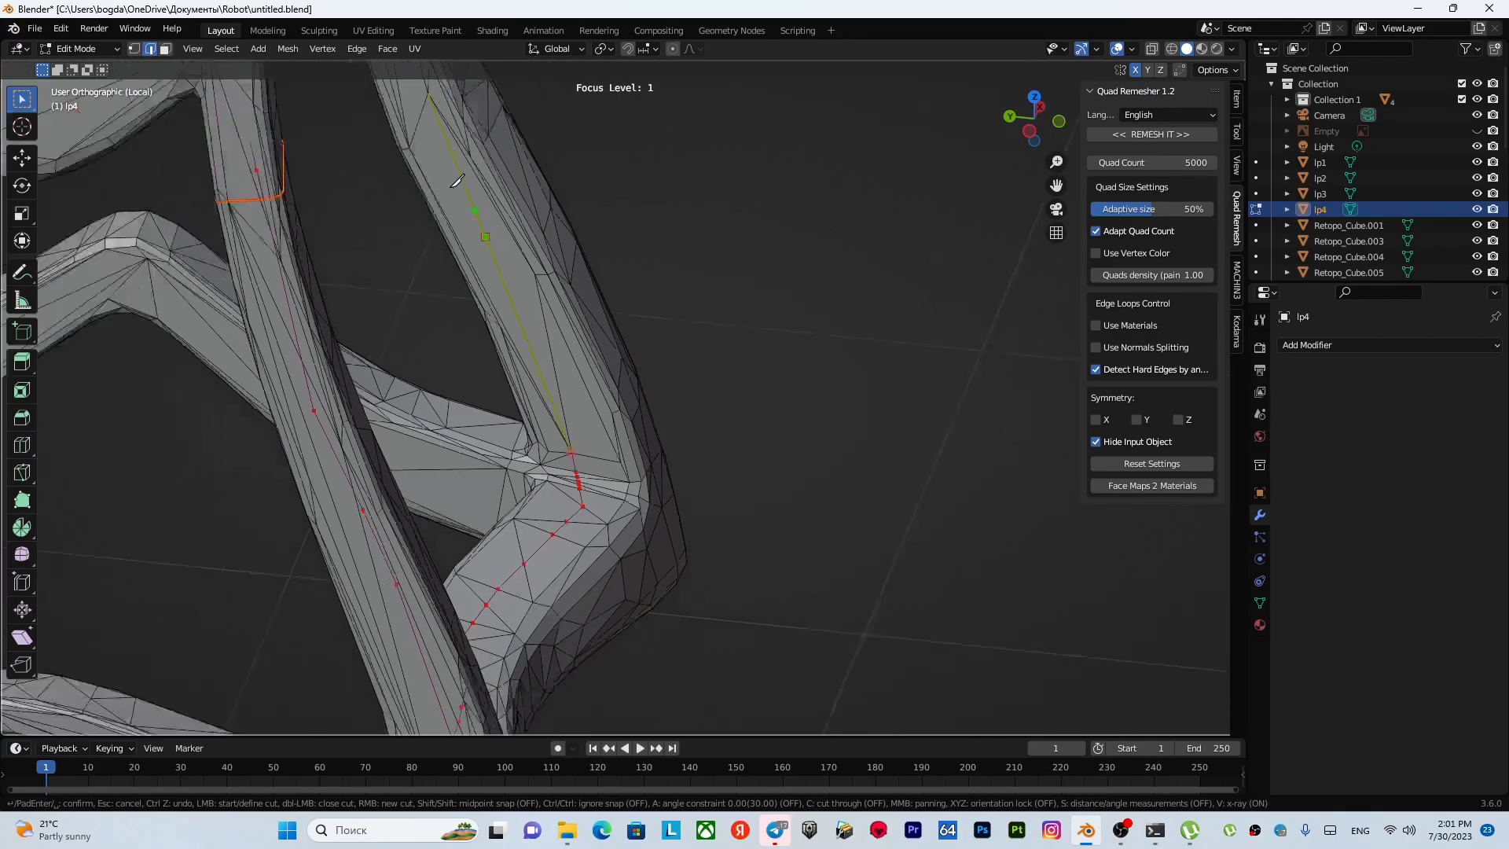
pyautogui.scroll(3, 653, 393)
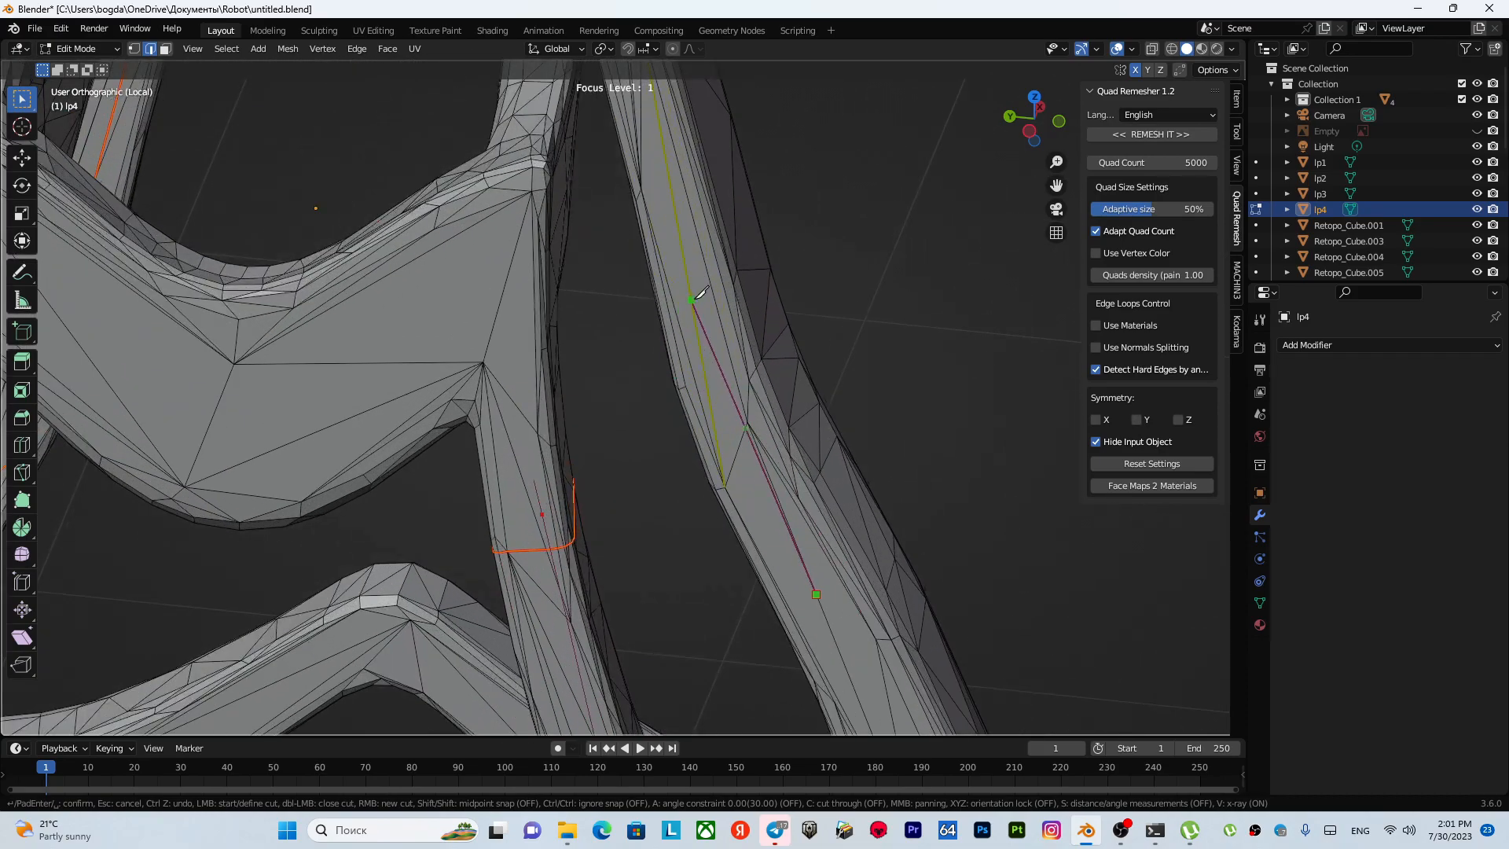
pyautogui.moveTo(699, 284); pyautogui.dragTo(535, 434, button='middle')
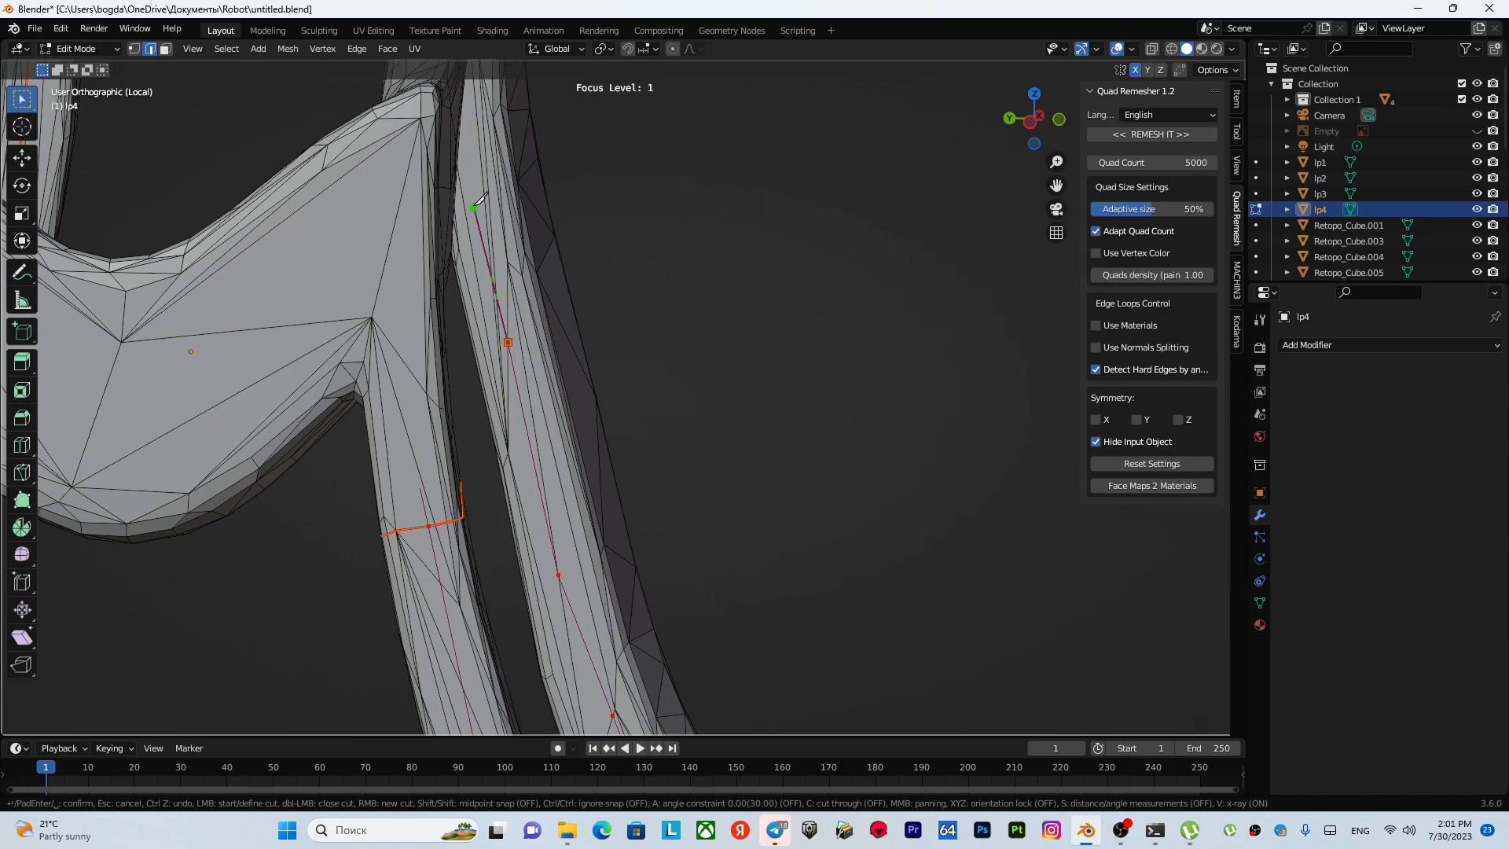
pyautogui.keyDown('shift'); pyautogui.moveTo(470, 201); pyautogui.dragTo(579, 432, button='middle'); pyautogui.keyUp('shift')
pyautogui.click(572, 382)
# - Continue the knife cut along the underside of this side's upper beam, back towards the ringed post
pyautogui.keyDown('shift'); pyautogui.moveTo(573, 324); pyautogui.dragTo(709, 243, button='middle'); pyautogui.keyUp('shift')
pyautogui.scroll(2, 569, 404)
pyautogui.scroll(-4, 621, 359)
pyautogui.scroll(3, 447, 350)
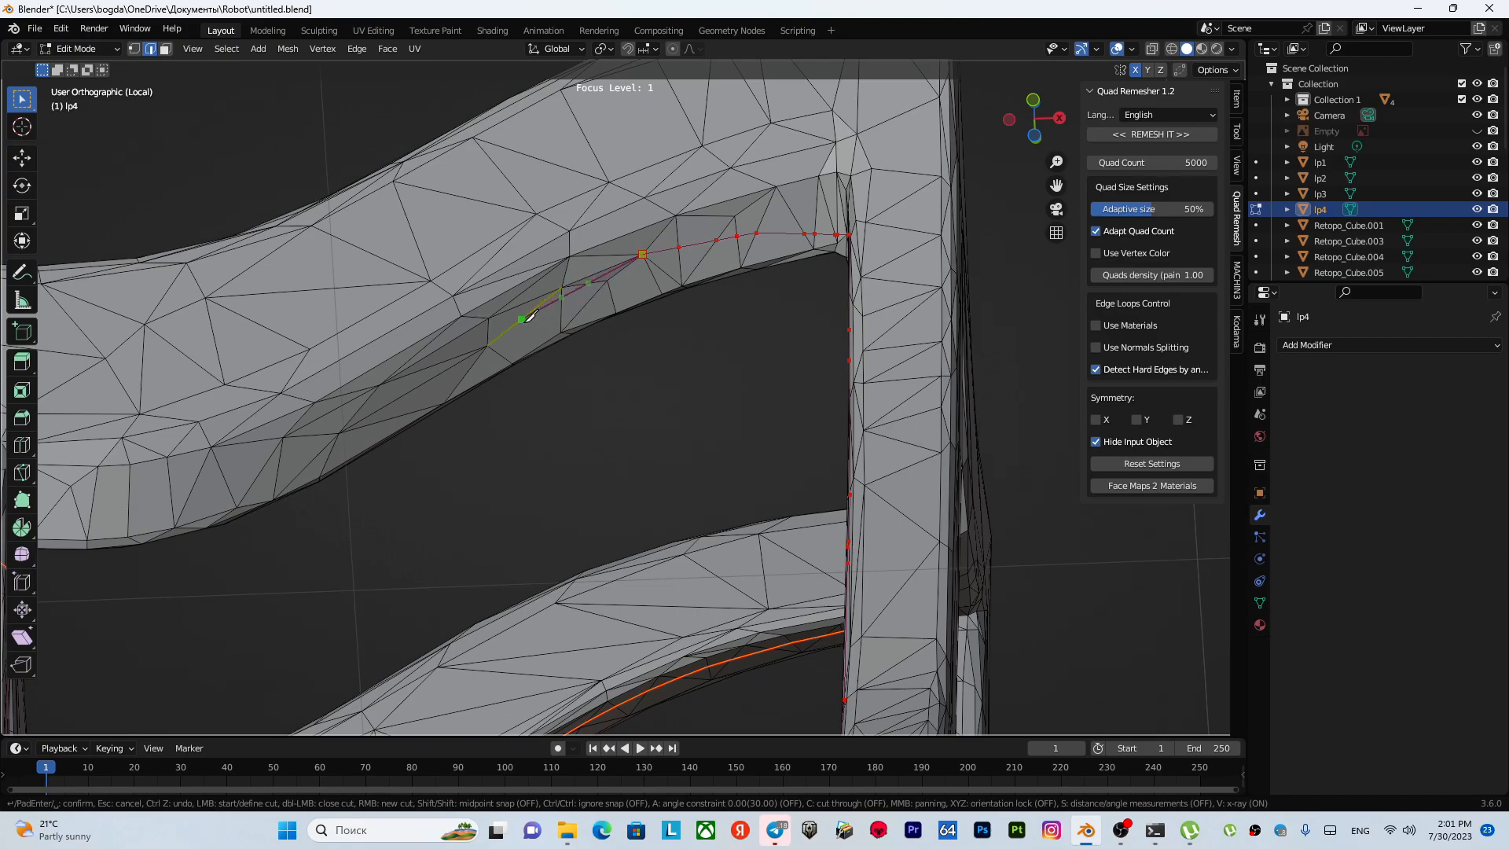
pyautogui.moveTo(518, 318); pyautogui.dragTo(575, 312, button='middle')
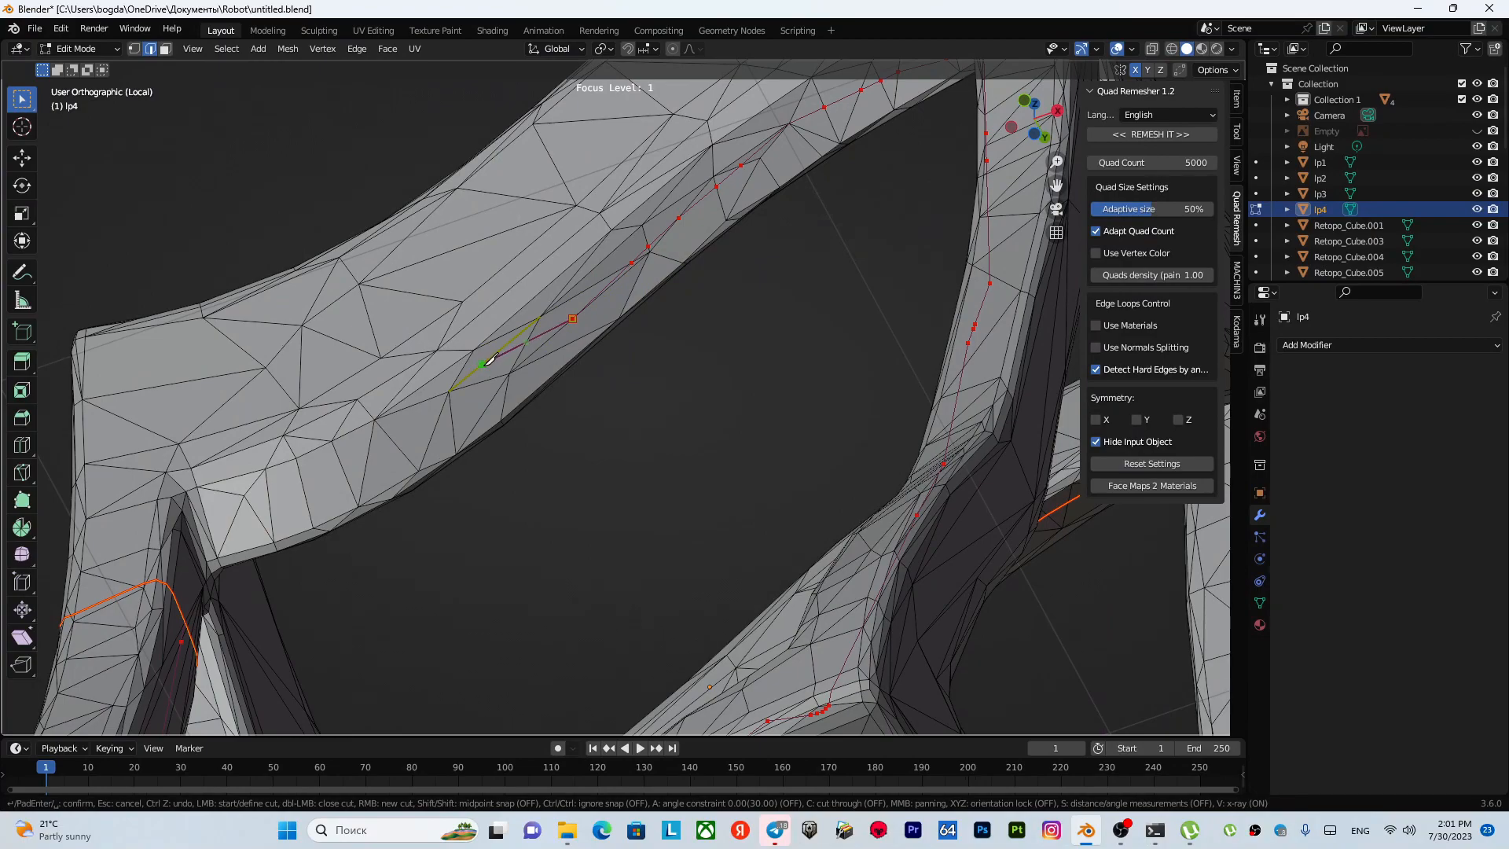
pyautogui.click(394, 442)
pyautogui.keyDown('shift'); pyautogui.moveTo(394, 443); pyautogui.dragTo(678, 292, button='middle'); pyautogui.keyUp('shift')
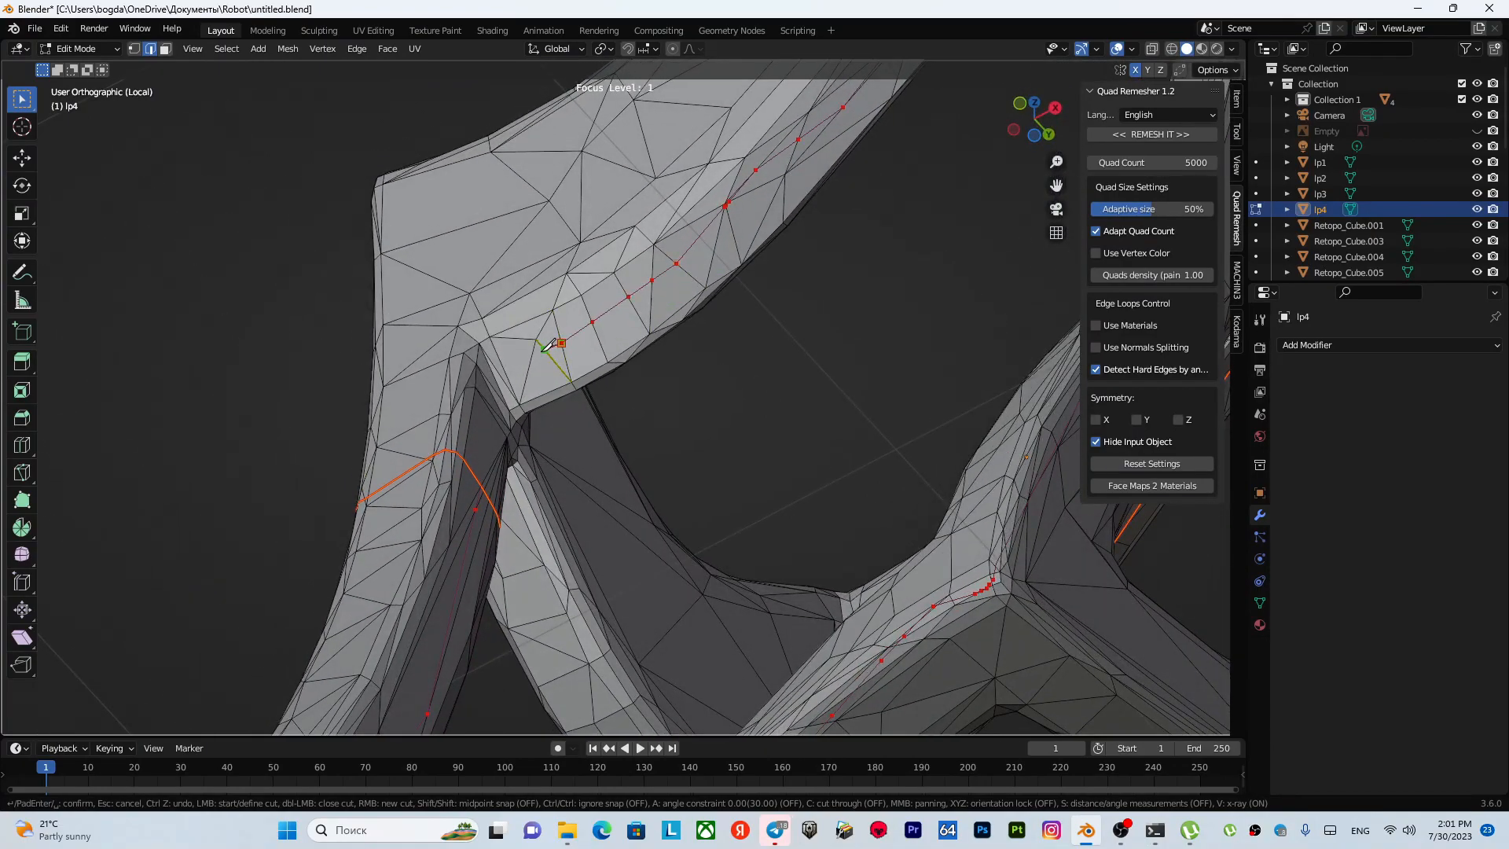
# - Close the knife cut at the ringed post's seam ring and mark the new loop as a seam
pyautogui.moveTo(519, 361); pyautogui.dragTo(635, 291, button='middle')
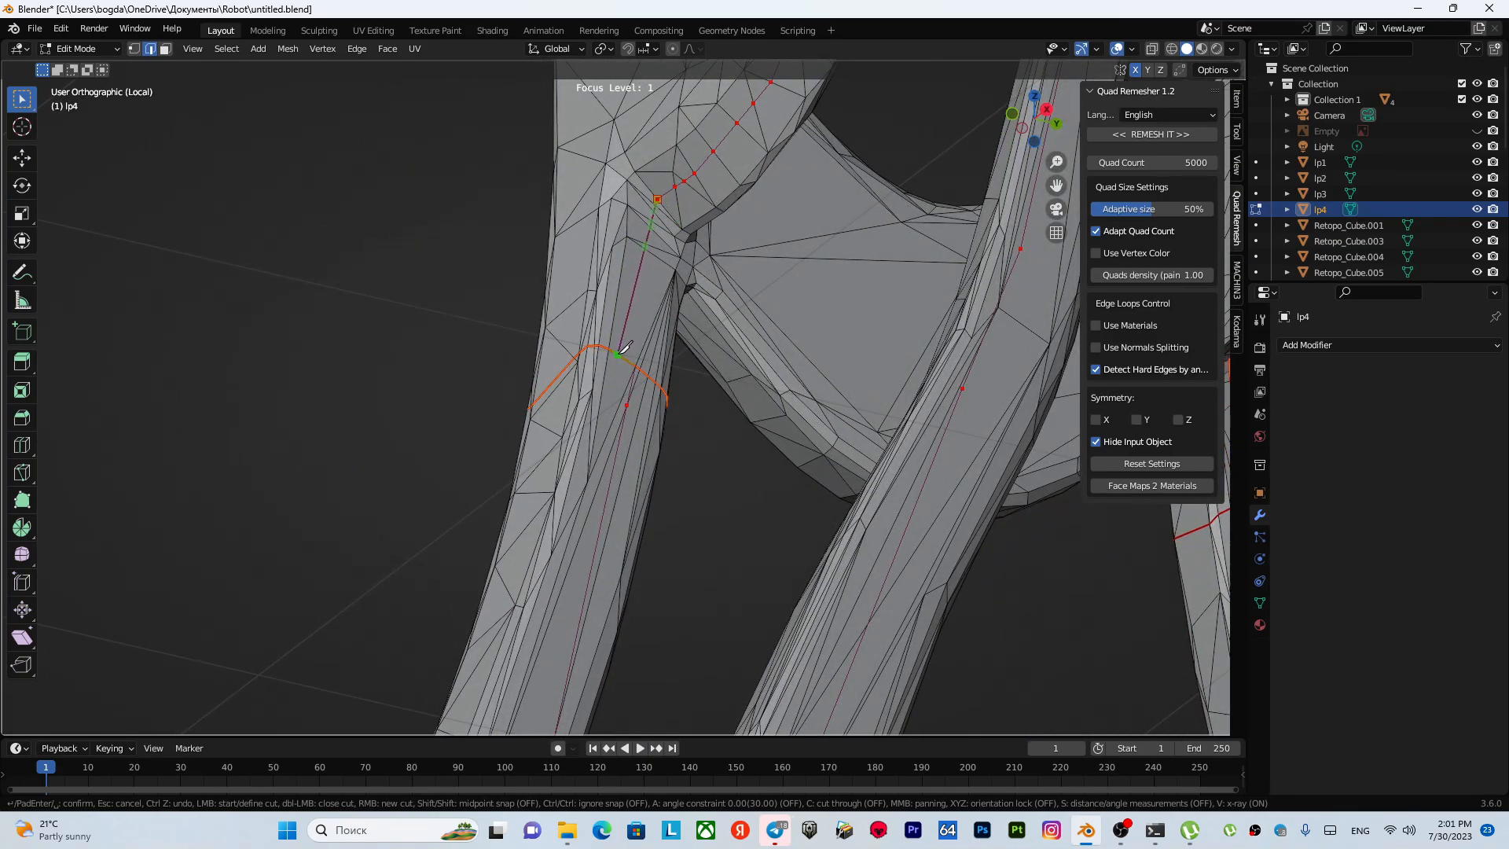
pyautogui.press('Return')
pyautogui.press('u')
pyautogui.click(669, 353)
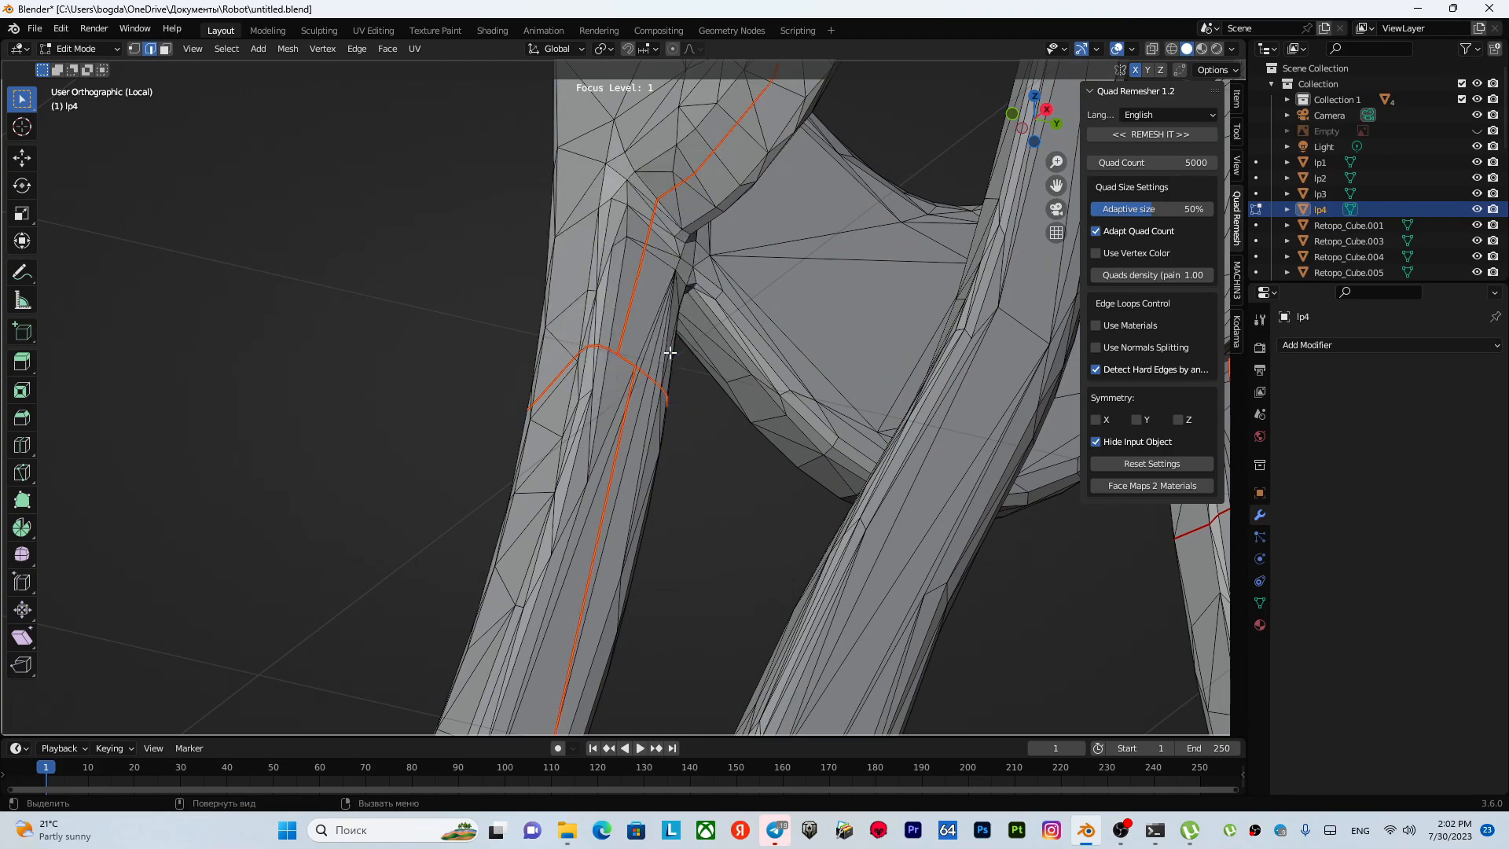
# - Mark the edge bridging the gap in the bottom rail's seam line as a seam
pyautogui.scroll(-8, 630, 285)
pyautogui.moveTo(731, 381); pyautogui.dragTo(852, 431, button='middle')
pyautogui.keyDown('shift'); pyautogui.moveTo(759, 557); pyautogui.dragTo(737, 422, button='middle'); pyautogui.keyUp('shift')
pyautogui.moveTo(737, 422); pyautogui.dragTo(737, 489, button='middle')
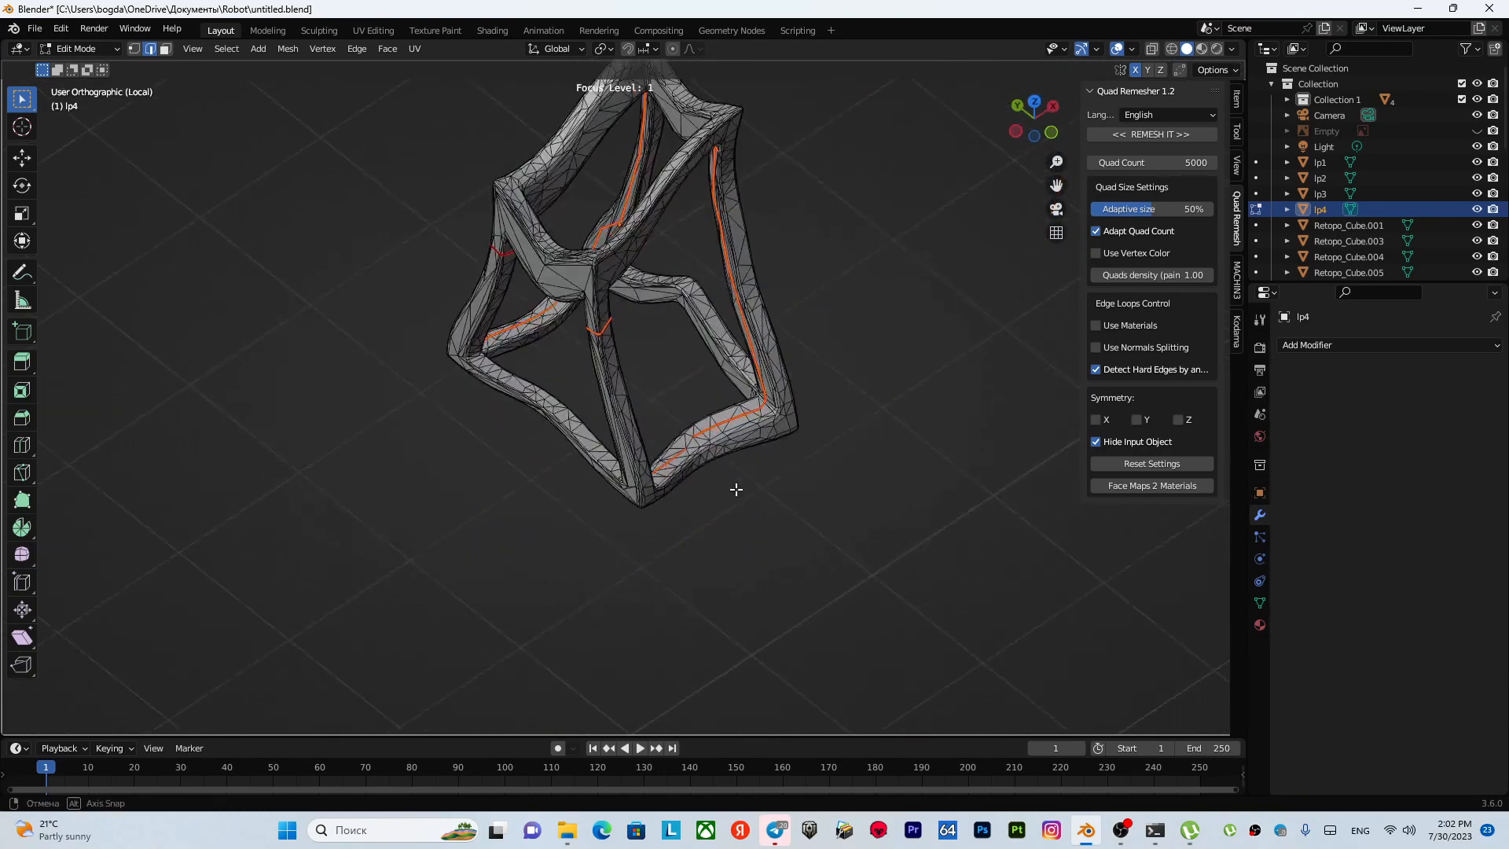
pyautogui.scroll(6, 727, 492)
pyautogui.keyDown('shift'); pyautogui.moveTo(781, 537); pyautogui.dragTo(586, 359, button='middle'); pyautogui.keyUp('shift')
pyautogui.scroll(2, 587, 359)
pyautogui.click(618, 316)
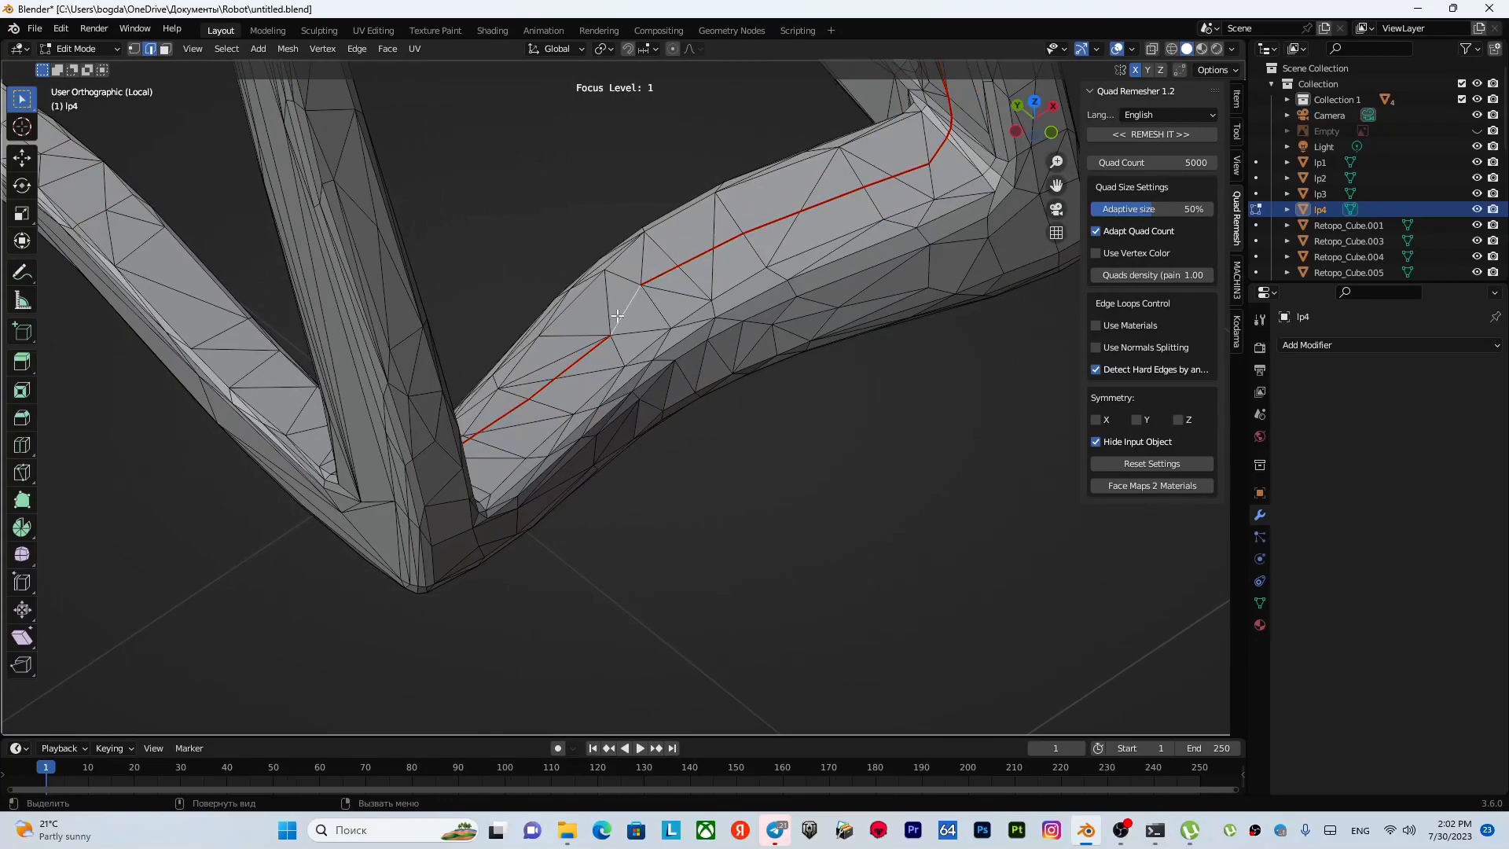
pyautogui.press('u')
pyautogui.click(616, 315)
# - Knife-cut across the gap at the foot of the ringed post and mark the cut as a seam, joining post and rail seams
pyautogui.scroll(-9, 616, 316)
pyautogui.keyDown('shift'); pyautogui.moveTo(593, 294); pyautogui.dragTo(474, 300, button='middle'); pyautogui.keyUp('shift')
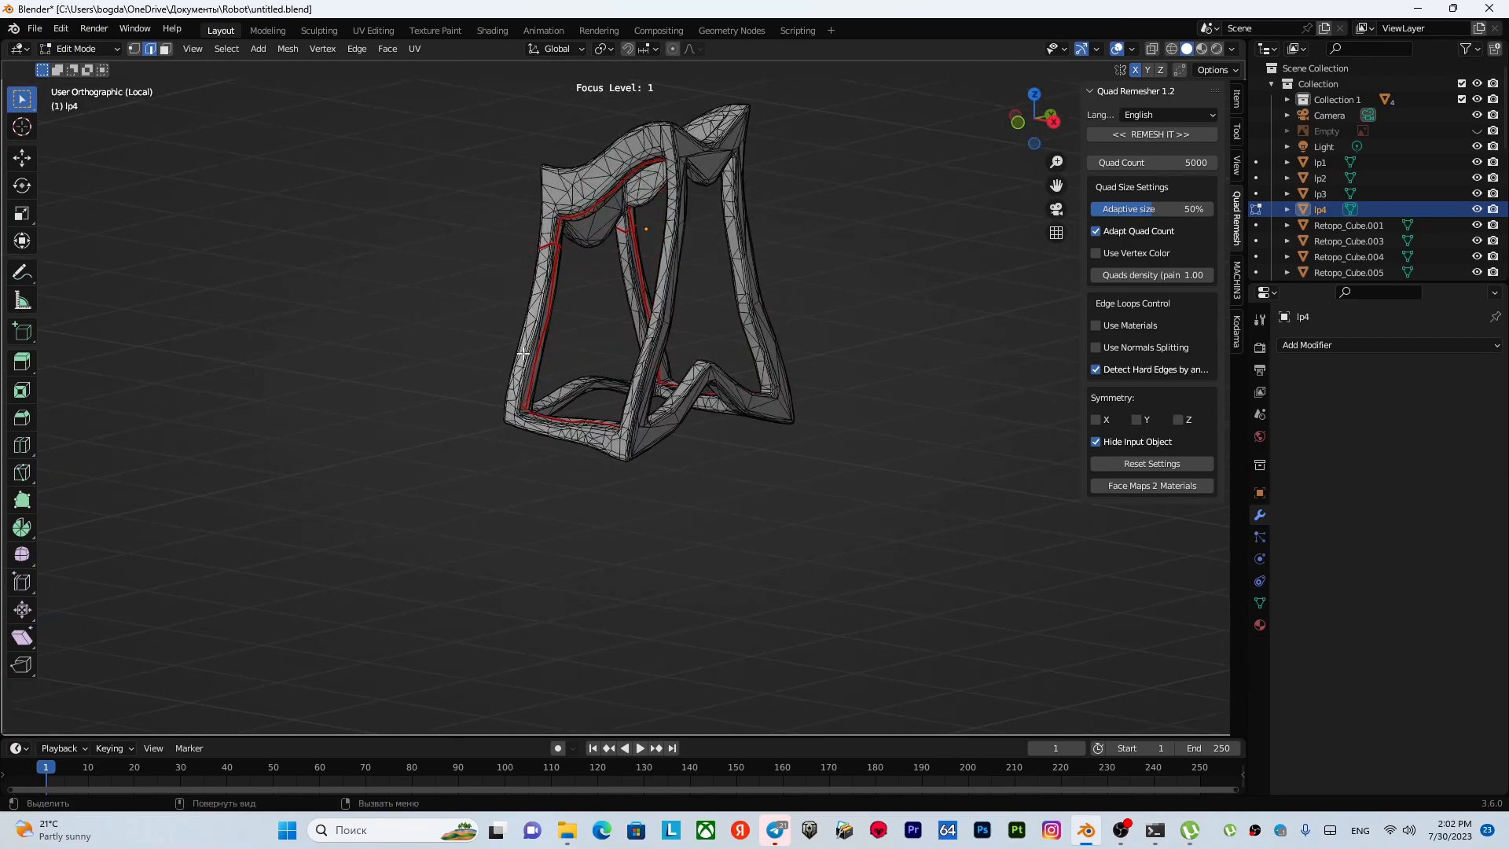
pyautogui.scroll(10, 518, 348)
pyautogui.moveTo(666, 397); pyautogui.dragTo(633, 431, button='middle')
pyautogui.press('k')
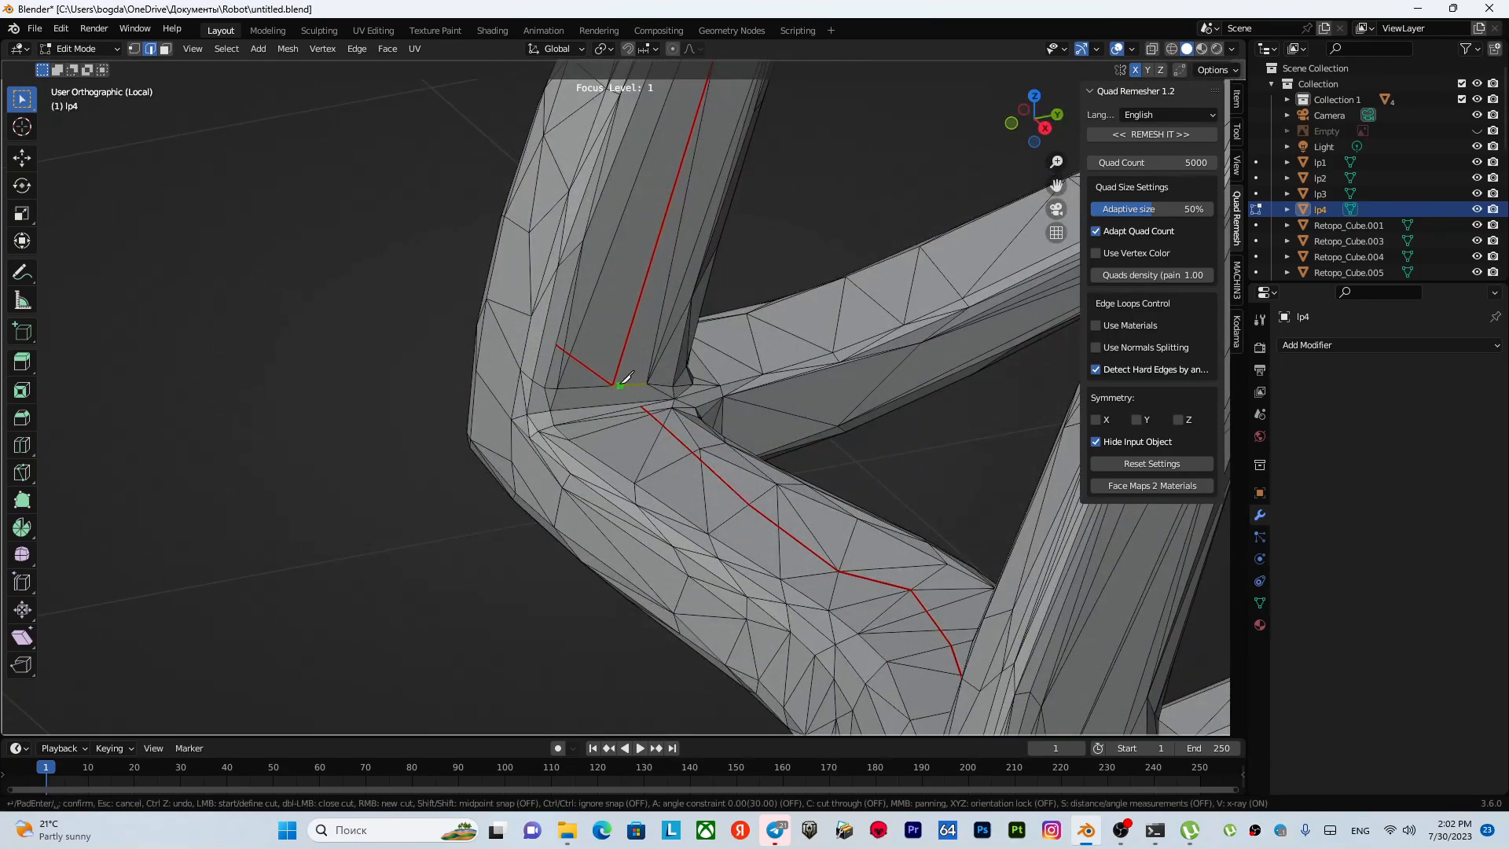
pyautogui.press('Return')
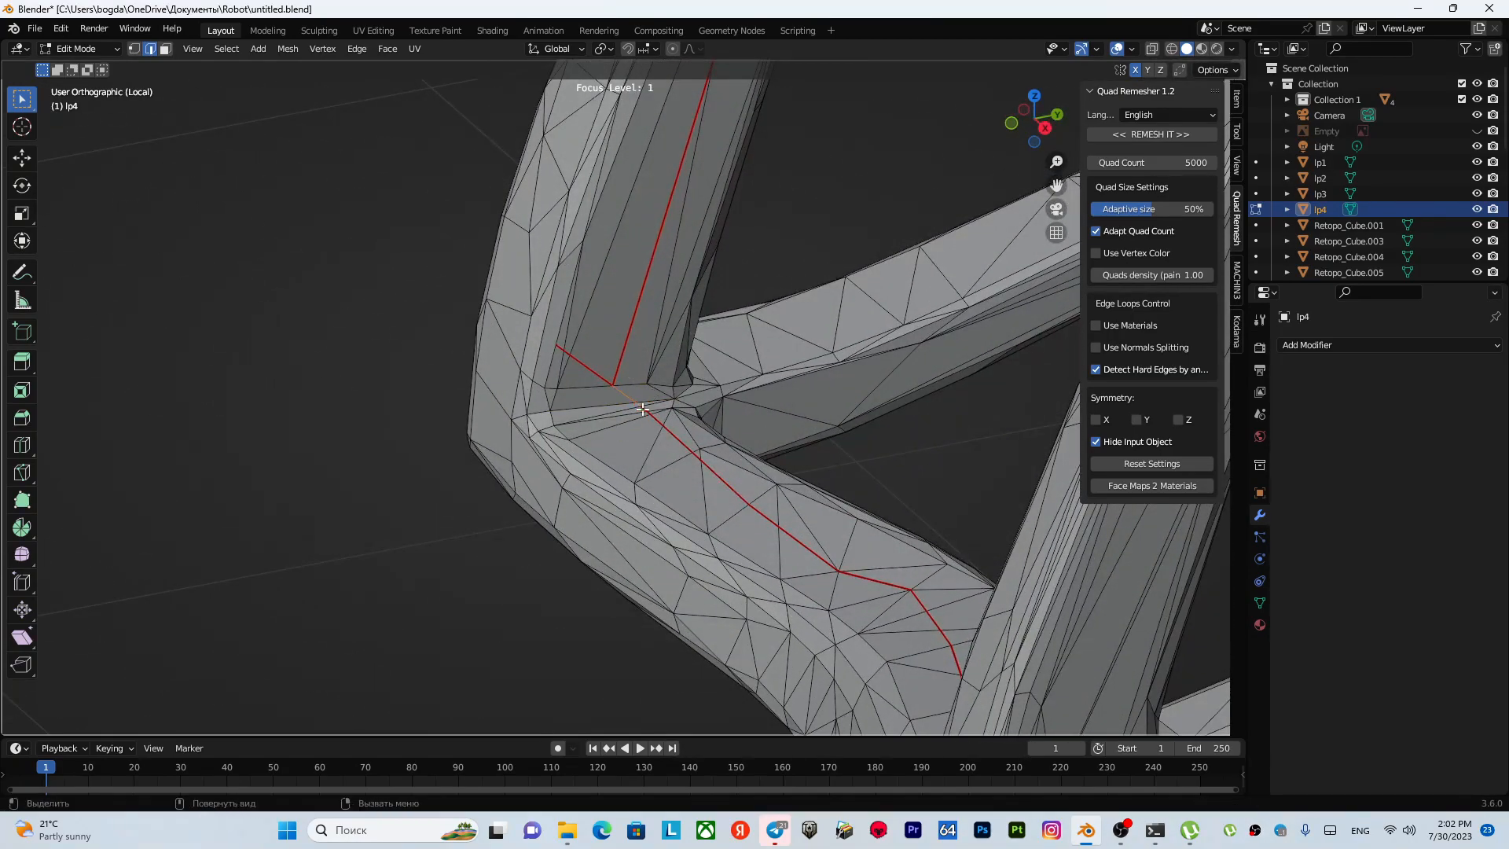
pyautogui.rightClick(676, 418)
pyautogui.click(675, 420)
# - Knife-cut from the ringed post's seam ring along the underside of the adjoining upper beam, towards the opposite ringed post
pyautogui.scroll(-8, 597, 440)
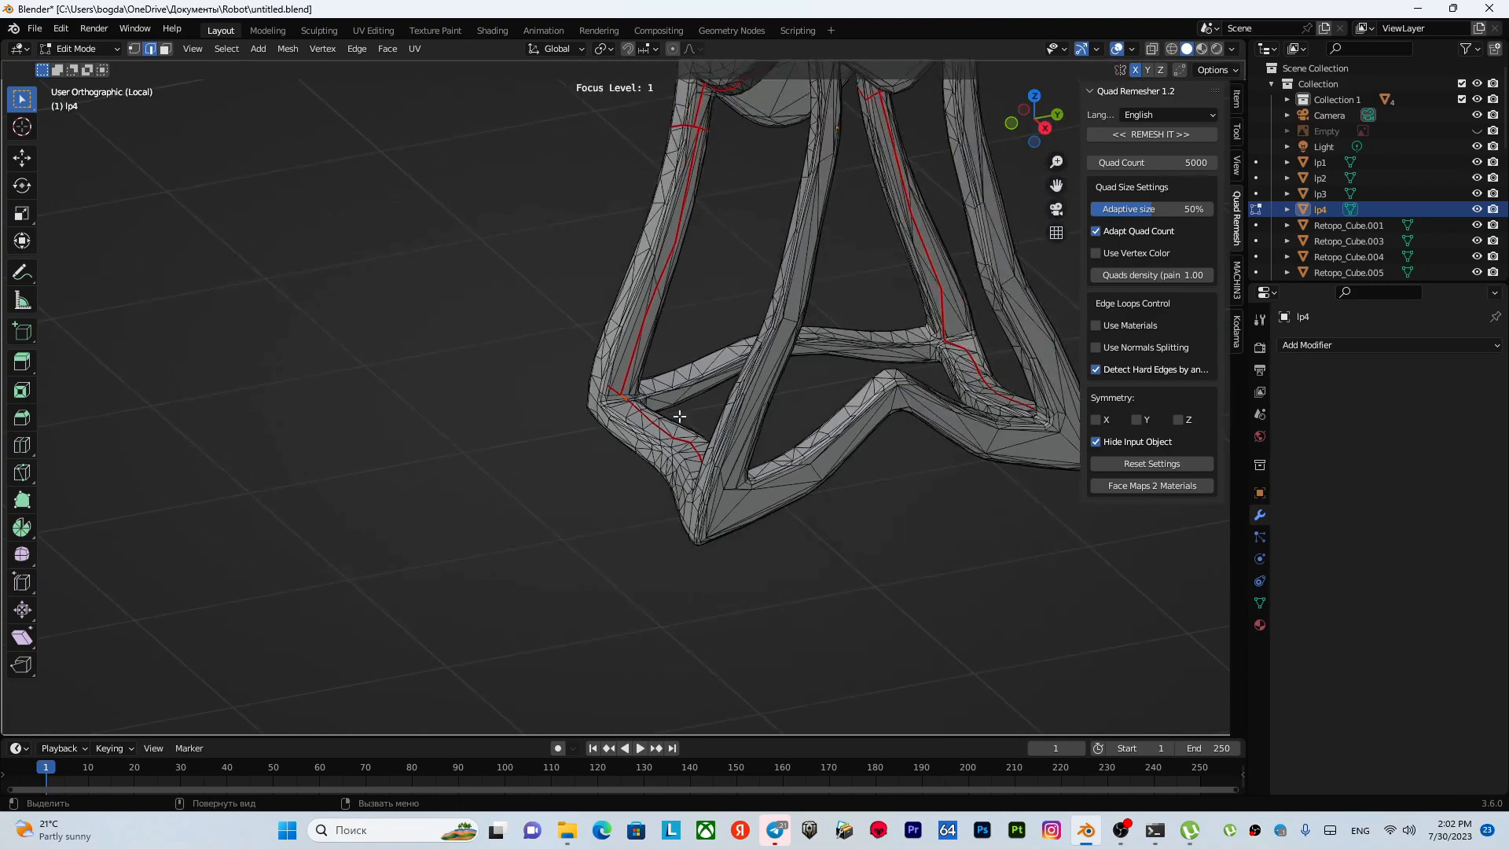
pyautogui.moveTo(576, 471); pyautogui.dragTo(429, 294, button='middle')
pyautogui.scroll(4, 717, 478)
pyautogui.moveTo(717, 478); pyautogui.dragTo(682, 367, button='middle')
pyautogui.press('k')
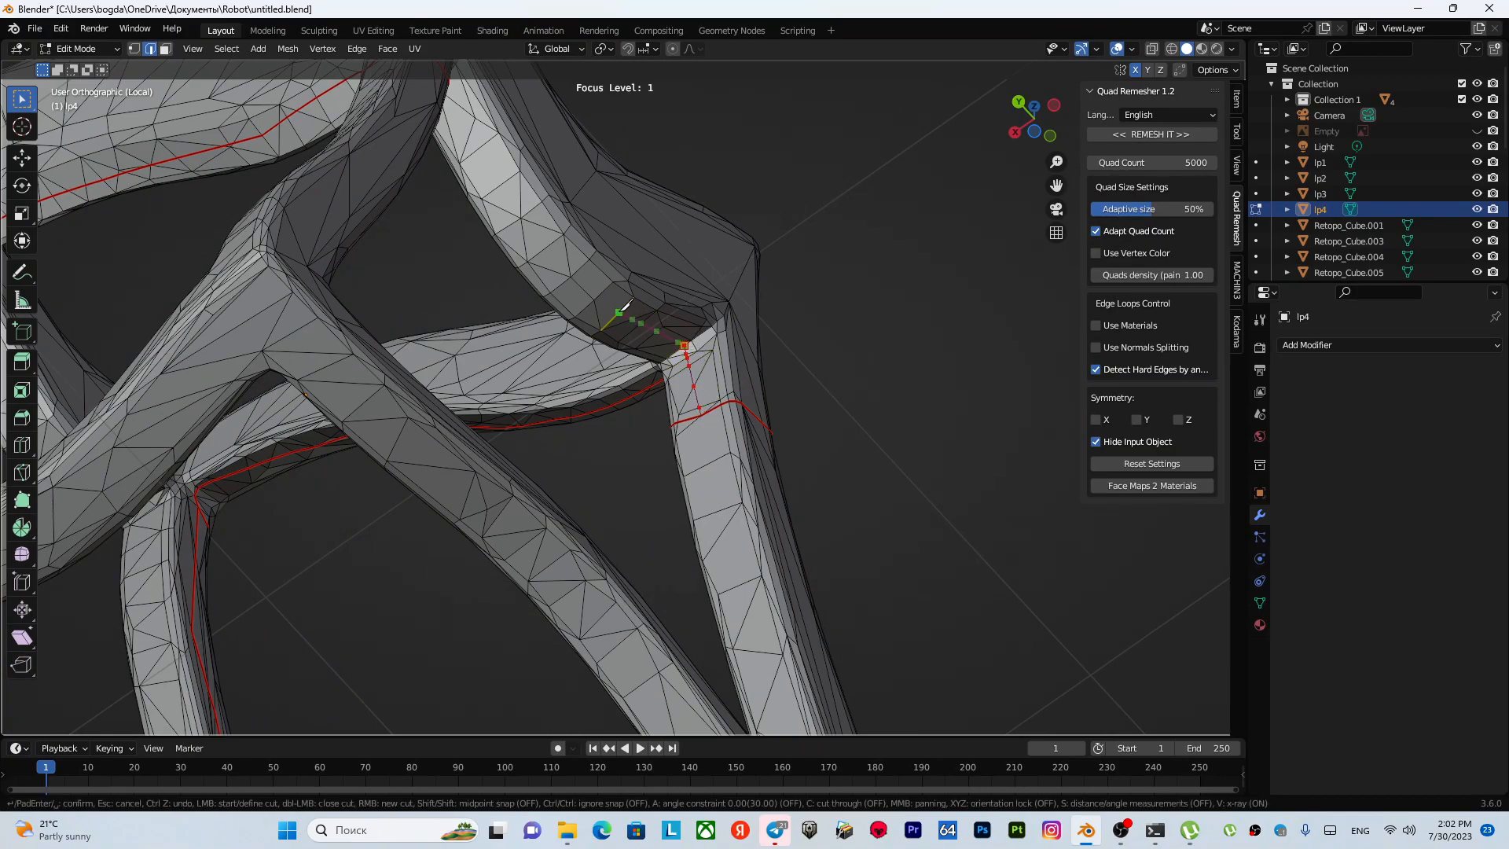
pyautogui.click(523, 218)
pyautogui.keyDown('shift'); pyautogui.moveTo(525, 219); pyautogui.dragTo(691, 371, button='middle'); pyautogui.keyUp('shift')
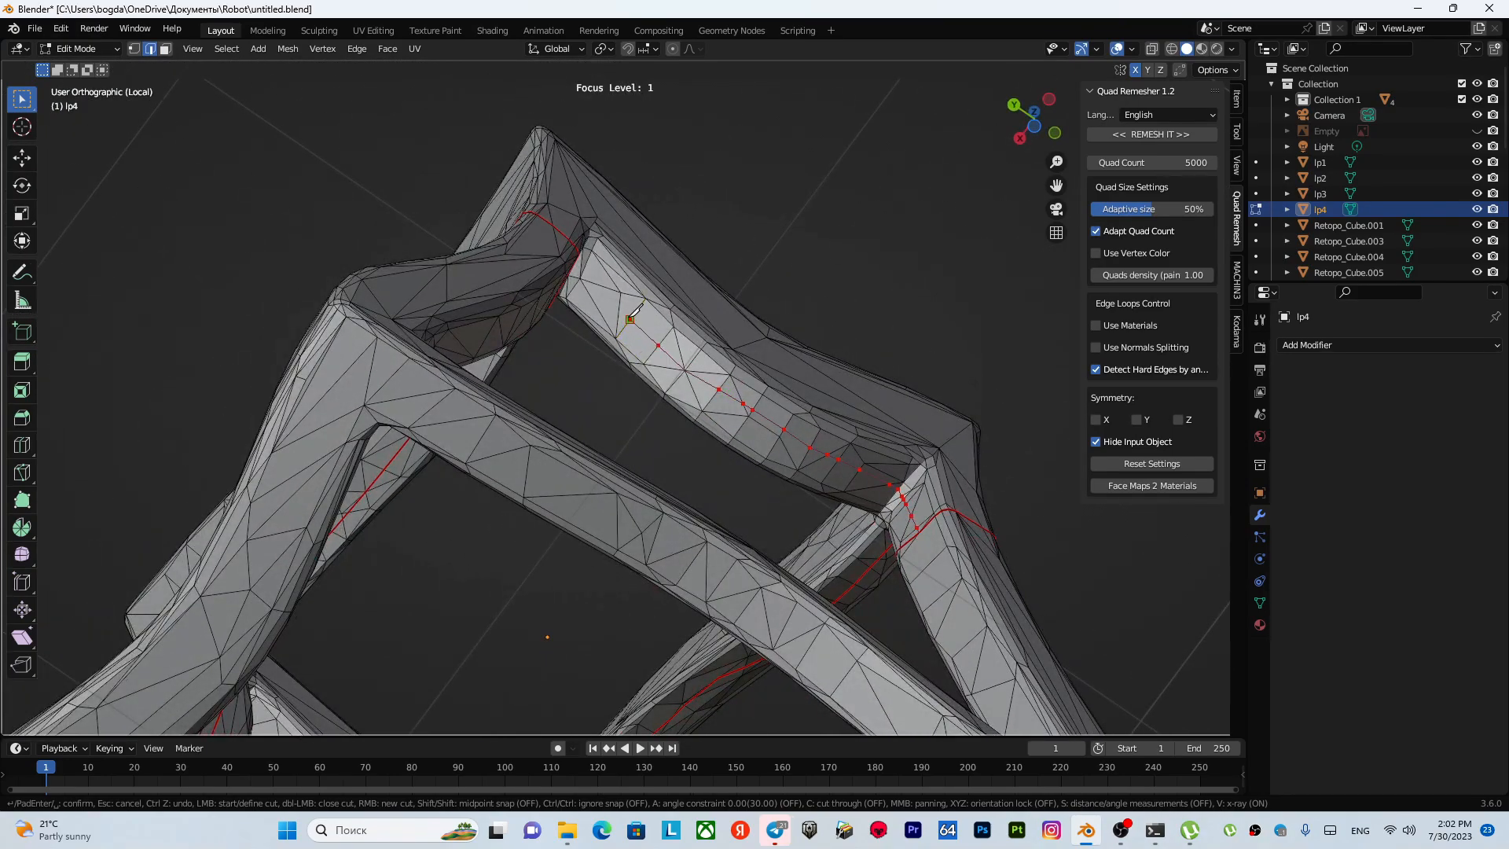
pyautogui.click(583, 280)
# - Finish the upper beam's knife cut at the opposite post and mark the new edge line as a seam
pyautogui.keyDown('shift'); pyautogui.moveTo(585, 281); pyautogui.dragTo(822, 408, button='middle'); pyautogui.keyUp('shift')
pyautogui.scroll(3, 823, 408)
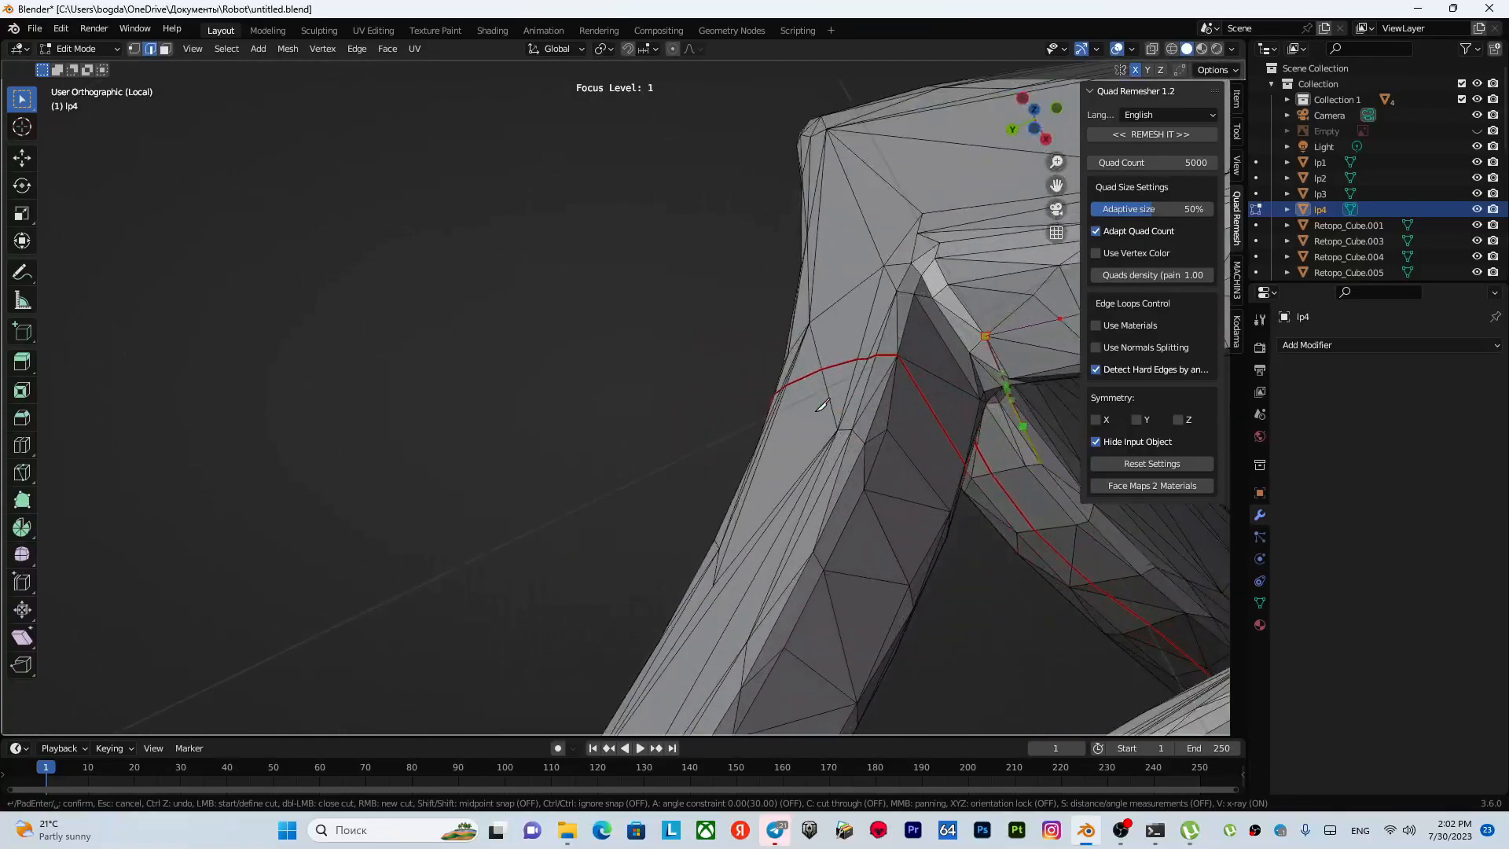
pyautogui.keyDown('shift'); pyautogui.moveTo(964, 416); pyautogui.dragTo(546, 413, button='middle'); pyautogui.keyUp('shift')
pyautogui.press('Return')
pyautogui.press('u')
pyautogui.click(525, 413)
# - Knife-cut from the seam ring down the middle of the ringed post's inner face, towards its foot
pyautogui.scroll(-5, 525, 419)
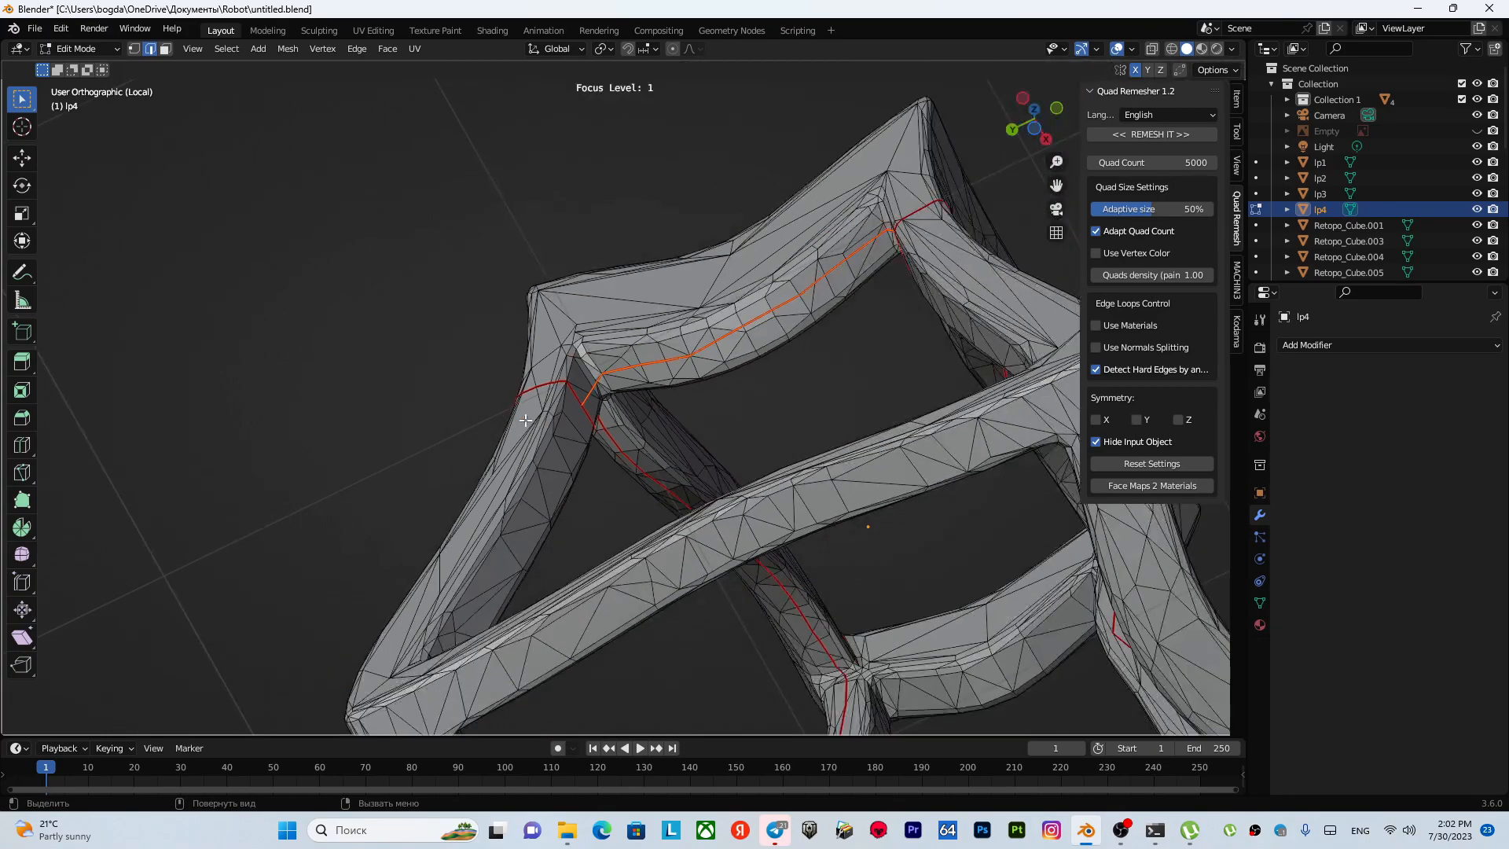
pyautogui.scroll(-2, 525, 421)
pyautogui.moveTo(589, 422); pyautogui.dragTo(610, 303, button='middle')
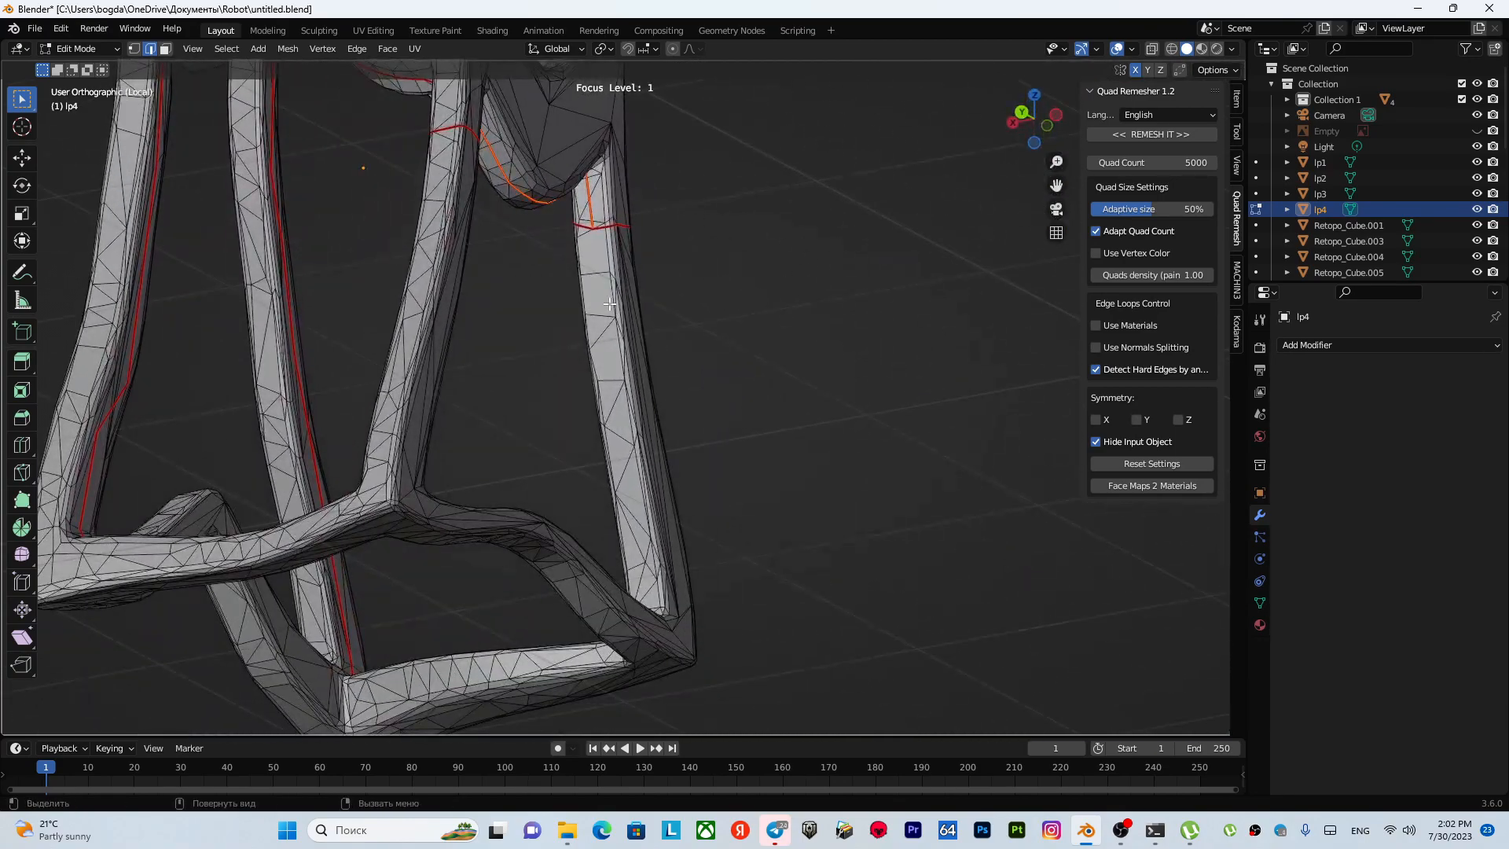
pyautogui.scroll(2, 610, 303)
pyautogui.press('k')
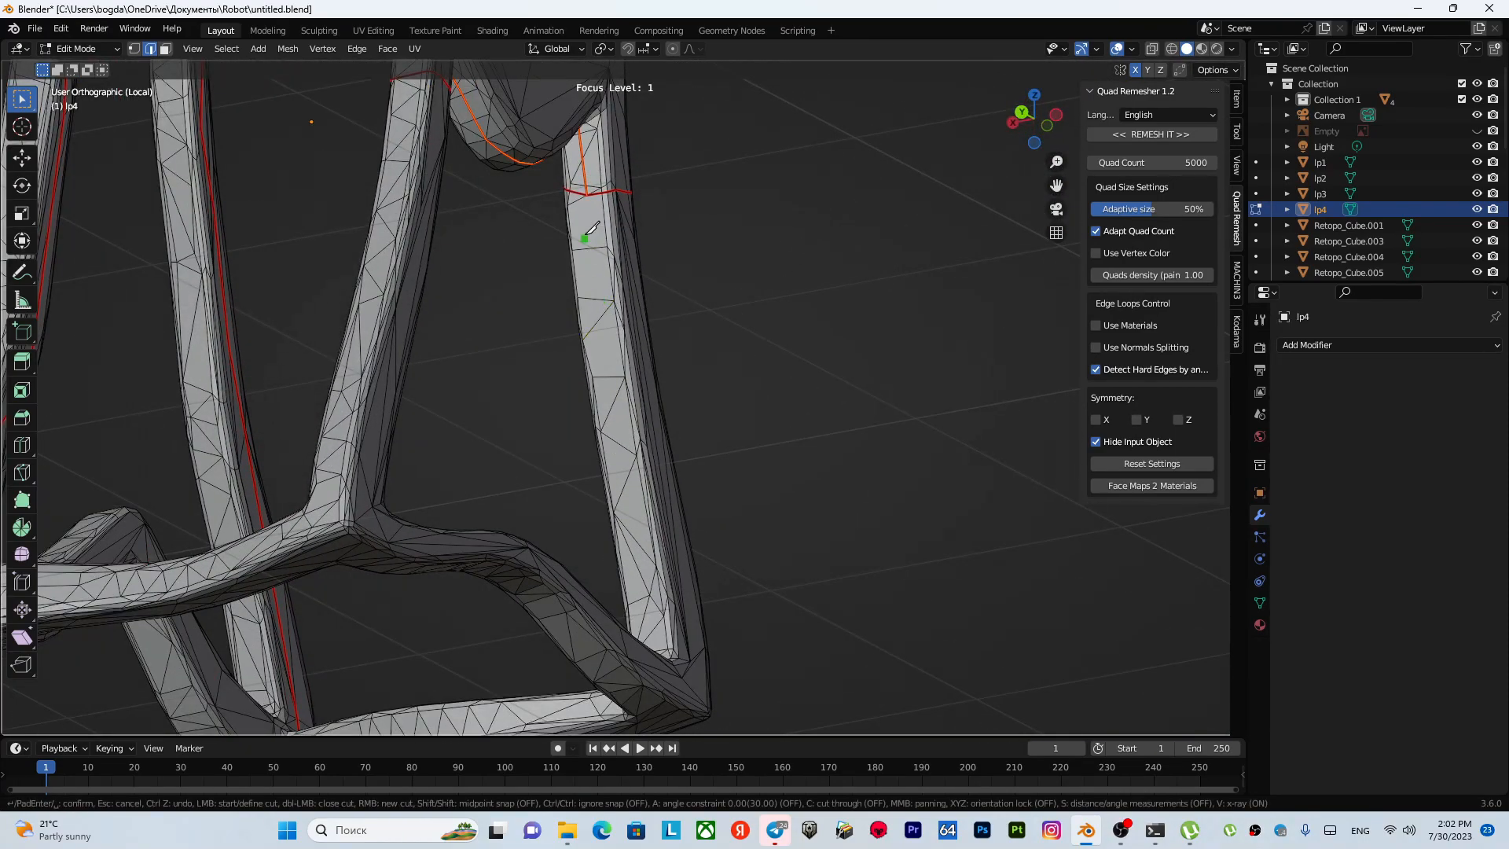
pyautogui.click(588, 196)
pyautogui.click(626, 482)
pyautogui.keyDown('shift'); pyautogui.moveTo(628, 486); pyautogui.dragTo(656, 431, button='middle'); pyautogui.keyUp('shift')
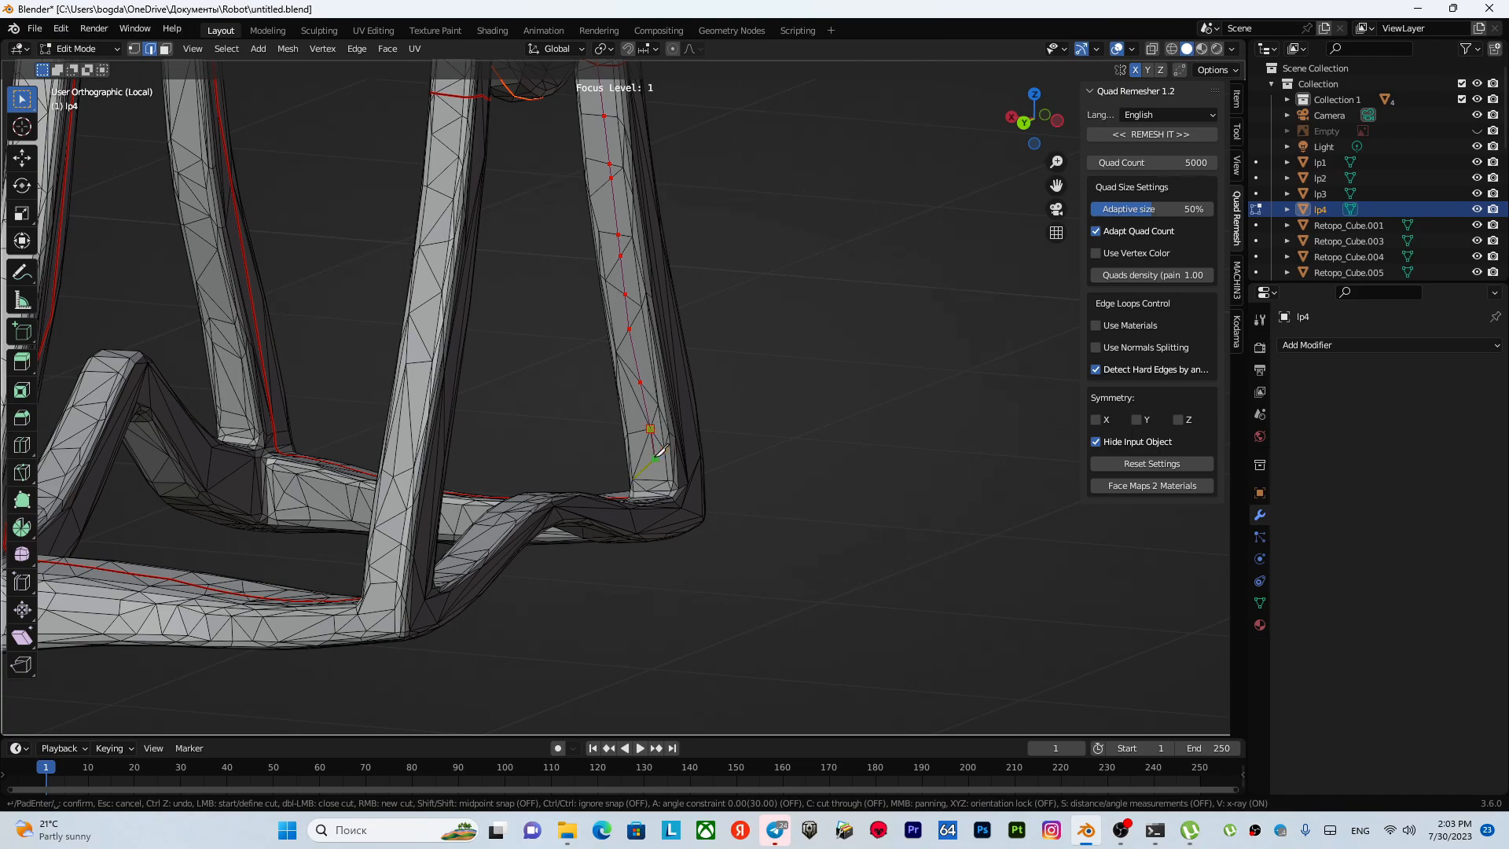
# - Carry the knife cut around the post's foot and along the inner face of the bottom rail to the opposite corner
pyautogui.keyDown('shift'); pyautogui.moveTo(654, 458); pyautogui.dragTo(633, 364, button='middle'); pyautogui.keyUp('shift')
pyautogui.scroll(4, 633, 362)
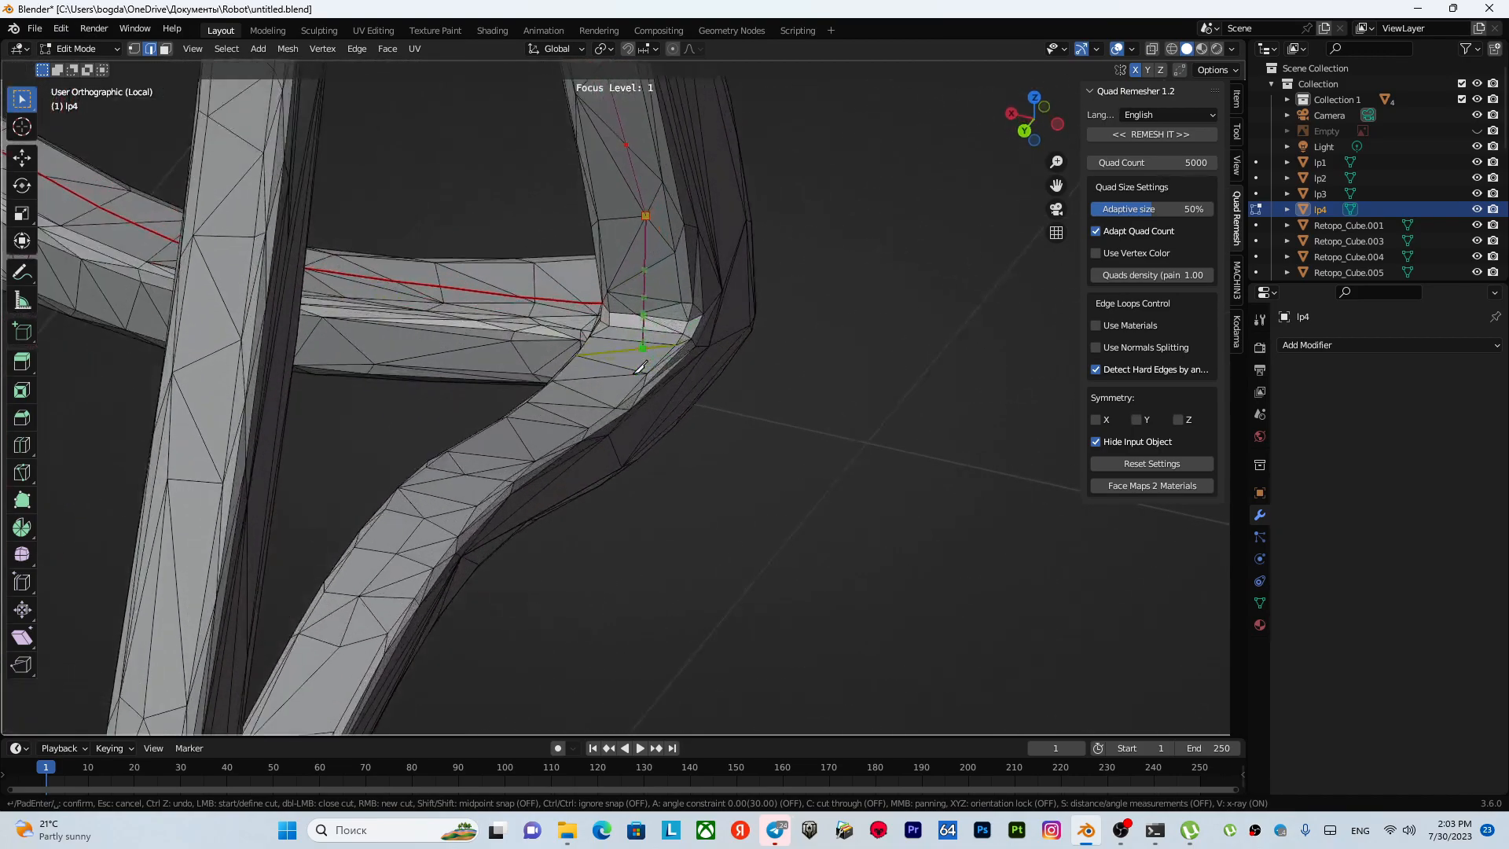
pyautogui.moveTo(567, 404); pyautogui.dragTo(368, 401, button='middle')
pyautogui.click(525, 460)
pyautogui.scroll(-4, 524, 460)
pyautogui.keyDown('shift'); pyautogui.moveTo(368, 401); pyautogui.dragTo(411, 457, button='middle'); pyautogui.keyUp('shift')
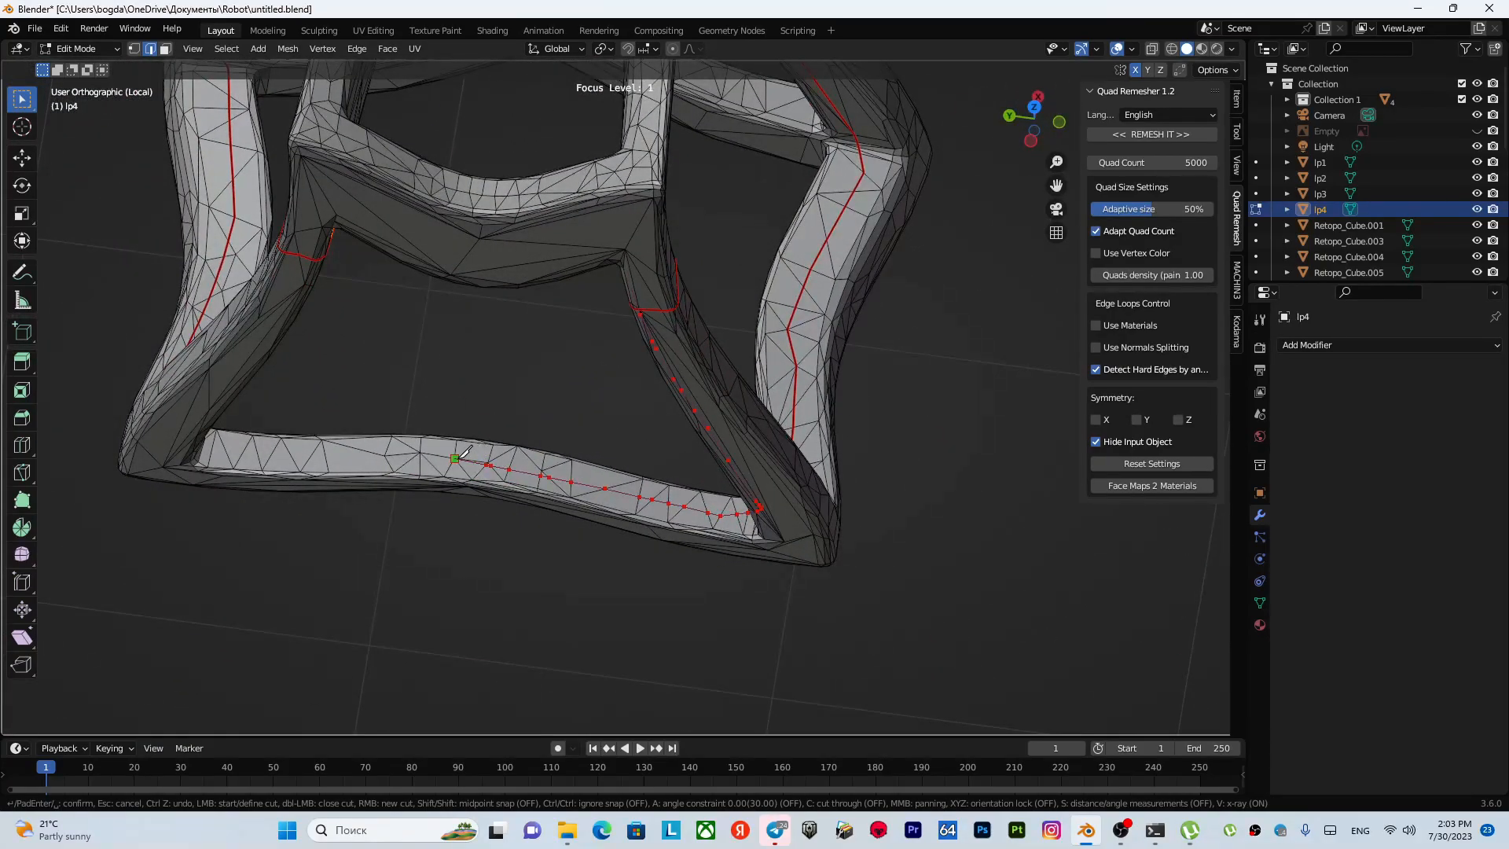
pyautogui.click(464, 454)
pyautogui.scroll(3, 465, 453)
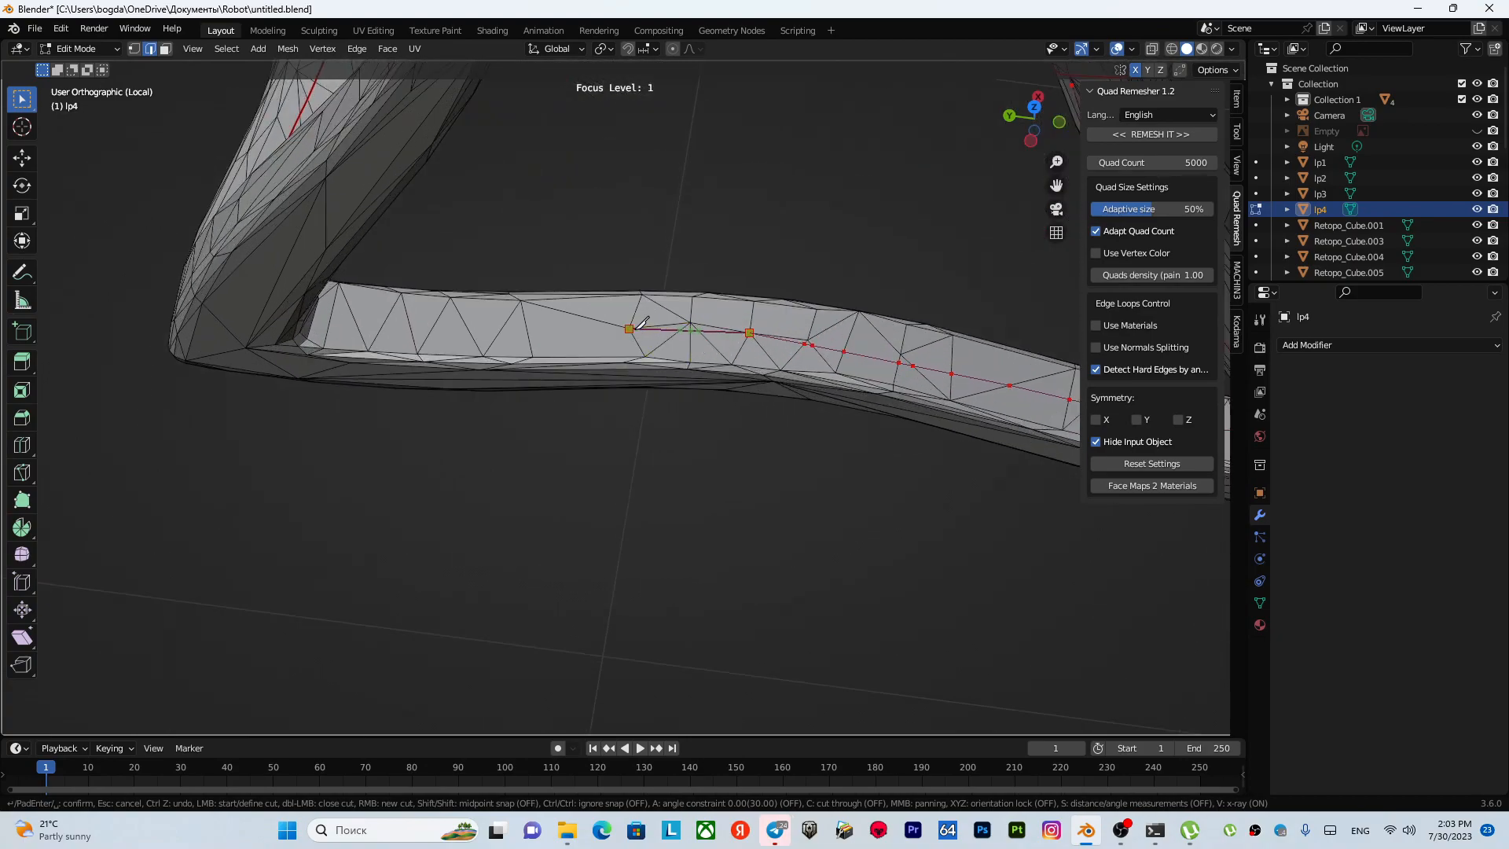
pyautogui.moveTo(532, 325); pyautogui.dragTo(601, 312, button='middle')
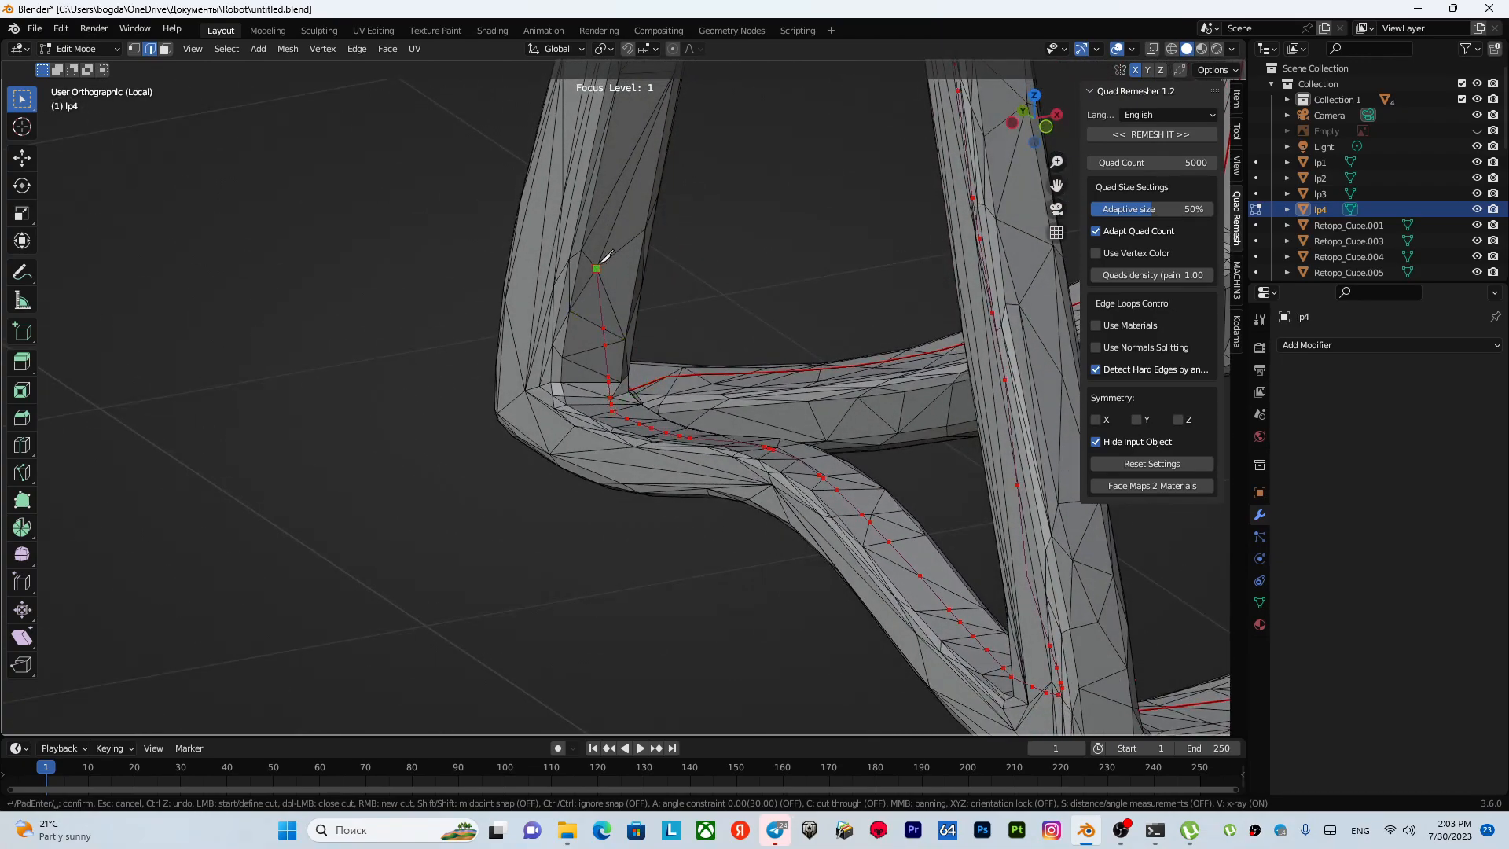
# - Continue the knife cut up the opposite post to its seam ring and mark the whole cut line as a seam
pyautogui.moveTo(606, 215); pyautogui.dragTo(646, 455, button='middle')
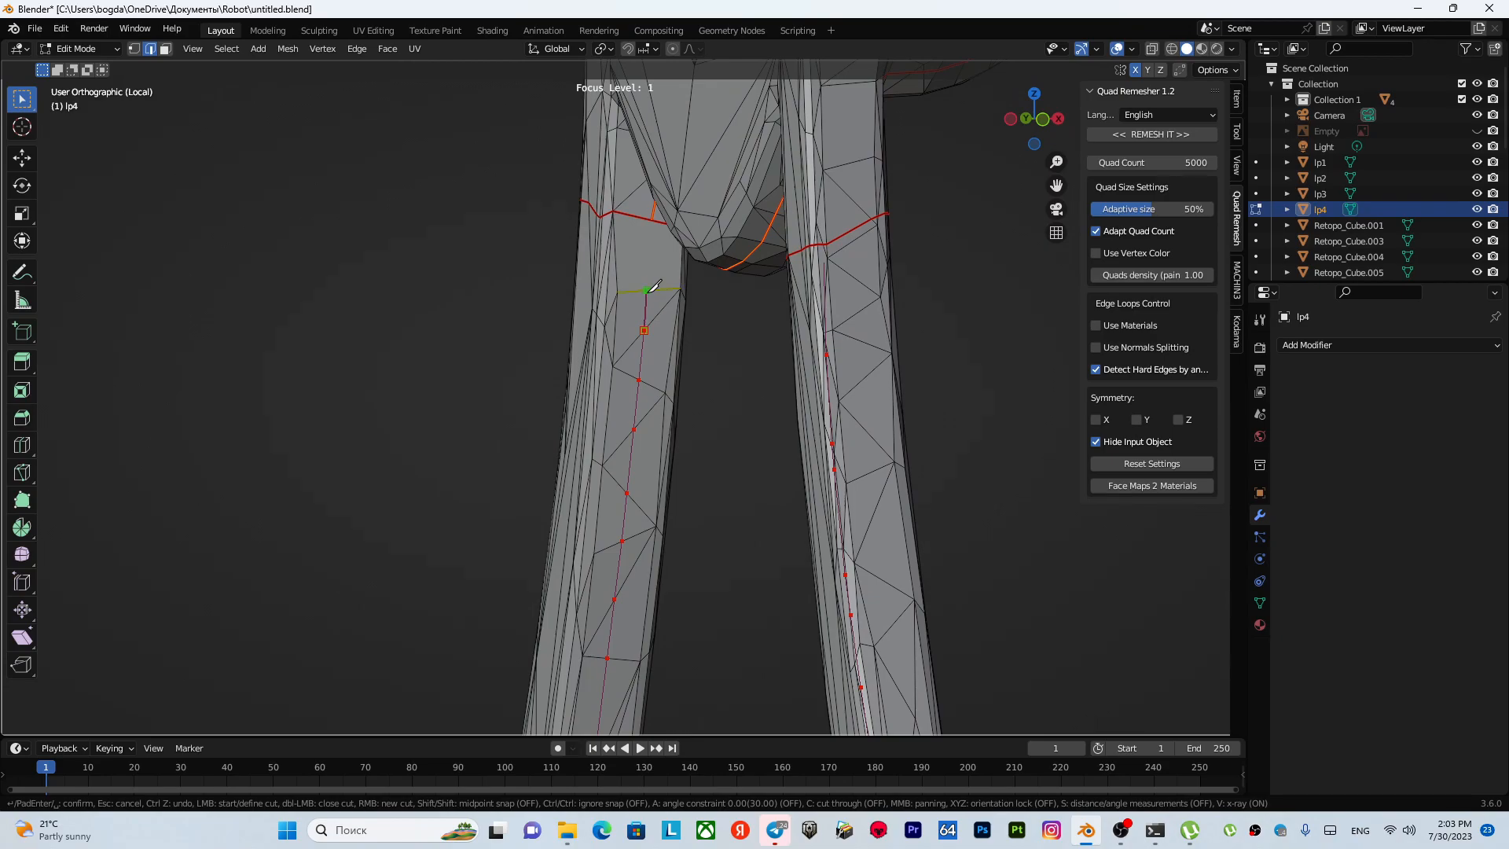
pyautogui.moveTo(653, 289); pyautogui.dragTo(655, 437, button='middle')
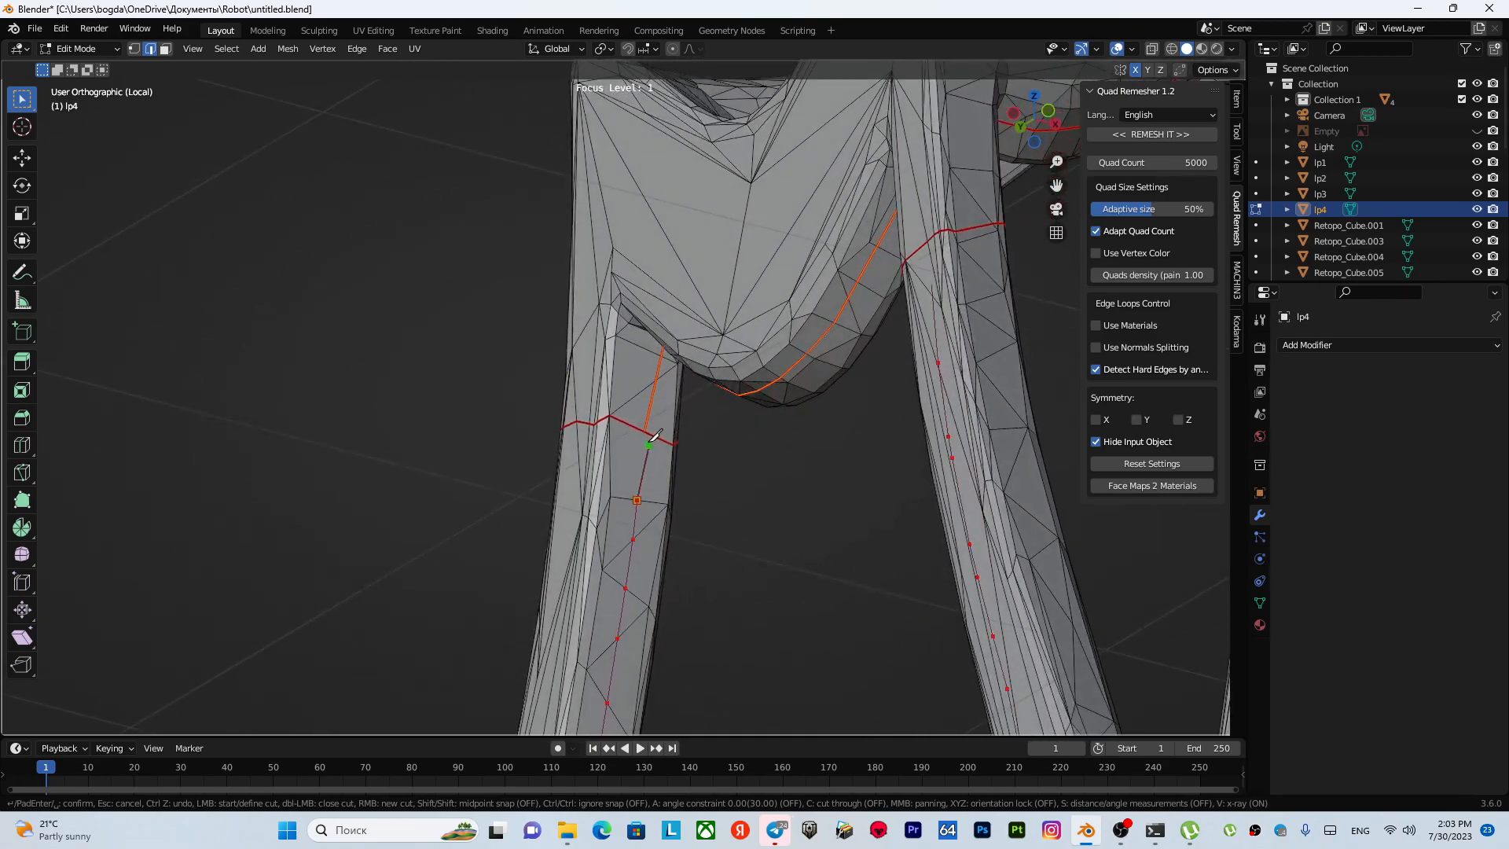
pyautogui.press('Return')
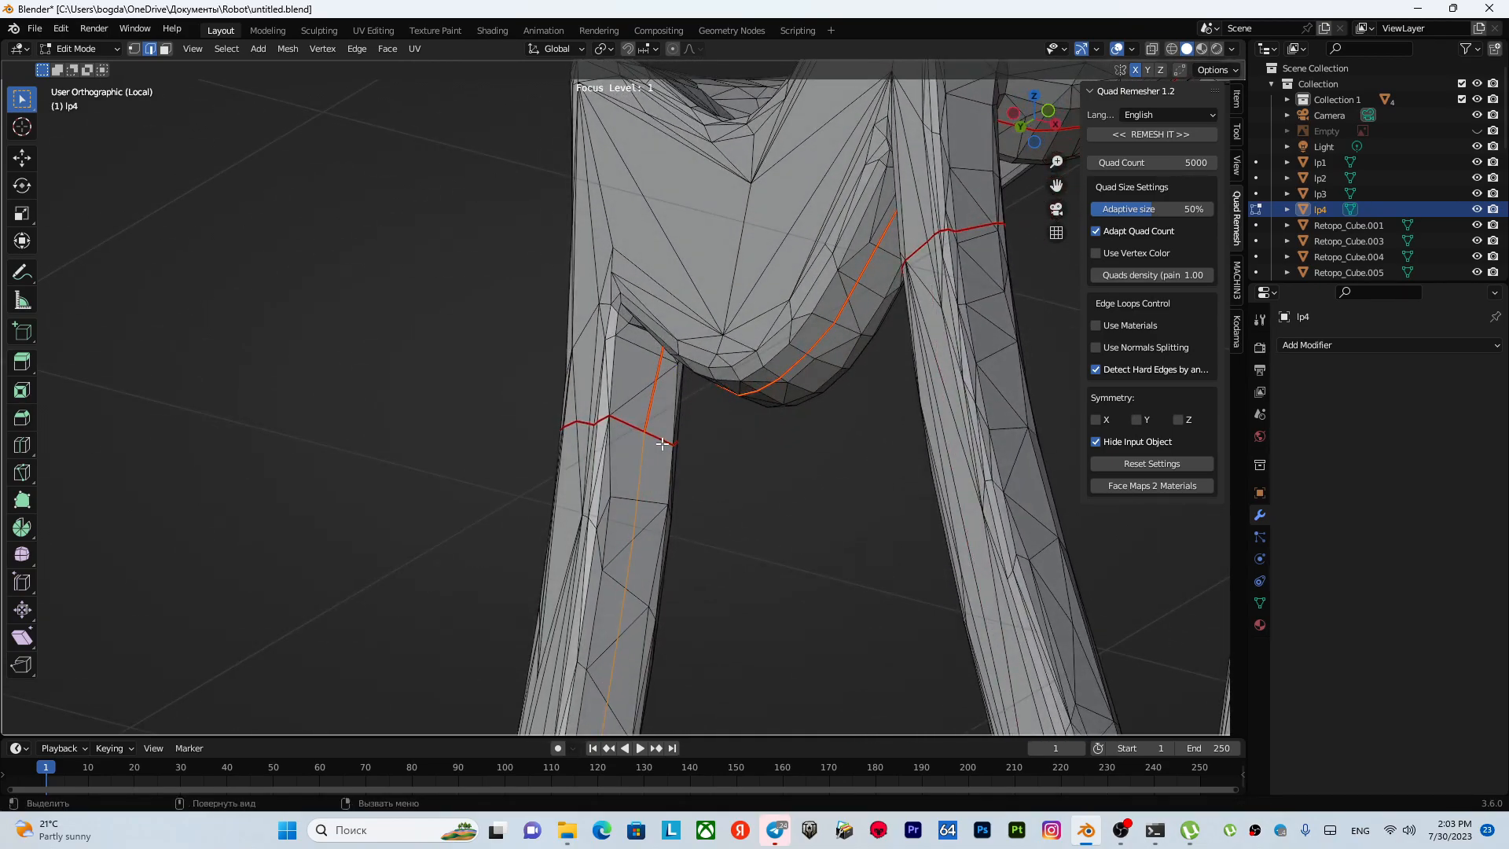
pyautogui.press('u')
pyautogui.click(663, 445)
# - Enable X-ray display and select the entire frame mesh
pyautogui.scroll(-7, 651, 467)
pyautogui.moveTo(652, 470); pyautogui.dragTo(609, 427, button='middle')
pyautogui.moveTo(712, 485); pyautogui.dragTo(634, 458, button='middle')
pyautogui.scroll(-2, 735, 427)
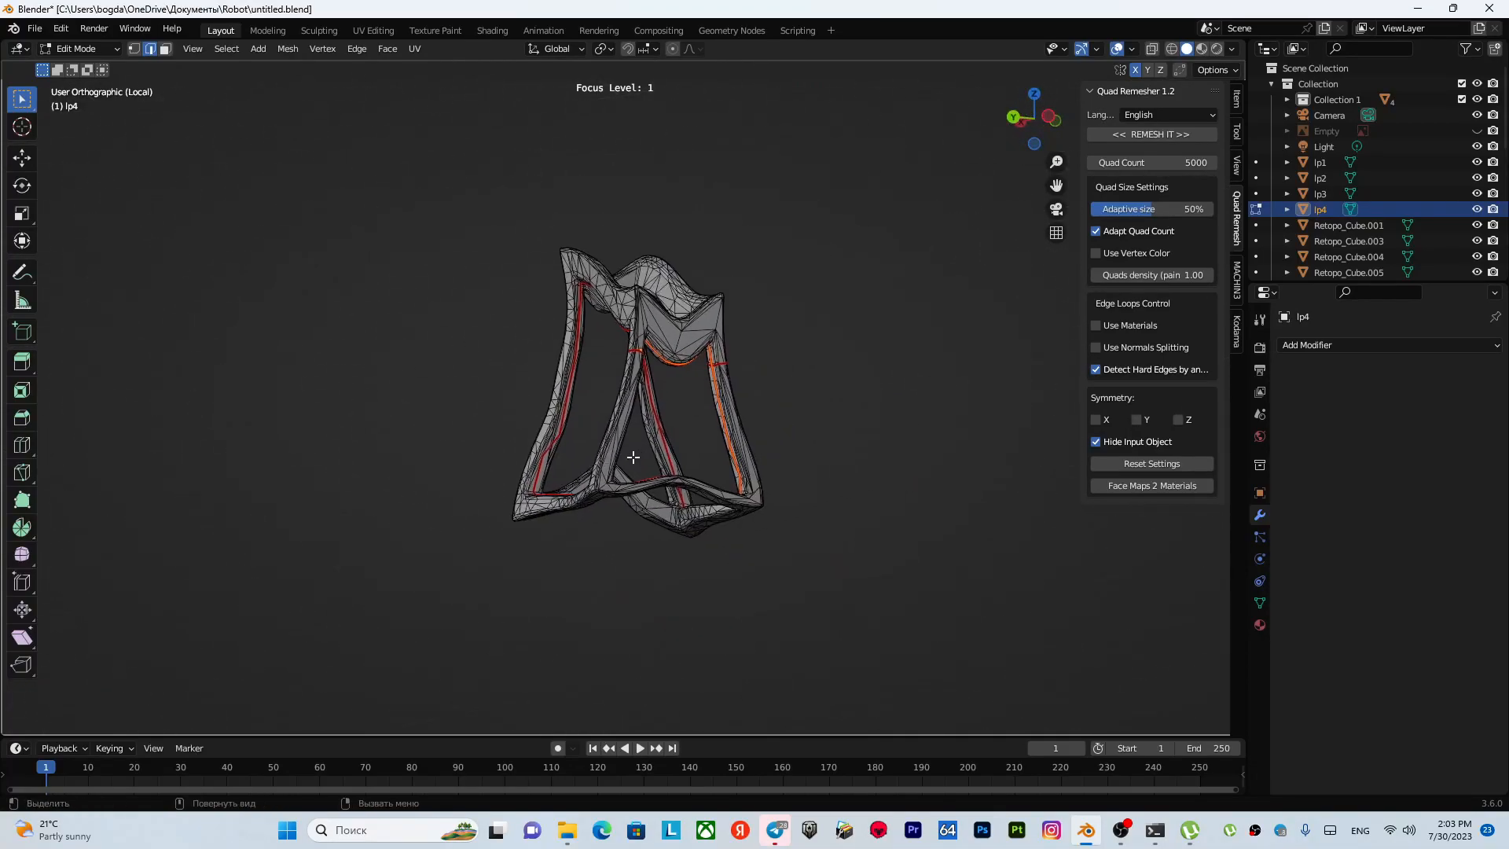
pyautogui.hotkey('alt', 'z')
pyautogui.moveTo(460, 174); pyautogui.dragTo(822, 602)
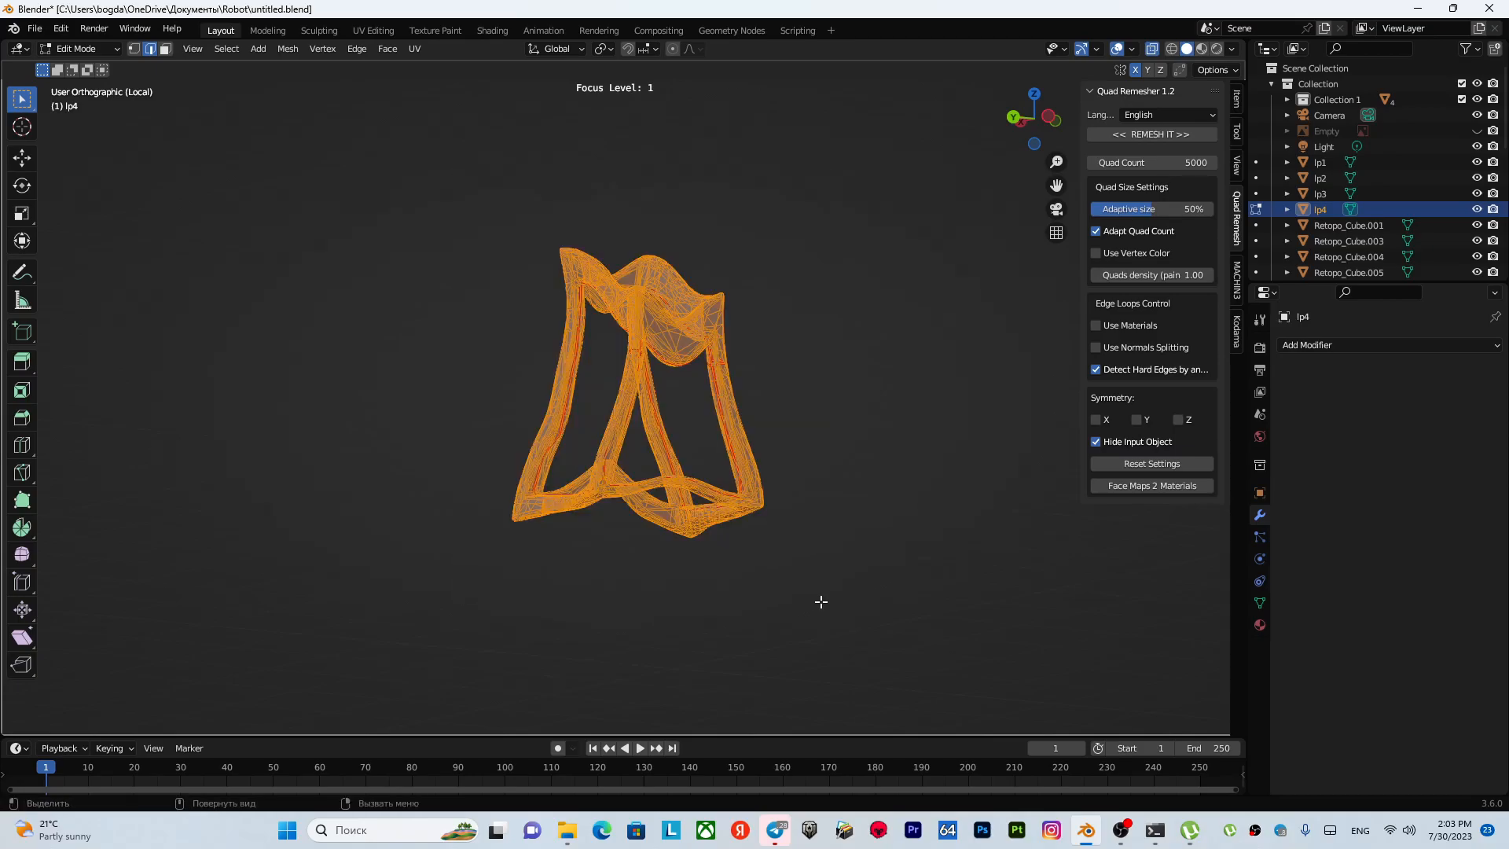
# - Unwrap the selected frame mesh in the UV Editing workspace and check its UV layout
pyautogui.click(372, 33)
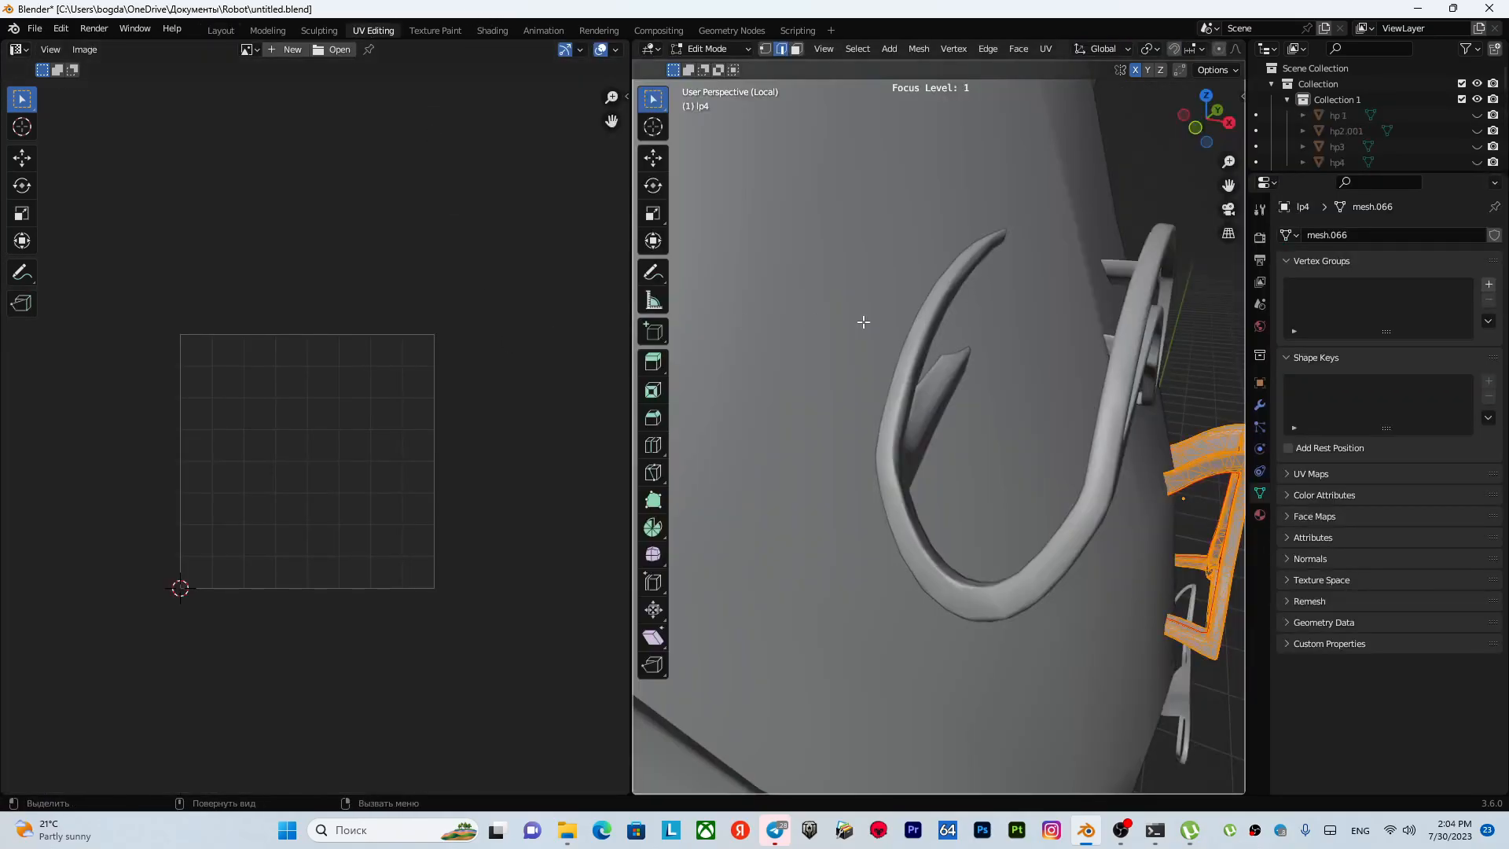
pyautogui.scroll(-7, 816, 321)
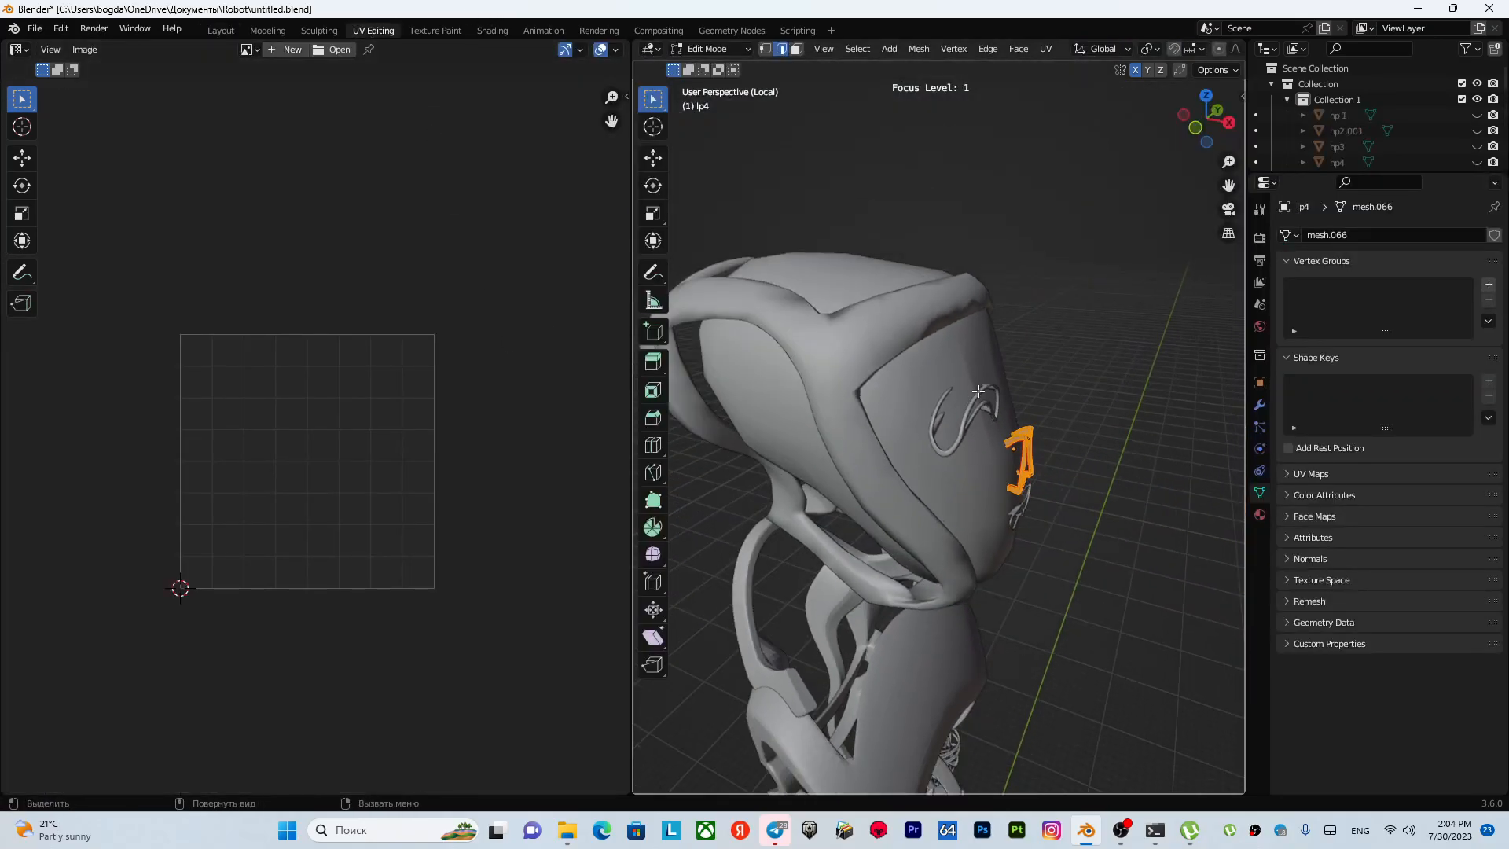
pyautogui.press('u')
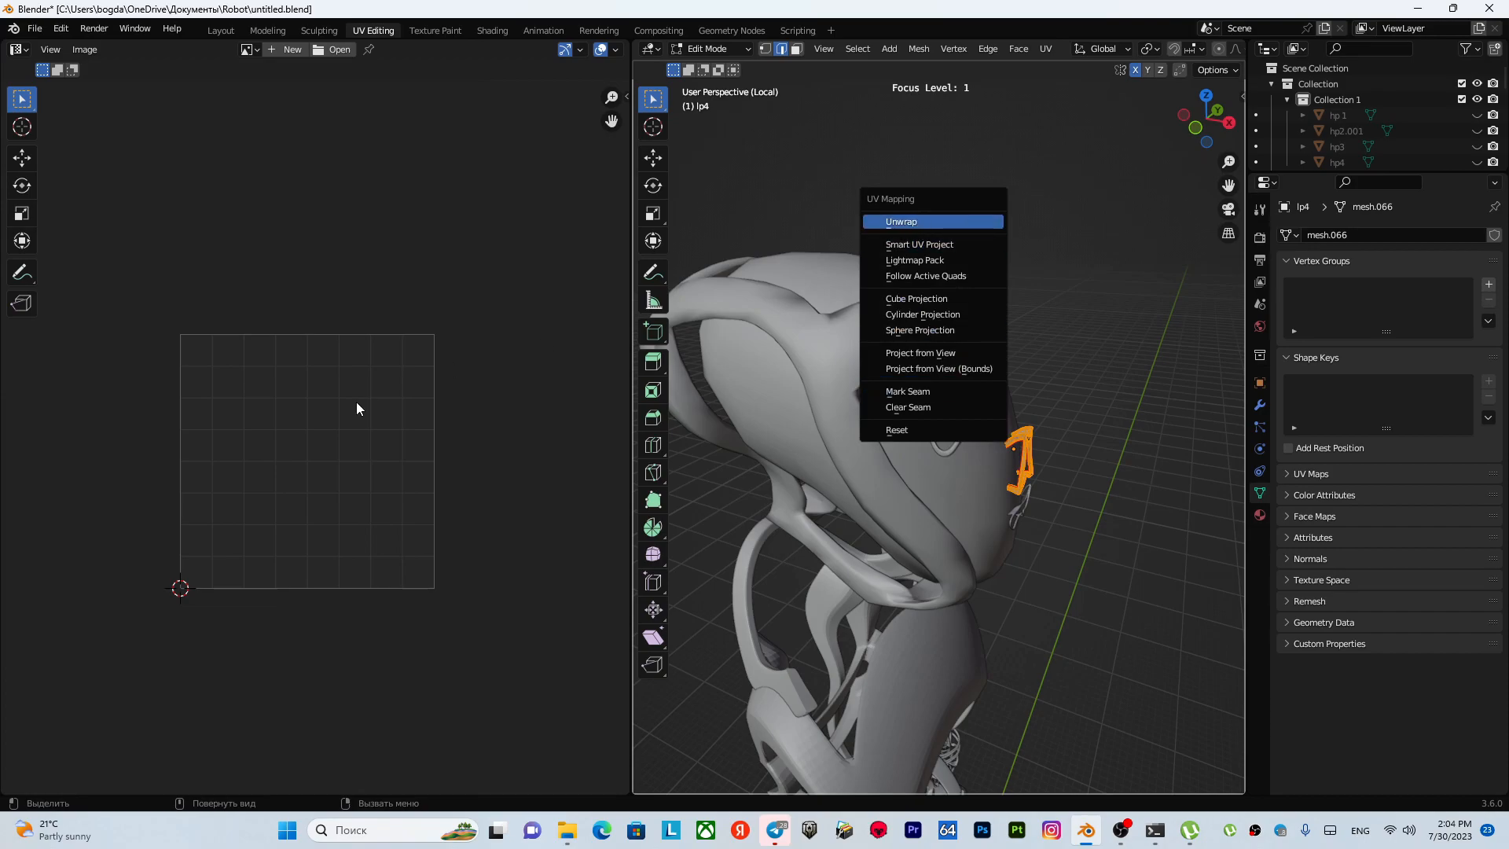
pyautogui.press('Return')
pyautogui.scroll(6, 356, 403)
pyautogui.scroll(-6, 353, 481)
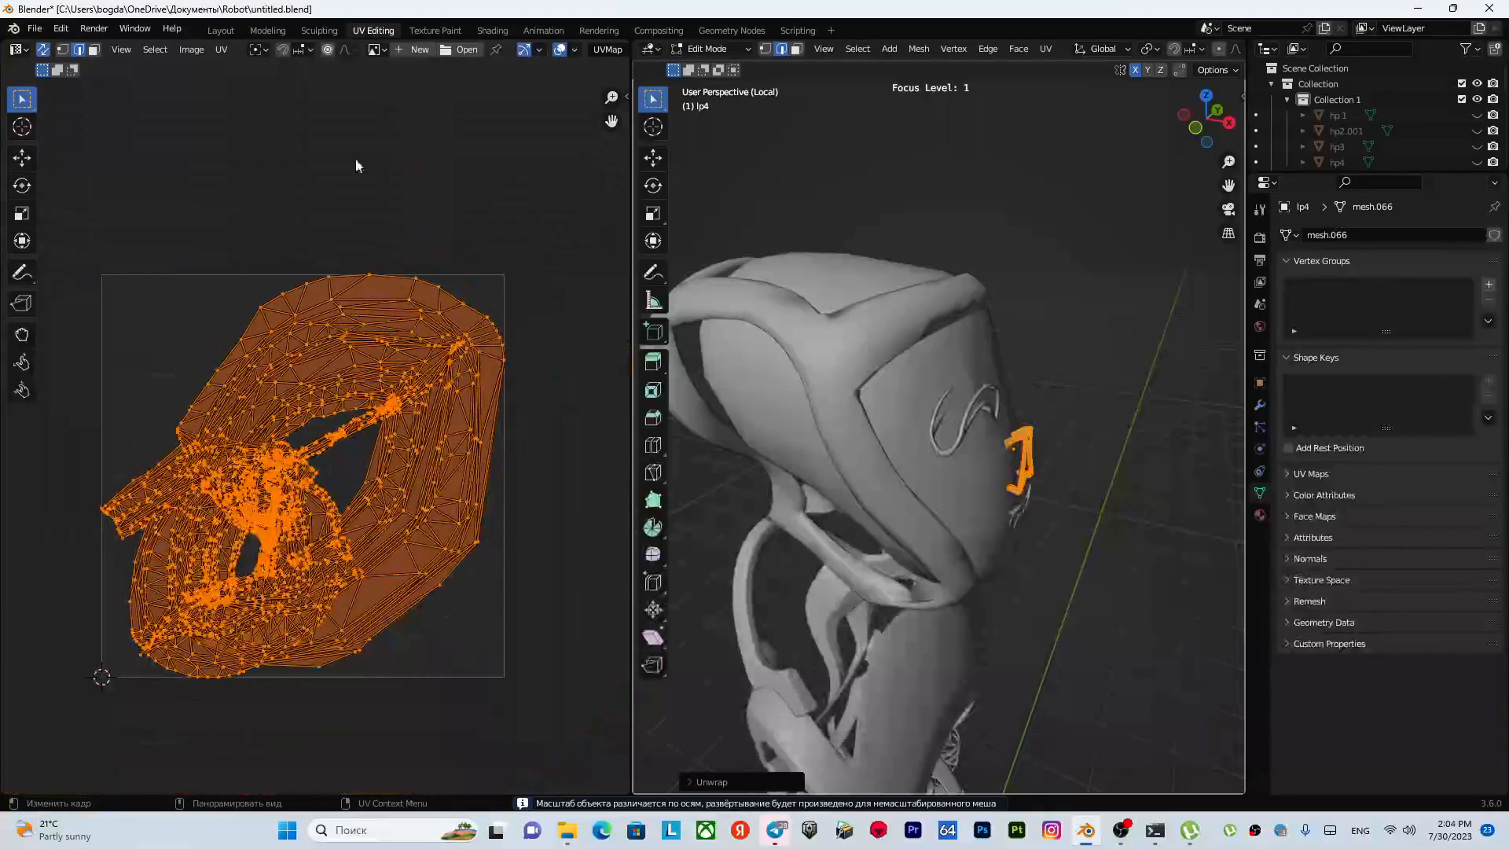
# - Return to the frame in Edit Mode in the Layout workspace and start a knife cut from the post-foot seam onto the unseamed bottom rail
pyautogui.click(221, 31)
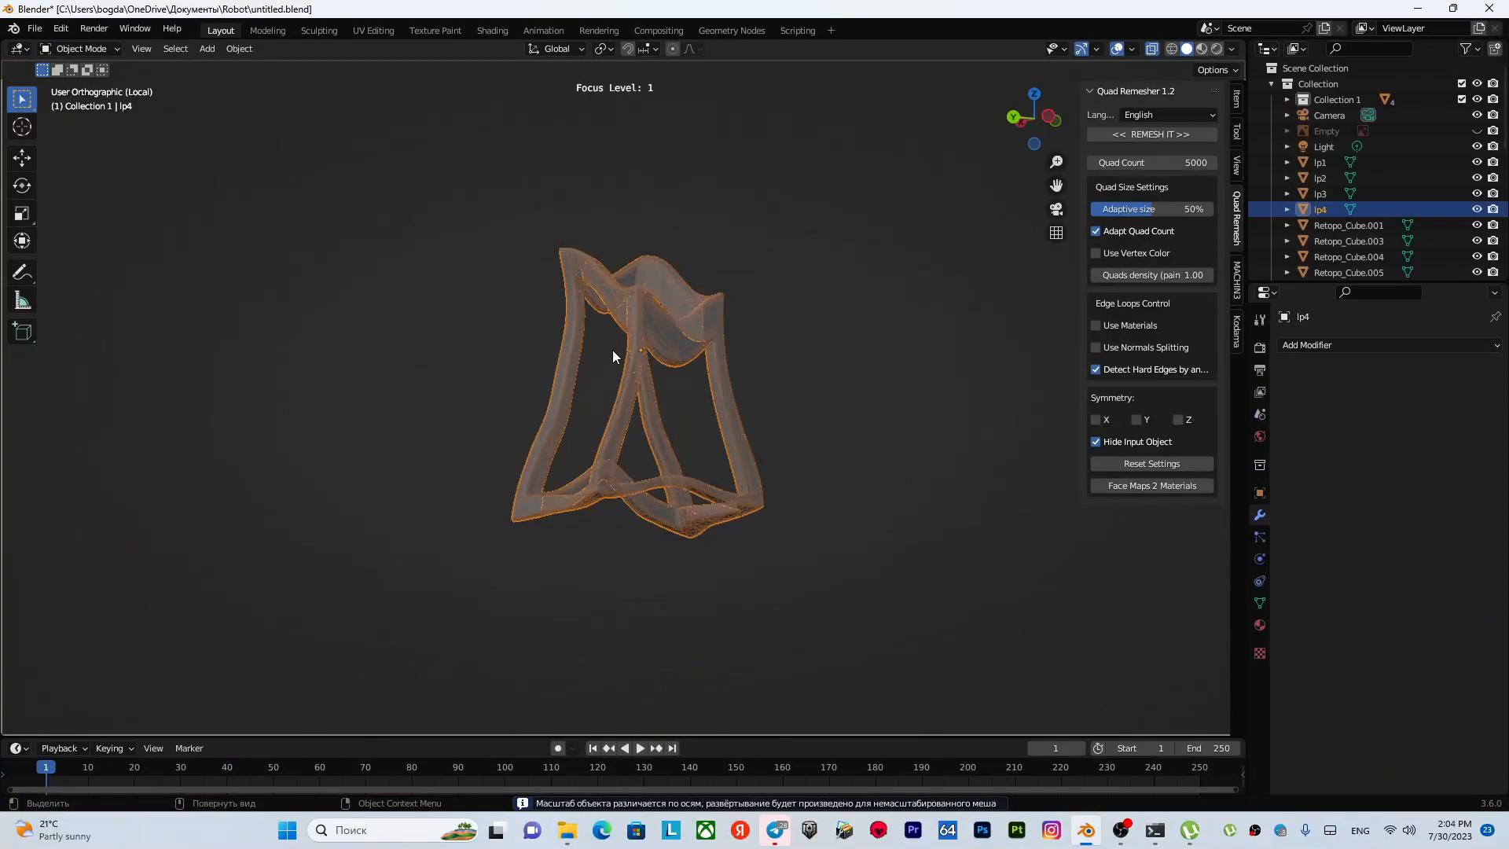
pyautogui.press('Tab')
pyautogui.click(612, 263)
pyautogui.moveTo(789, 315); pyautogui.dragTo(724, 382, button='middle')
pyautogui.scroll(5, 725, 382)
pyautogui.moveTo(558, 356); pyautogui.dragTo(879, 330, button='middle')
pyautogui.moveTo(896, 338); pyautogui.dragTo(845, 411, button='middle')
pyautogui.scroll(5, 966, 349)
pyautogui.scroll(6, 612, 396)
pyautogui.press('k')
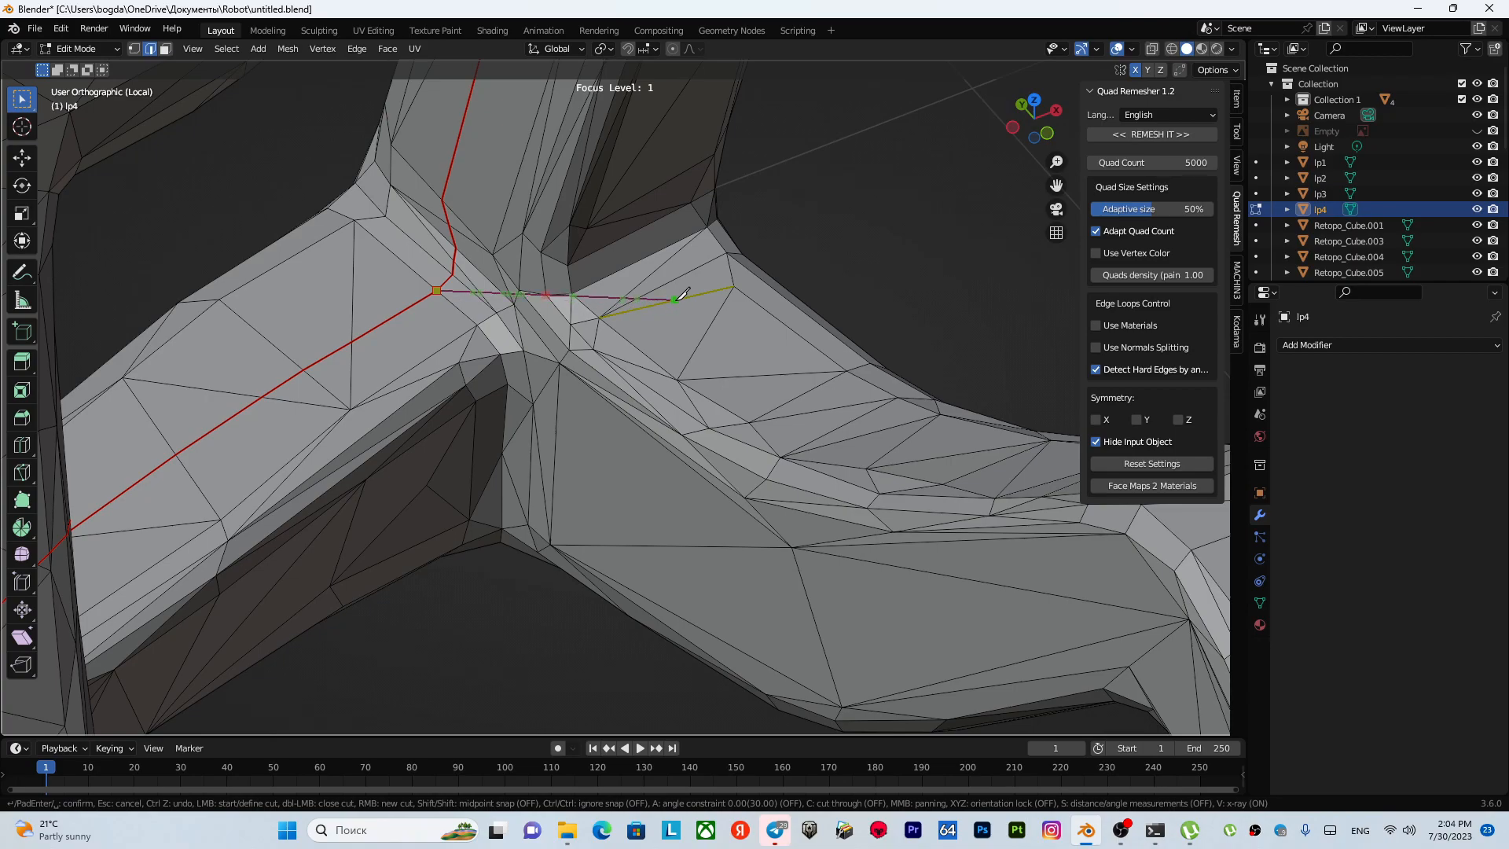
pyautogui.scroll(-2, 810, 393)
pyautogui.keyDown('shift'); pyautogui.moveTo(794, 379); pyautogui.dragTo(649, 300, button='middle'); pyautogui.keyUp('shift')
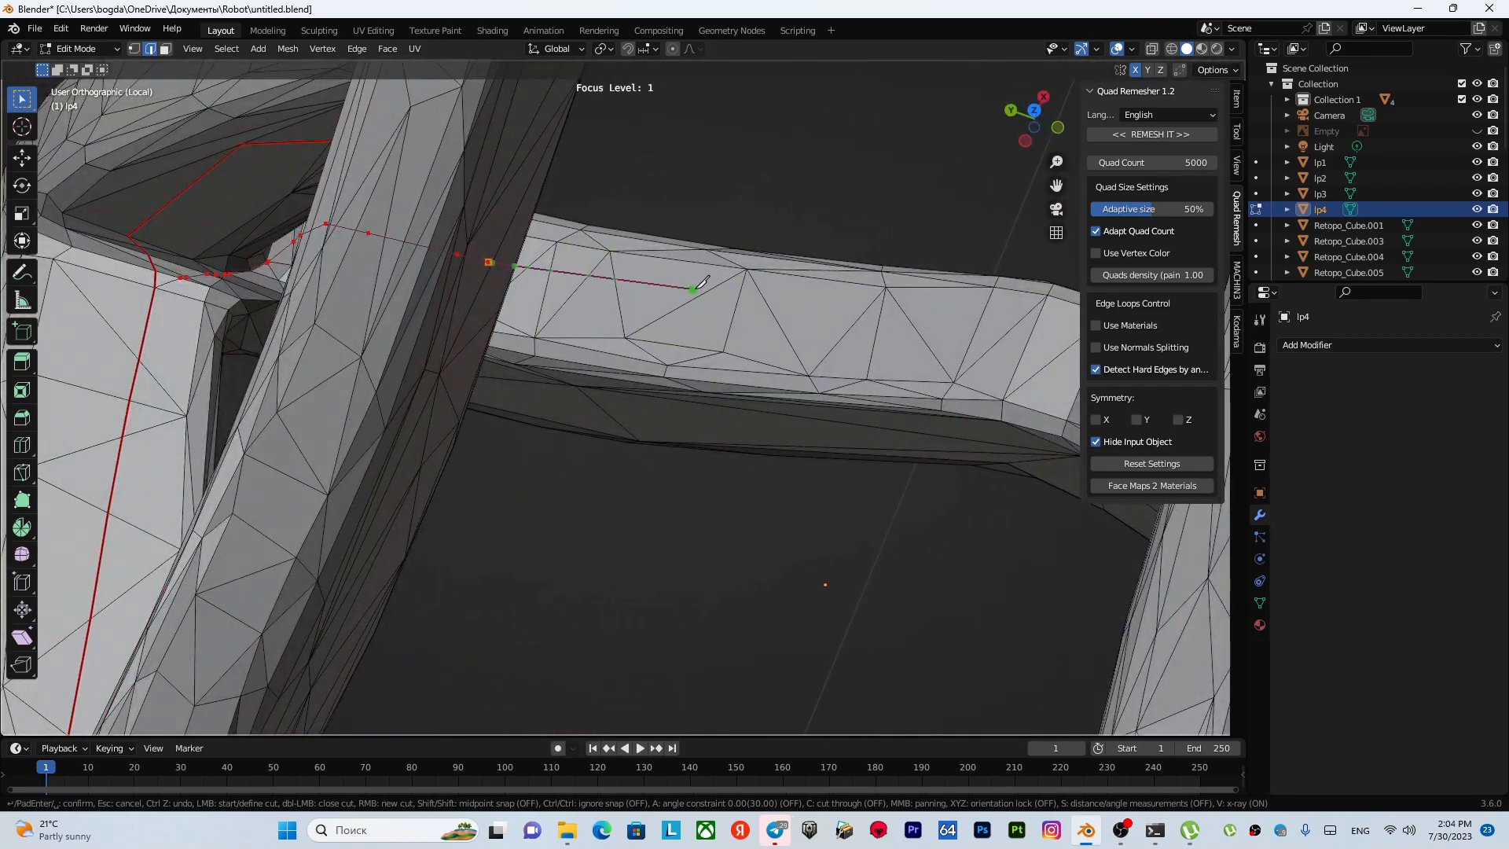
# - Extend the knife cut along the middle of the bottom rail's inner face, past its bend towards the far corner
pyautogui.keyDown('shift'); pyautogui.moveTo(786, 338); pyautogui.dragTo(552, 328, button='middle'); pyautogui.keyUp('shift')
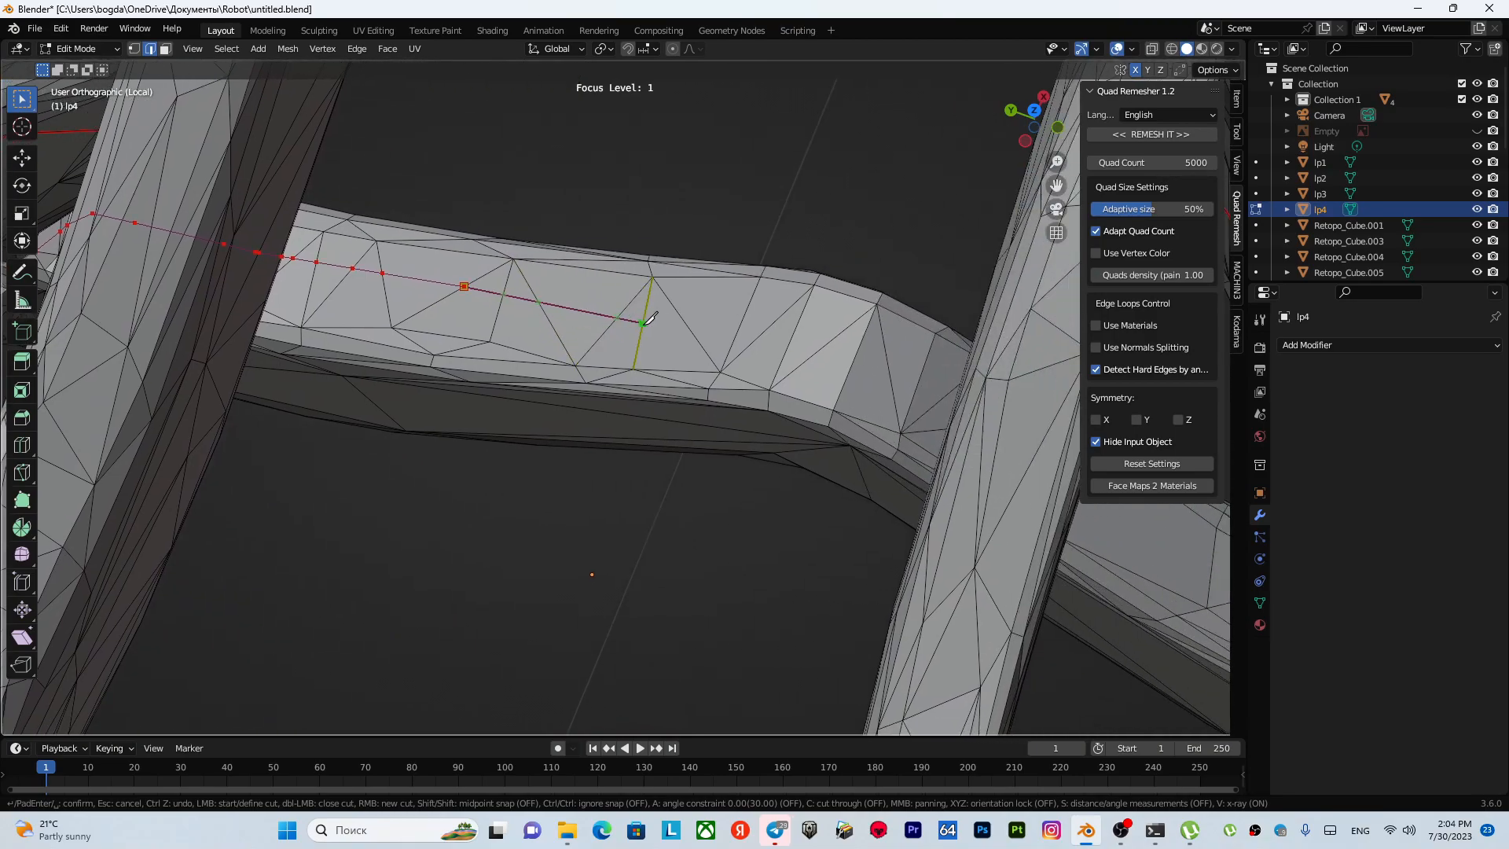
pyautogui.click(789, 343)
pyautogui.keyDown('shift'); pyautogui.moveTo(790, 354); pyautogui.dragTo(374, 318, button='middle'); pyautogui.keyUp('shift')
pyautogui.moveTo(393, 330); pyautogui.dragTo(485, 328, button='middle')
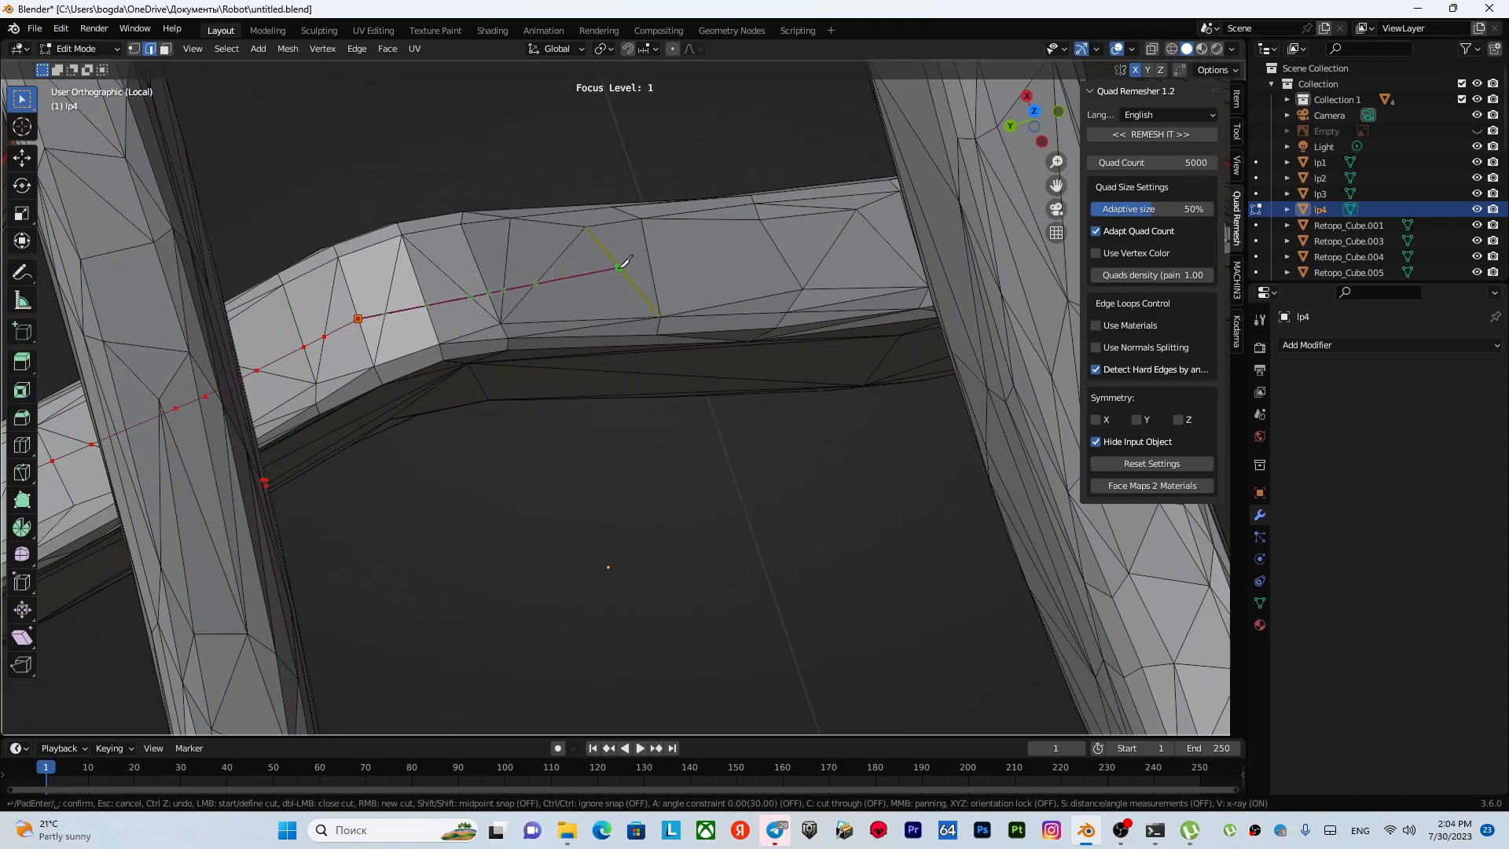
pyautogui.click(779, 252)
pyautogui.keyDown('shift'); pyautogui.moveTo(788, 257); pyautogui.dragTo(596, 294, button='middle'); pyautogui.keyUp('shift')
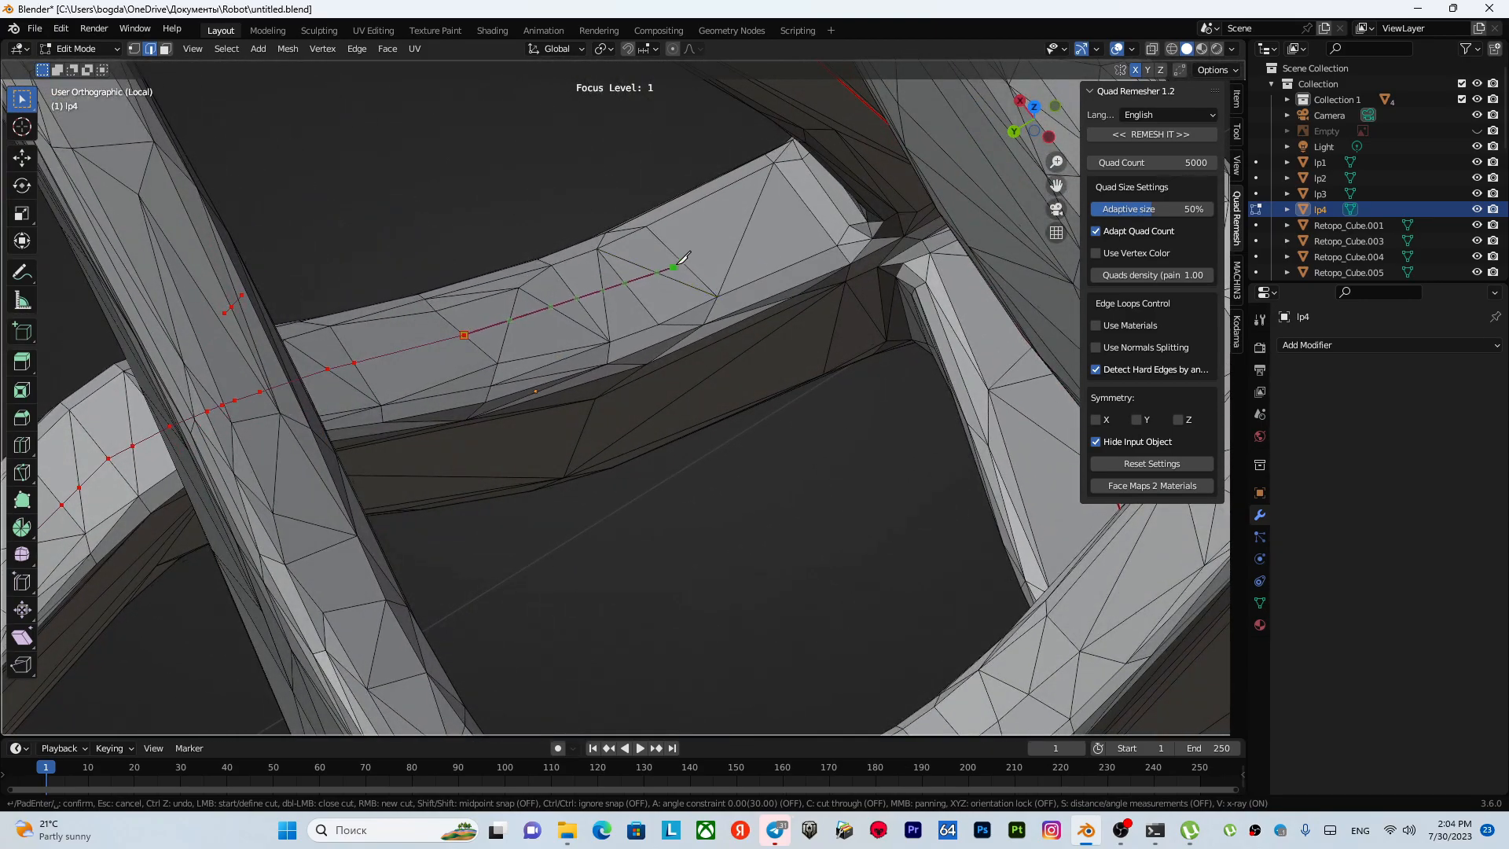
# - Close the bottom rail's knife cut at the far post's seam and mark the cut as a seam
pyautogui.moveTo(690, 251); pyautogui.dragTo(571, 302, button='middle')
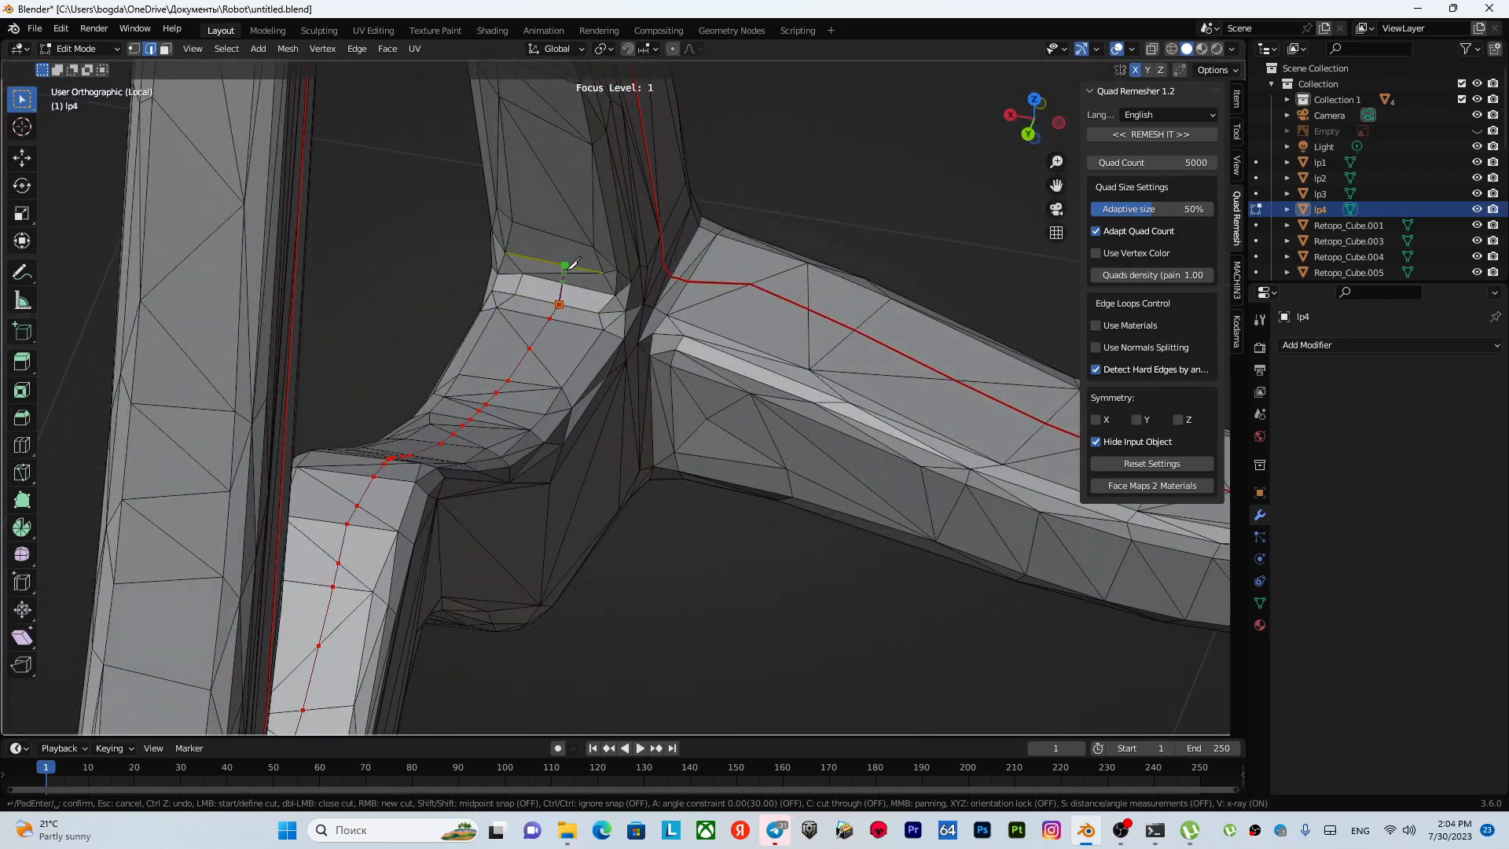
pyautogui.scroll(4, 613, 301)
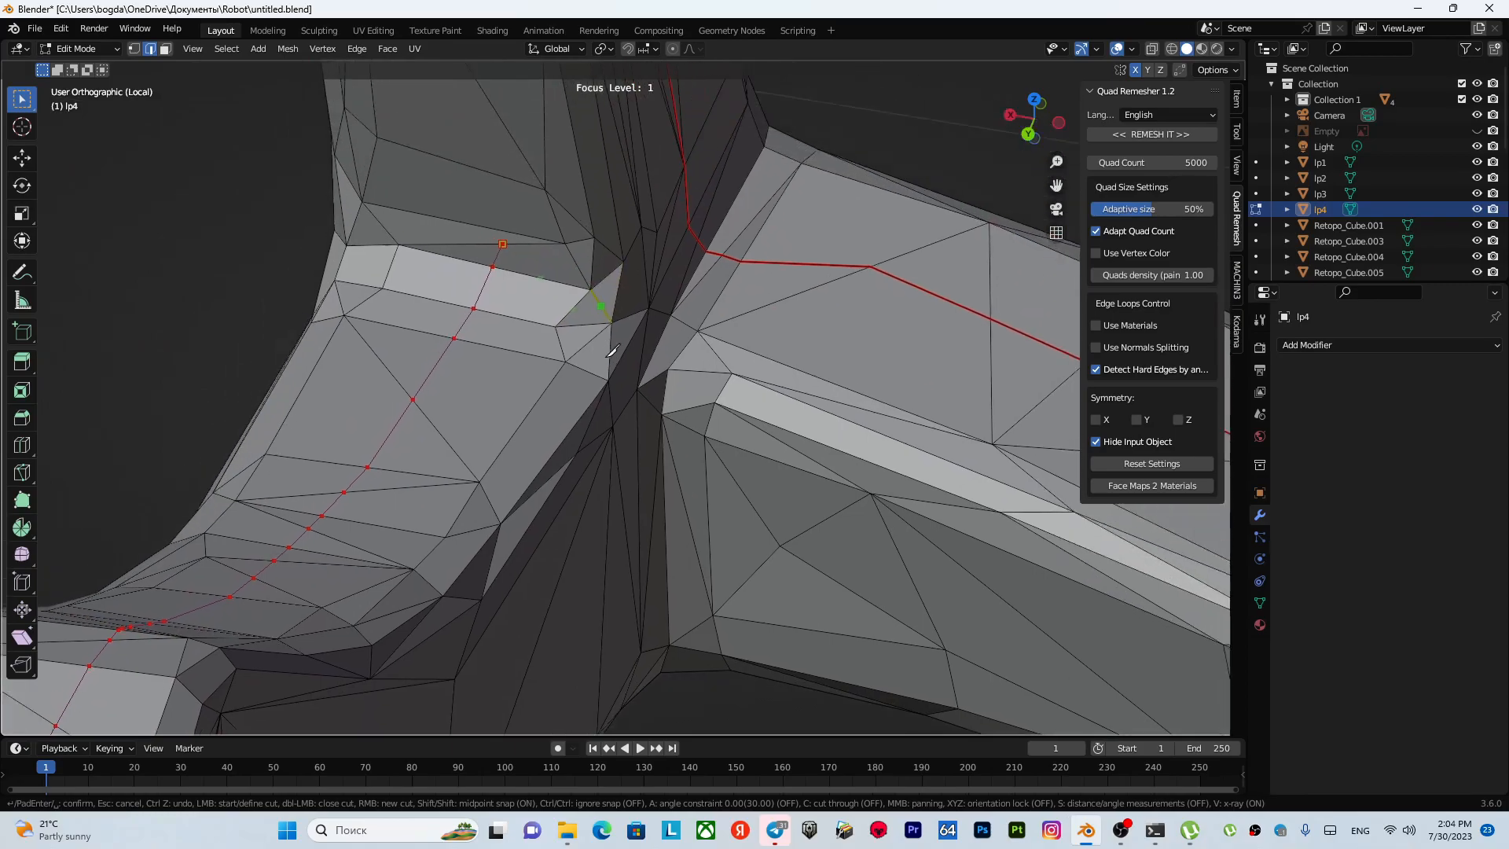
pyautogui.press('Return')
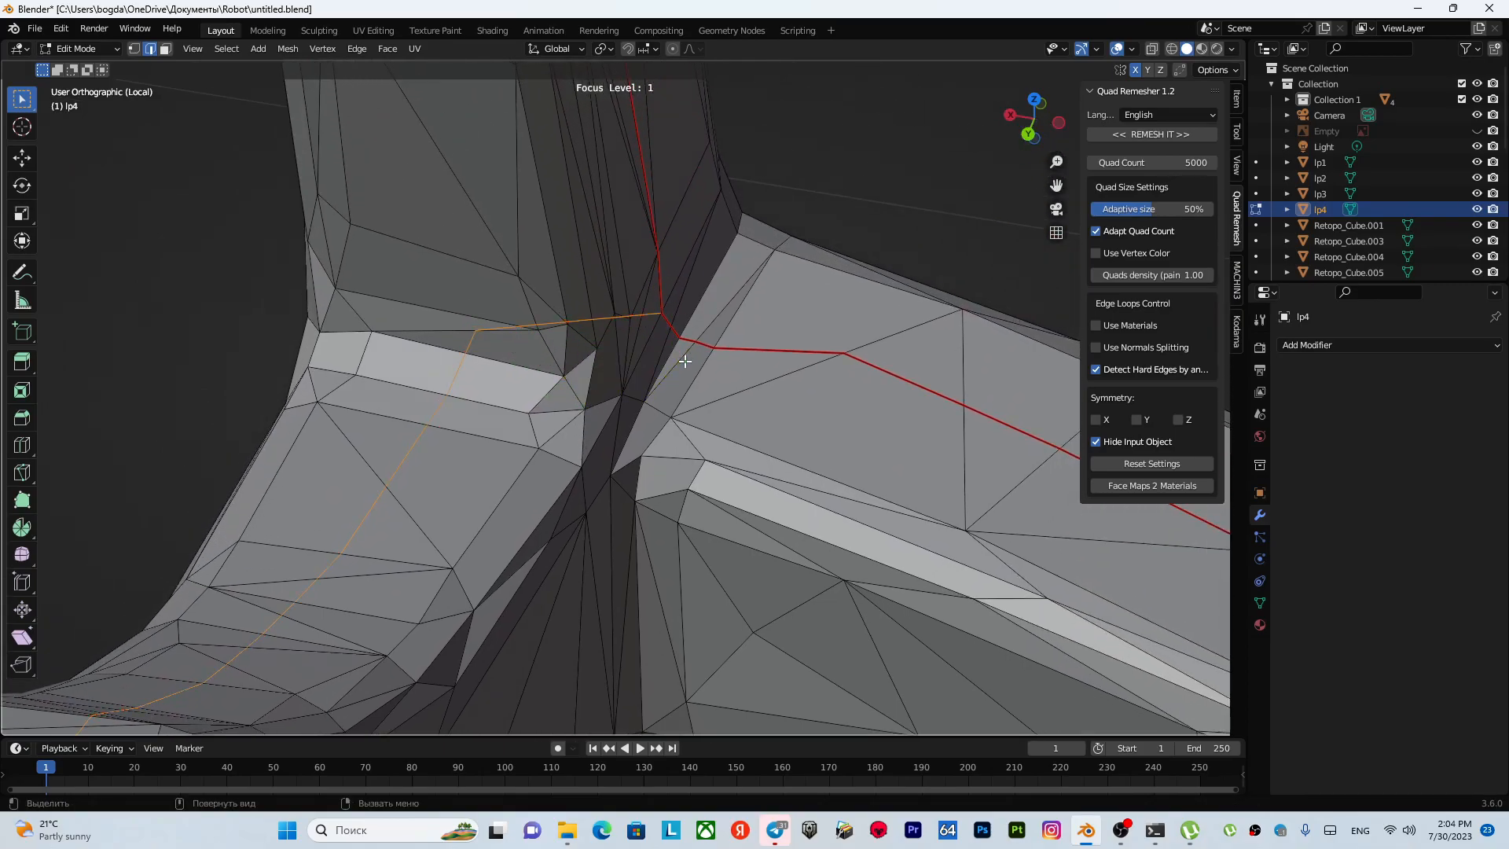
pyautogui.press('u')
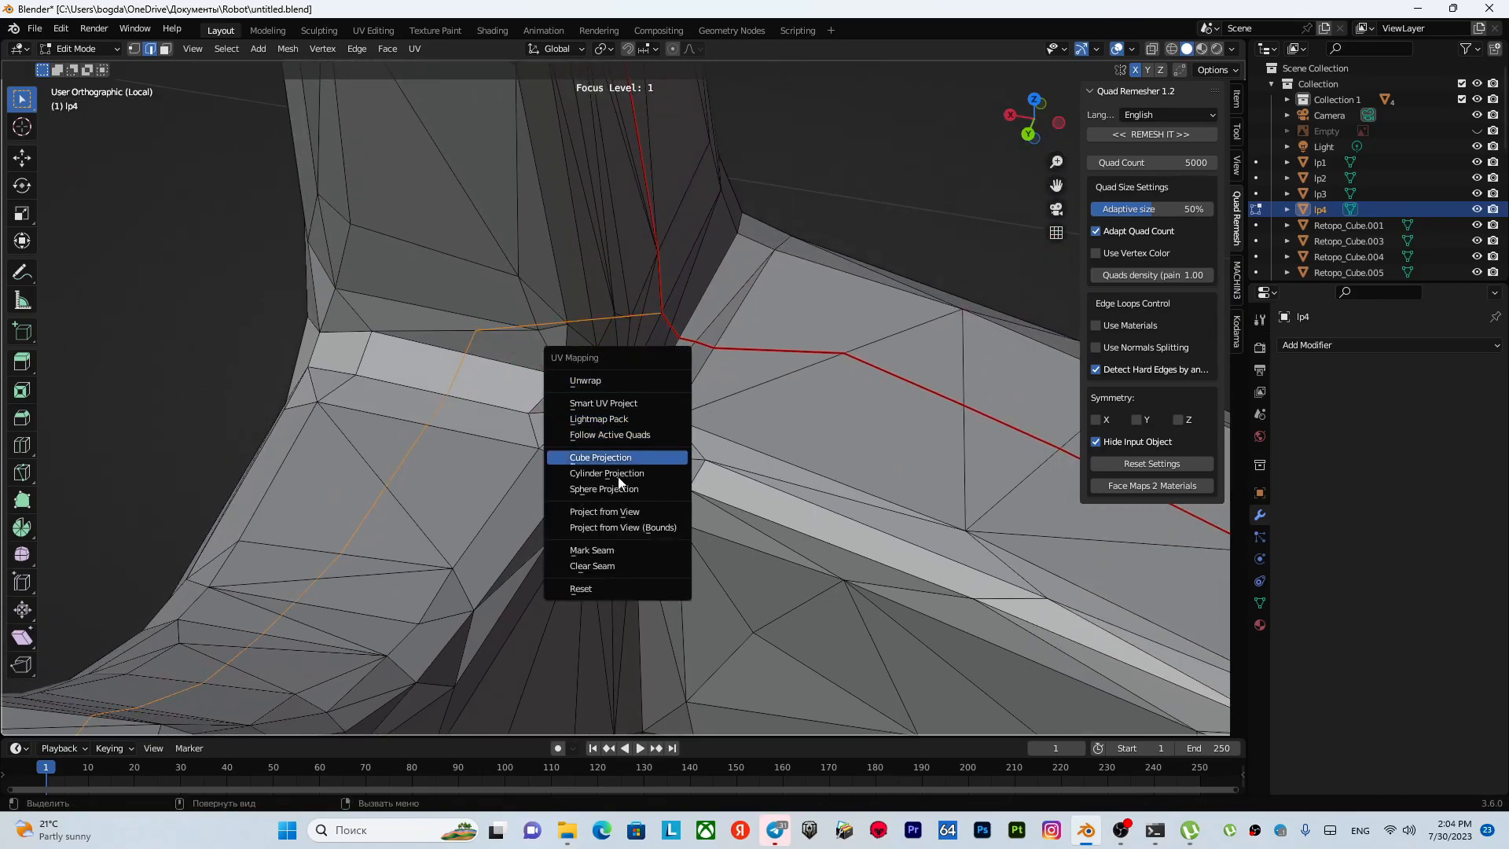
pyautogui.click(620, 550)
# - Examine the frame from several sides for beams and corners that still lack a seam
pyautogui.scroll(-3, 596, 438)
pyautogui.scroll(-6, 596, 438)
pyautogui.moveTo(596, 358); pyautogui.dragTo(853, 384, button='middle')
pyautogui.scroll(1, 668, 383)
pyautogui.scroll(3, 667, 382)
pyautogui.moveTo(526, 444); pyautogui.dragTo(904, 228, button='middle')
pyautogui.keyDown('shift'); pyautogui.moveTo(904, 216); pyautogui.dragTo(691, 478, button='middle'); pyautogui.keyUp('shift')
pyautogui.moveTo(612, 443); pyautogui.dragTo(893, 353, button='middle')
pyautogui.keyDown('shift'); pyautogui.moveTo(629, 303); pyautogui.dragTo(606, 417, button='middle'); pyautogui.keyUp('shift')
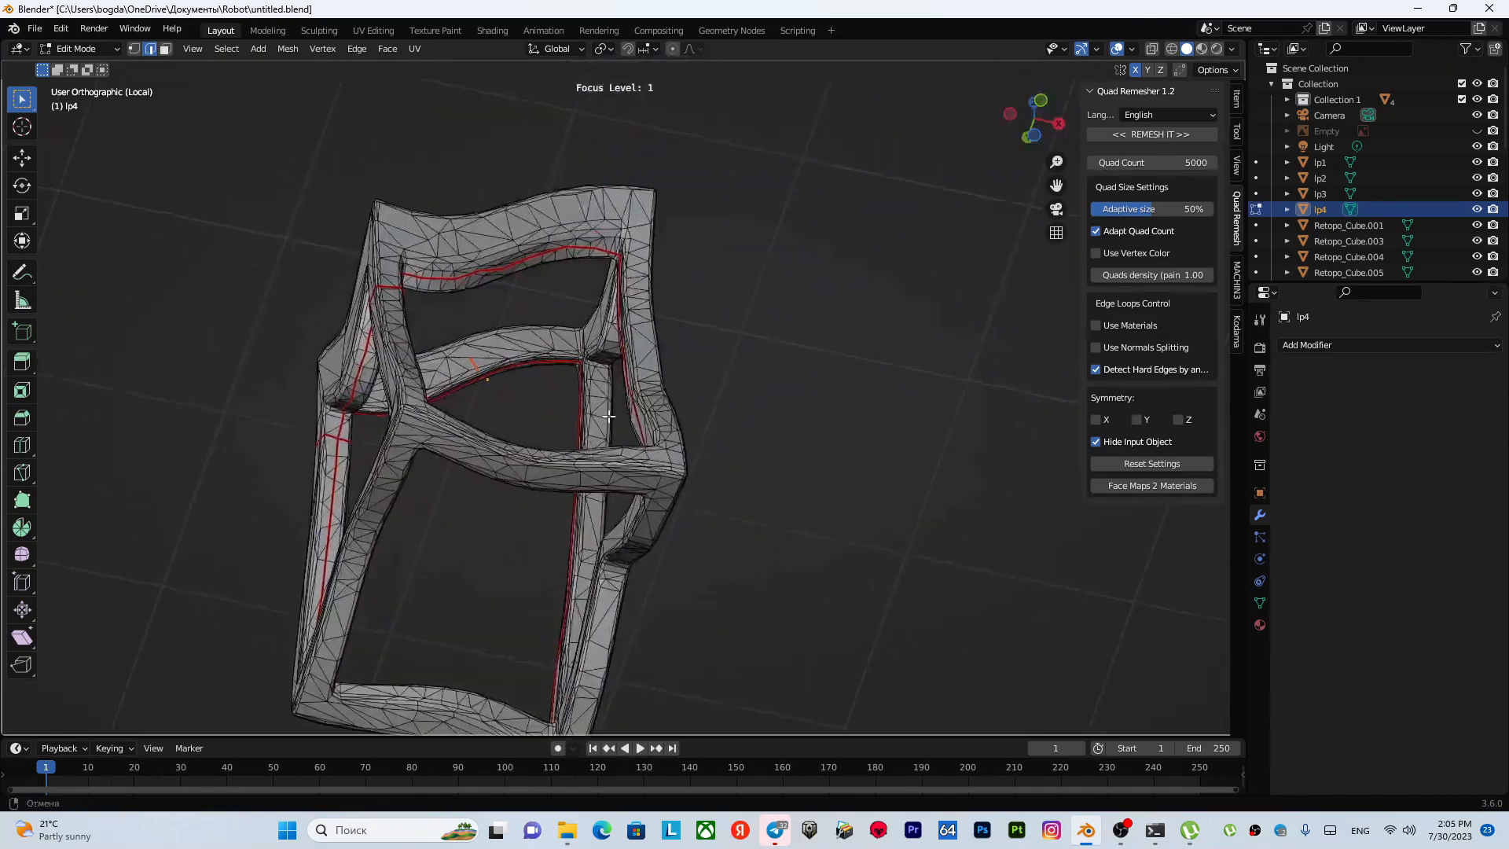
# - Knife-cut from the seam junction at the post's upper end onto the underside of the unseamed upper beam
pyautogui.scroll(5, 606, 418)
pyautogui.keyDown('shift'); pyautogui.moveTo(533, 357); pyautogui.dragTo(589, 417, button='middle'); pyautogui.keyUp('shift')
pyautogui.scroll(-3, 559, 428)
pyautogui.scroll(5, 620, 479)
pyautogui.moveTo(590, 416); pyautogui.dragTo(597, 388, button='middle')
pyautogui.press('k')
pyautogui.click(590, 373)
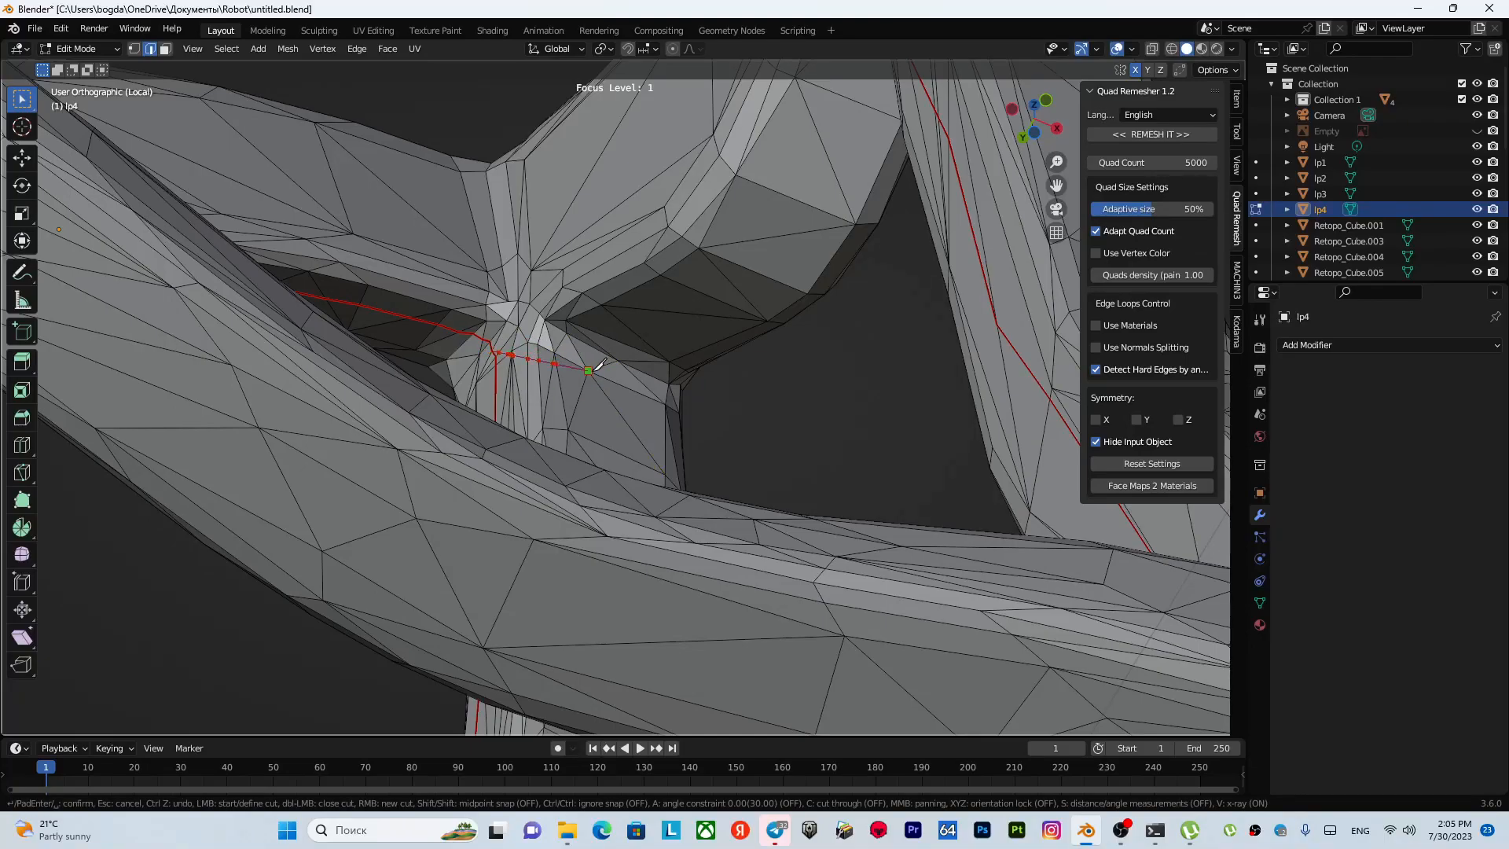
pyautogui.click(669, 312)
pyautogui.click(783, 235)
# - Extend the knife cut across the upper beam's underside to the far post's seam and mark the cut as a seam
pyautogui.moveTo(790, 226); pyautogui.dragTo(477, 395, button='middle')
pyautogui.click(625, 367)
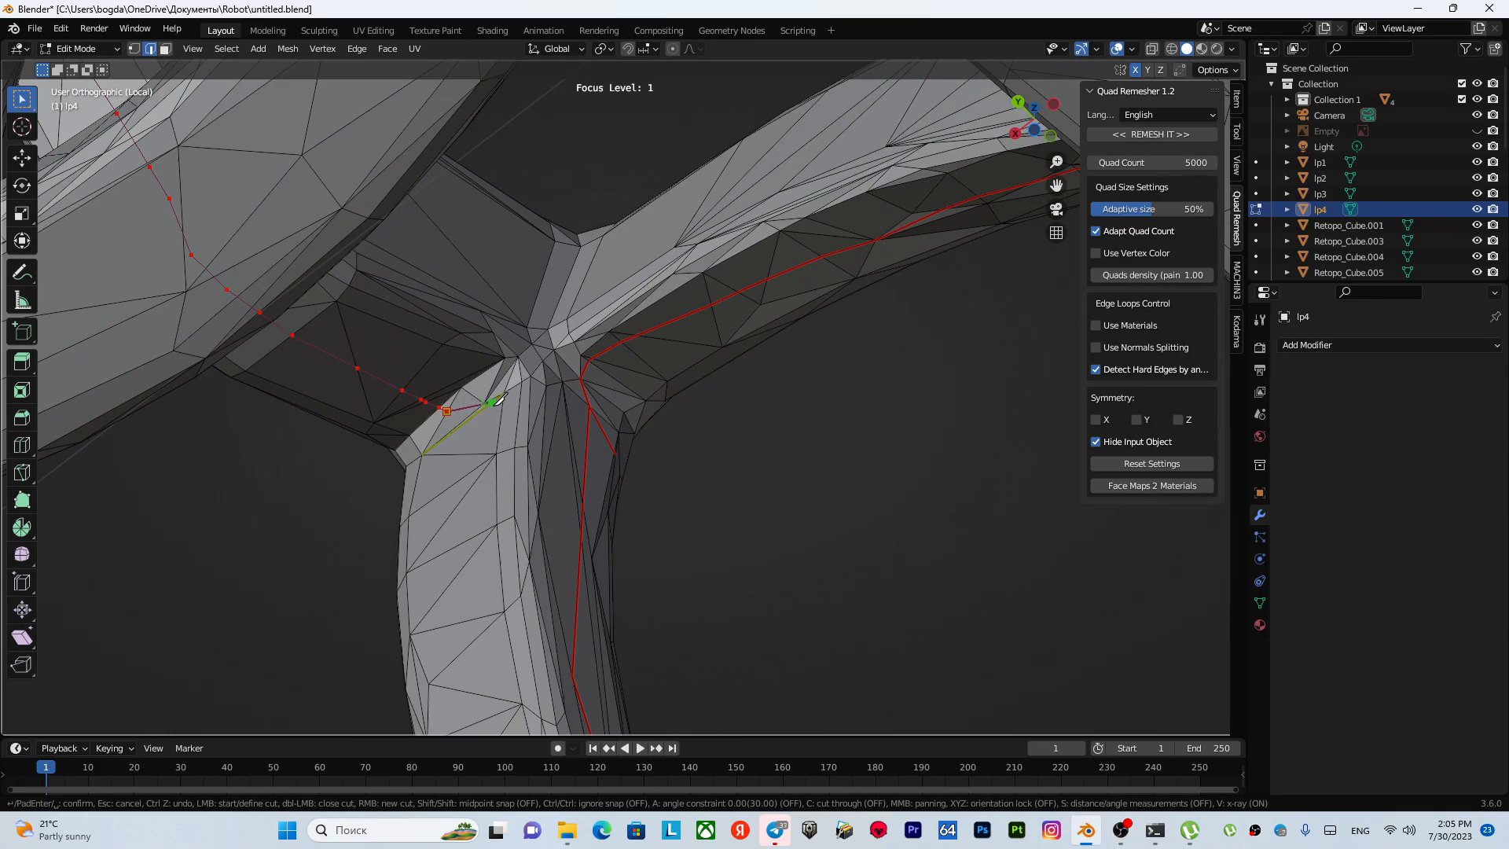
pyautogui.scroll(2, 481, 410)
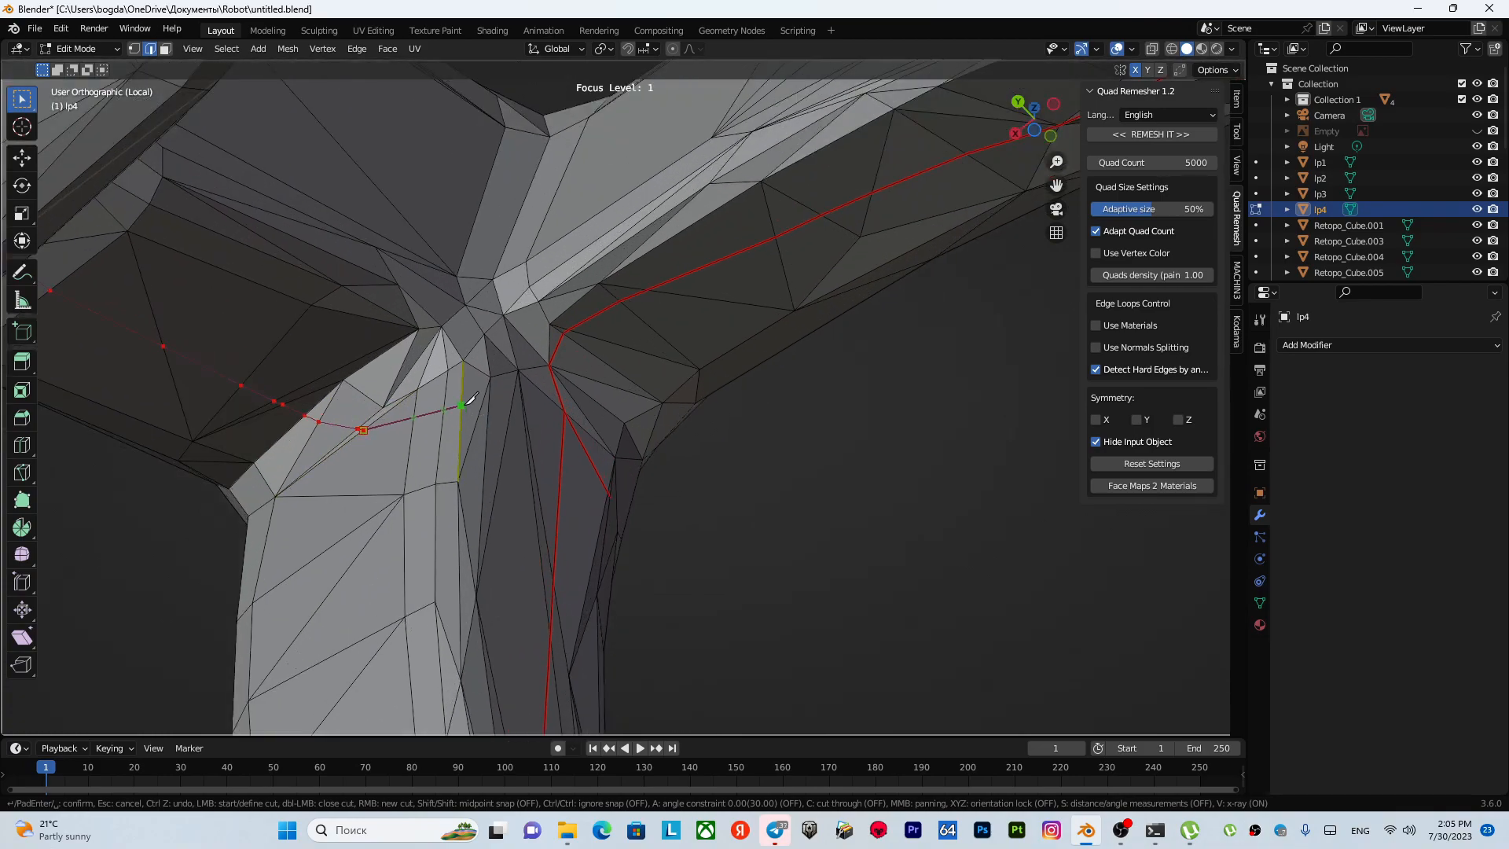
pyautogui.press('Return')
pyautogui.rightClick(577, 389)
pyautogui.click(577, 391)
pyautogui.scroll(-3, 566, 405)
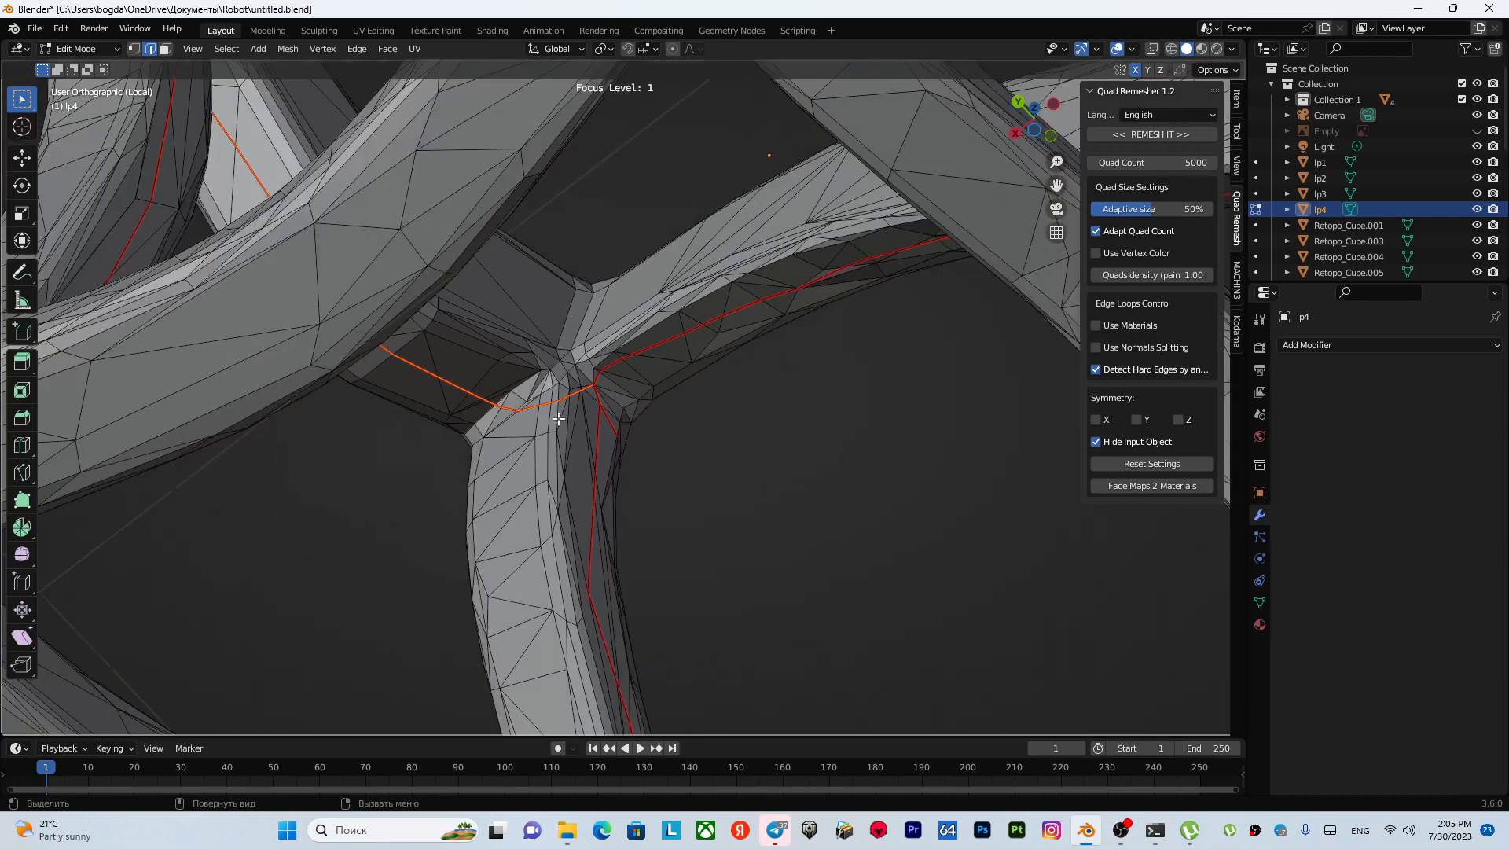
# - Select the entire frame mesh with X-ray enabled and unwrap it
pyautogui.scroll(-5, 560, 415)
pyautogui.moveTo(550, 424); pyautogui.dragTo(620, 489, button='middle')
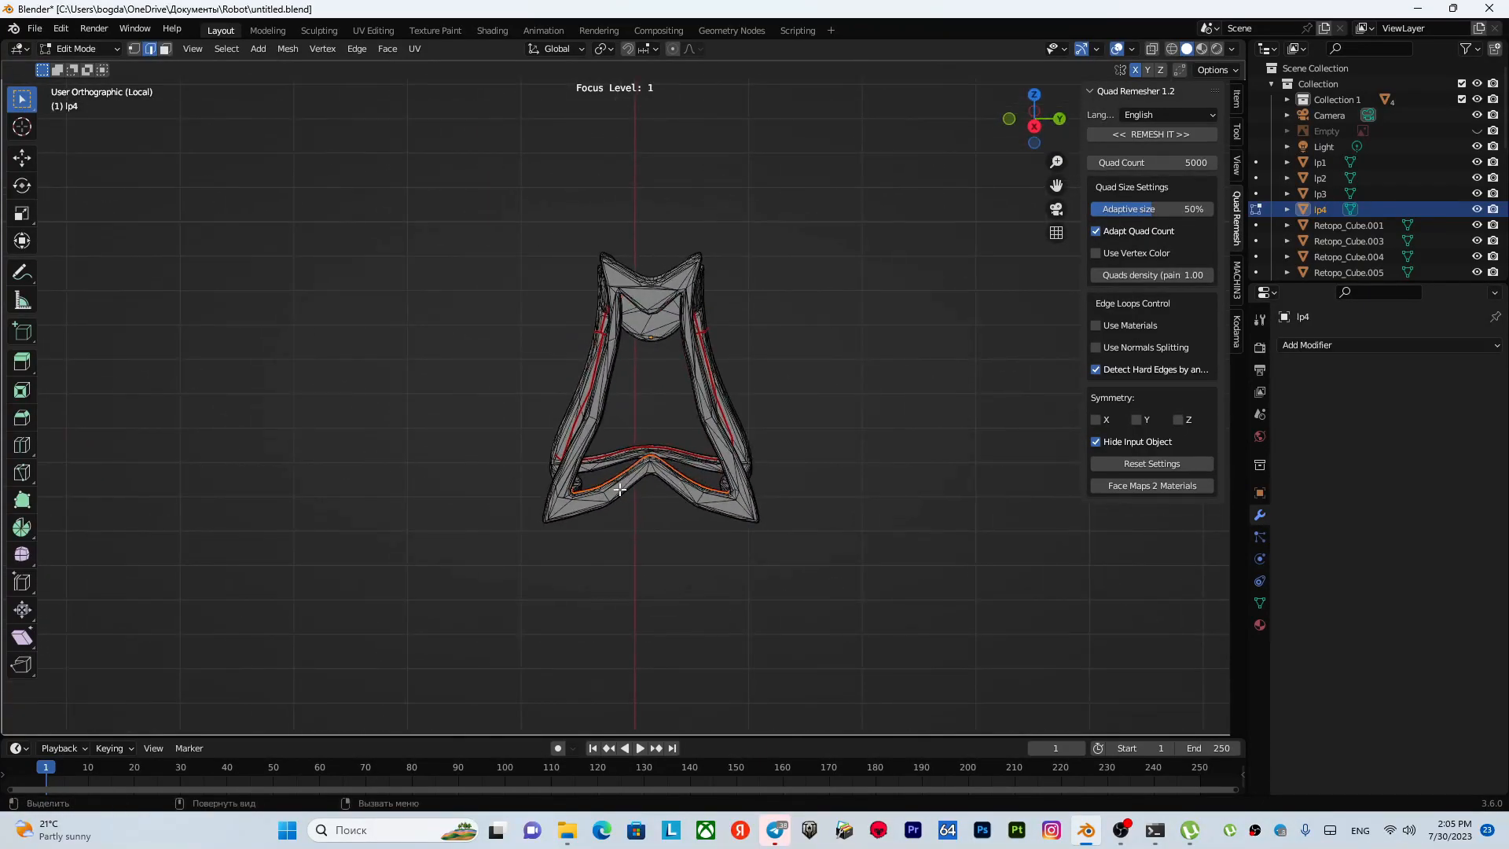
pyautogui.press('alt')
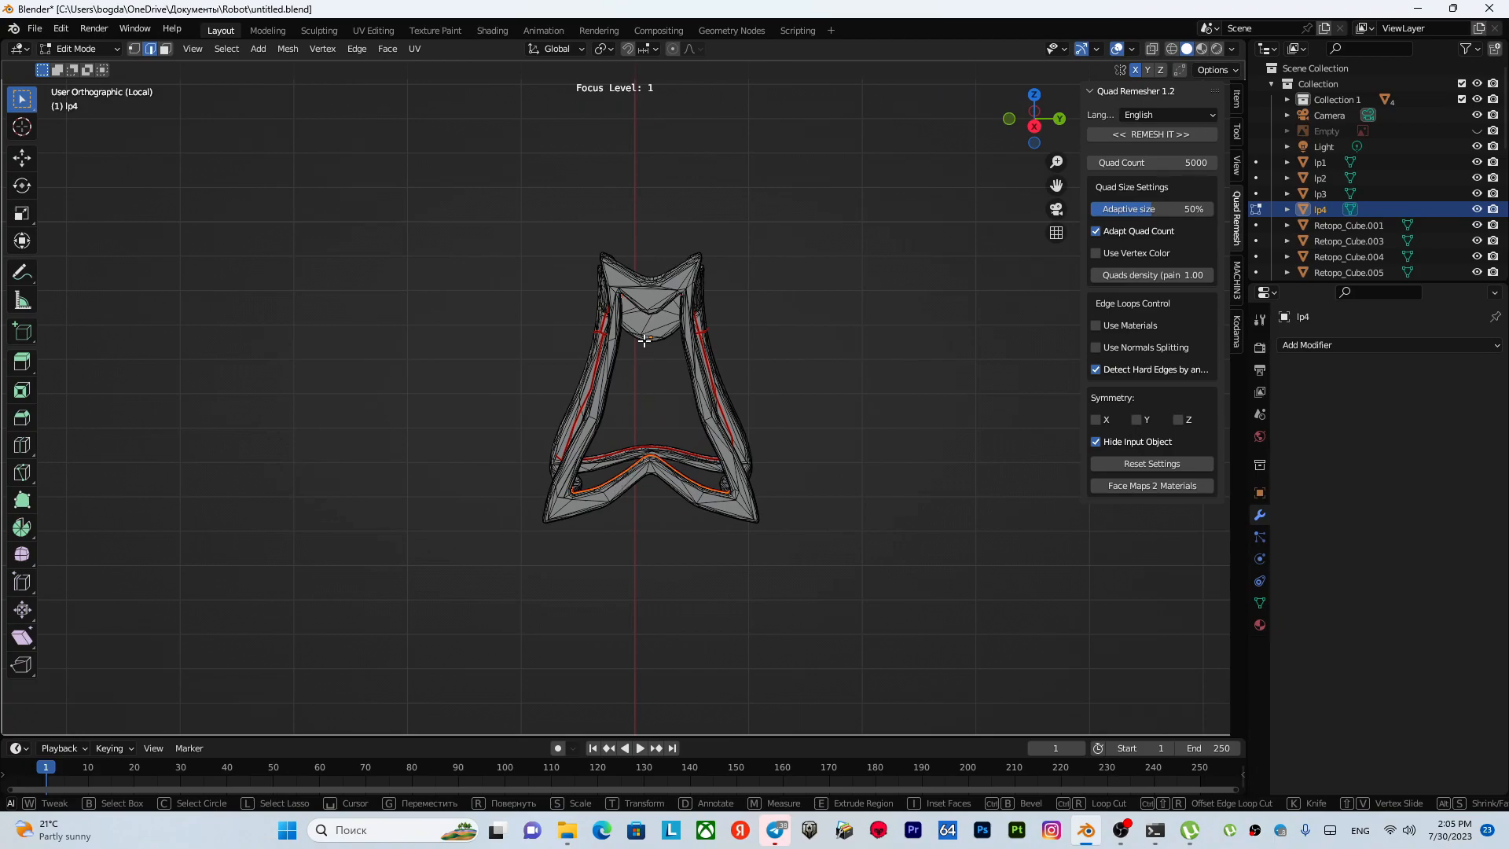
pyautogui.moveTo(841, 377); pyautogui.dragTo(692, 393, button='middle')
pyautogui.moveTo(438, 184); pyautogui.dragTo(865, 646)
pyautogui.press('u')
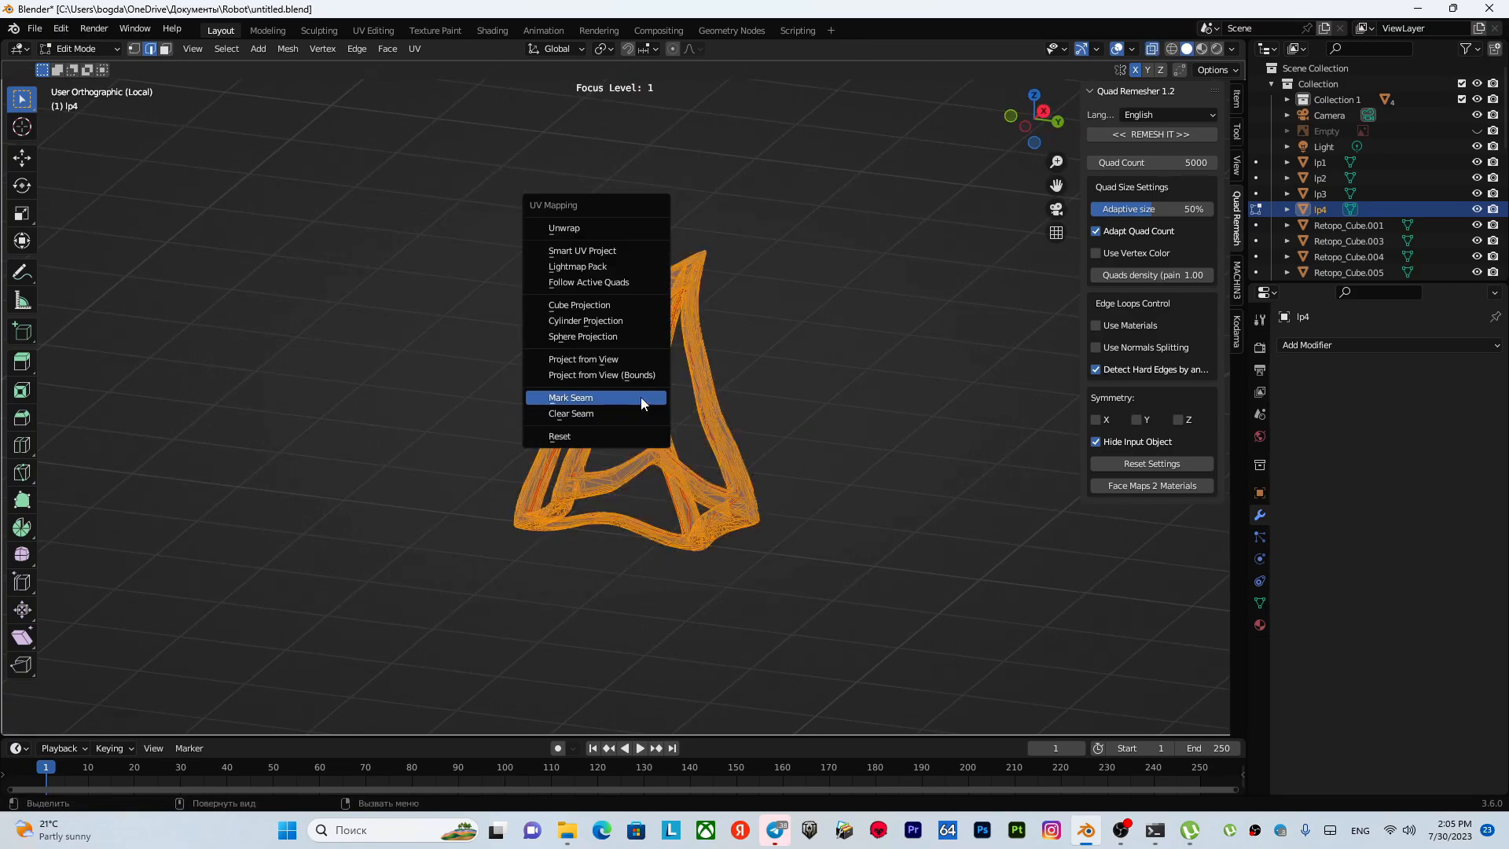
pyautogui.press('Return')
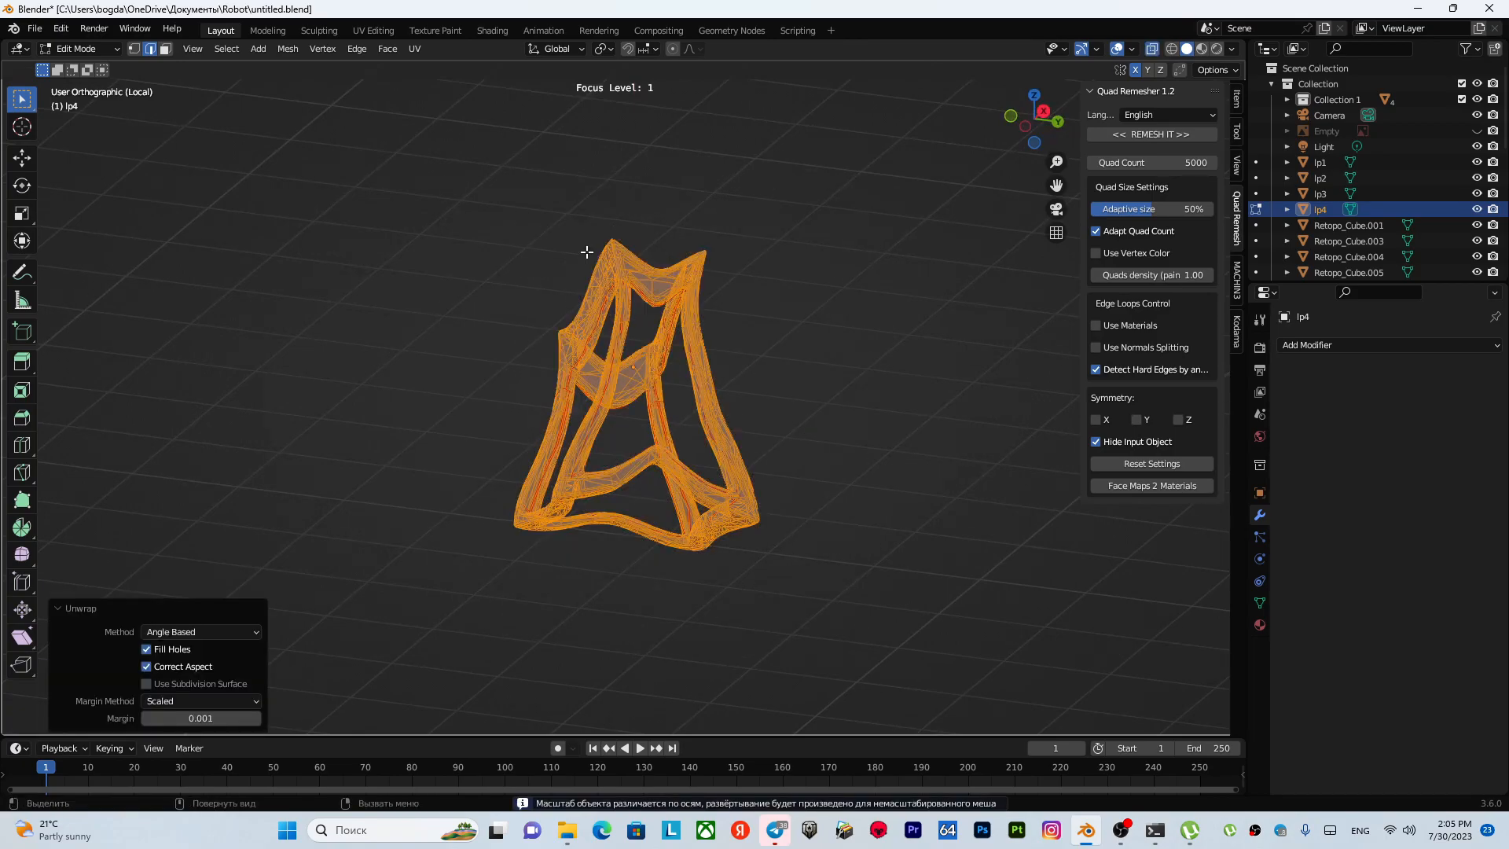
# - Examine the frame's unwrapped layout in the UV Editing workspace, checking the islands around the openings and ends
pyautogui.click(359, 32)
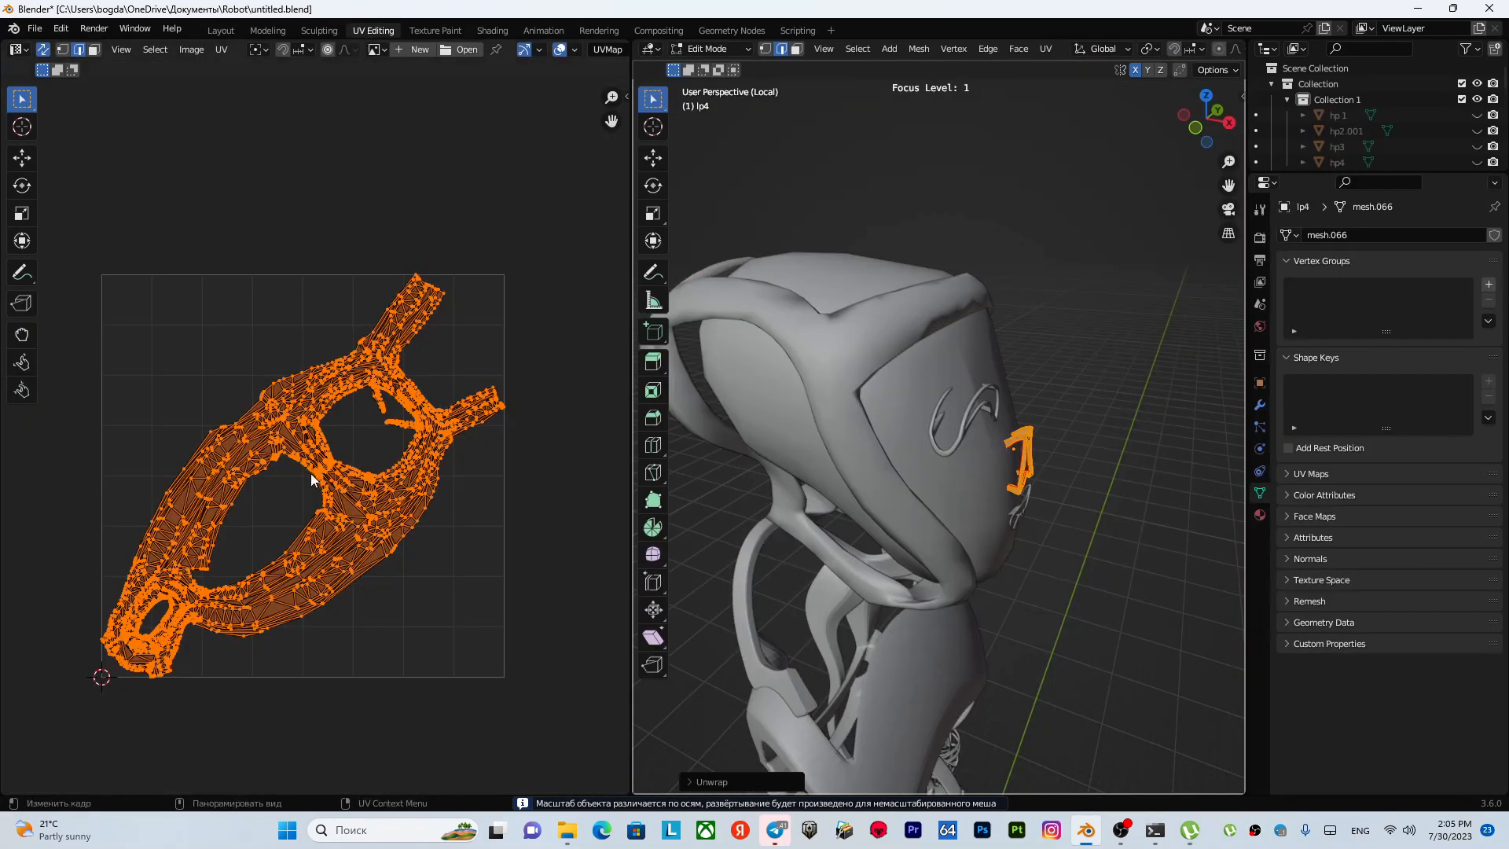
pyautogui.scroll(5, 351, 428)
pyautogui.scroll(-5, 351, 428)
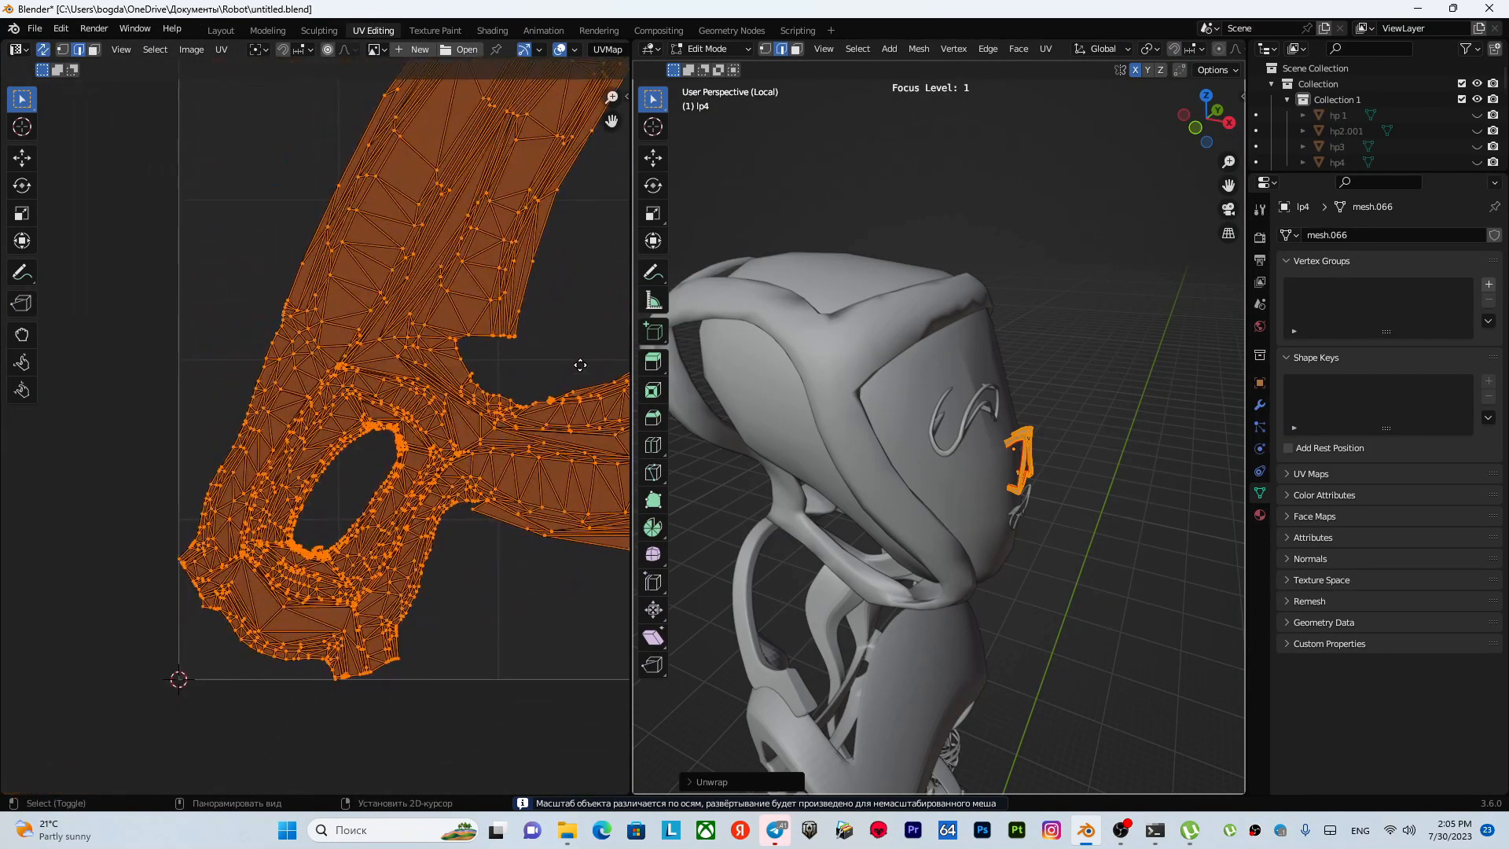
pyautogui.scroll(4, 454, 361)
pyautogui.scroll(-3, 342, 478)
pyautogui.scroll(-2, 342, 478)
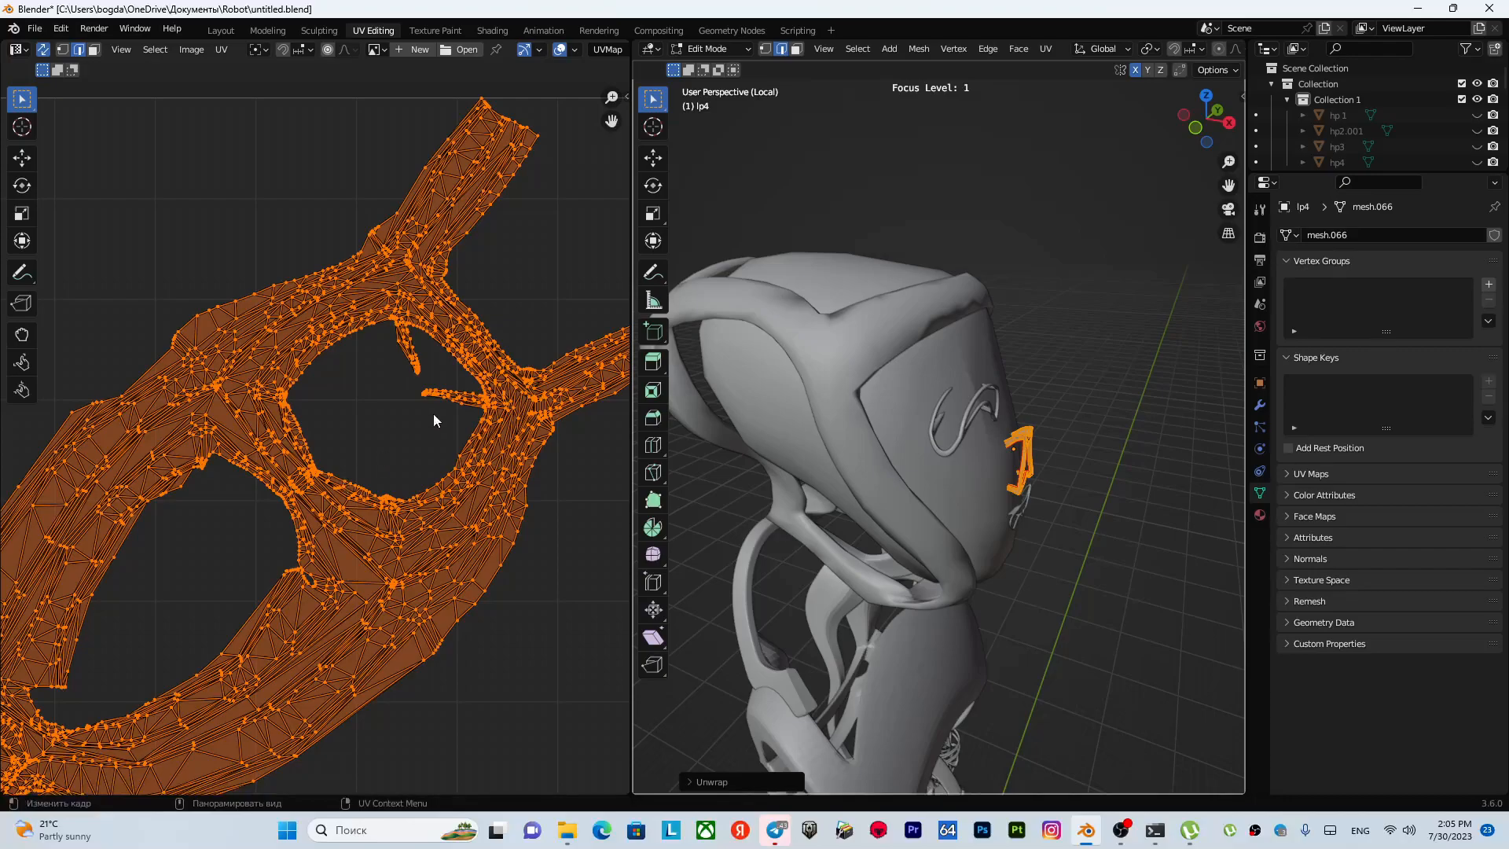
pyautogui.scroll(6, 438, 421)
pyautogui.scroll(-6, 319, 449)
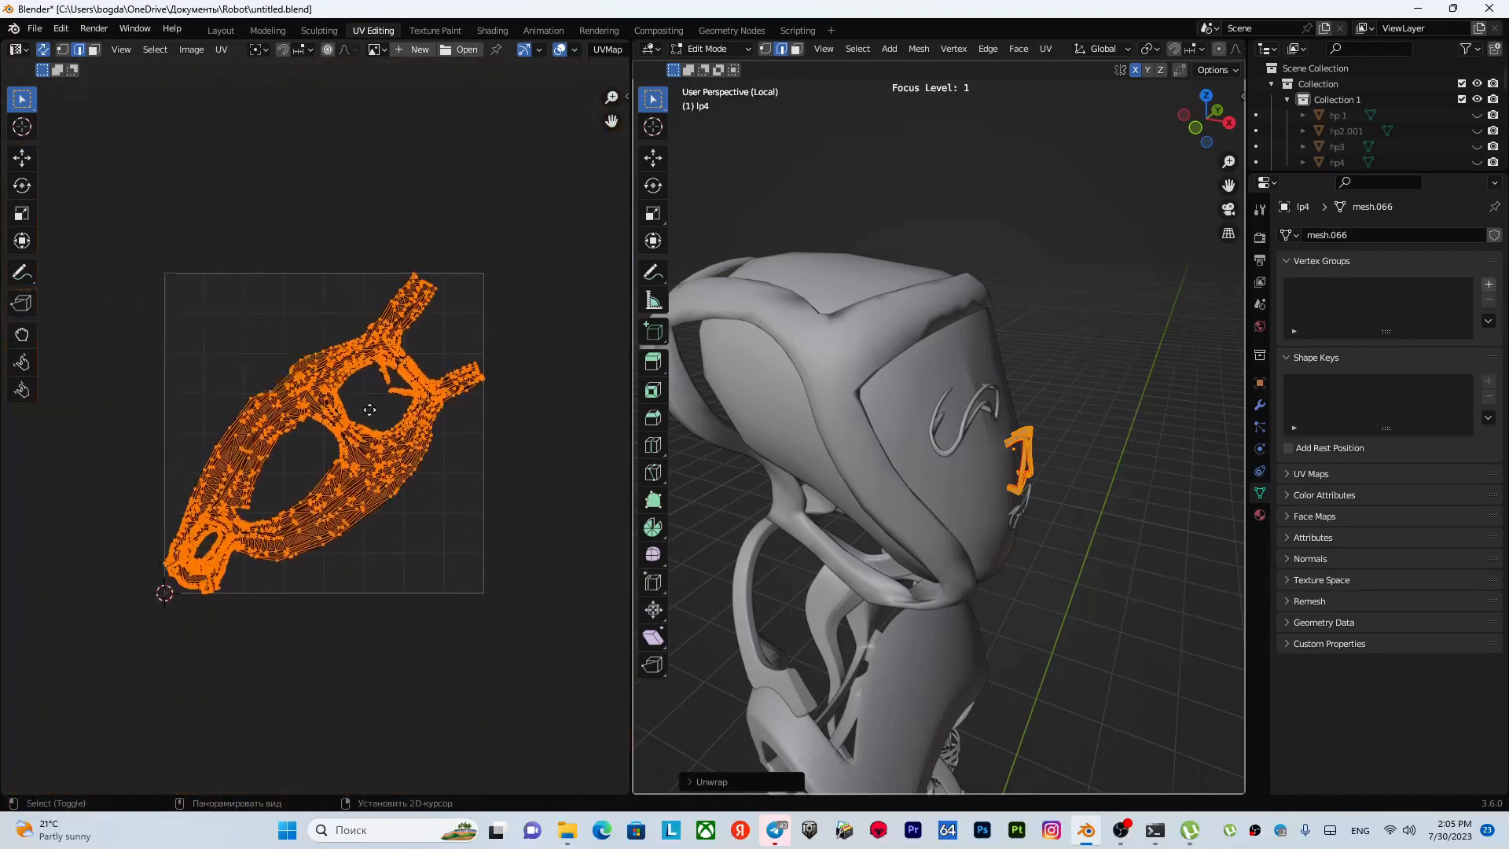
# - Return to the Layout workspace in Object Mode, turn off X-ray and leave the frame's isolated view
pyautogui.click(222, 33)
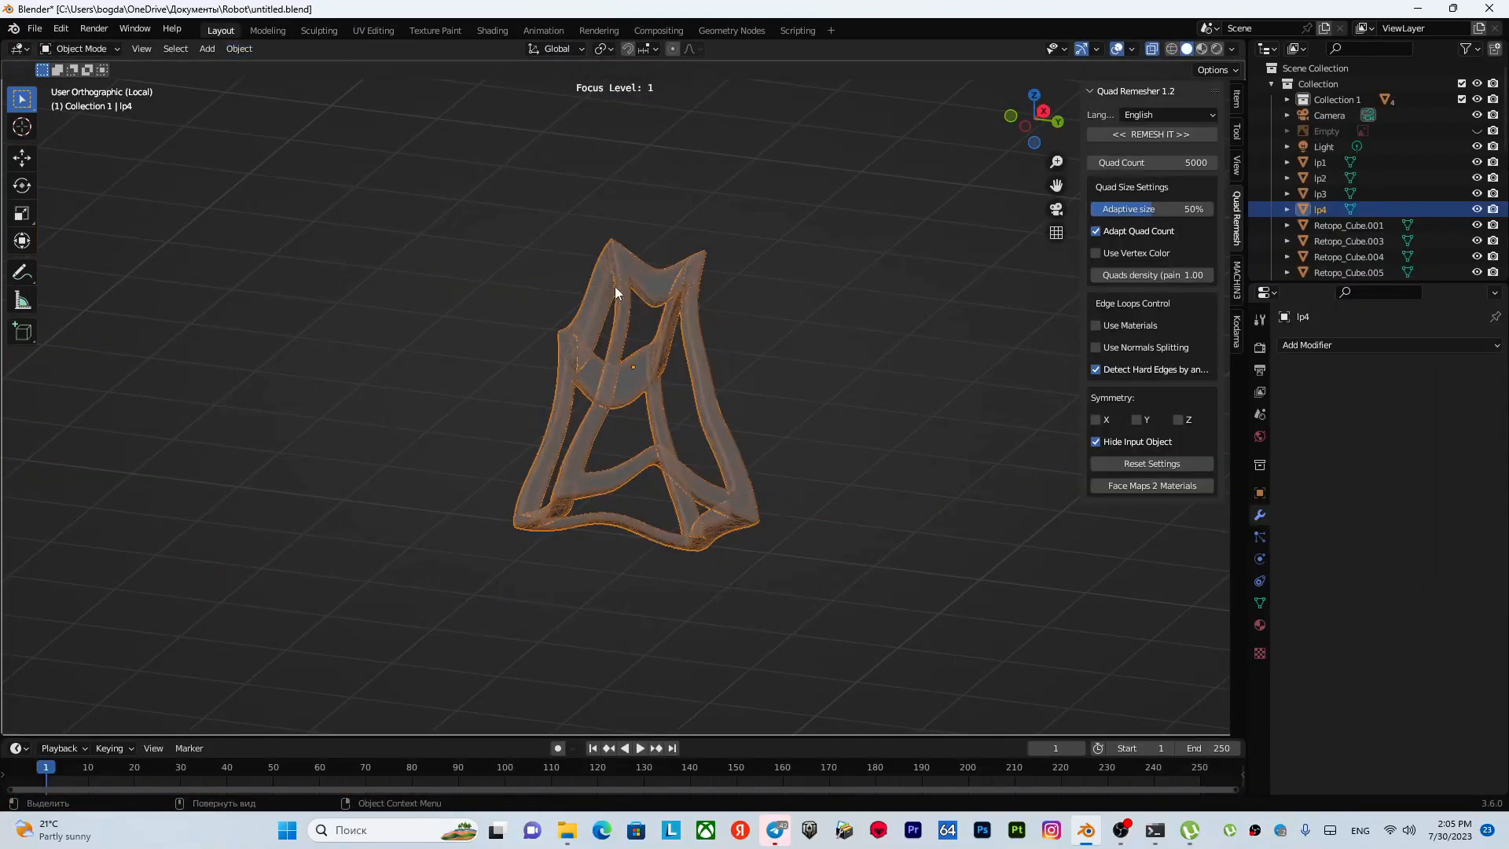
pyautogui.hotkey('alt', 'z')
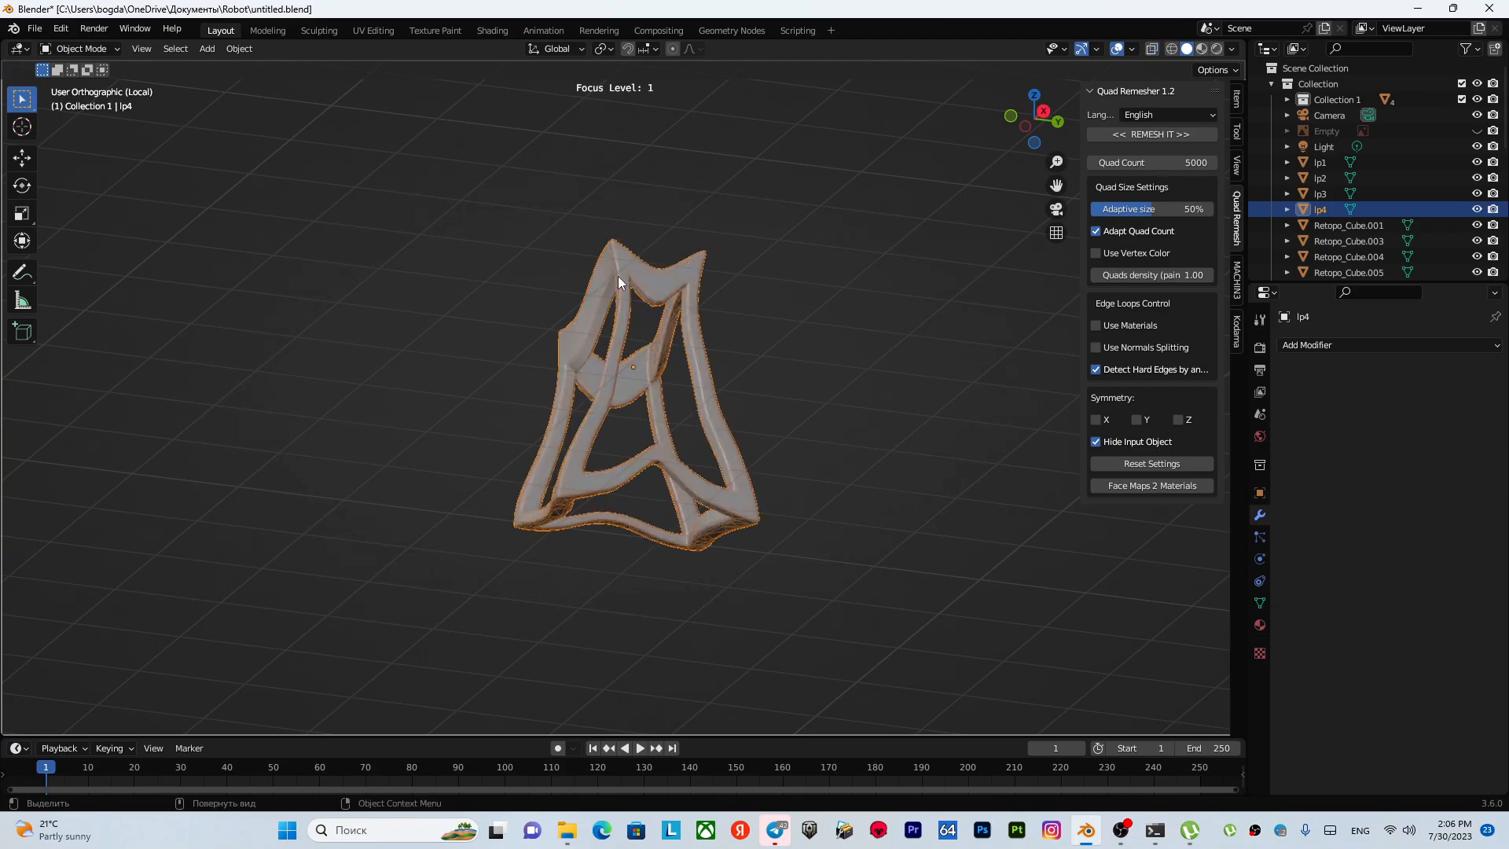
pyautogui.press('f')
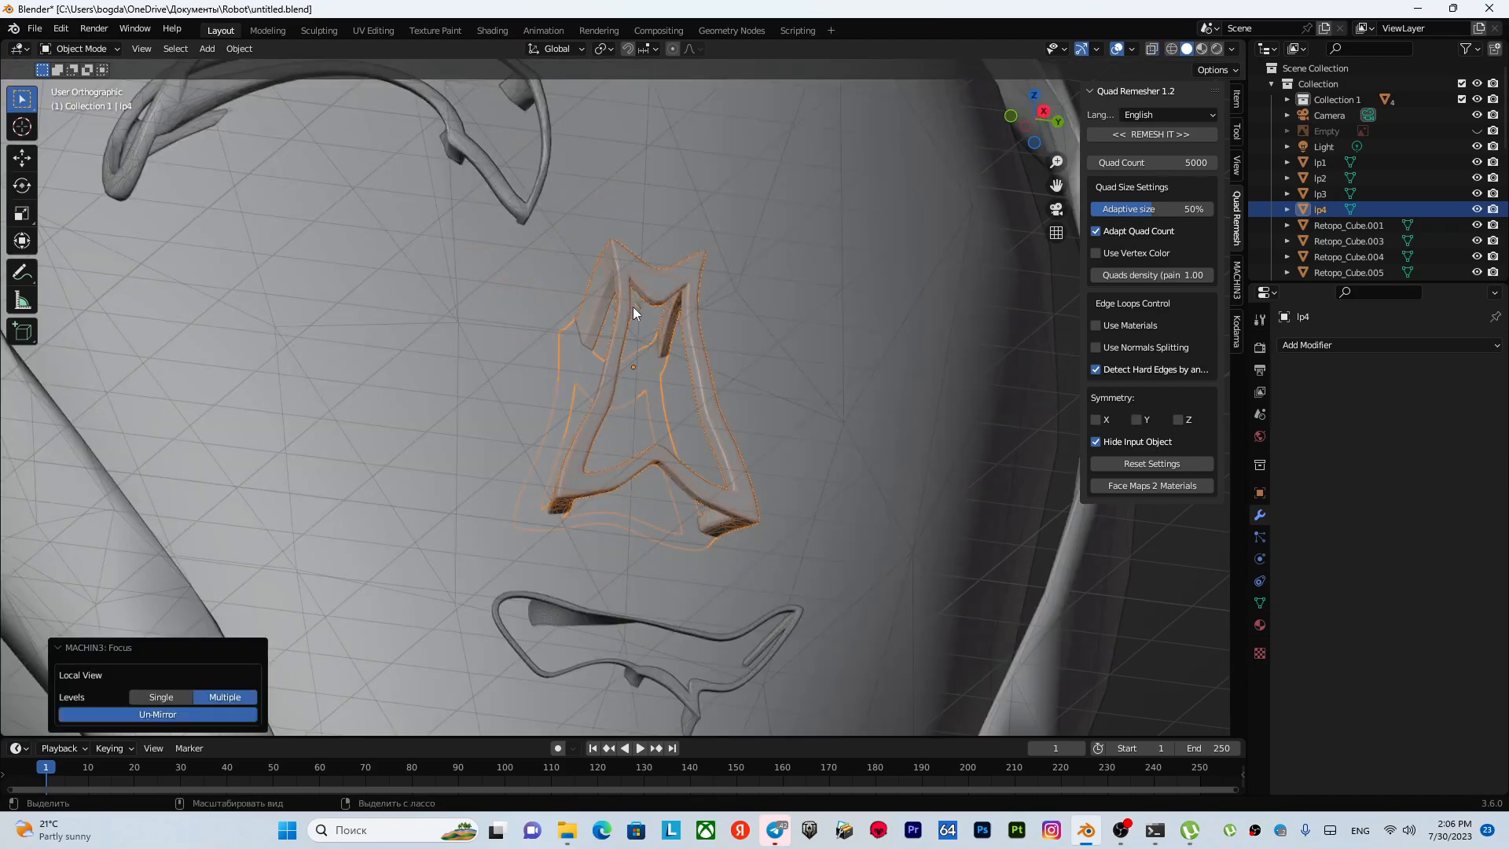
pyautogui.moveTo(681, 362); pyautogui.dragTo(616, 403, button='middle')
# - Select the mouth piece below the nose frame on the face and isolate it in local view
pyautogui.scroll(-3, 616, 406)
pyautogui.scroll(4, 615, 407)
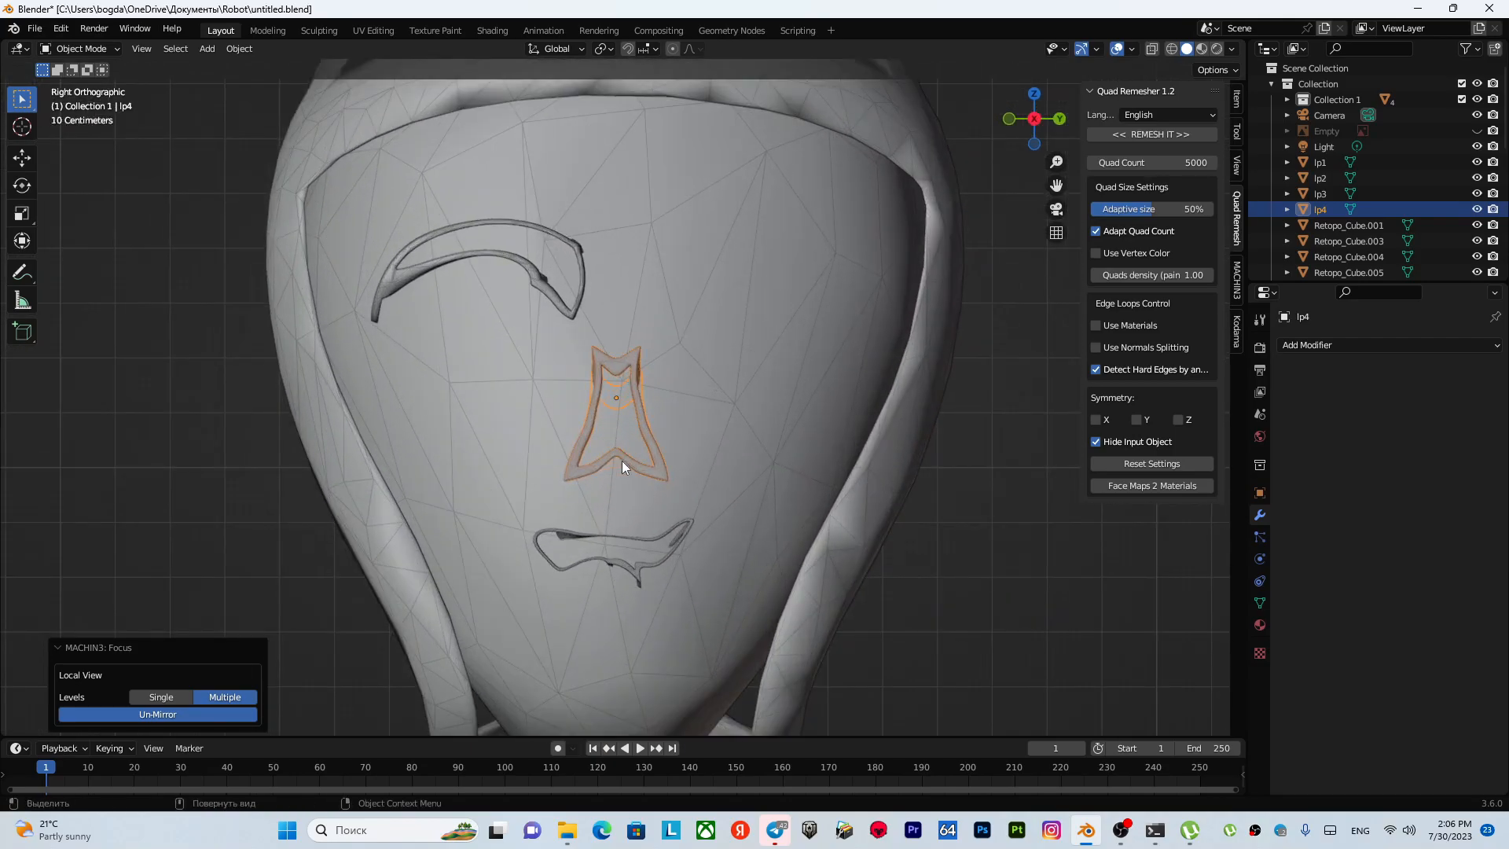
pyautogui.keyDown('shift'); pyautogui.moveTo(620, 455); pyautogui.dragTo(620, 356, button='middle'); pyautogui.keyUp('shift')
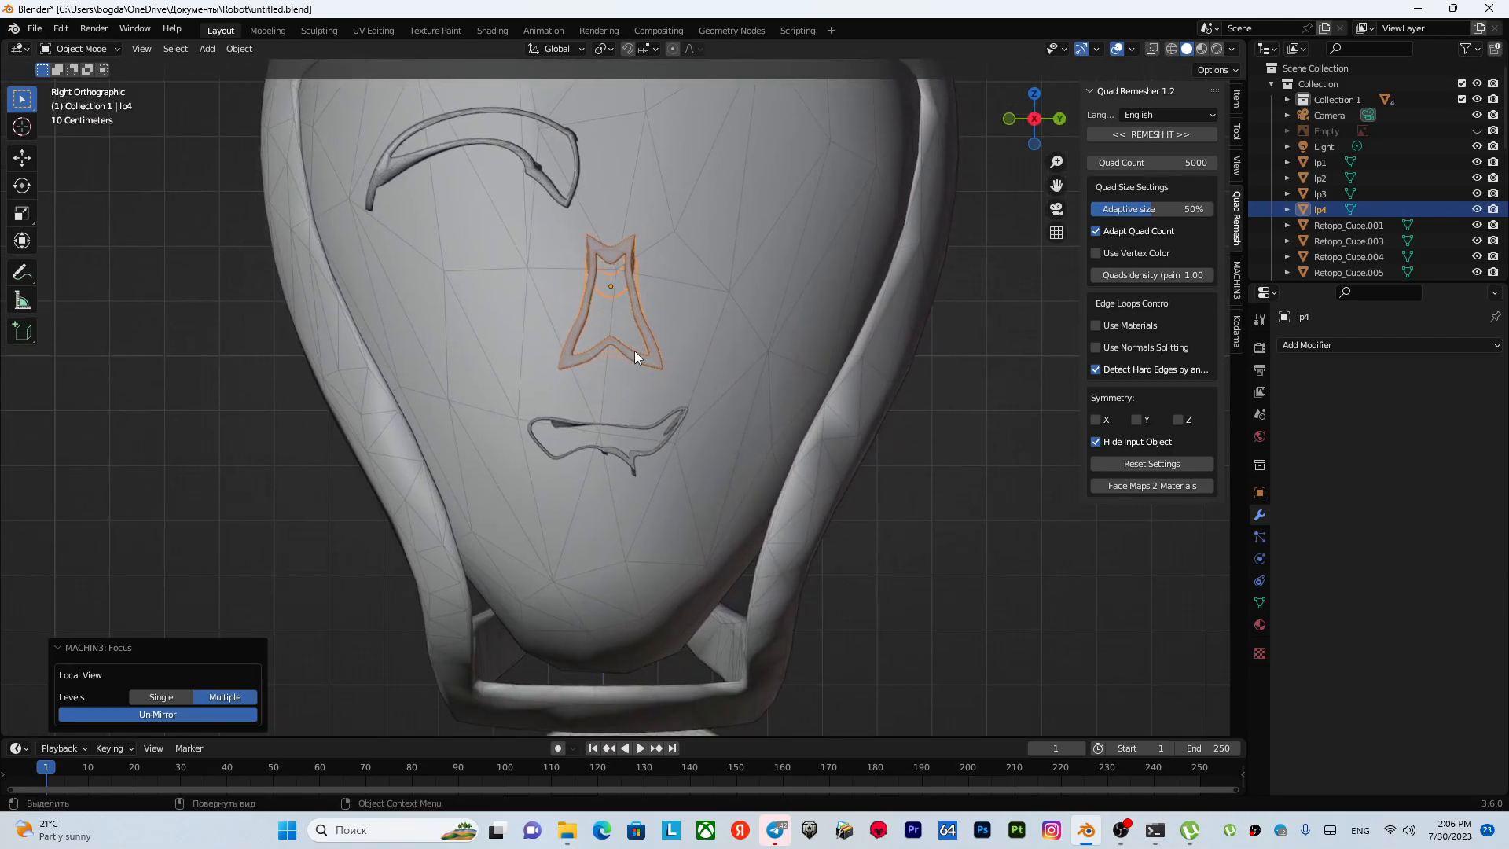
pyautogui.moveTo(606, 408); pyautogui.dragTo(598, 377, button='middle')
pyautogui.scroll(-4, 597, 379)
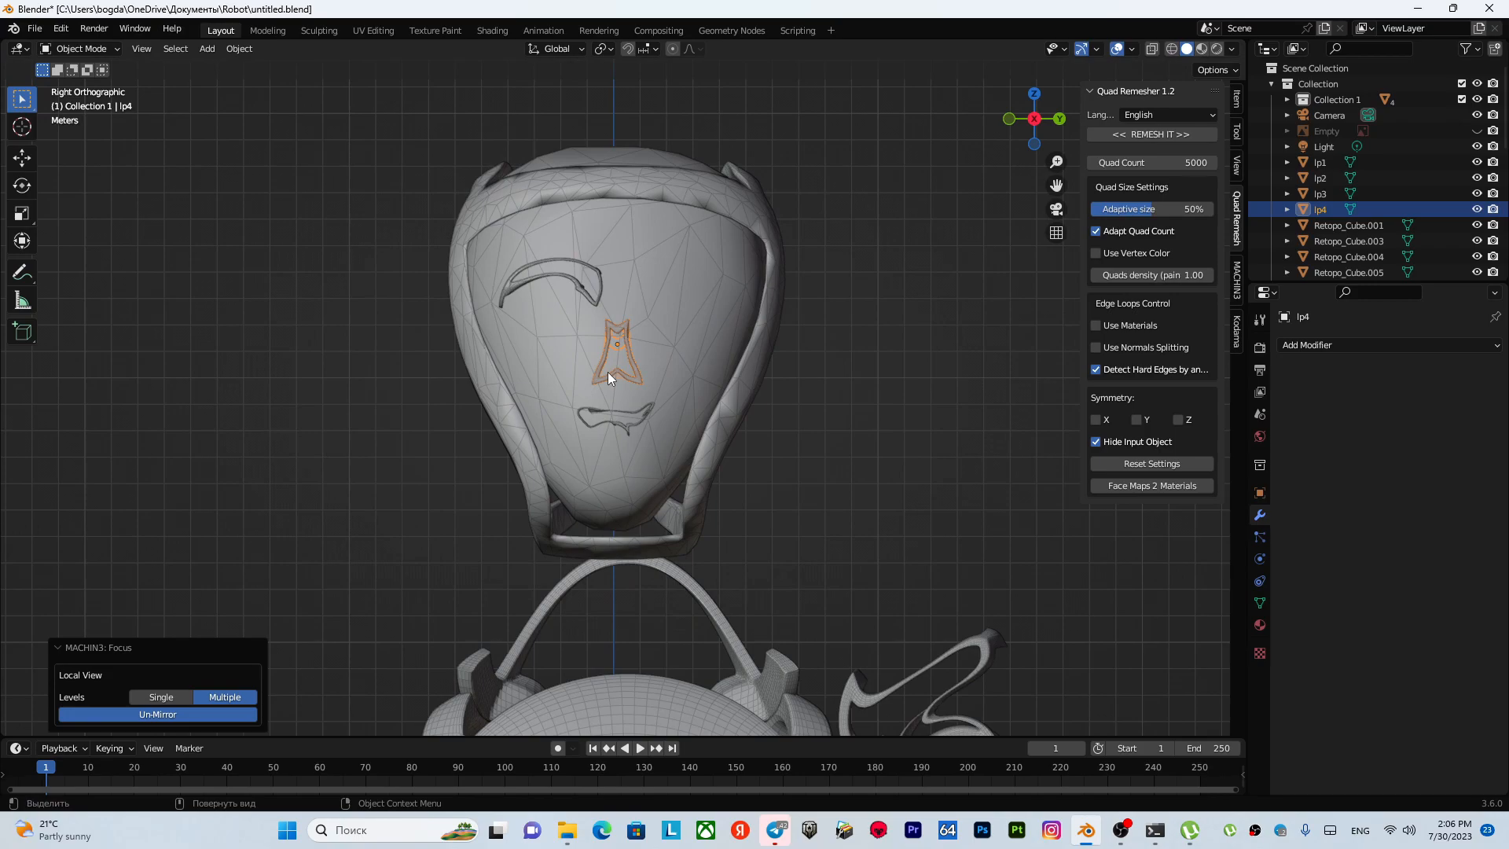
pyautogui.keyDown('shift'); pyautogui.moveTo(615, 368); pyautogui.dragTo(583, 396, button='middle'); pyautogui.keyUp('shift')
pyautogui.scroll(5, 628, 318)
pyautogui.scroll(5, 665, 499)
pyautogui.click(673, 493)
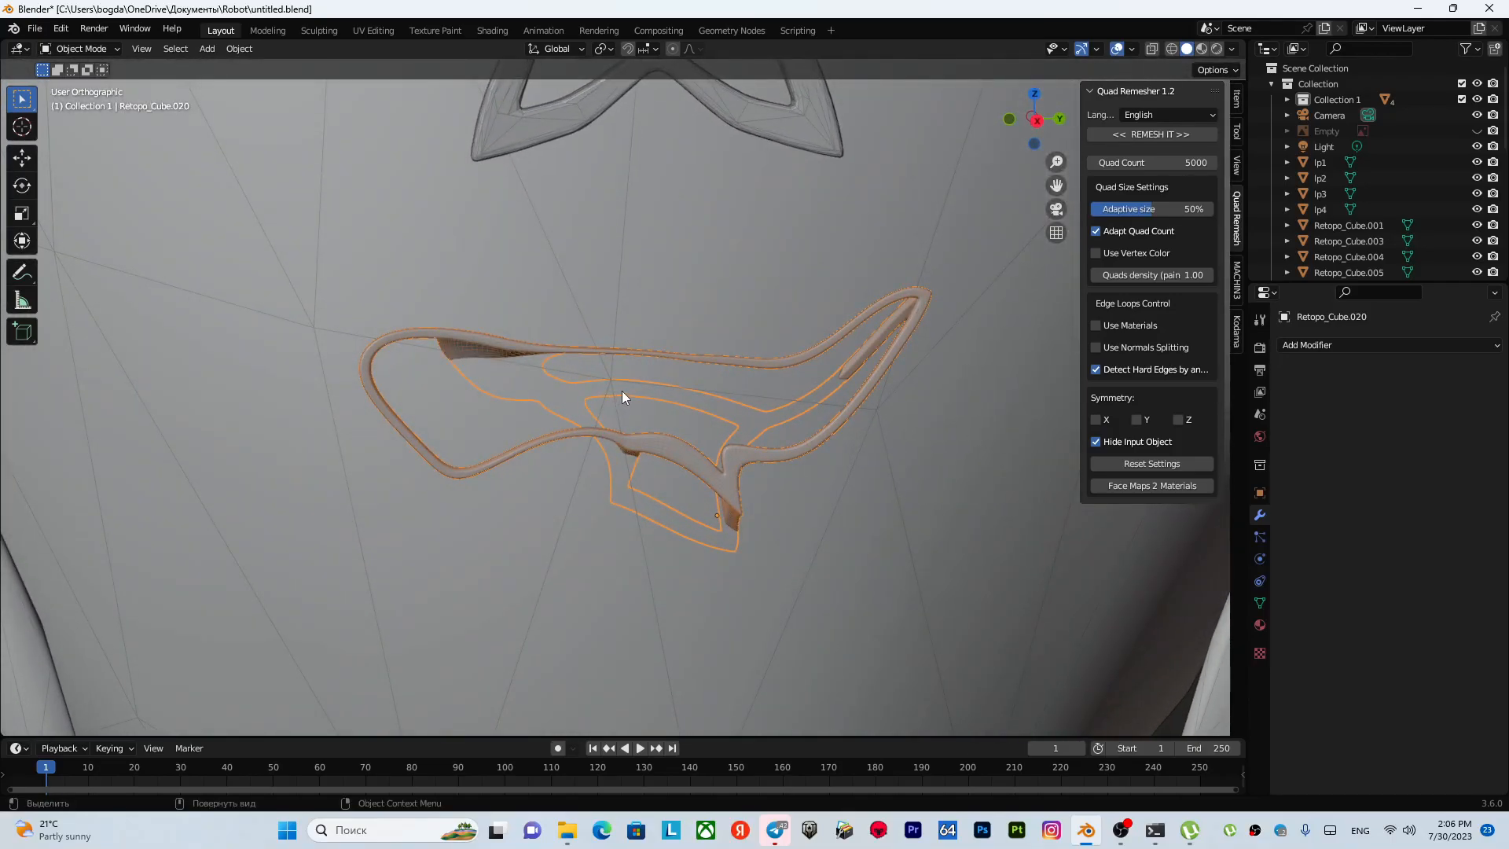
pyautogui.press('f')
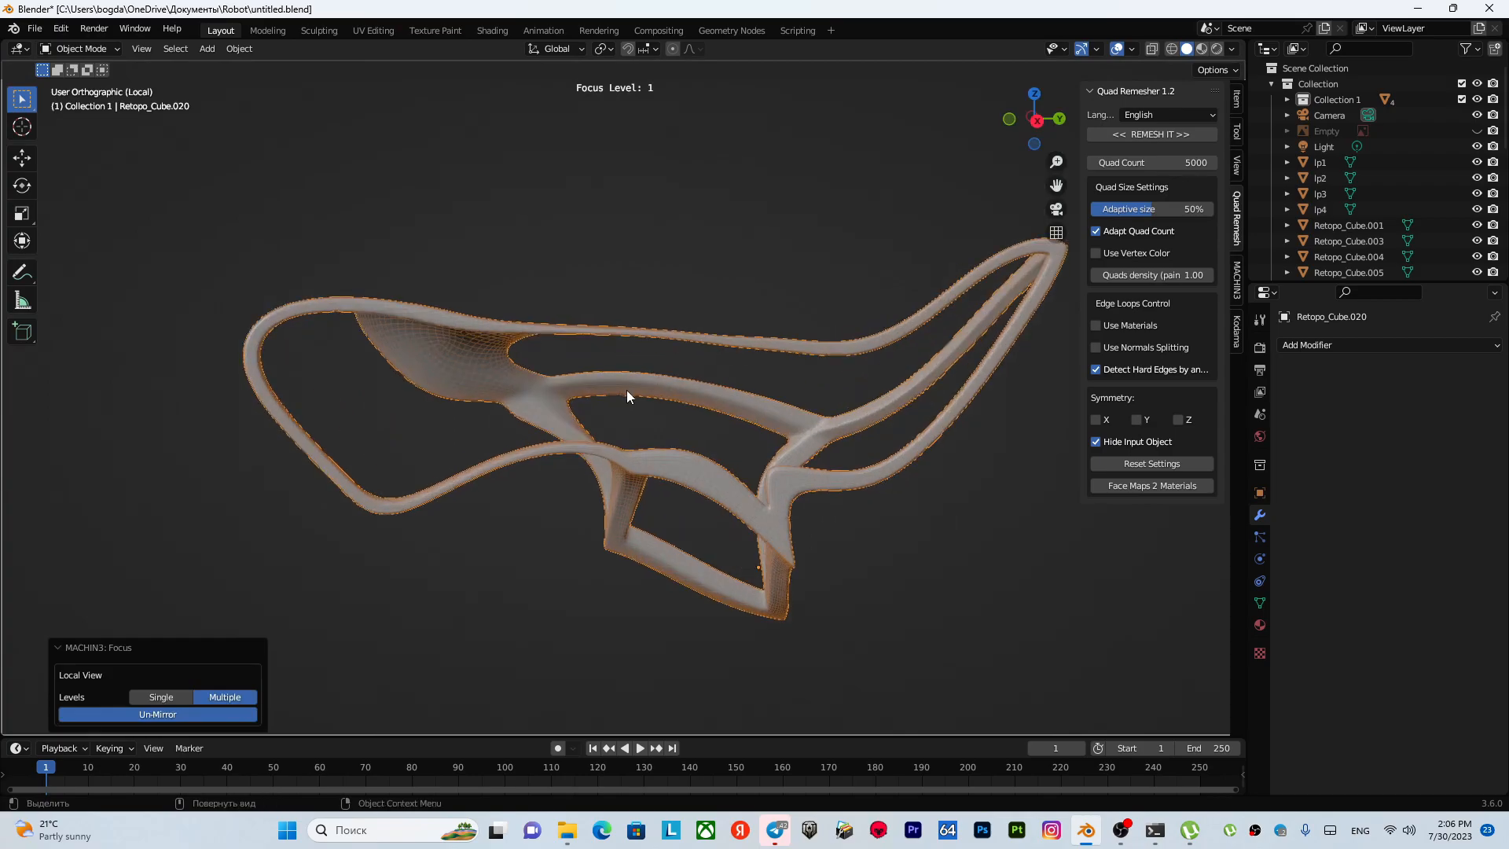
# - Rename the mouth object Retopo_Cube.020 as "hp 5"
pyautogui.scroll(-6, 1340, 126)
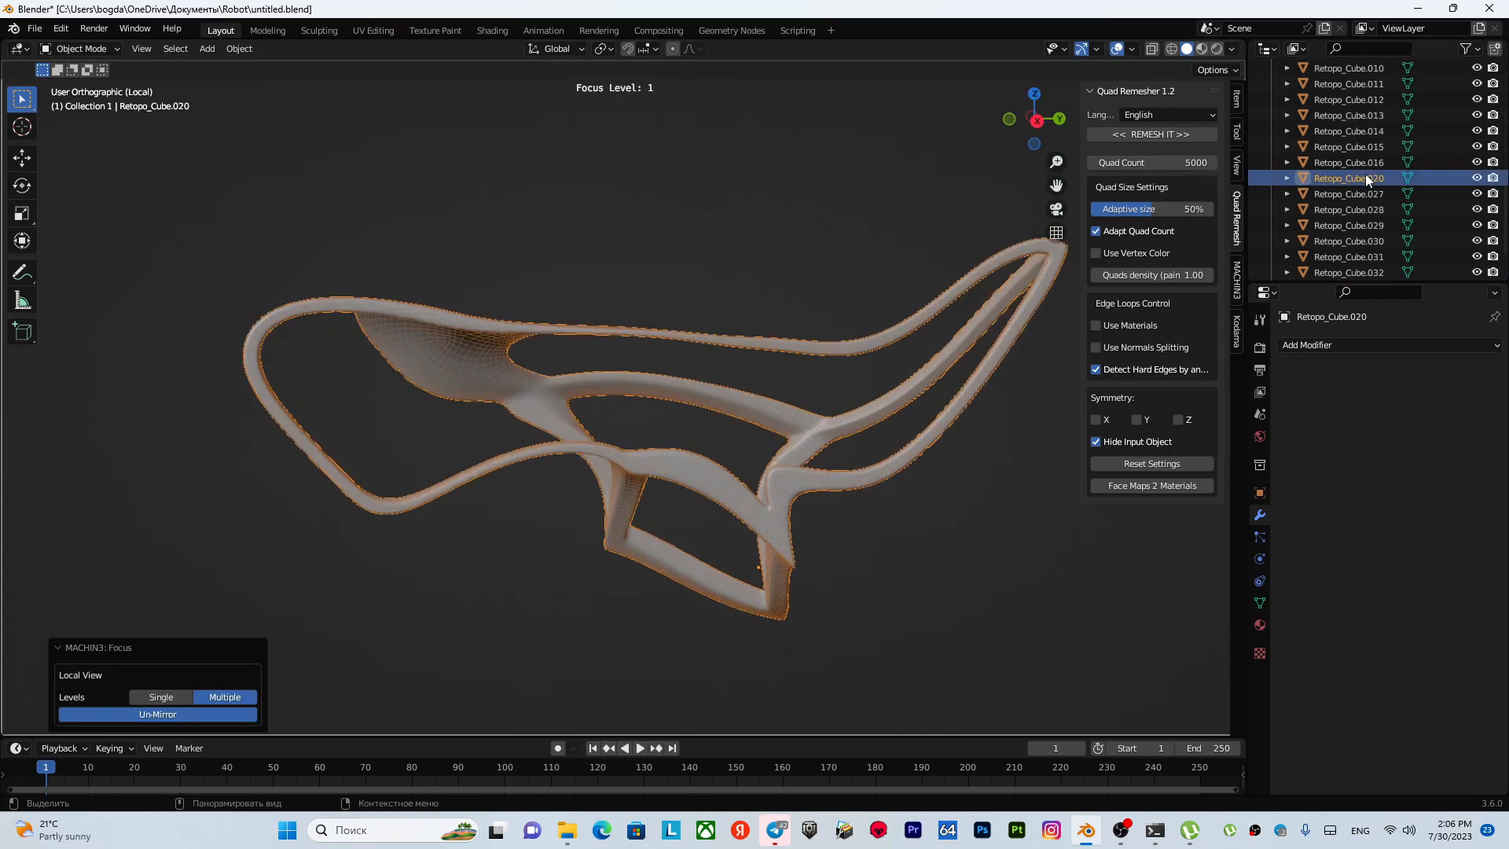
pyautogui.doubleClick(1351, 178)
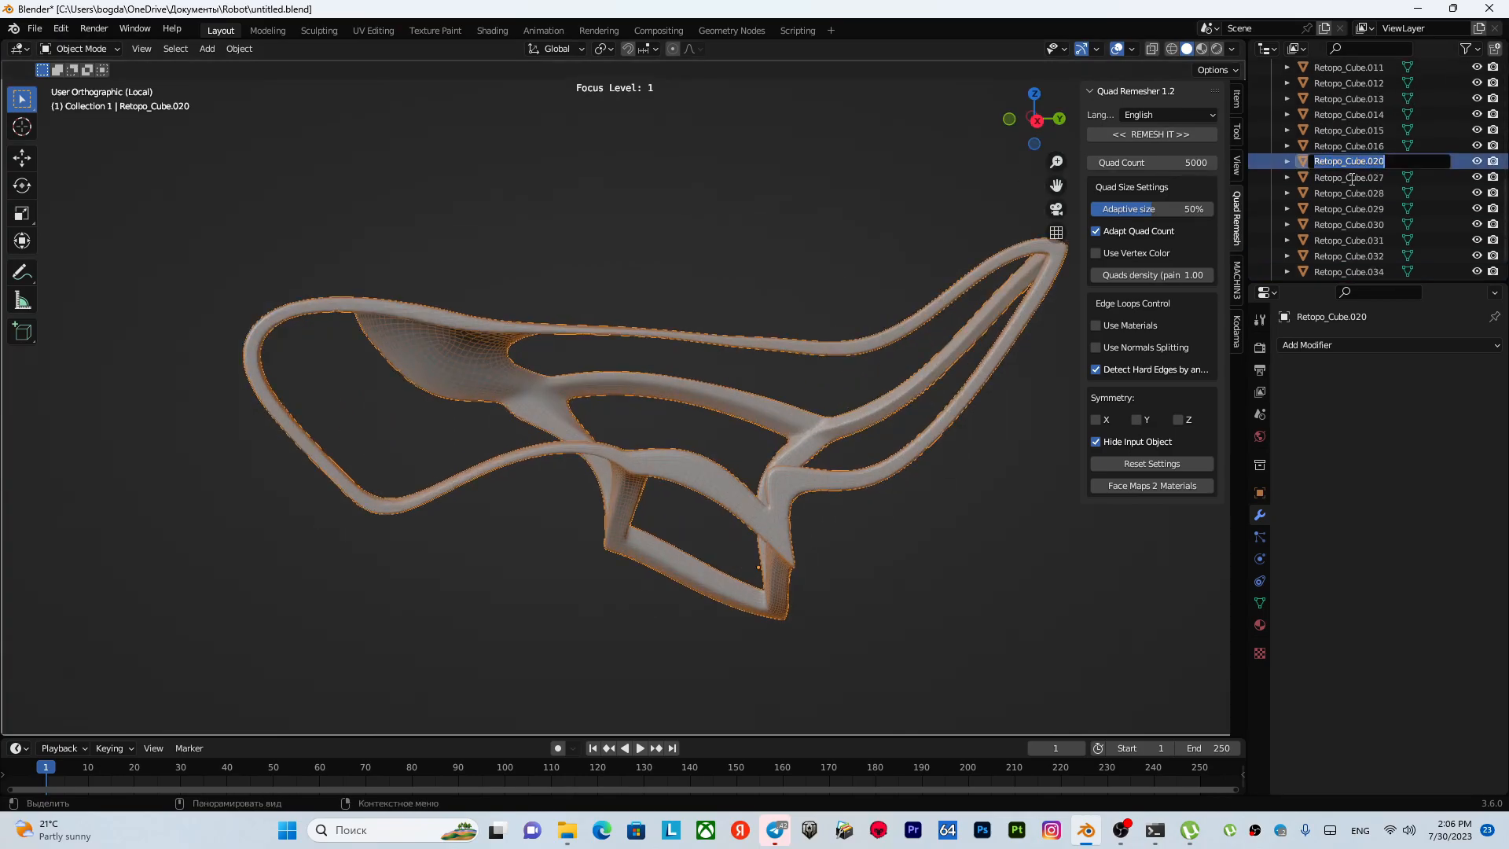
pyautogui.write('H')
pyautogui.press('Return')
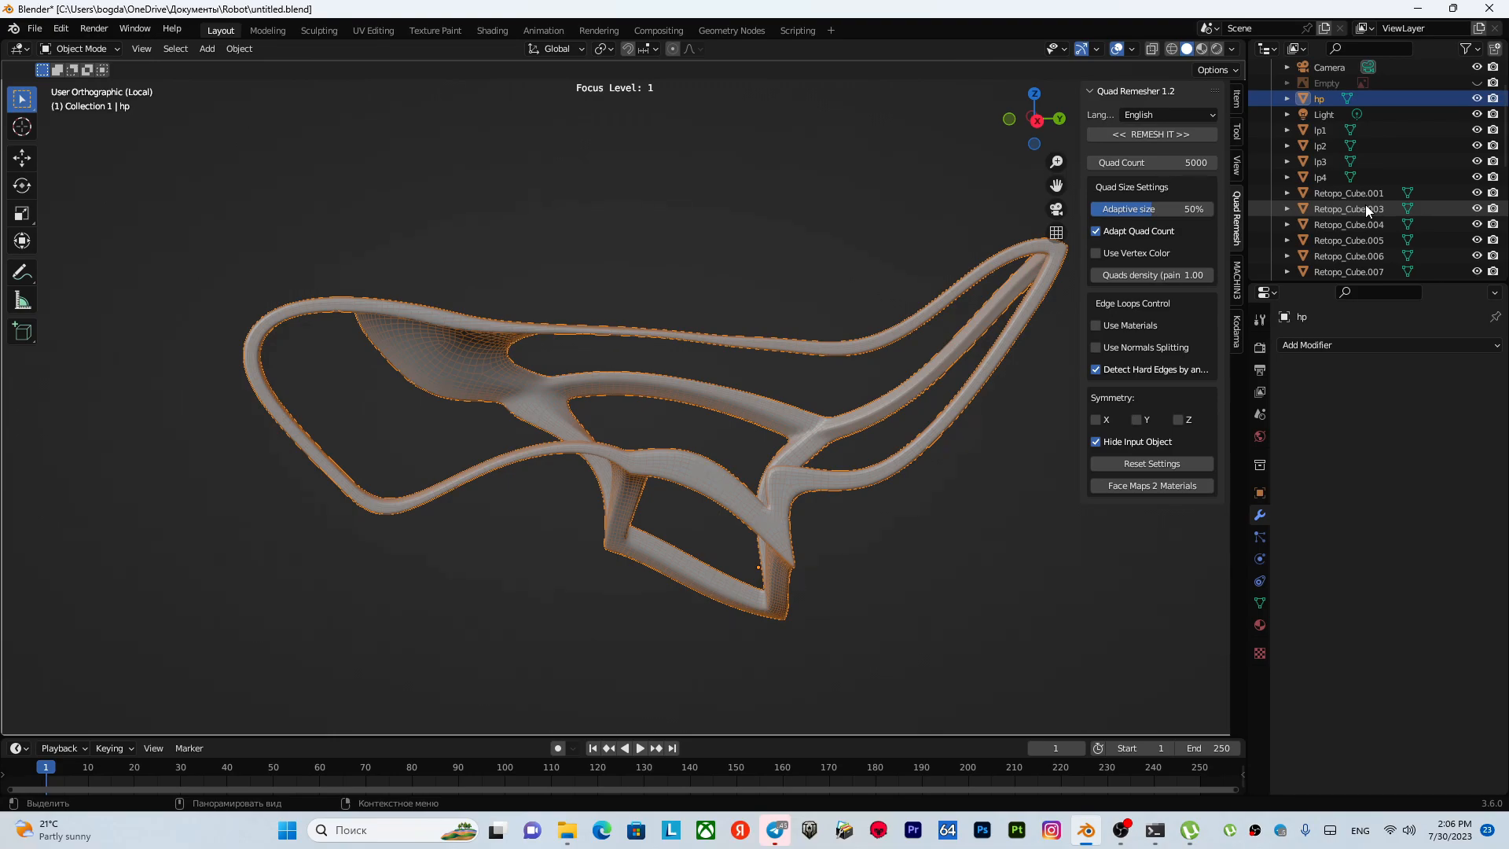
pyautogui.doubleClick(1322, 98)
pyautogui.scroll(3, 1334, 110)
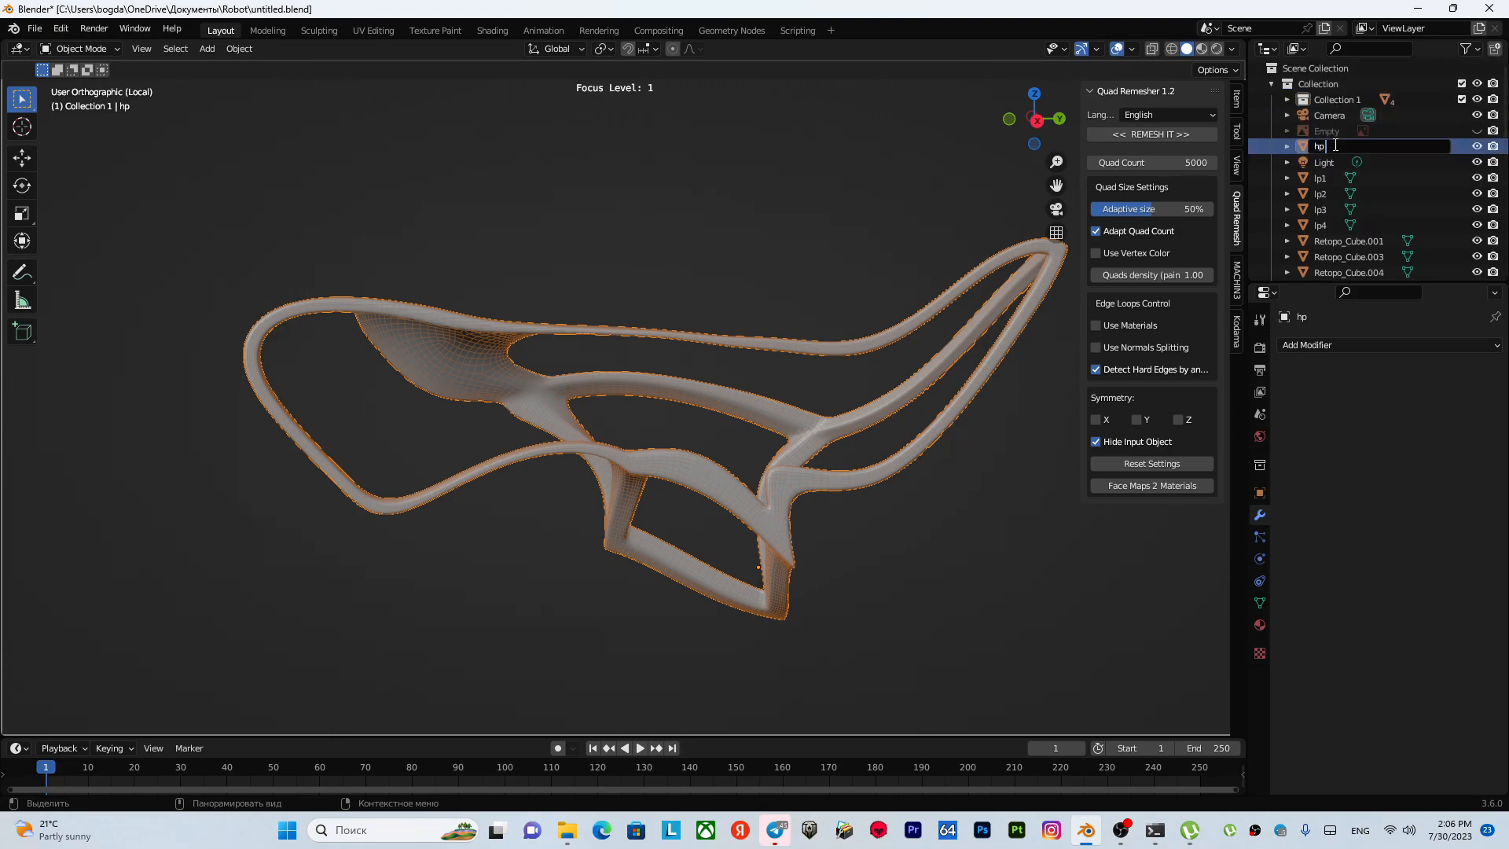
pyautogui.press('Return')
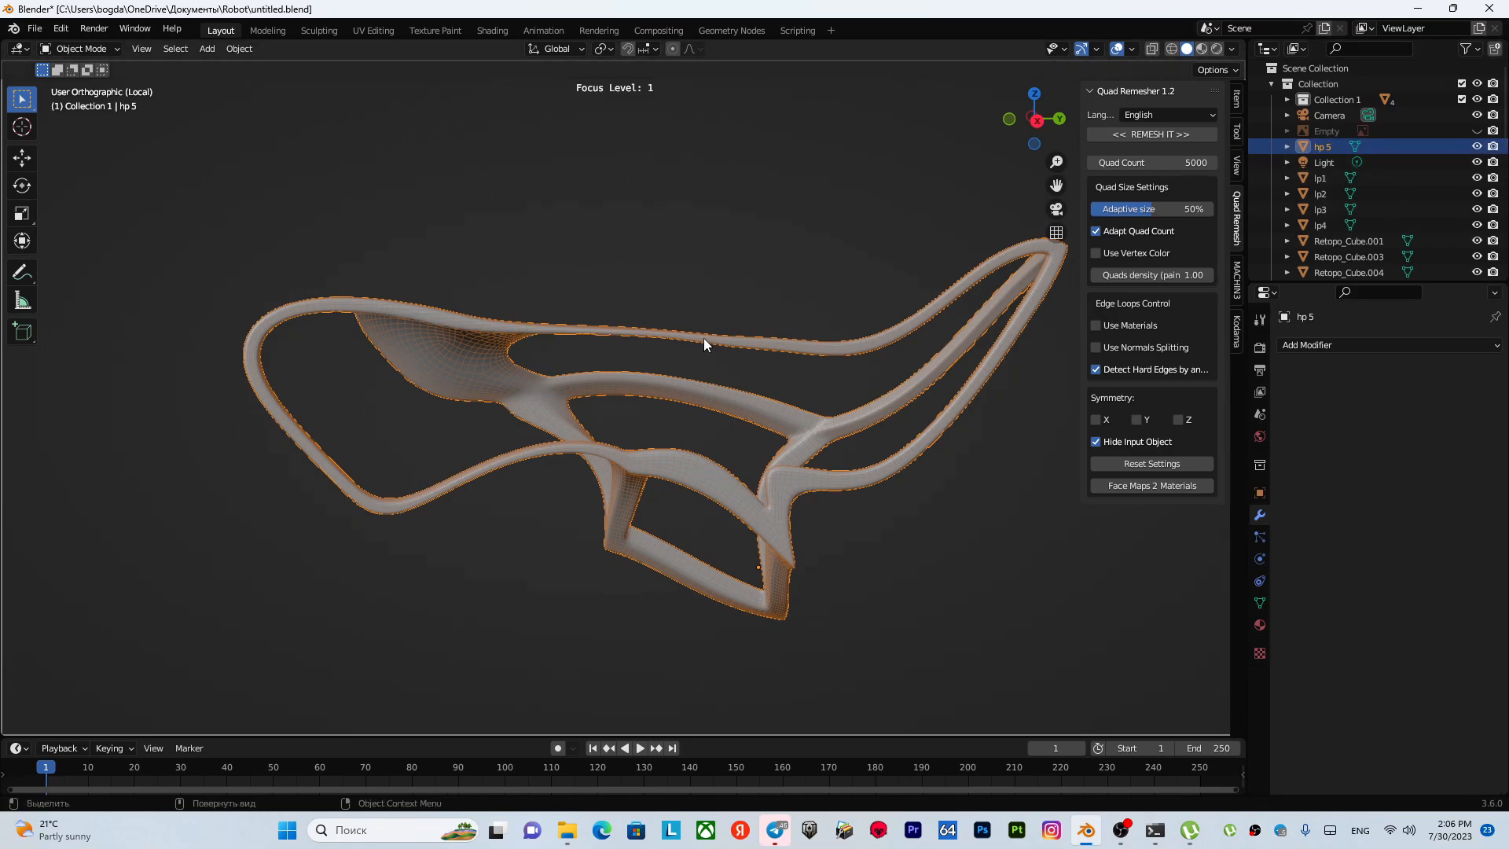
# - Set the mouth object's origin to its geometry
pyautogui.rightClick(676, 397)
pyautogui.moveTo(615, 461)
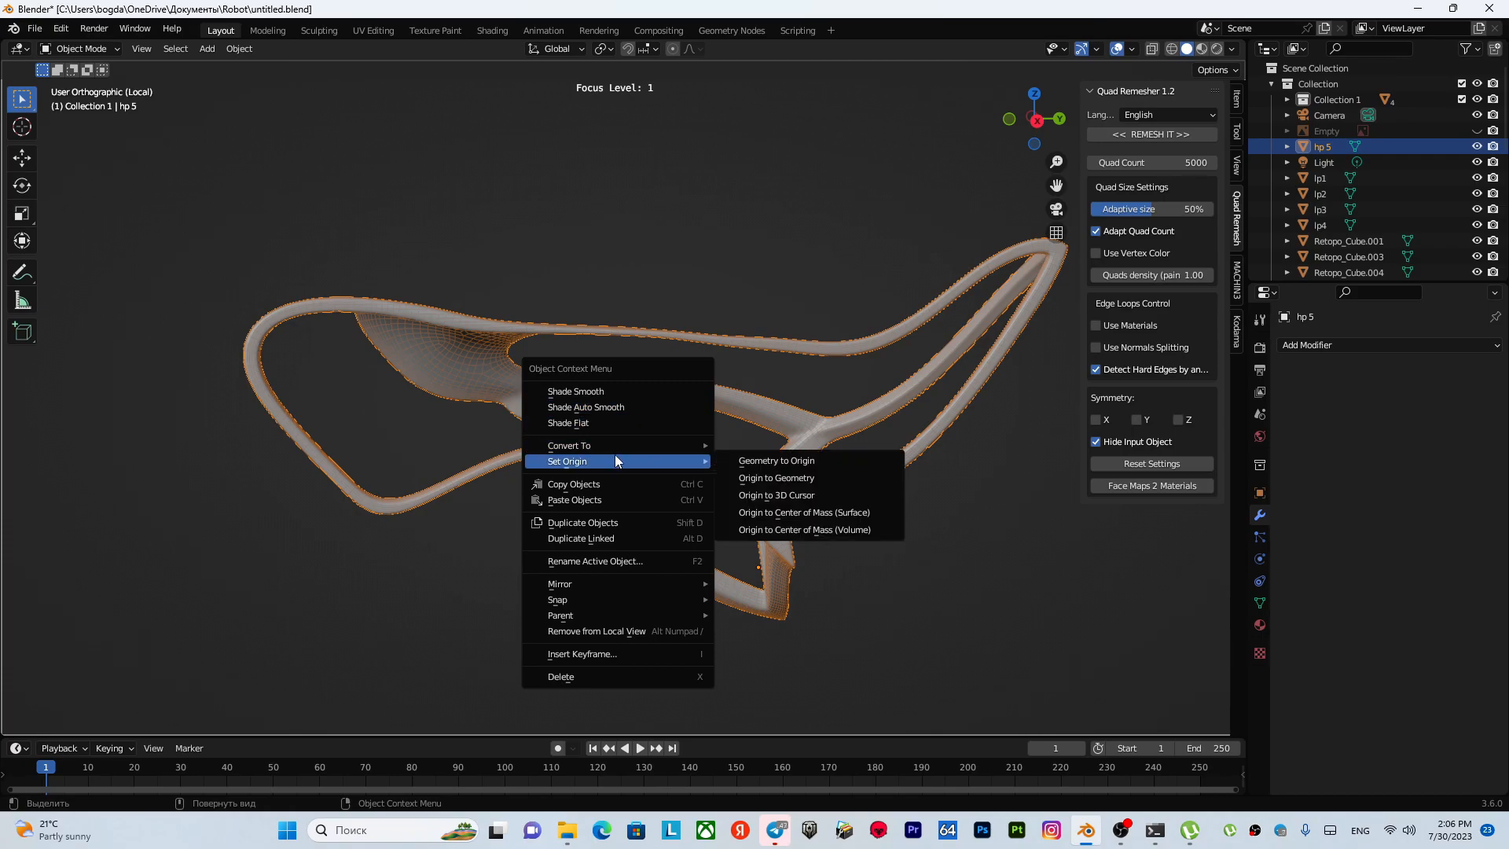
pyautogui.click(748, 478)
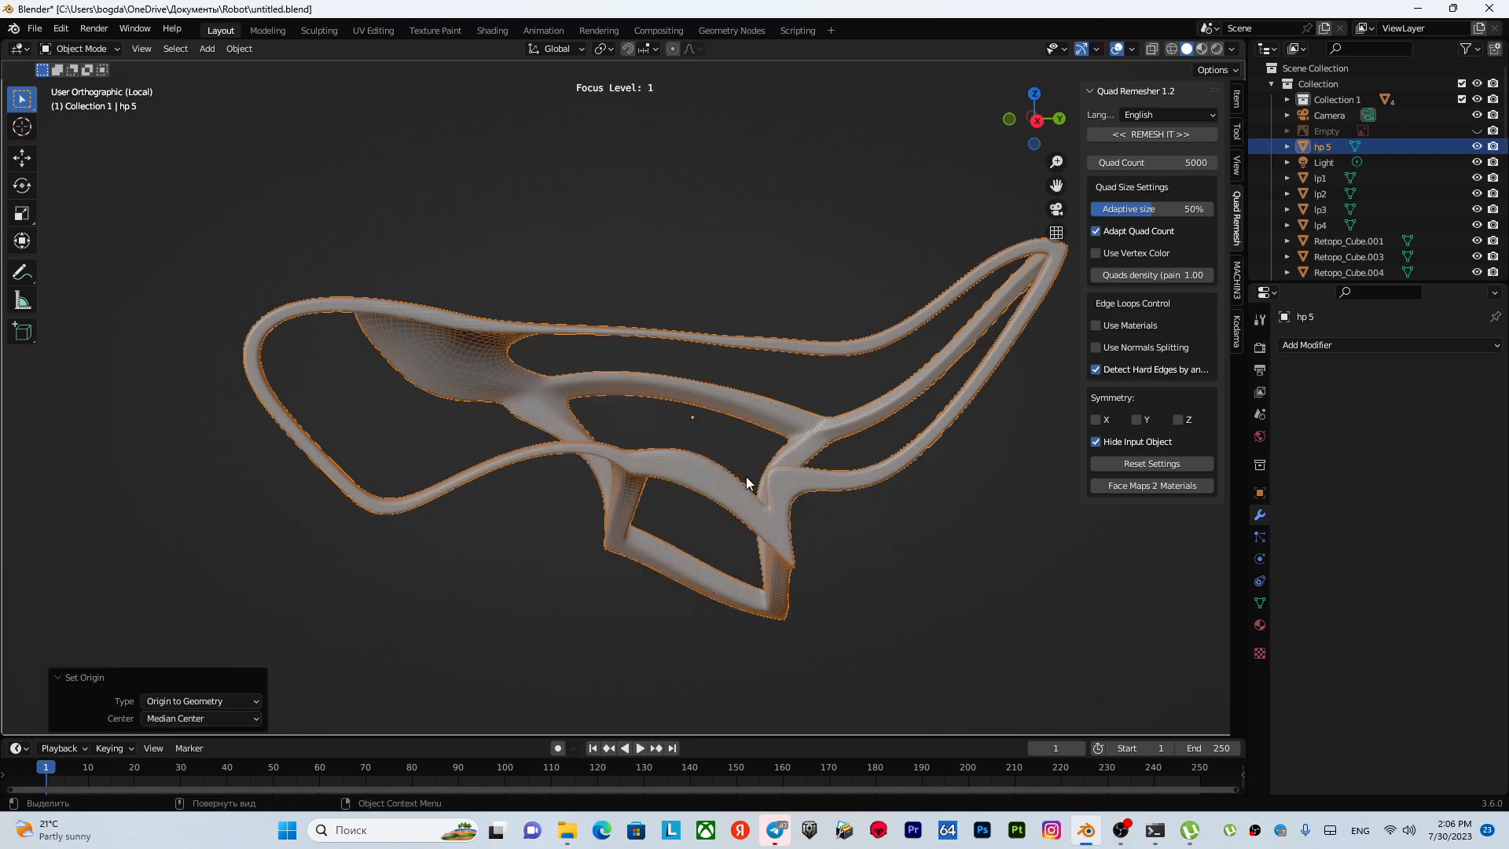
# - Duplicate hp 5 in place and rename the copy "lp 5"
pyautogui.hotkey('shift', 'd')
pyautogui.rightClick(673, 415)
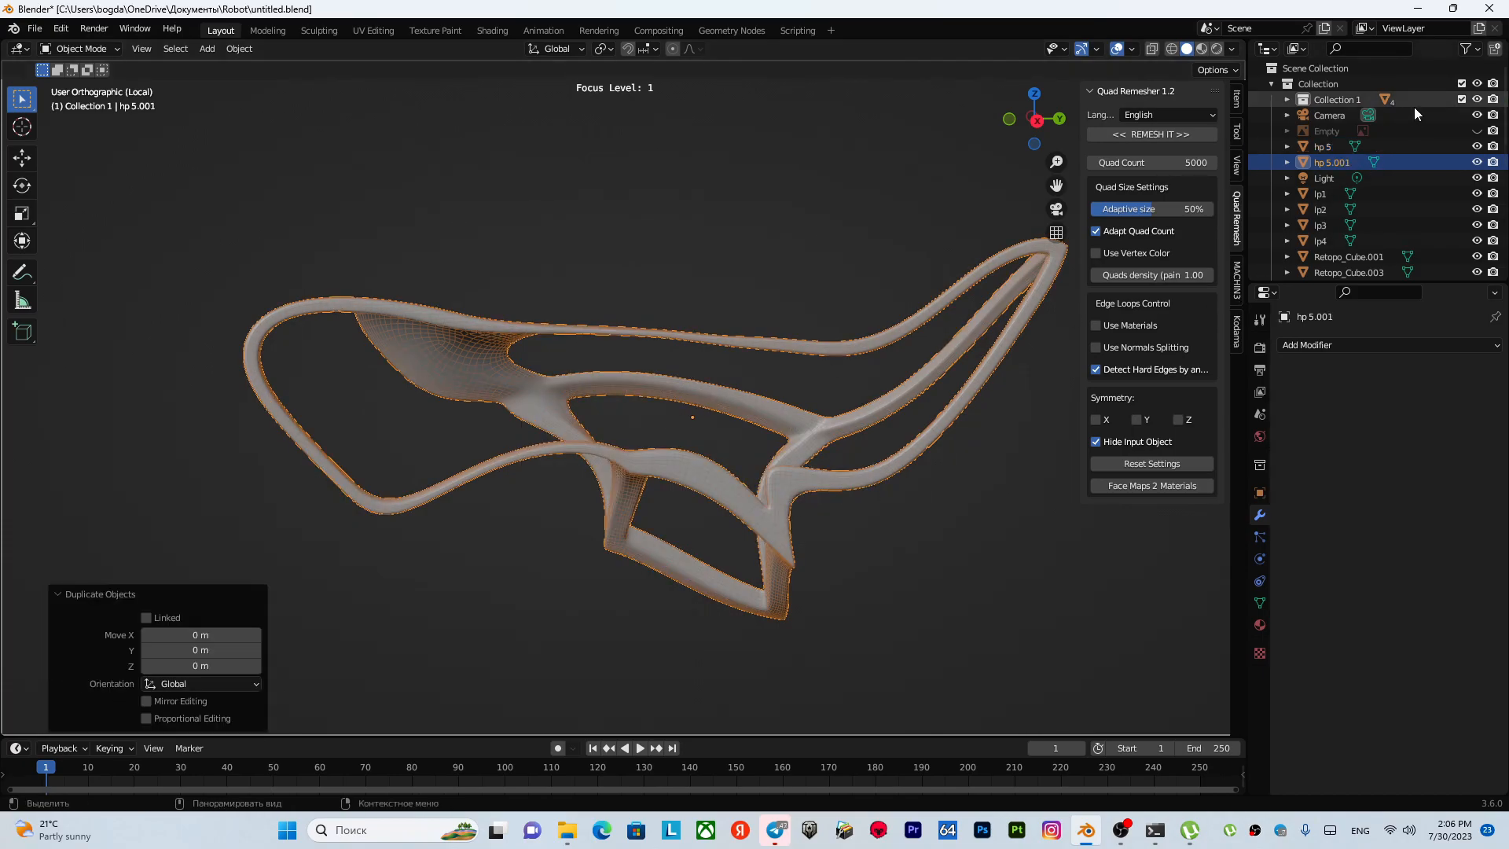
pyautogui.doubleClick(1335, 162)
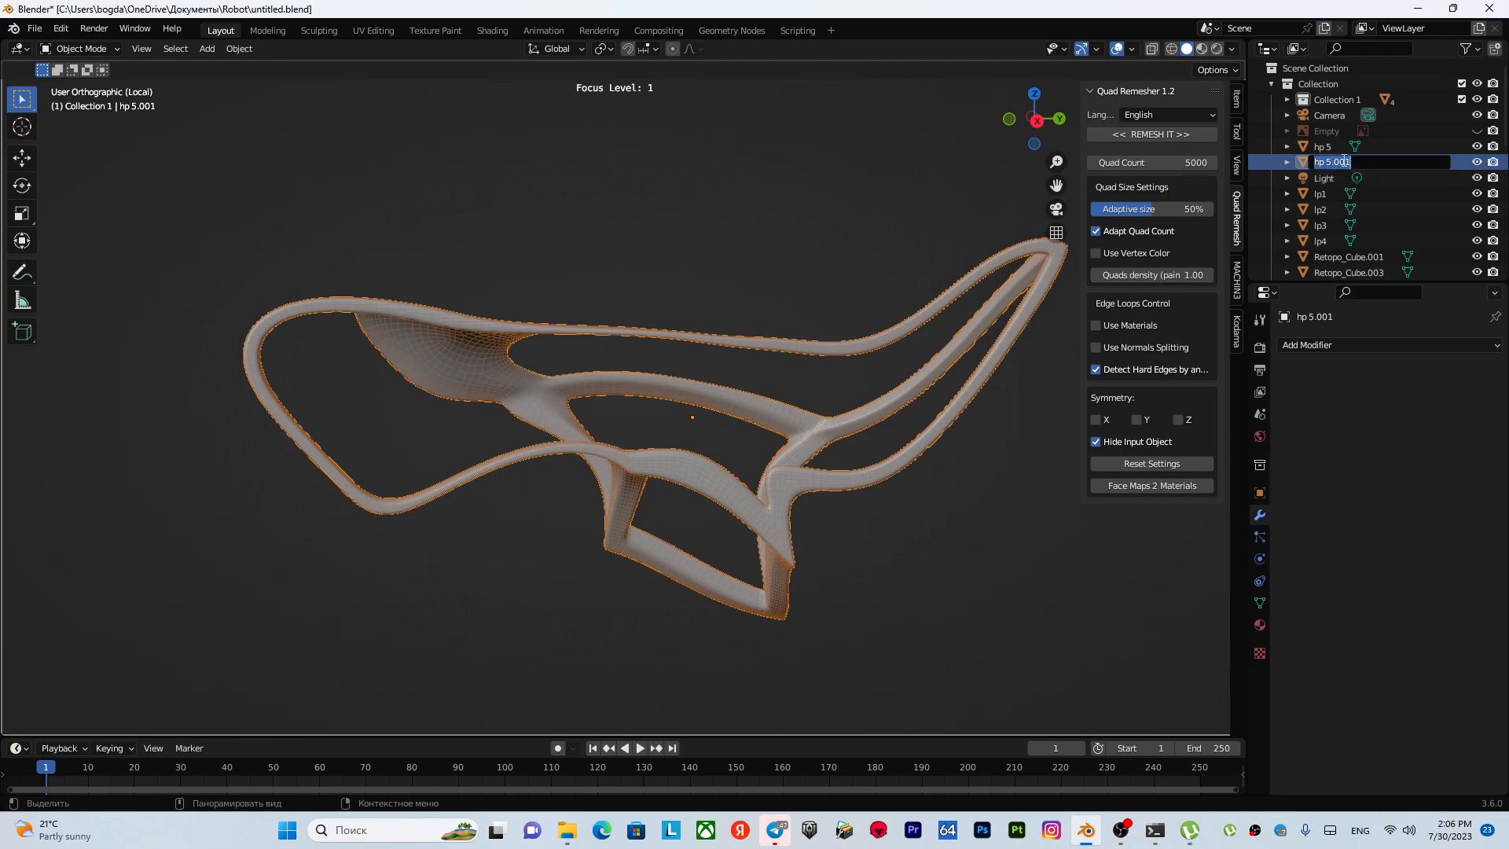
pyautogui.press('Escape')
pyautogui.doubleClick(1350, 162)
pyautogui.write('lp 5')
pyautogui.press('Return')
# - Hide hp 5 and move it into Collection 1
pyautogui.click(1336, 147)
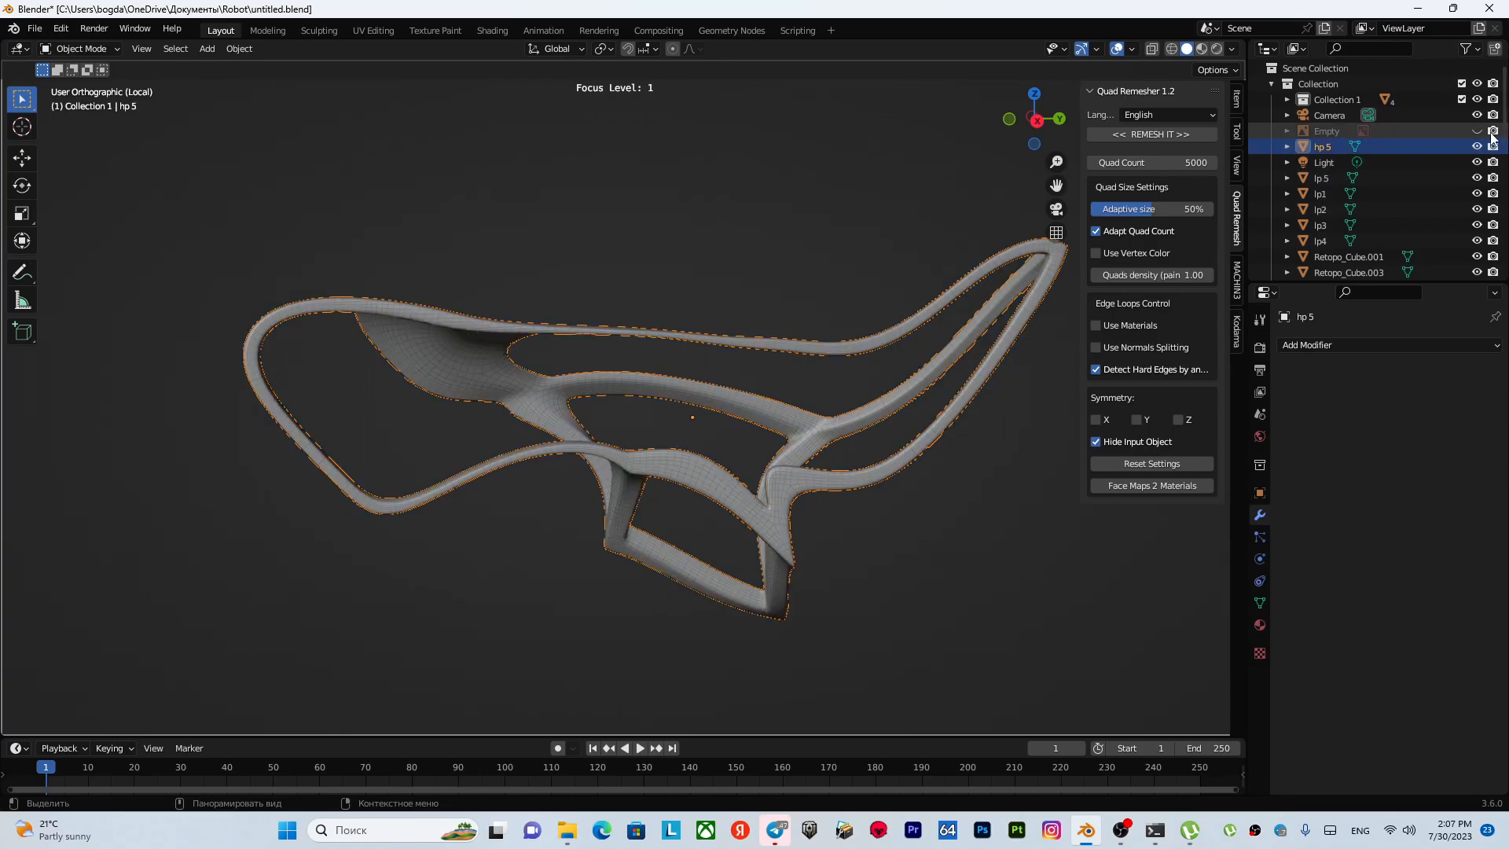
pyautogui.click(1477, 147)
pyautogui.moveTo(1323, 144); pyautogui.dragTo(1333, 102)
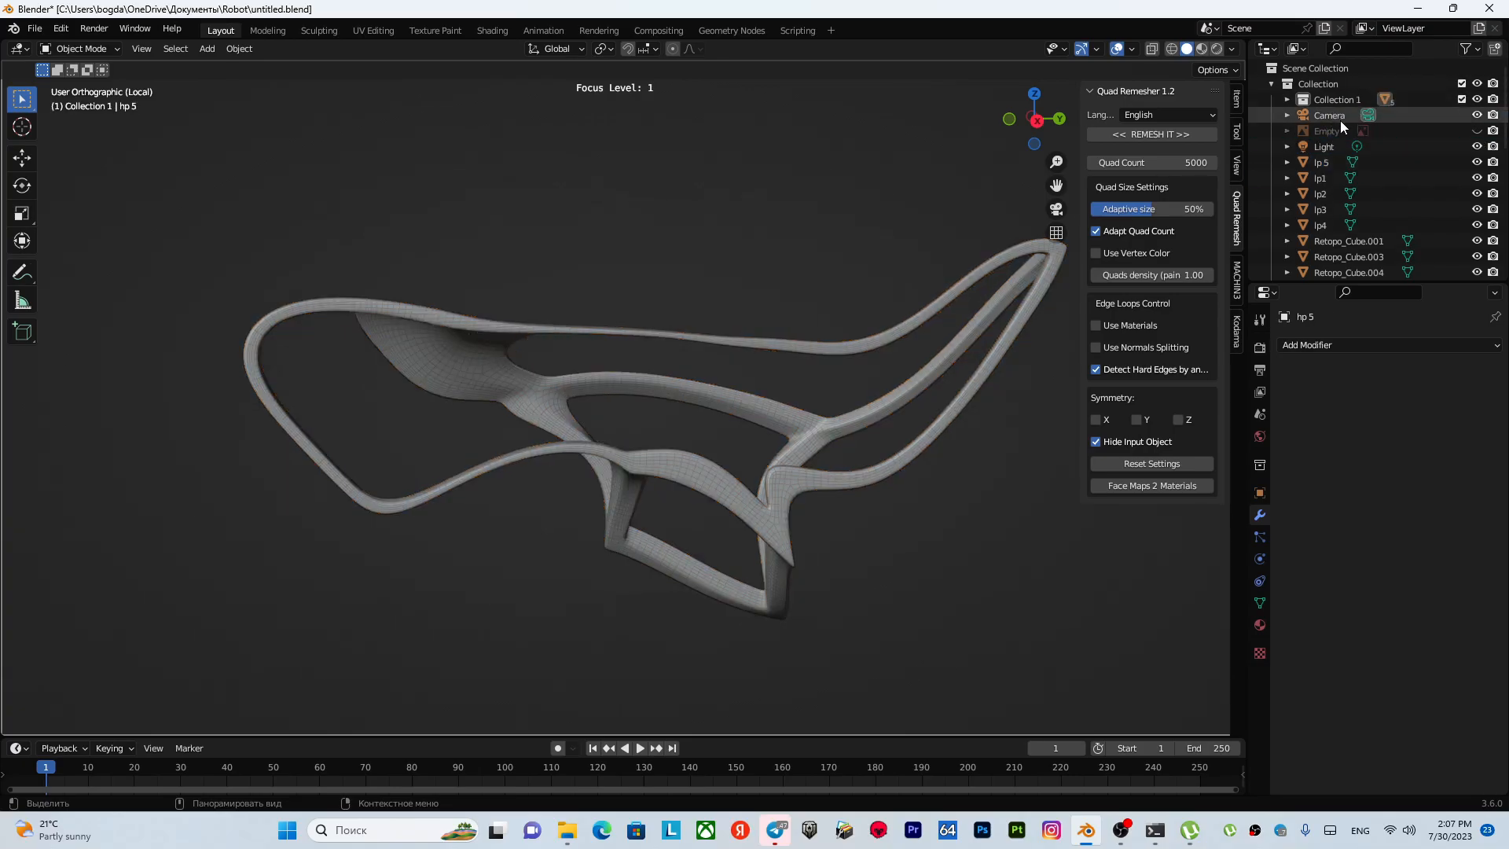
# - Add a Decimate modifier to lp 5 with a collapse ratio of 0.0884 and apply it
pyautogui.click(1327, 163)
pyautogui.moveTo(731, 381); pyautogui.dragTo(688, 401, button='middle')
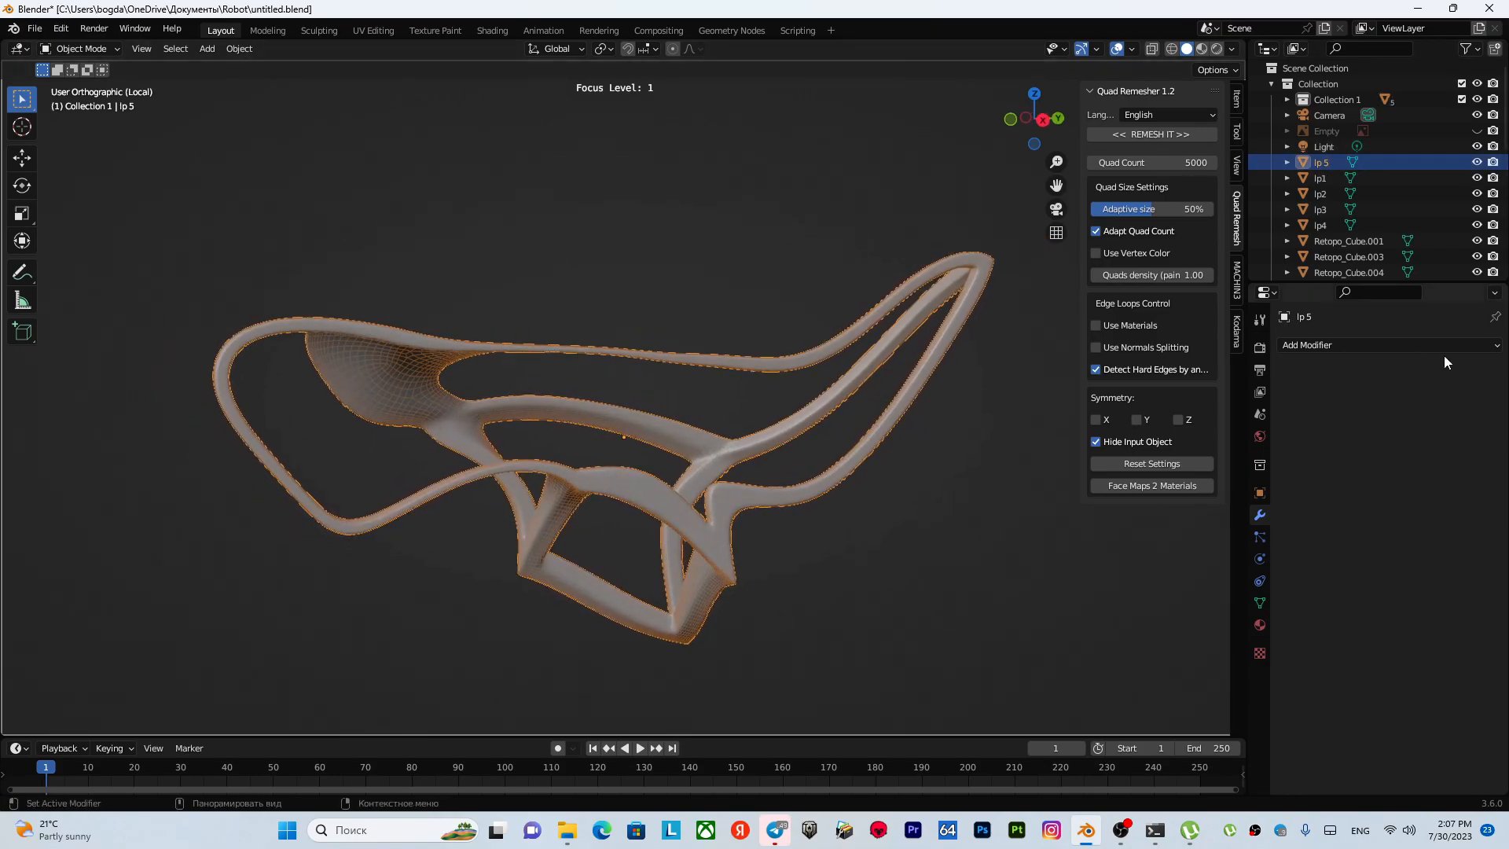
pyautogui.click(1381, 346)
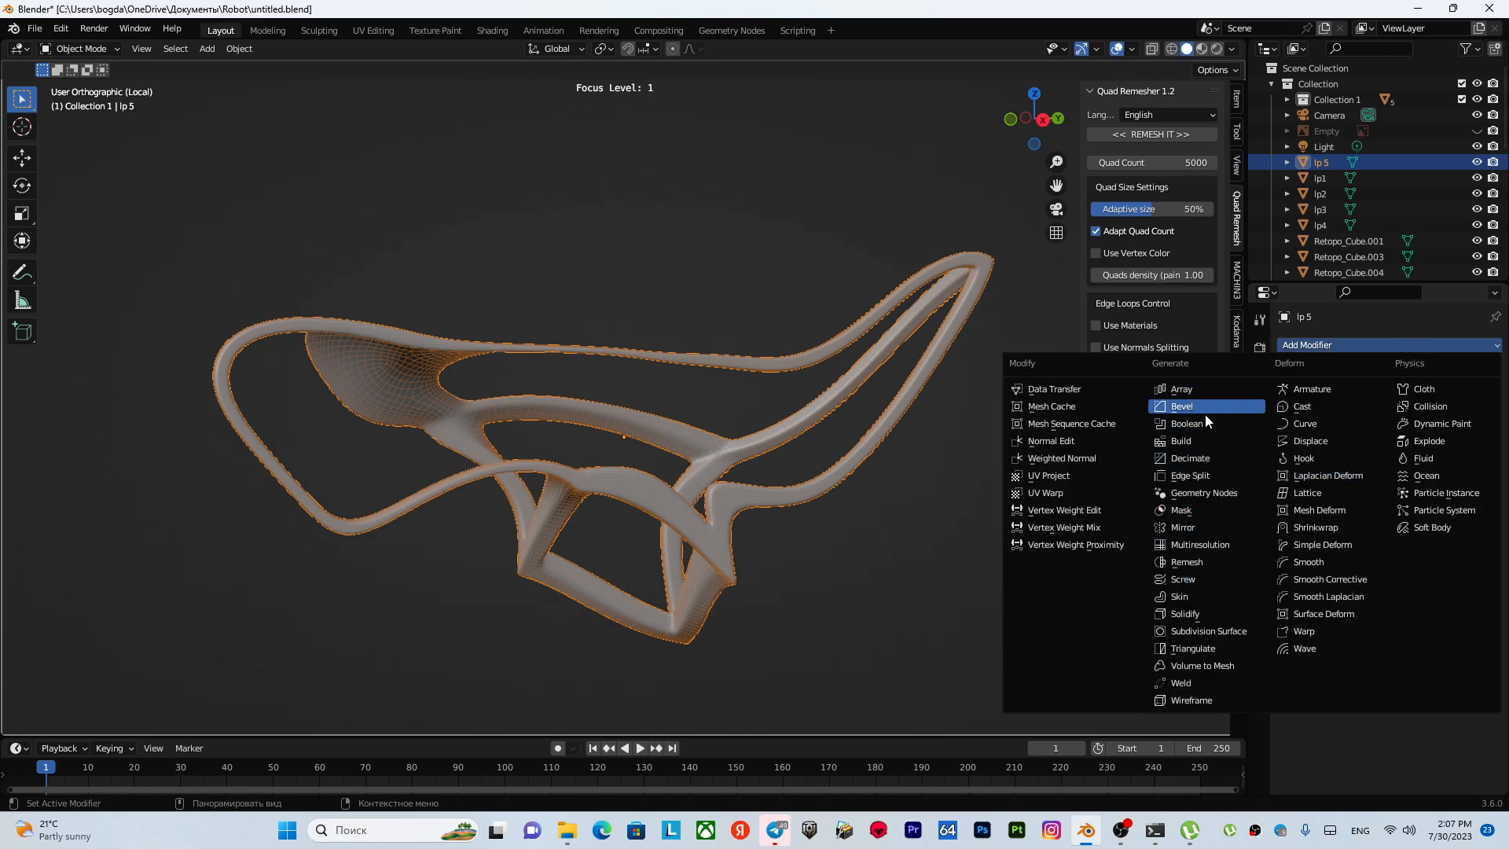
pyautogui.click(1194, 458)
pyautogui.moveTo(1443, 413); pyautogui.dragTo(1381, 413)
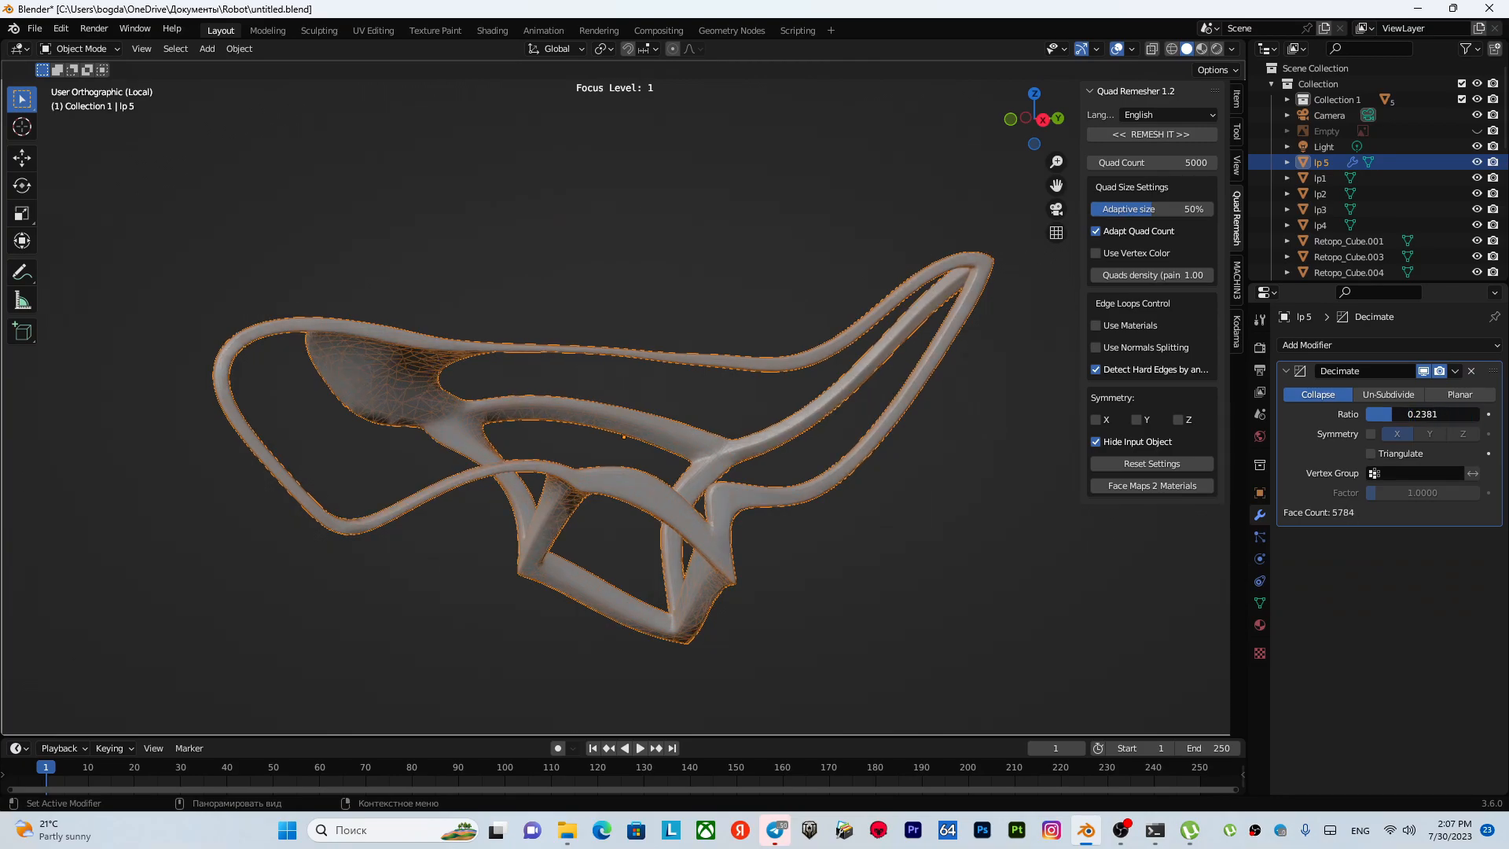
pyautogui.moveTo(1387, 414); pyautogui.dragTo(1374, 414)
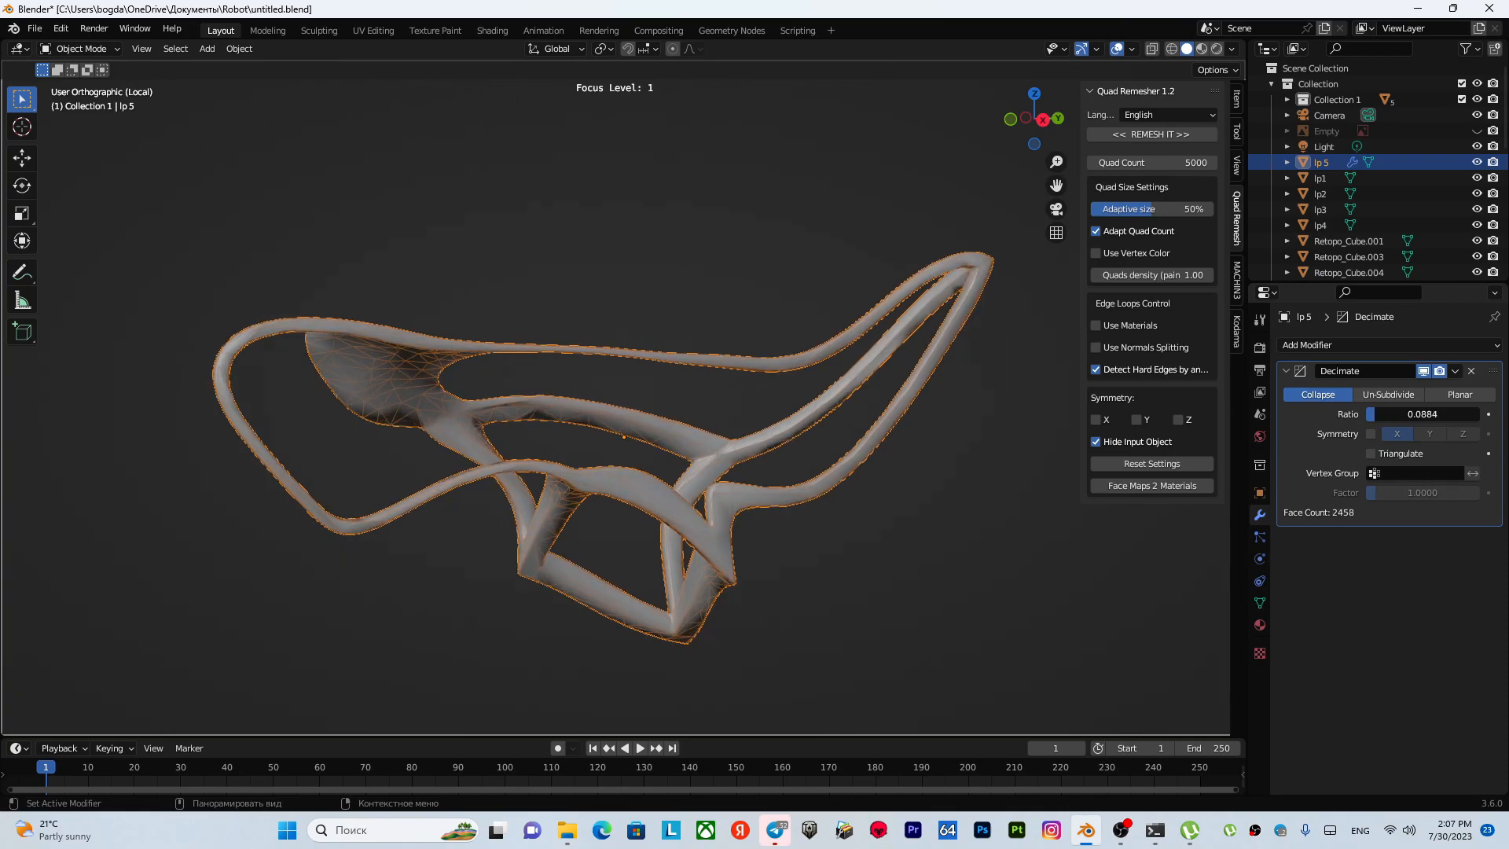
pyautogui.click(1455, 371)
pyautogui.click(1442, 390)
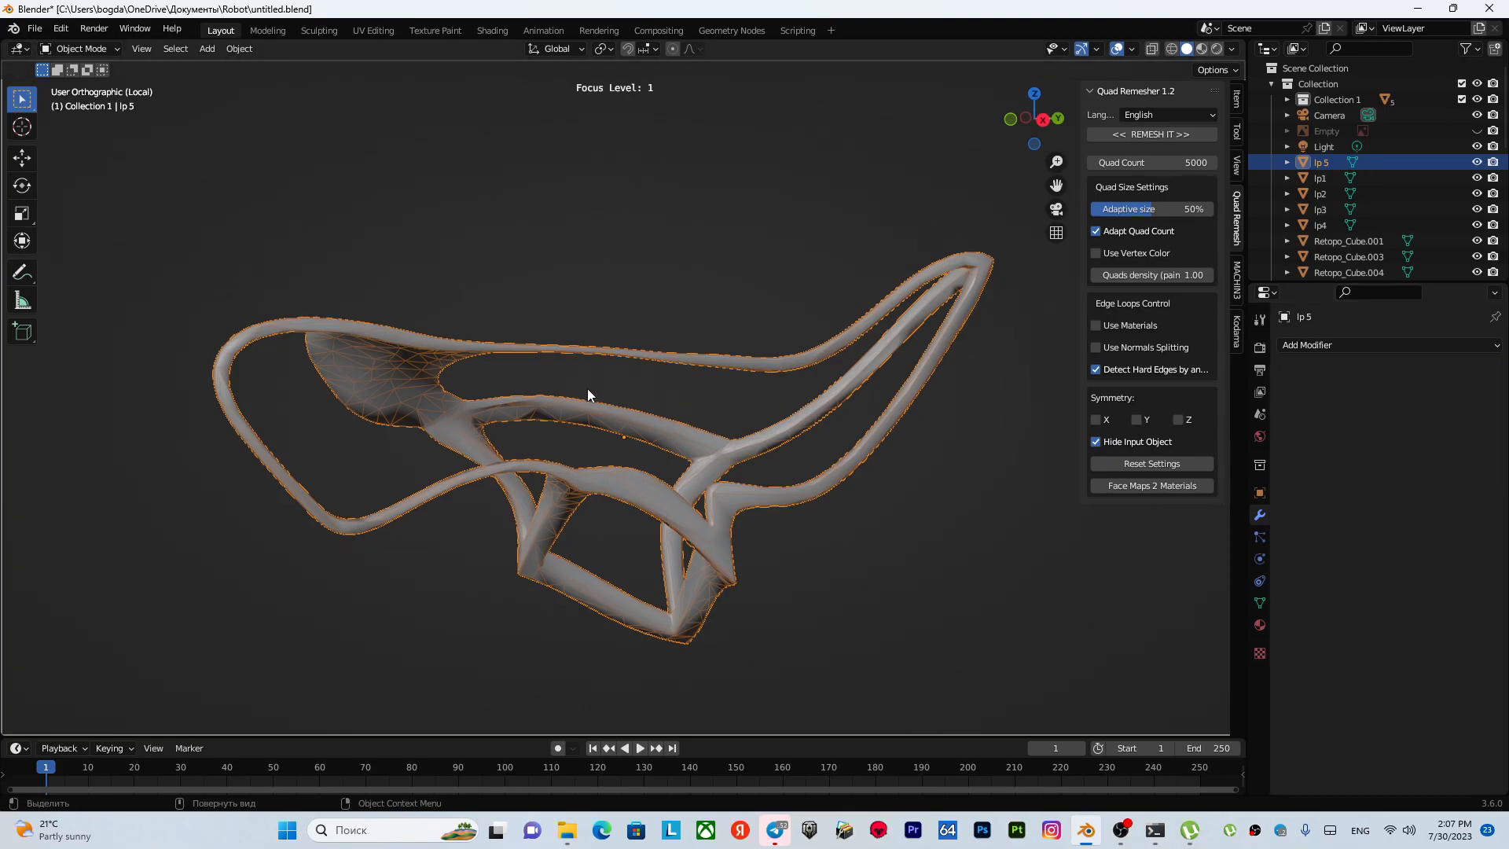
# - Examine the decimated lp 5 mesh from several sides, including the junction between its bars and the broad plate
pyautogui.moveTo(600, 366); pyautogui.dragTo(918, 379, button='middle')
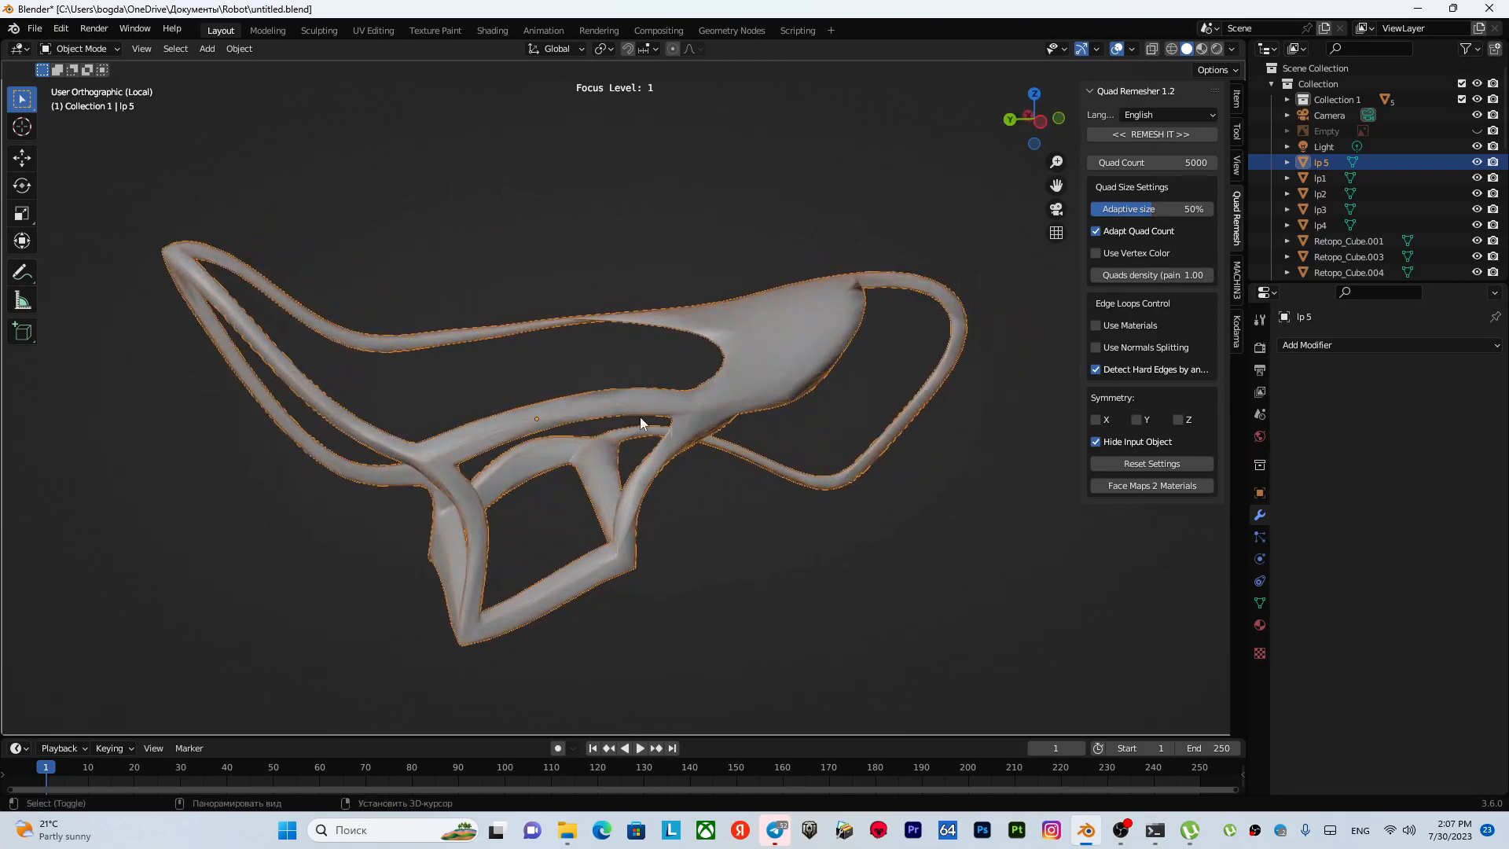
pyautogui.keyDown('shift'); pyautogui.moveTo(676, 412); pyautogui.dragTo(808, 393, button='middle'); pyautogui.keyUp('shift')
pyautogui.moveTo(714, 388); pyautogui.dragTo(856, 428, button='middle')
pyautogui.moveTo(690, 412); pyautogui.dragTo(654, 402, button='middle')
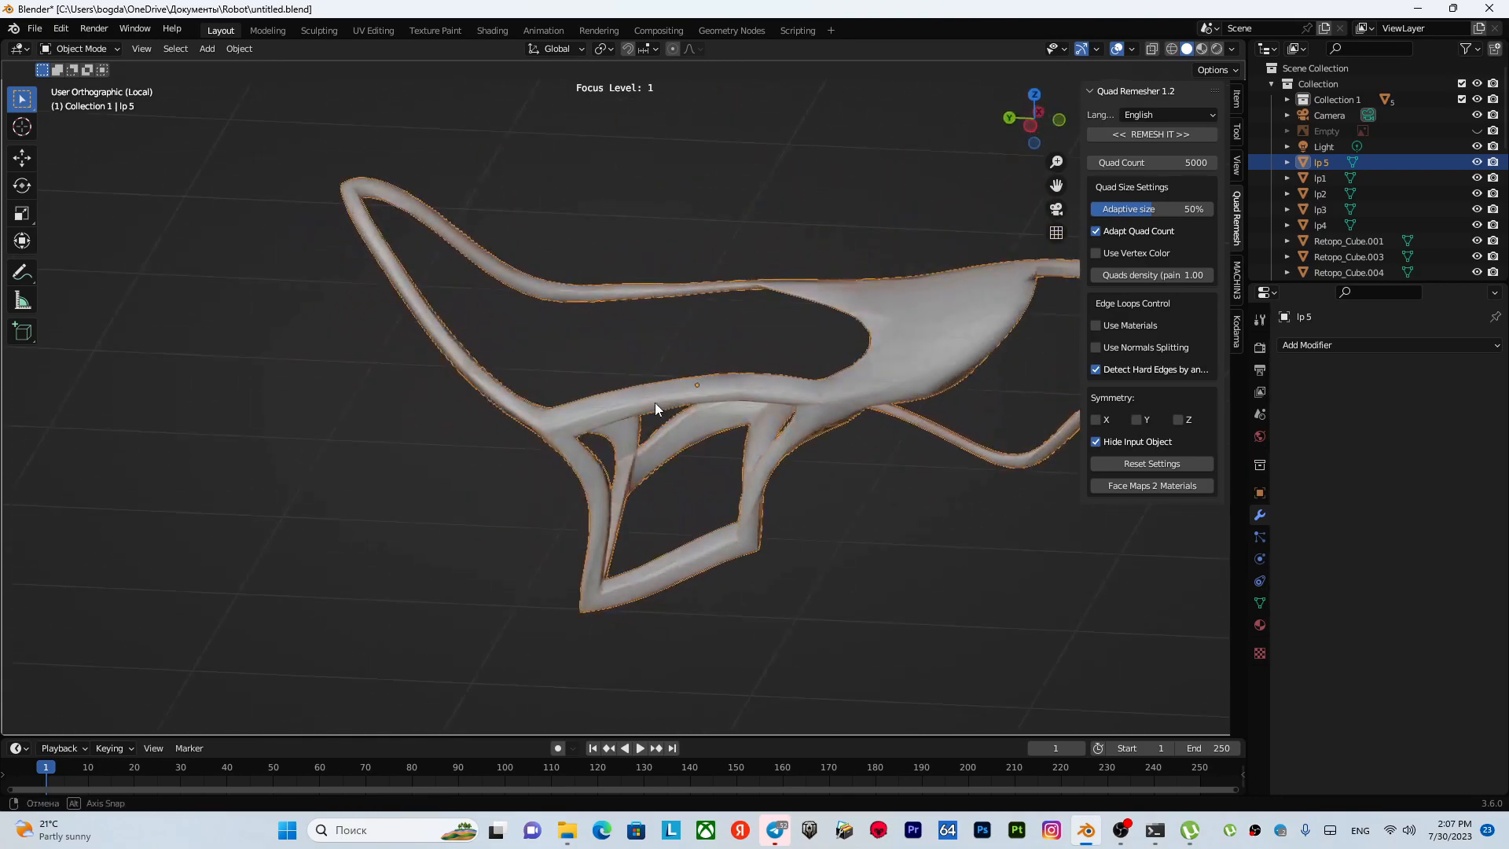
pyautogui.moveTo(832, 375); pyautogui.dragTo(651, 414, button='middle')
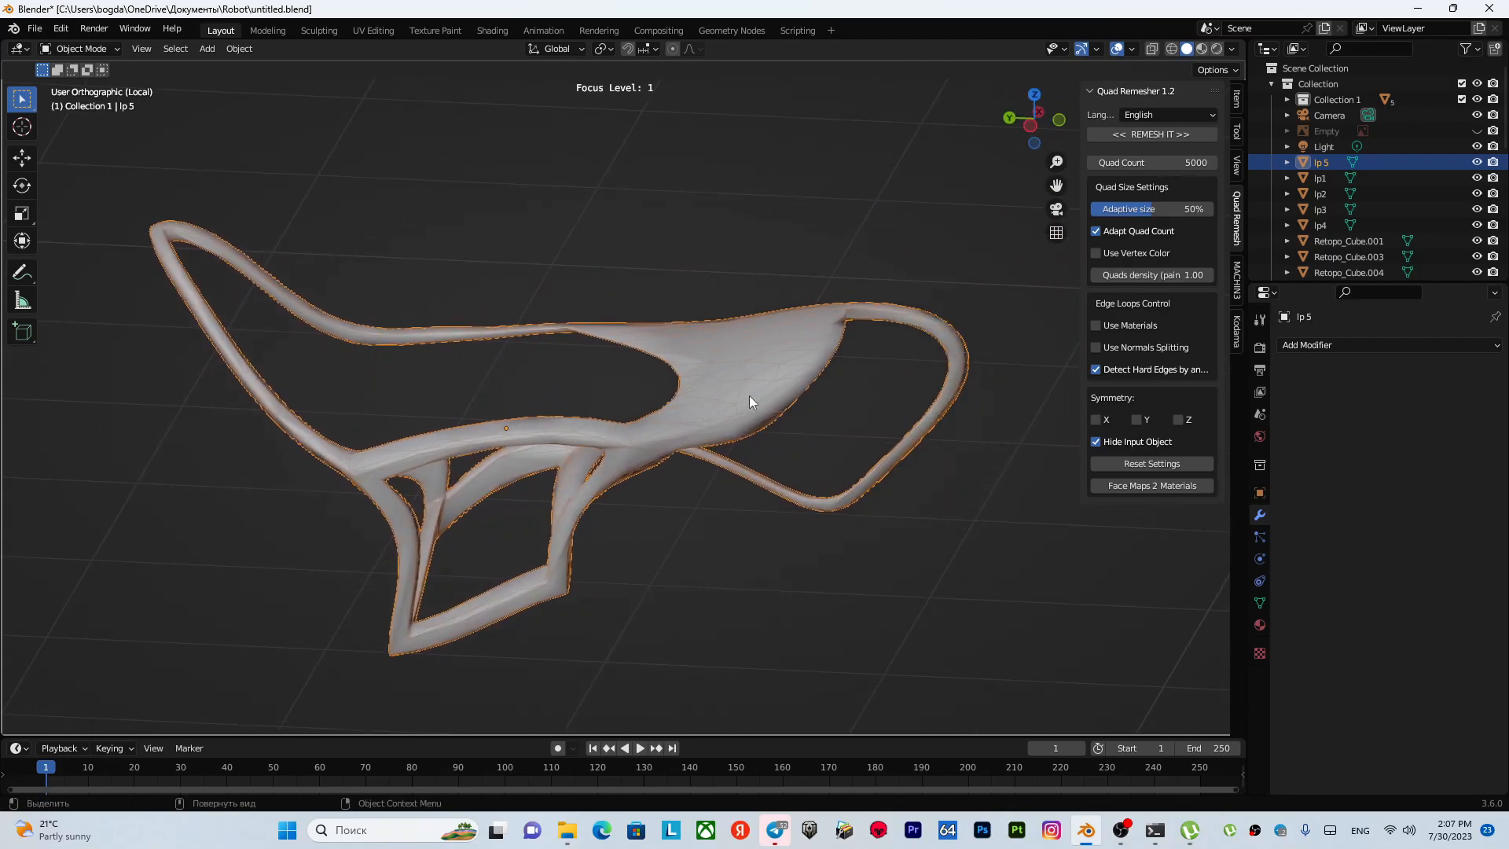
pyautogui.moveTo(752, 393); pyautogui.dragTo(872, 318, button='middle')
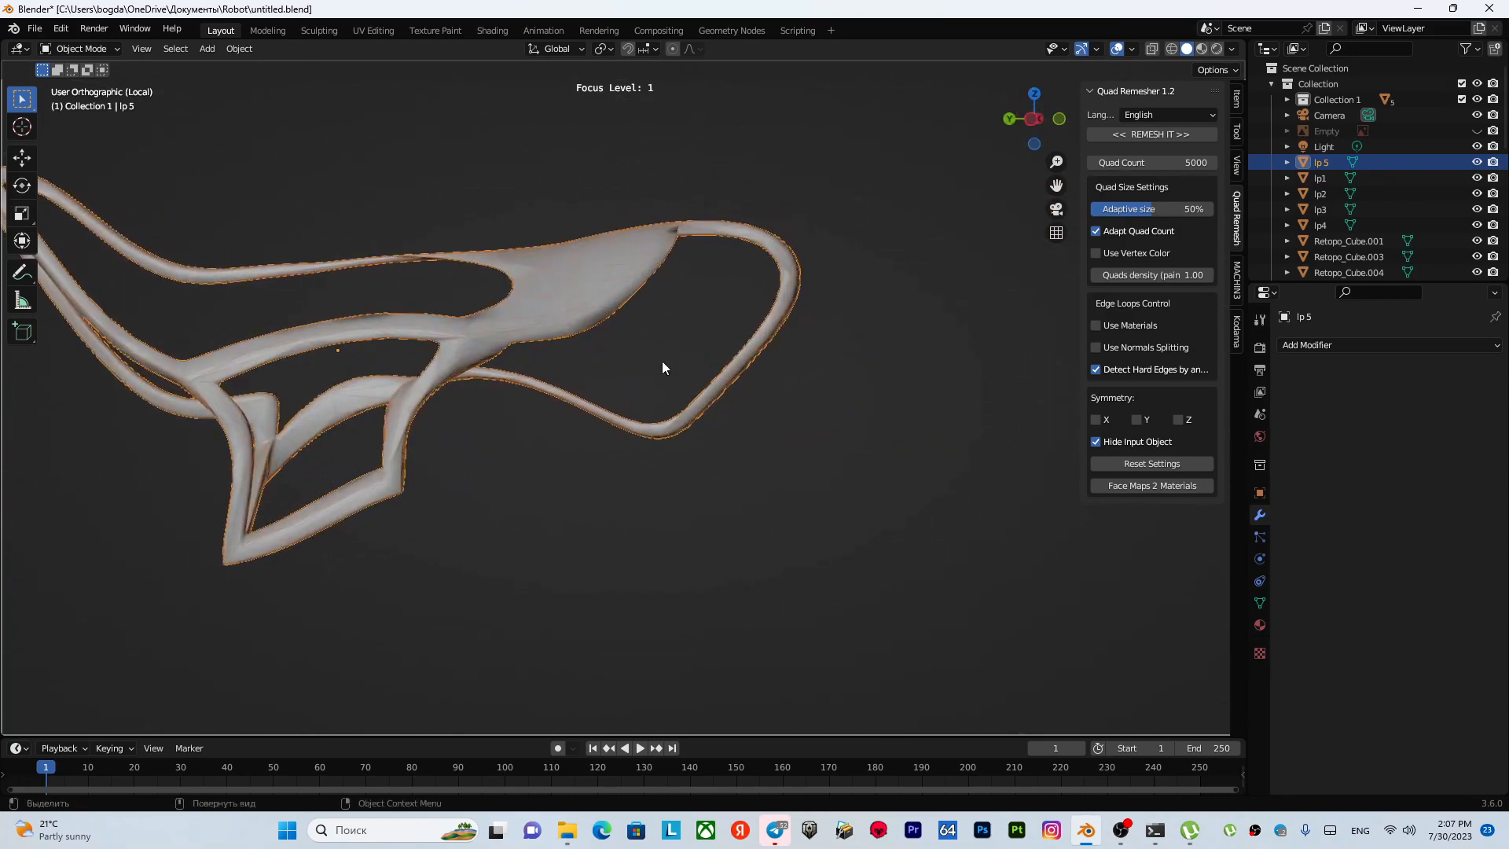
pyautogui.keyDown('shift'); pyautogui.moveTo(550, 359); pyautogui.dragTo(813, 396, button='middle'); pyautogui.keyUp('shift')
pyautogui.scroll(4, 767, 327)
pyautogui.moveTo(768, 334); pyautogui.dragTo(657, 314, button='middle')
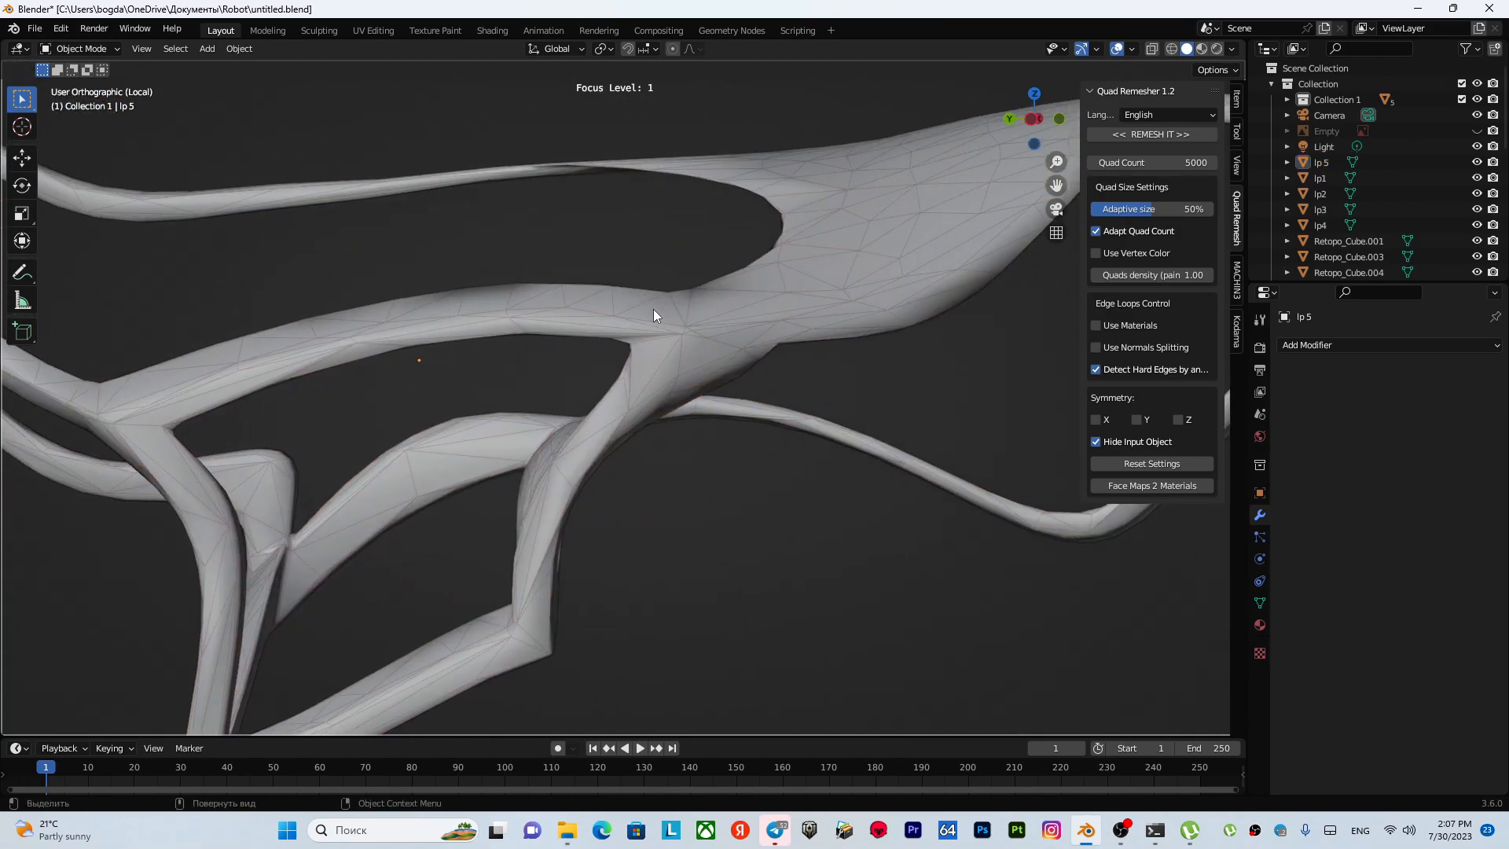
# - Shade lp 5 smooth and check the surface close up around the junction of the bars and the broad plate
pyautogui.rightClick(667, 322)
pyautogui.moveTo(672, 323)
pyautogui.click(645, 249)
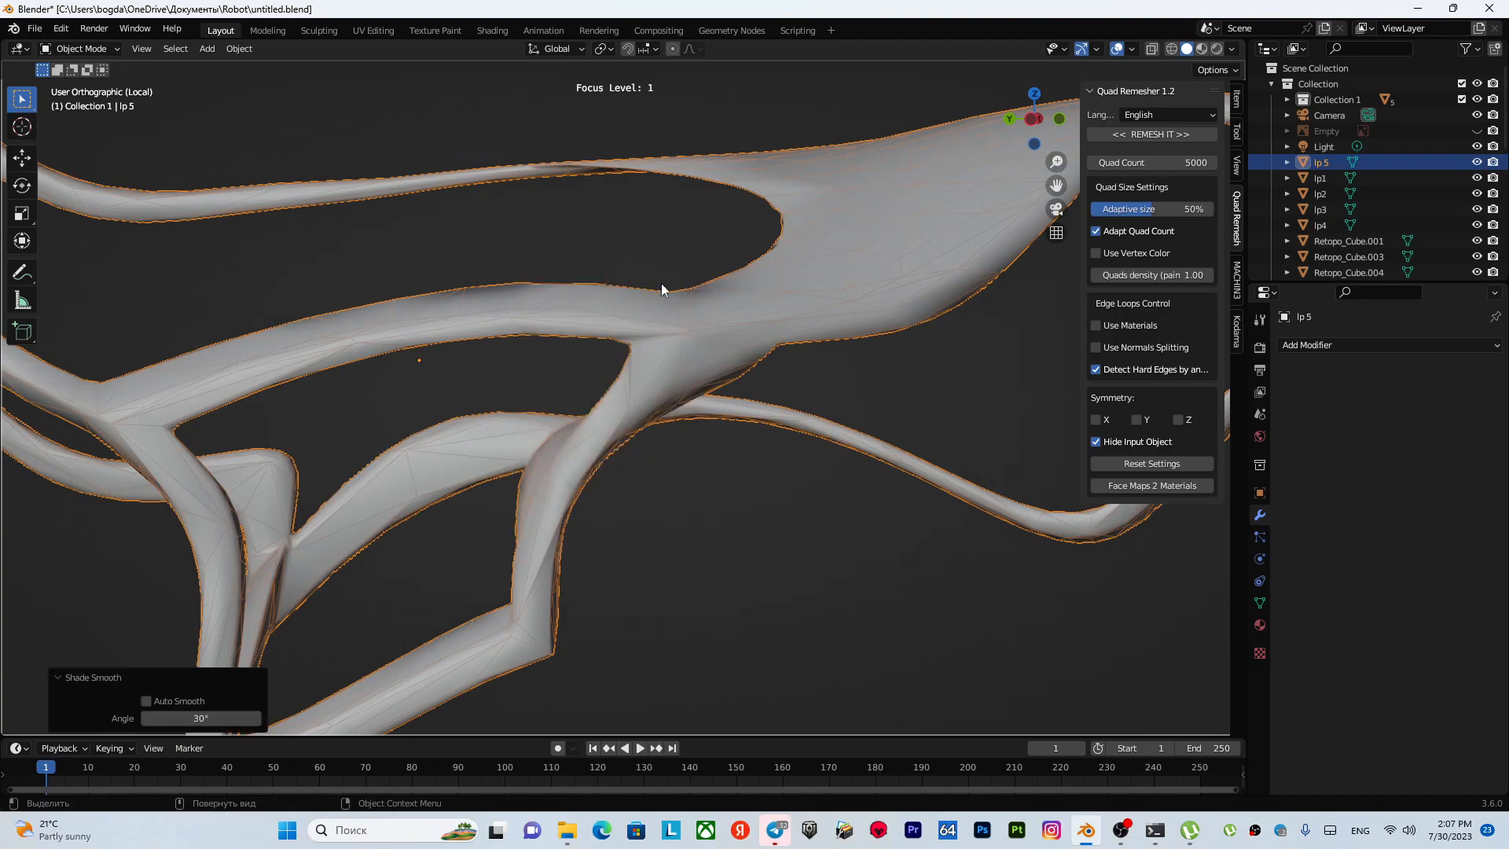
pyautogui.scroll(-3, 665, 299)
pyautogui.scroll(6, 662, 319)
pyautogui.moveTo(613, 376); pyautogui.dragTo(709, 377, button='middle')
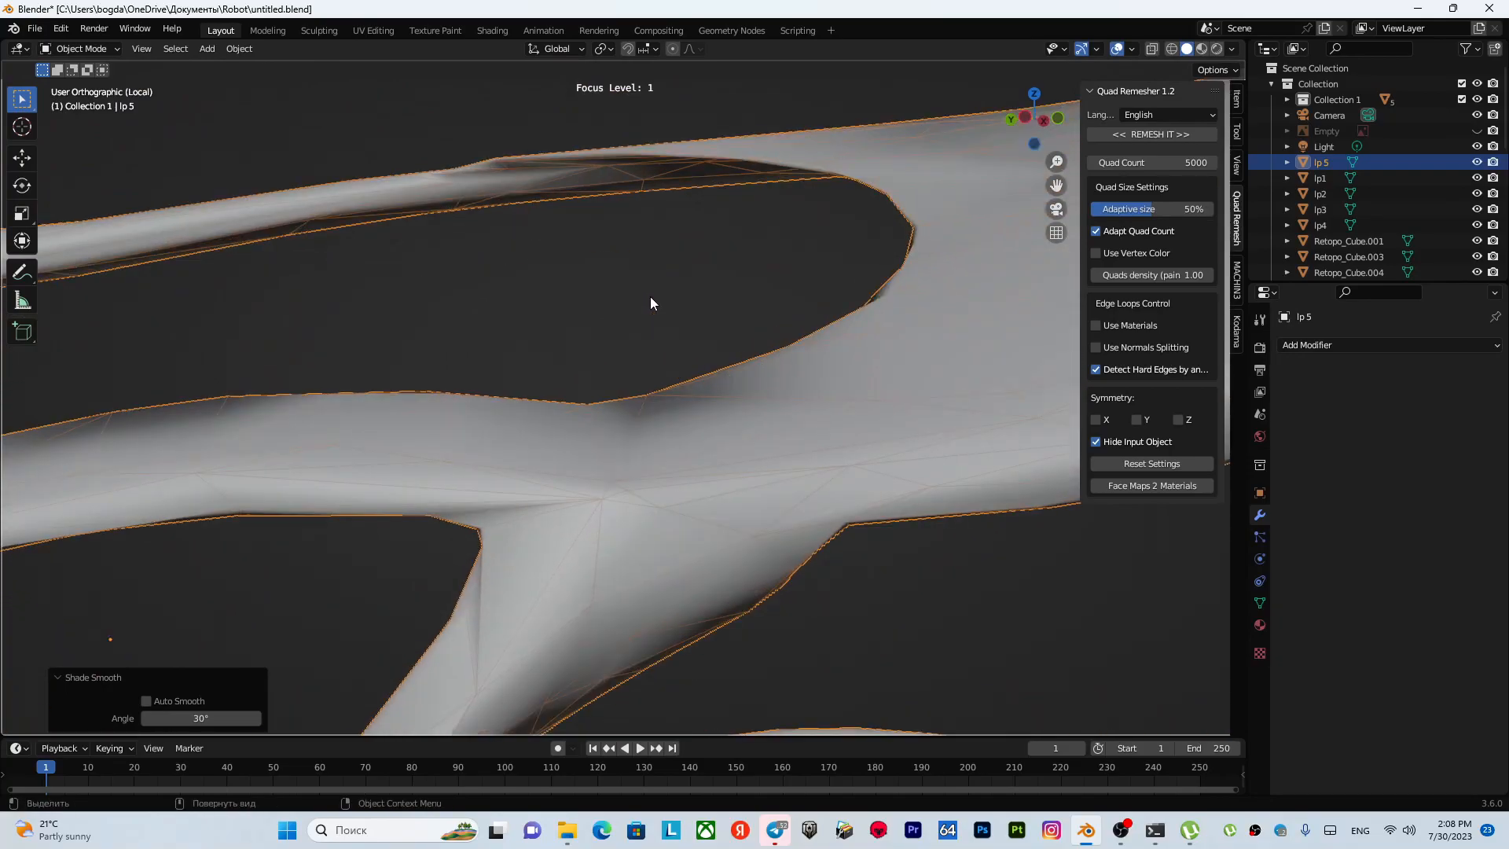
# - Enter Edit Mode on lp 5 and select a chain of edges running down across the outer side of the bar-to-plate junction
pyautogui.press('Tab')
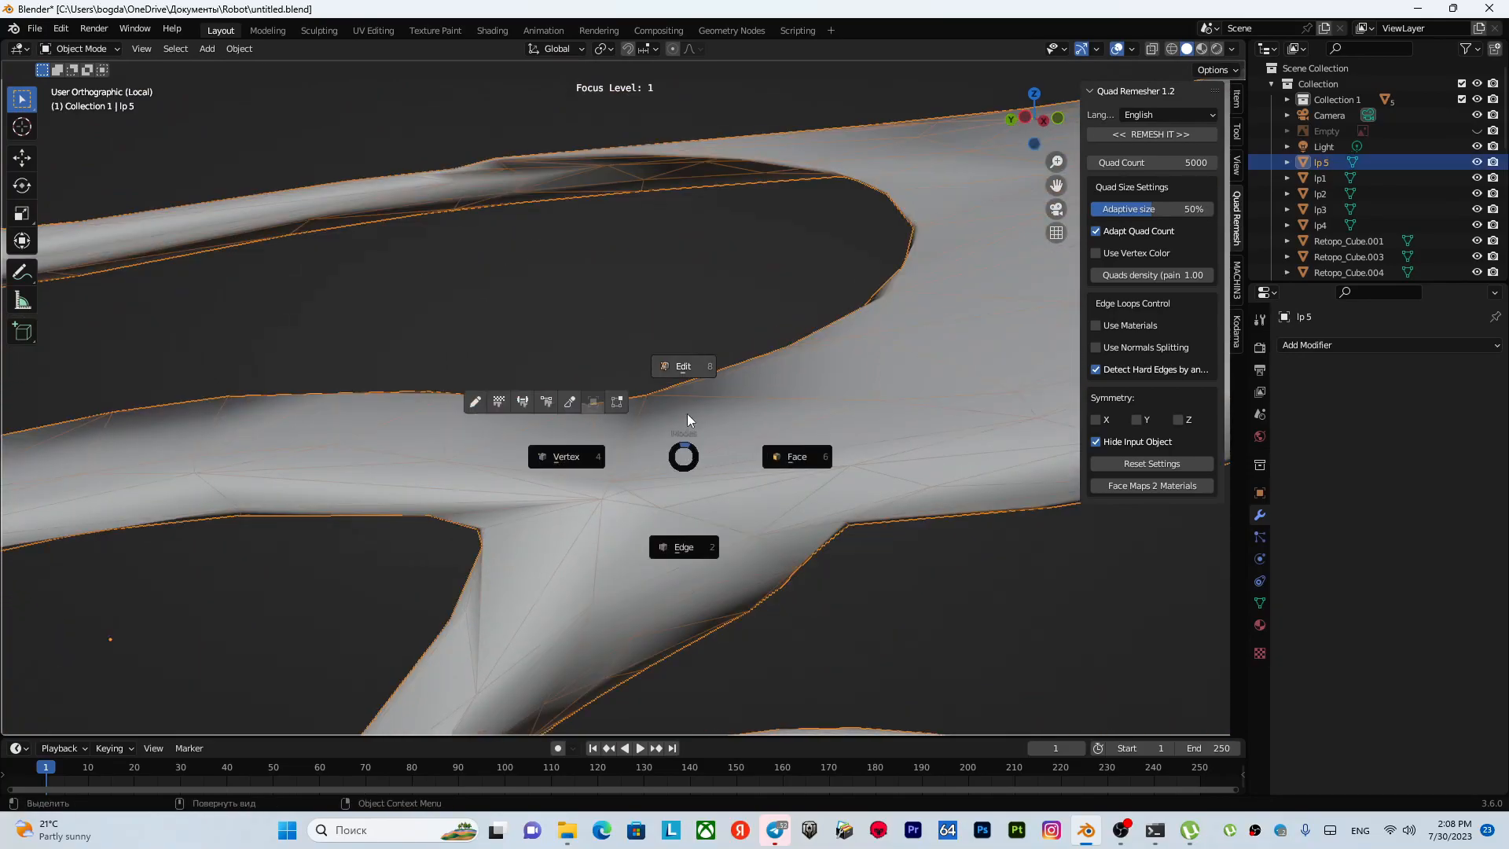
pyautogui.click(686, 366)
pyautogui.click(632, 420)
pyautogui.keyDown('shift'); pyautogui.moveTo(633, 420); pyautogui.dragTo(554, 557, button='middle'); pyautogui.keyUp('shift')
pyautogui.scroll(5, 709, 294)
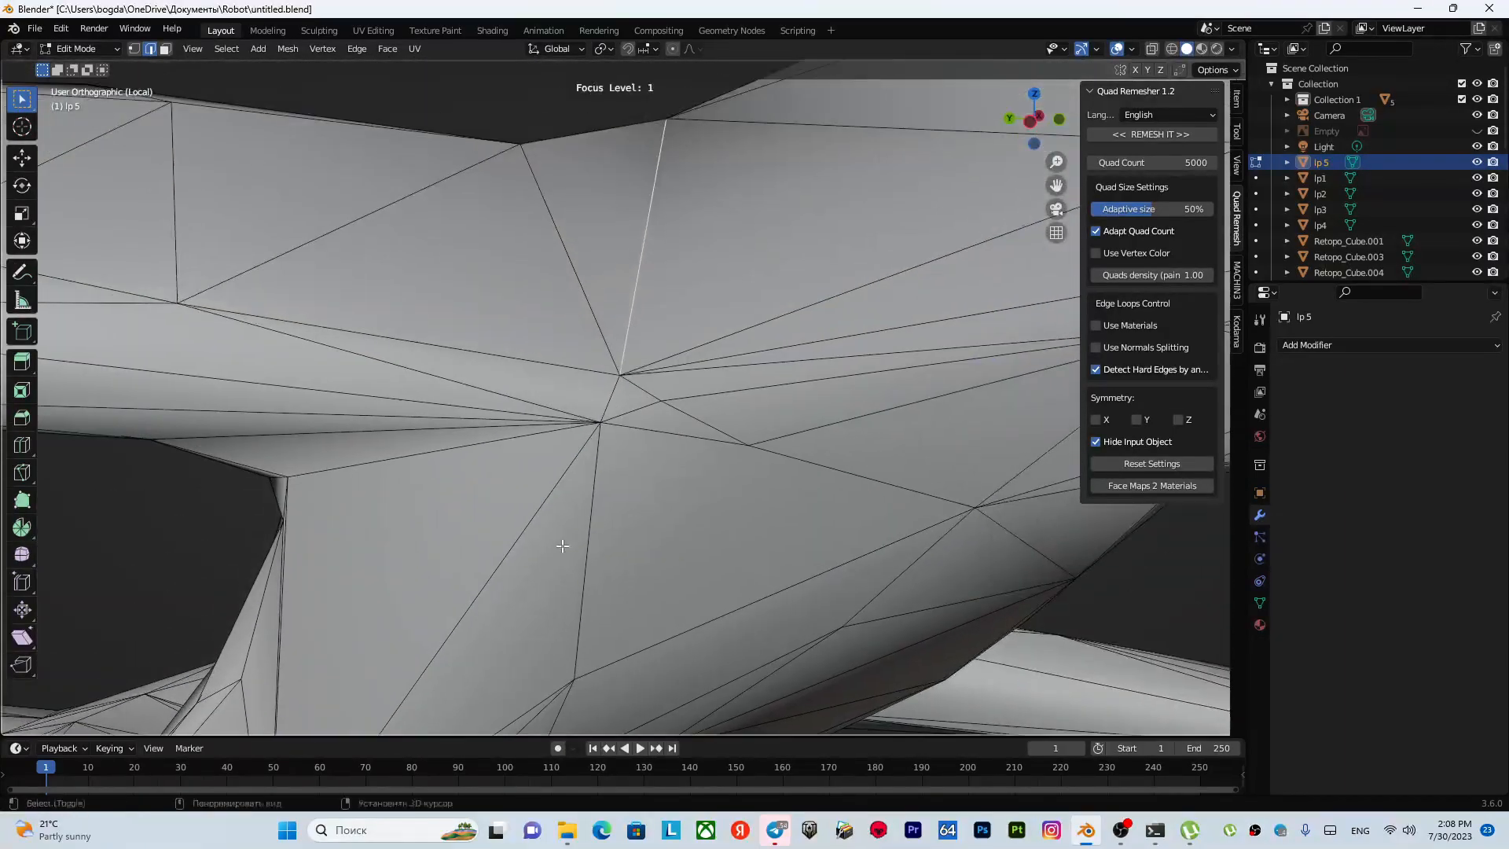
pyautogui.scroll(-4, 599, 538)
pyautogui.keyDown('shift'); pyautogui.moveTo(620, 516); pyautogui.dragTo(659, 408, button='middle'); pyautogui.keyUp('shift')
pyautogui.keyDown('shift'); pyautogui.moveTo(659, 409); pyautogui.dragTo(653, 347, button='middle'); pyautogui.keyUp('shift')
pyautogui.scroll(3, 653, 347)
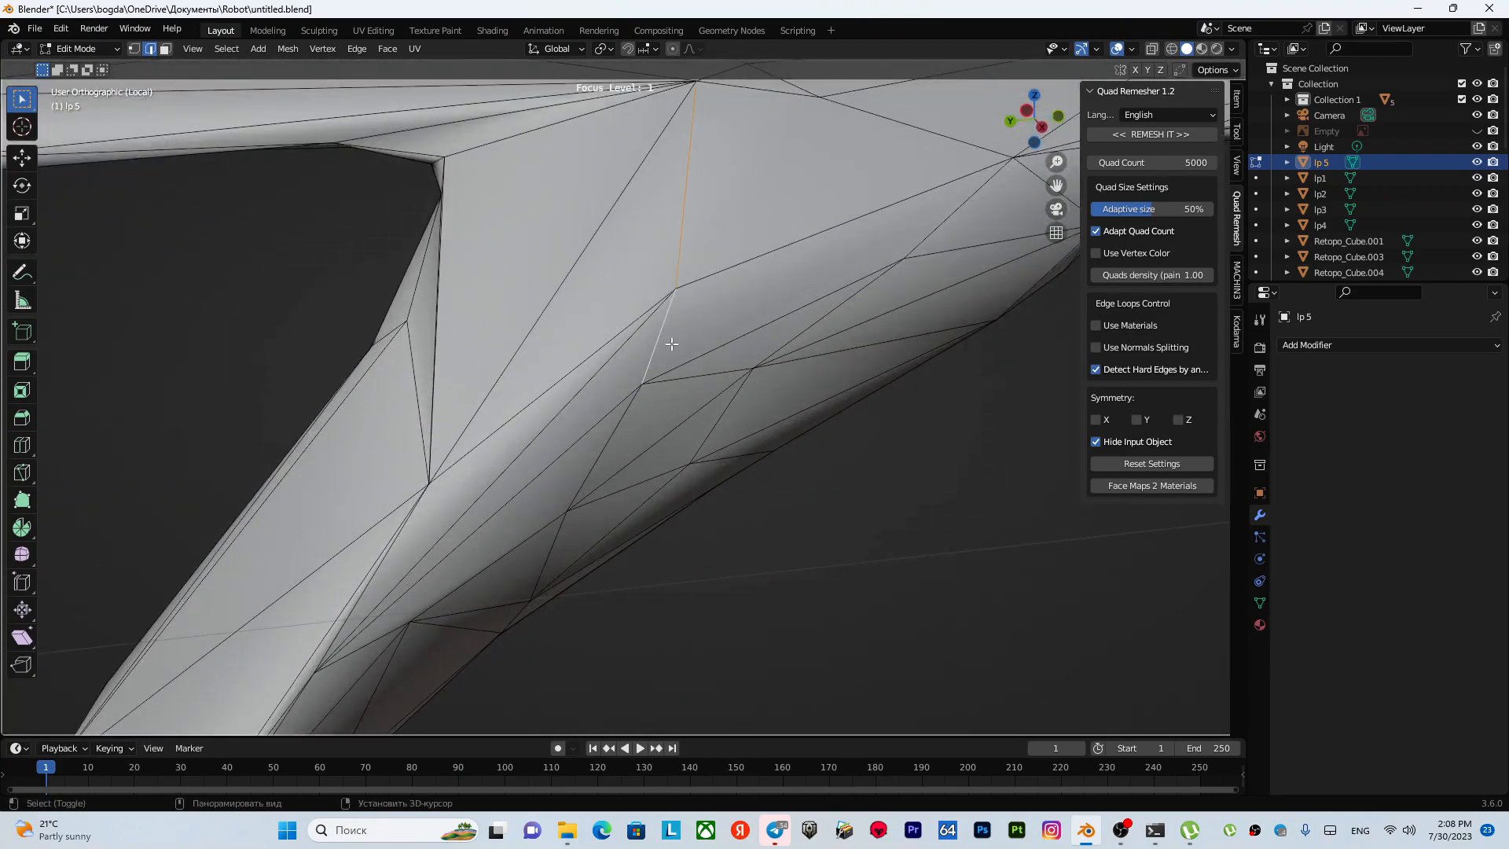
pyautogui.moveTo(735, 407); pyautogui.dragTo(566, 435, button='middle')
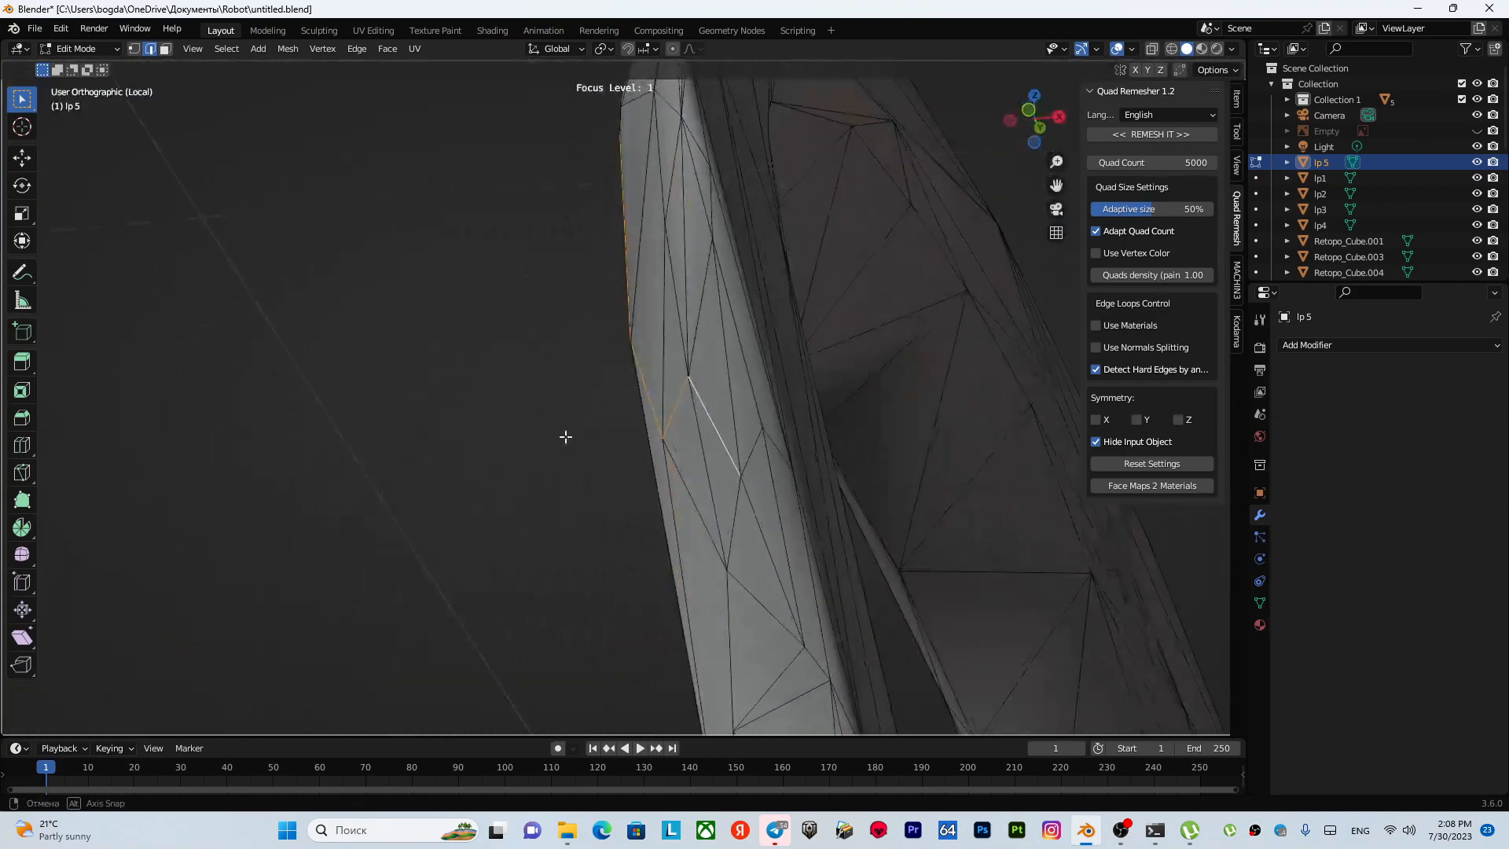
# - Knife-cut a line across the long faces on the inner side of the junction, continuing the selected edge chain
pyautogui.moveTo(748, 441); pyautogui.dragTo(657, 371, button='middle')
pyautogui.press('k')
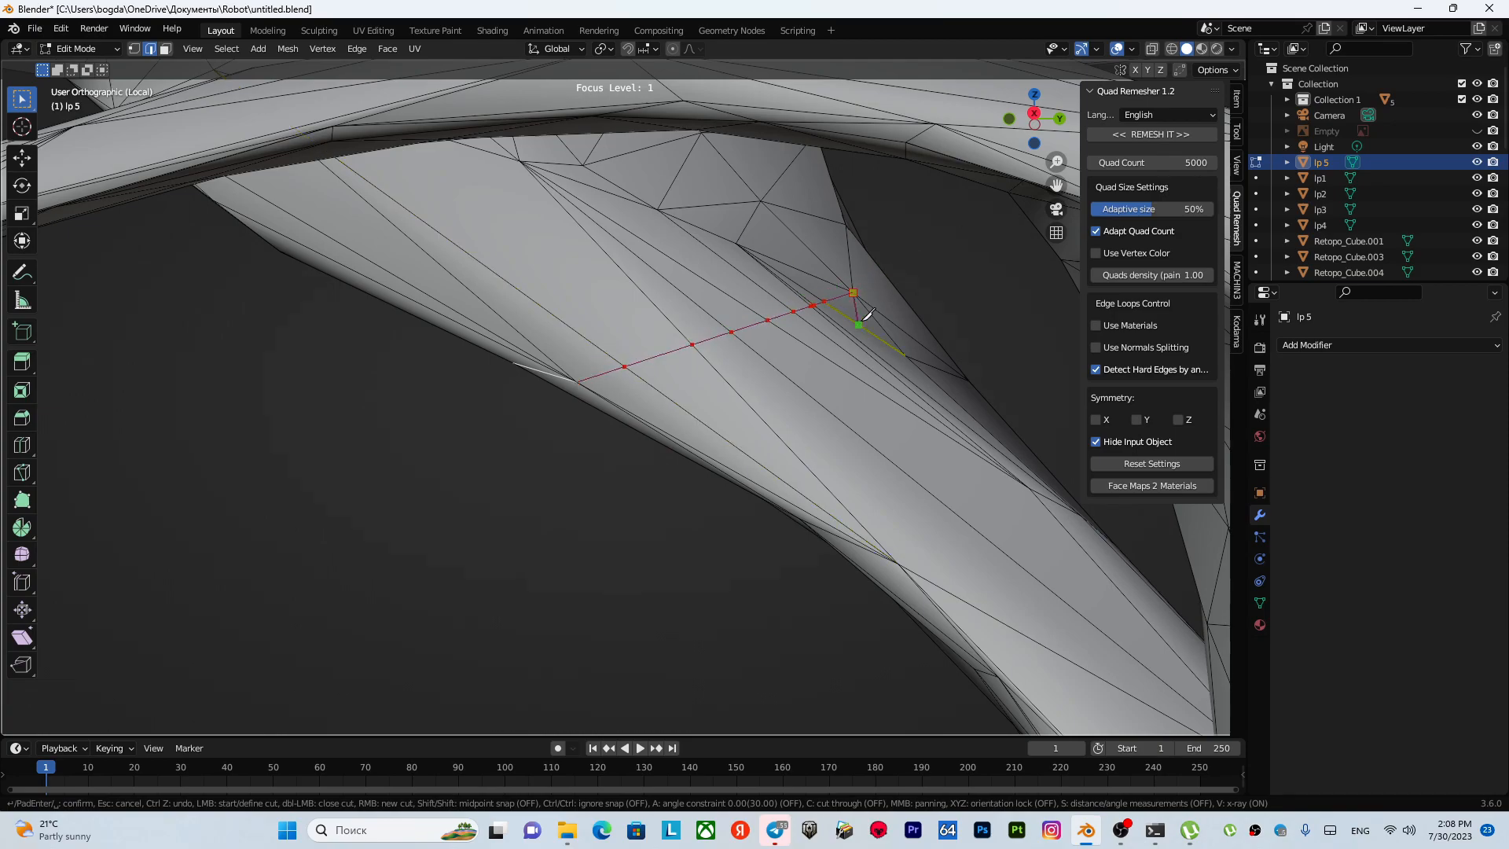
pyautogui.press('Return')
pyautogui.scroll(-2, 865, 323)
pyautogui.moveTo(865, 323); pyautogui.dragTo(854, 472, button='middle')
# - Add the remaining edges on the inner side of the junction to the selection, joining the knife cut to the upper bar's edge
pyautogui.scroll(1, 876, 340)
pyautogui.scroll(5, 565, 423)
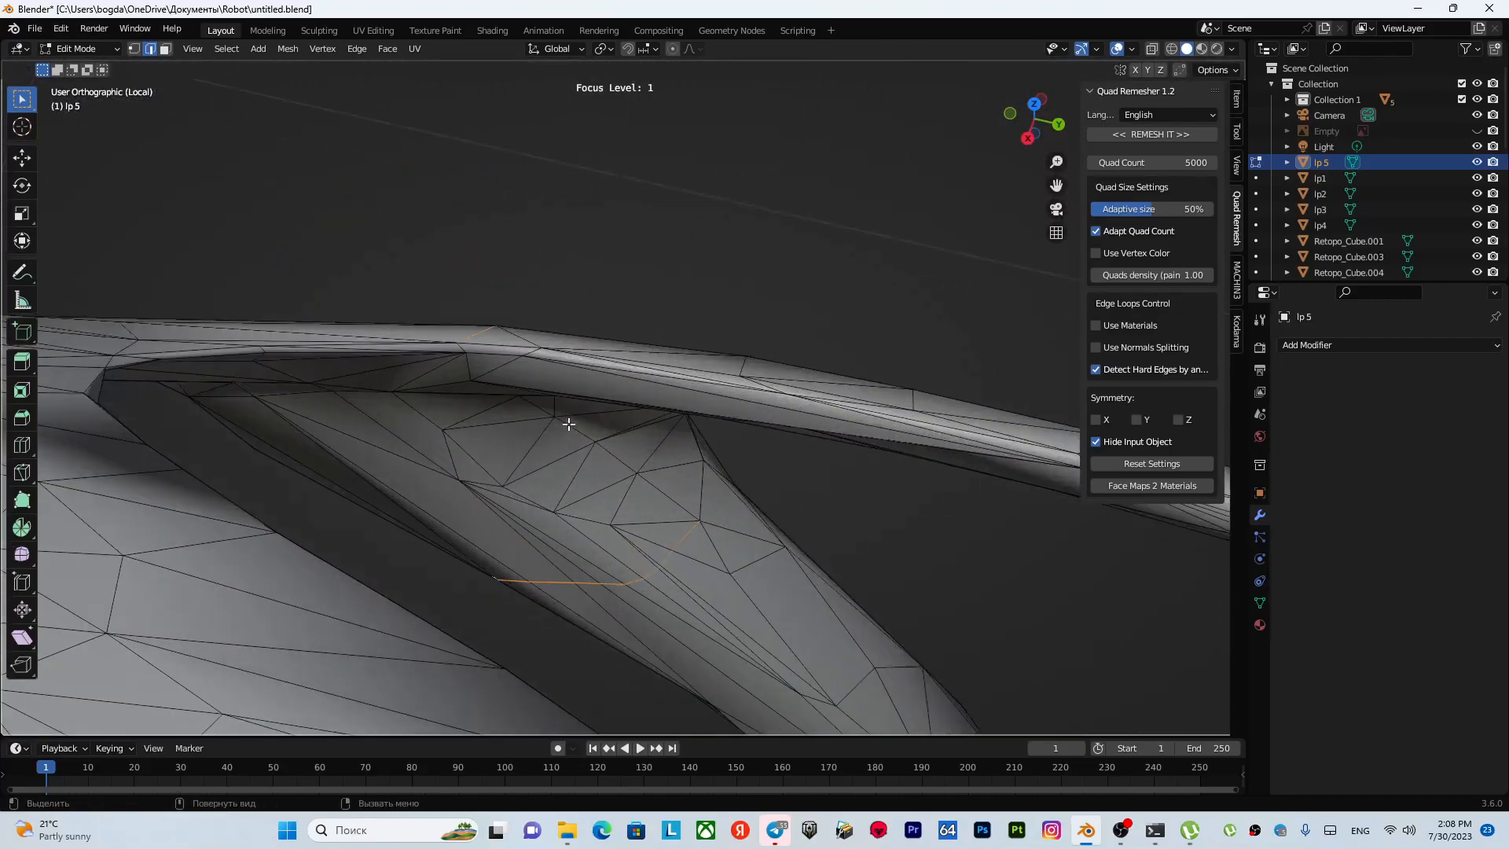
pyautogui.scroll(2, 469, 360)
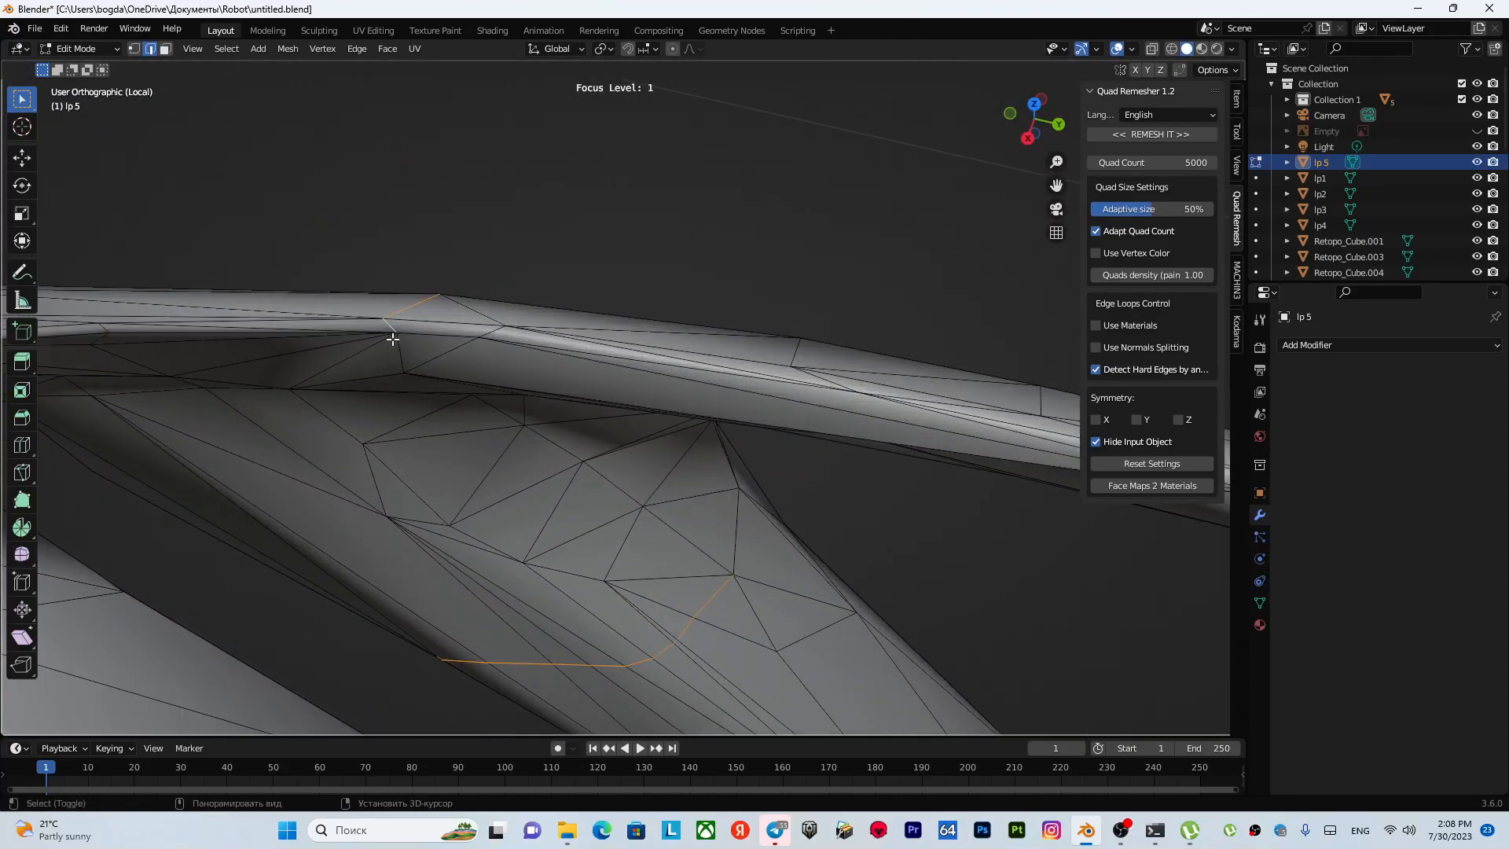
pyautogui.moveTo(465, 388); pyautogui.dragTo(527, 426, button='middle')
pyautogui.keyDown('shift'); pyautogui.click(458, 370); pyautogui.keyUp('shift')
pyautogui.keyDown('shift'); pyautogui.click(498, 397); pyautogui.keyUp('shift')
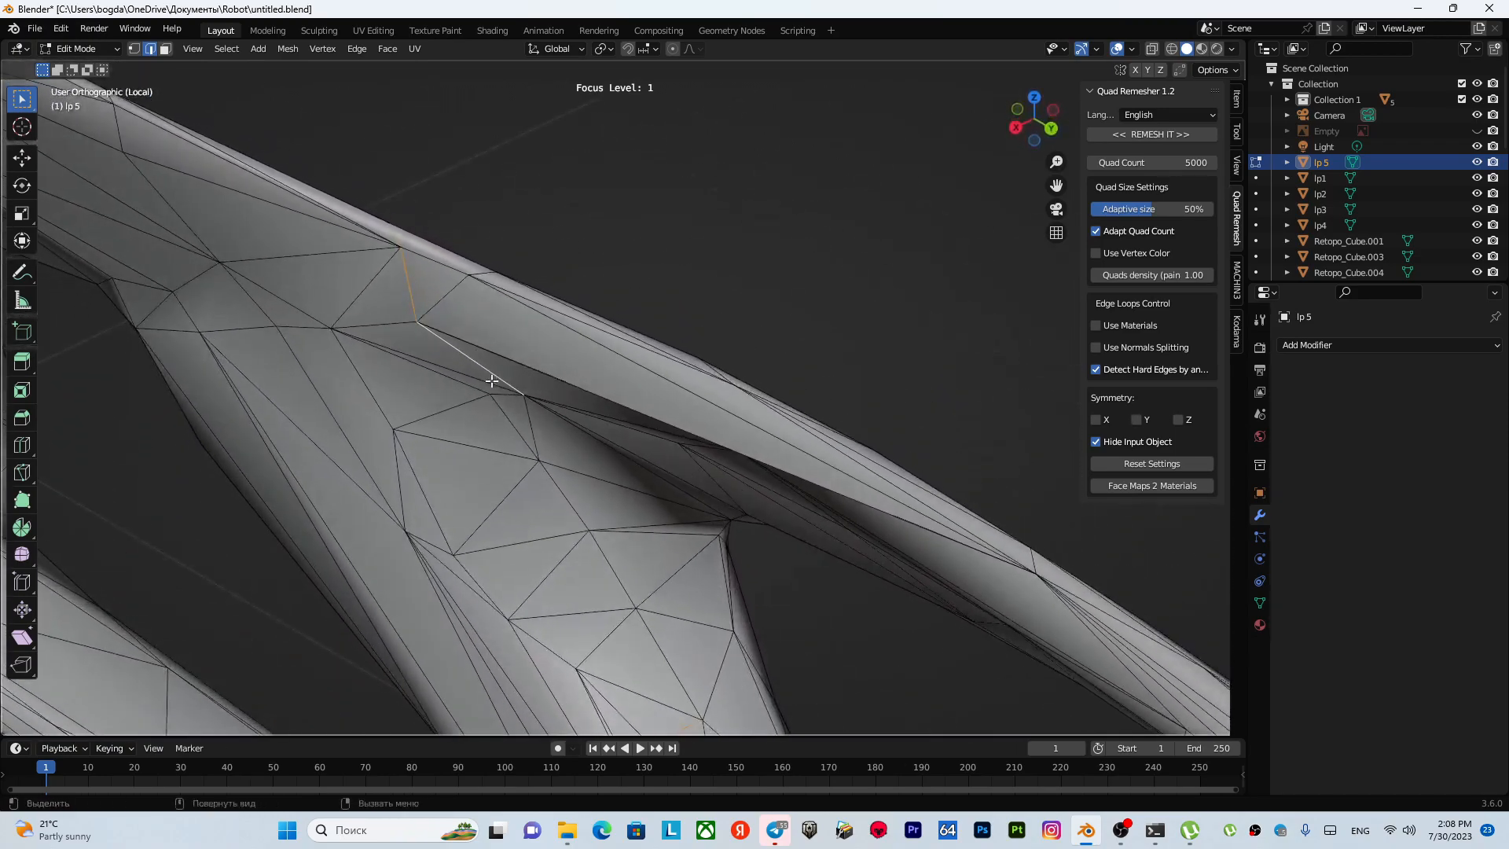
pyautogui.keyDown('shift'); pyautogui.click(519, 486); pyautogui.keyUp('shift')
pyautogui.keyDown('shift'); pyautogui.moveTo(519, 486); pyautogui.dragTo(680, 231, button='middle'); pyautogui.keyUp('shift')
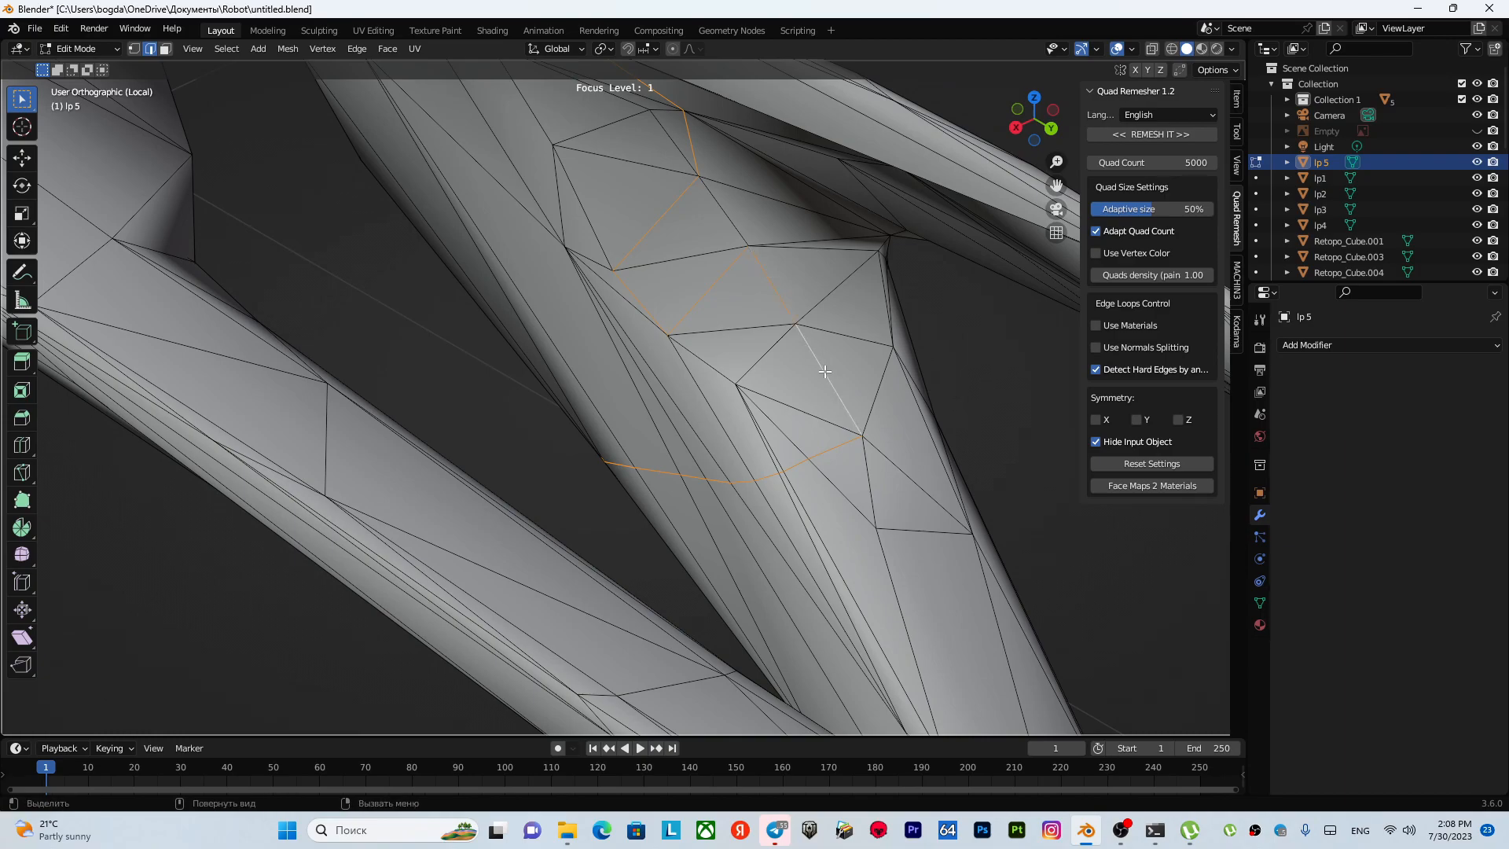
# - Mark the selected edge loop around the bar-to-plate junction as a seam
pyautogui.scroll(-2, 799, 368)
pyautogui.rightClick(775, 347)
pyautogui.press('Escape')
pyautogui.rightClick(775, 347)
pyautogui.click(720, 524)
# - Examine lp 5 with its new seam and the lower frame's bars and corners
pyautogui.scroll(-6, 697, 391)
pyautogui.moveTo(723, 396); pyautogui.dragTo(550, 338, button='middle')
pyautogui.keyDown('shift'); pyautogui.moveTo(676, 335); pyautogui.dragTo(596, 374, button='middle'); pyautogui.keyUp('shift')
pyautogui.scroll(-5, 596, 373)
pyautogui.moveTo(535, 330); pyautogui.dragTo(651, 294, button='middle')
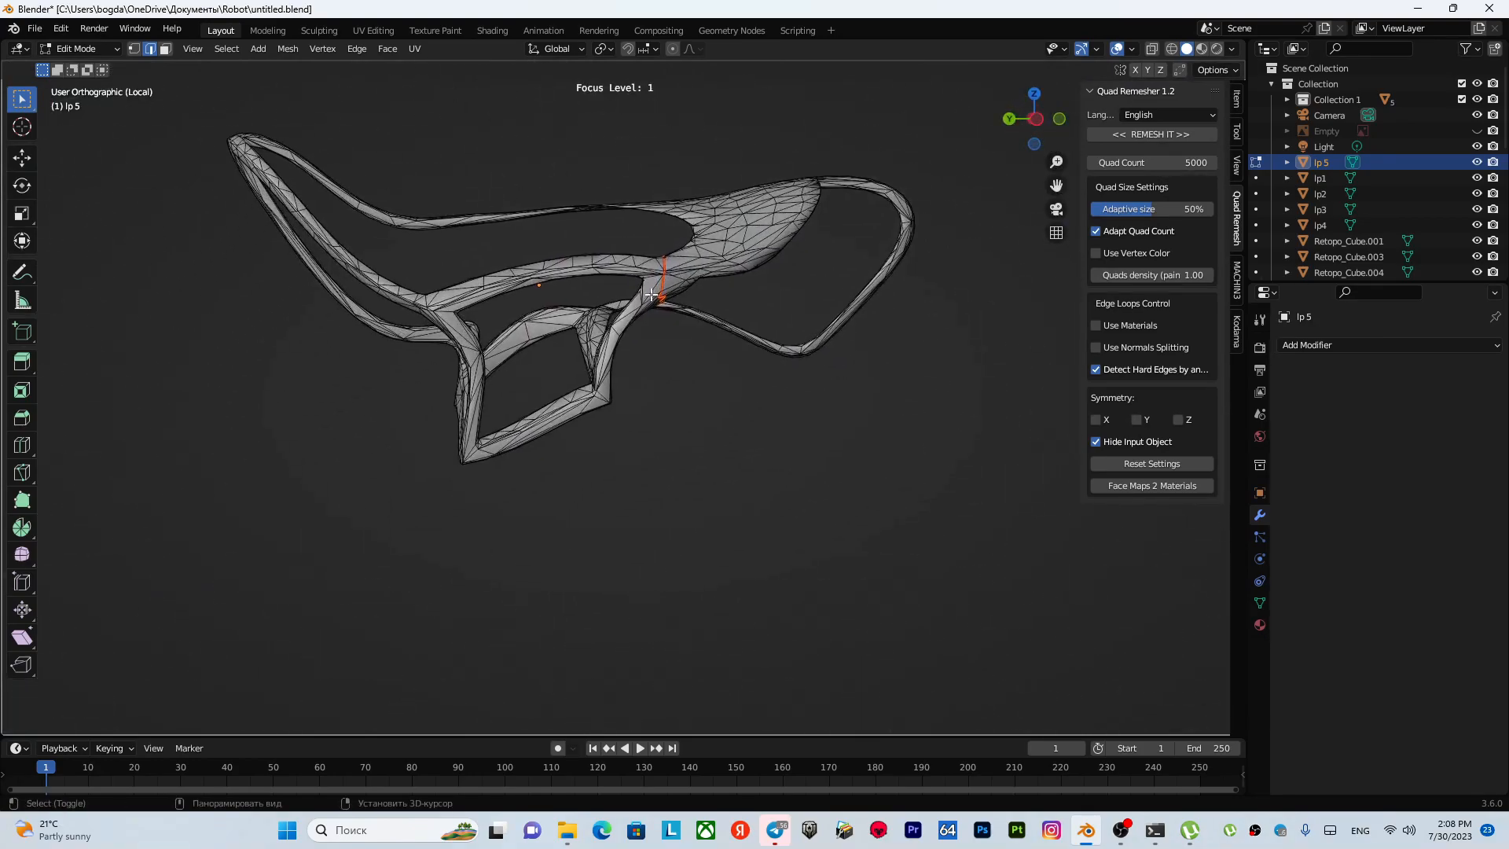
pyautogui.scroll(9, 596, 386)
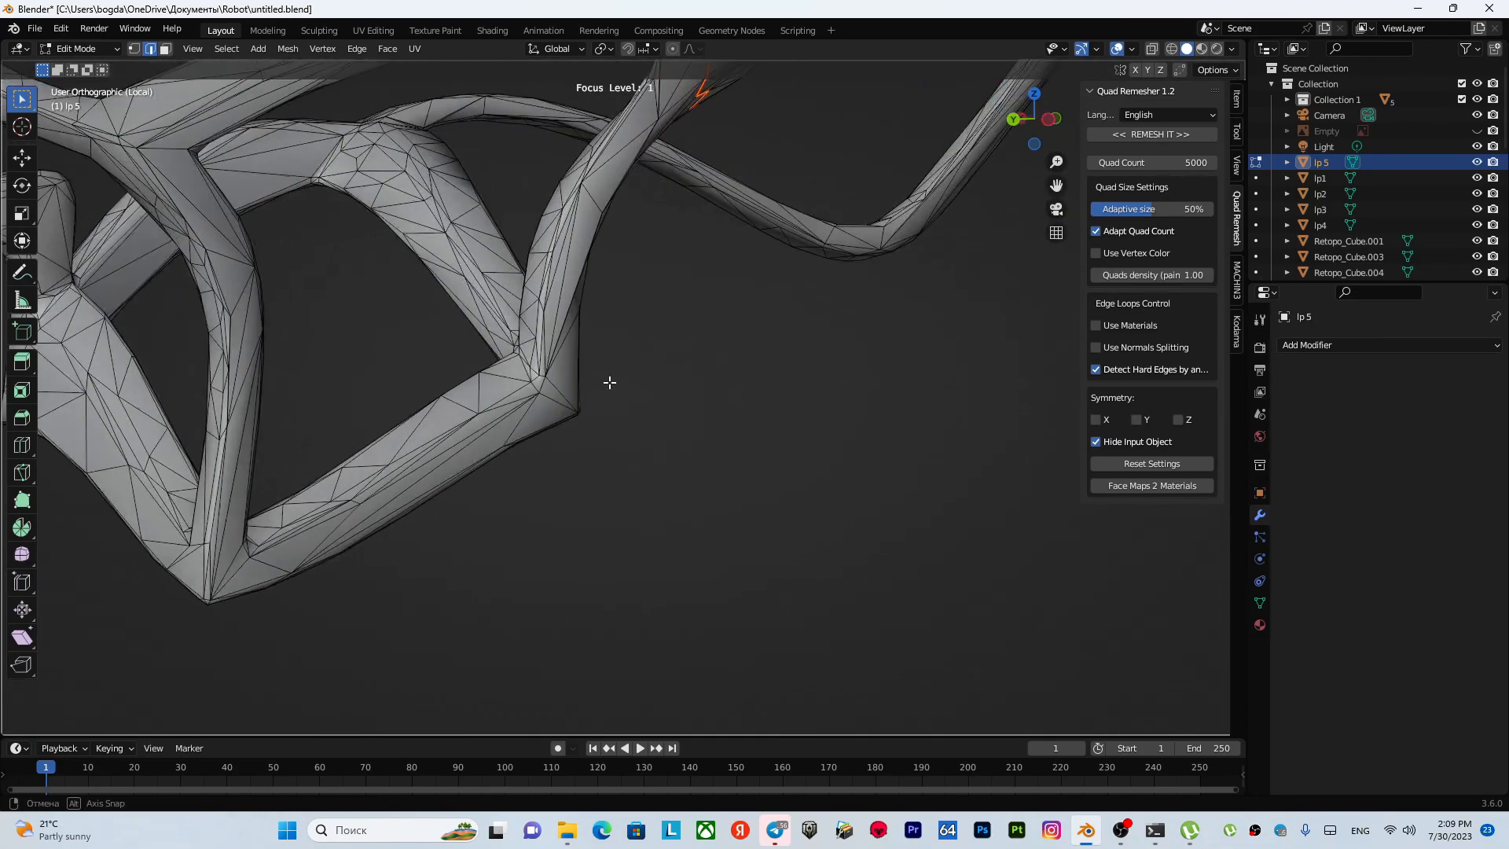
pyautogui.keyDown('shift'); pyautogui.moveTo(481, 381); pyautogui.dragTo(568, 358, button='middle'); pyautogui.keyUp('shift')
pyautogui.scroll(-12, 587, 387)
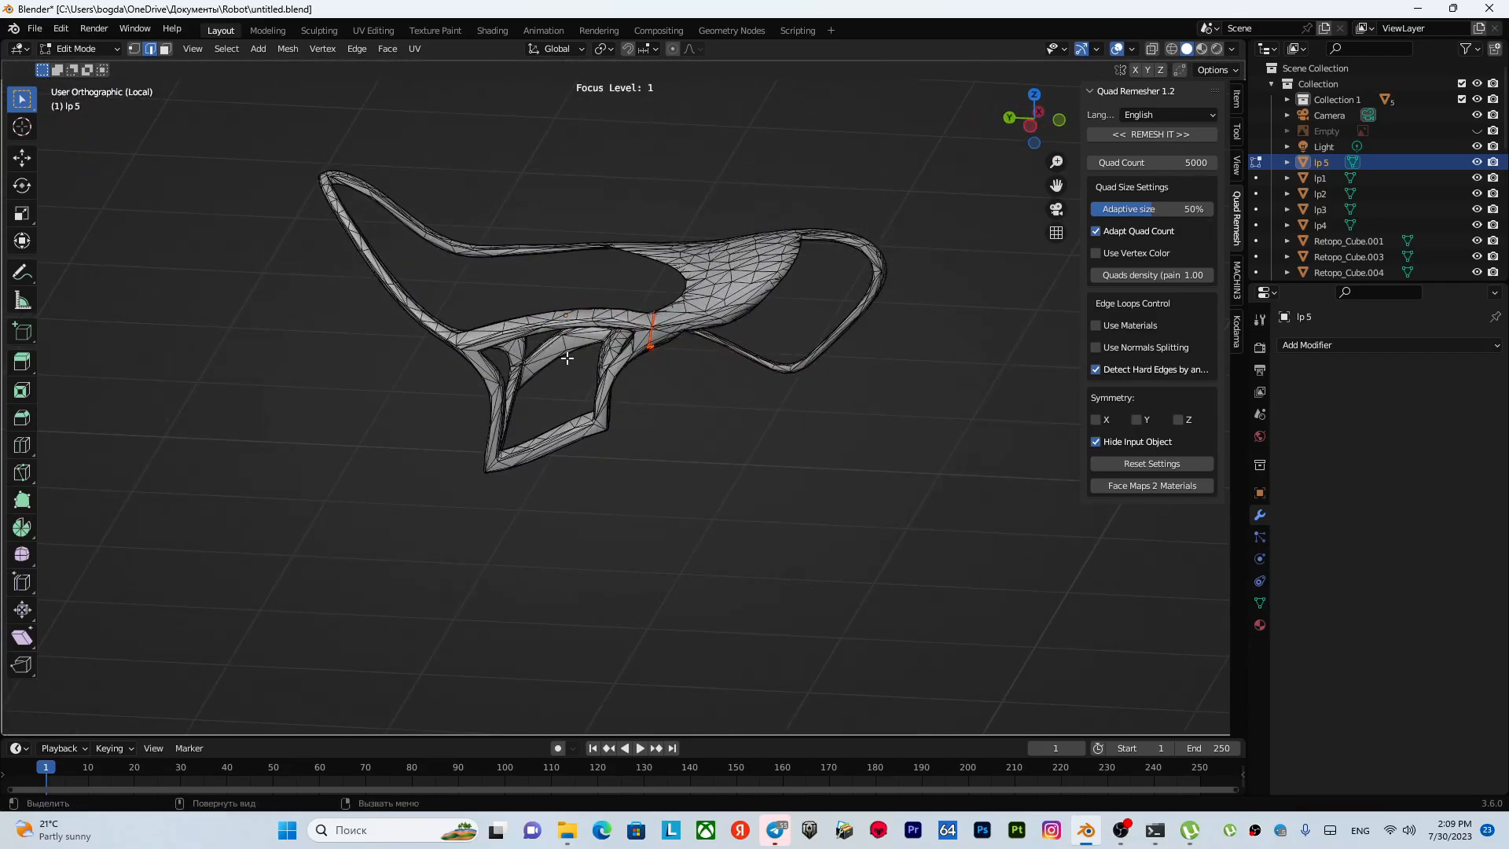